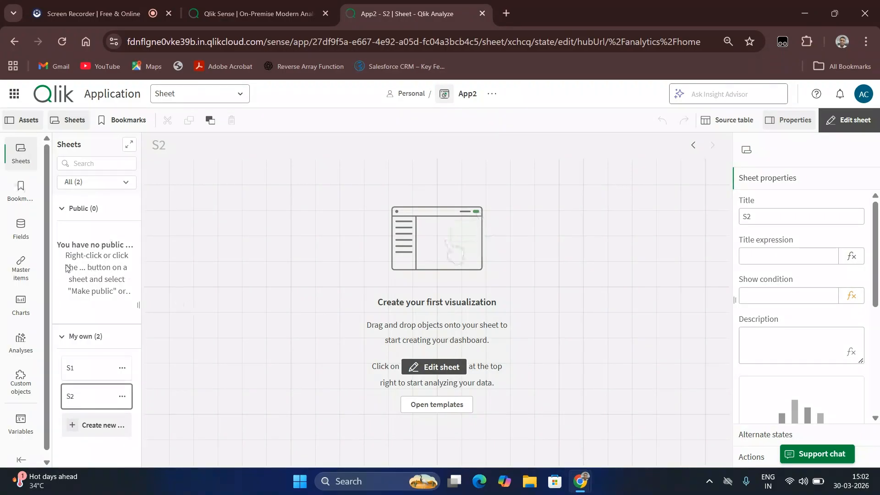
List the app's data fields and open the data load editor
click(18, 229)
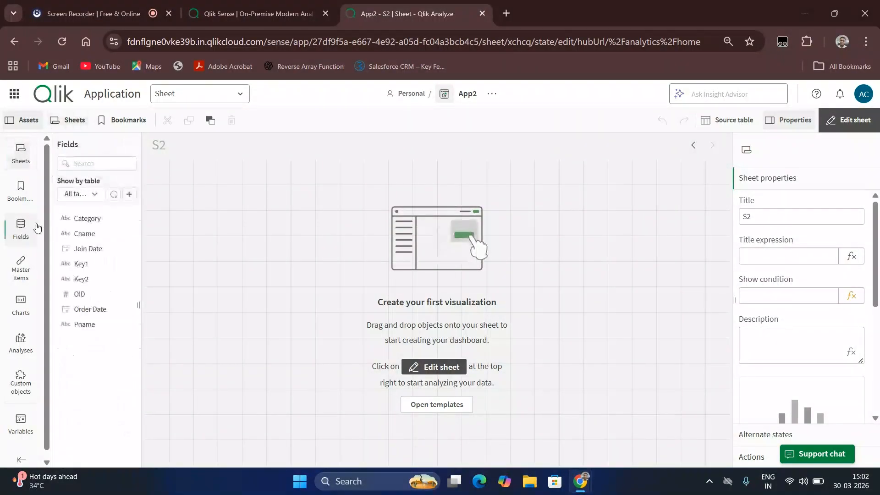
click(229, 100)
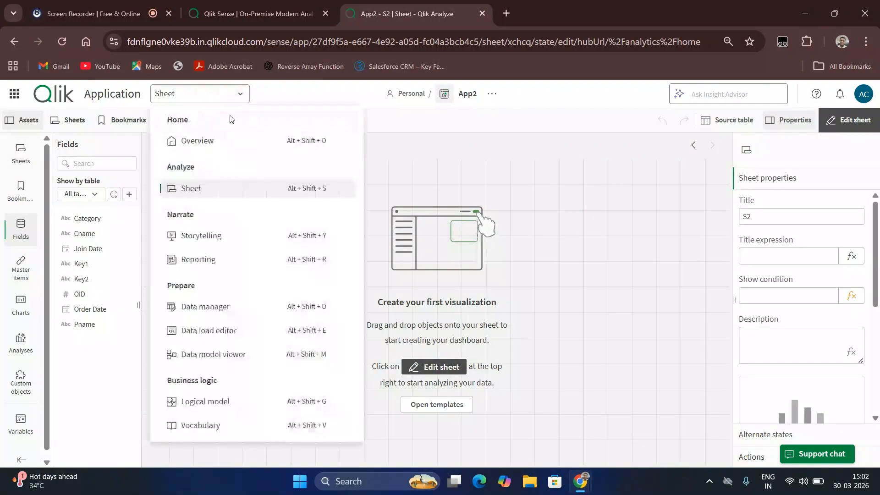
click(232, 337)
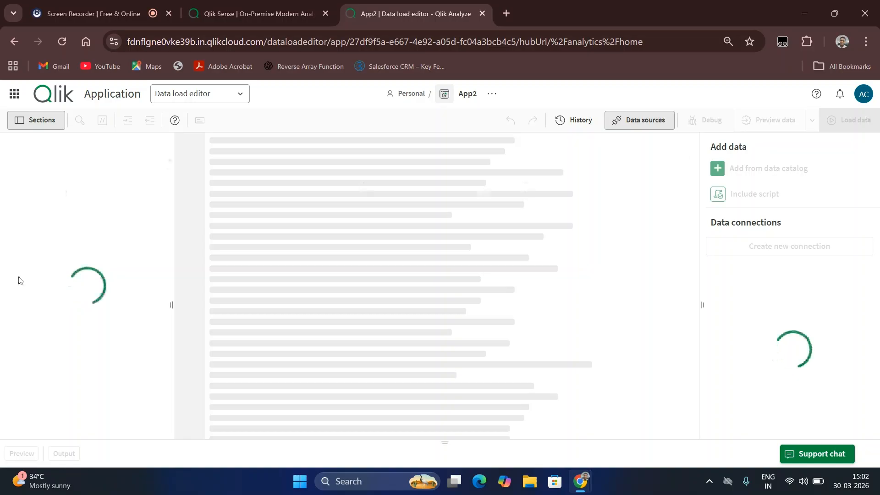
Delete the Customers, Products and Orders sections from the load script
click(60, 221)
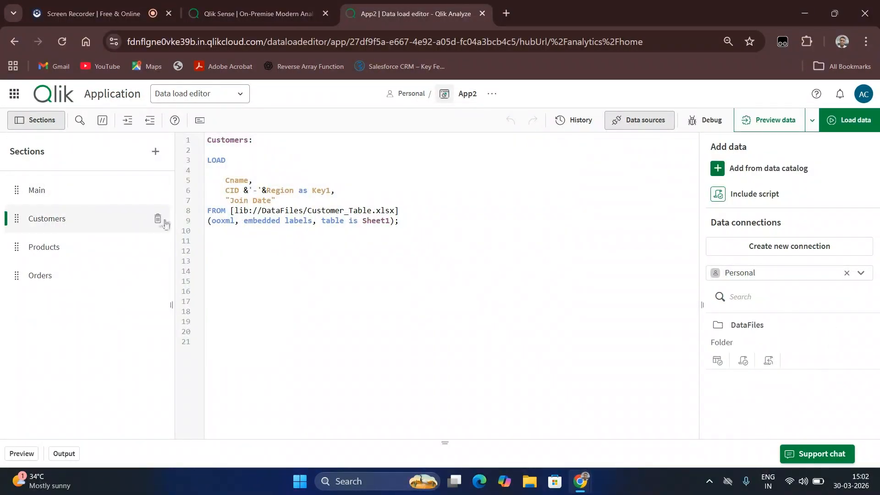
click(164, 221)
click(350, 328)
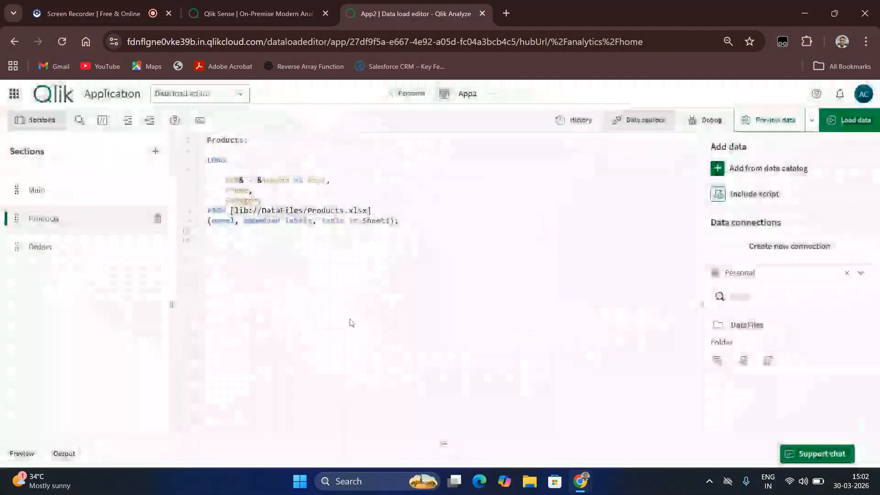
click(156, 197)
click(159, 226)
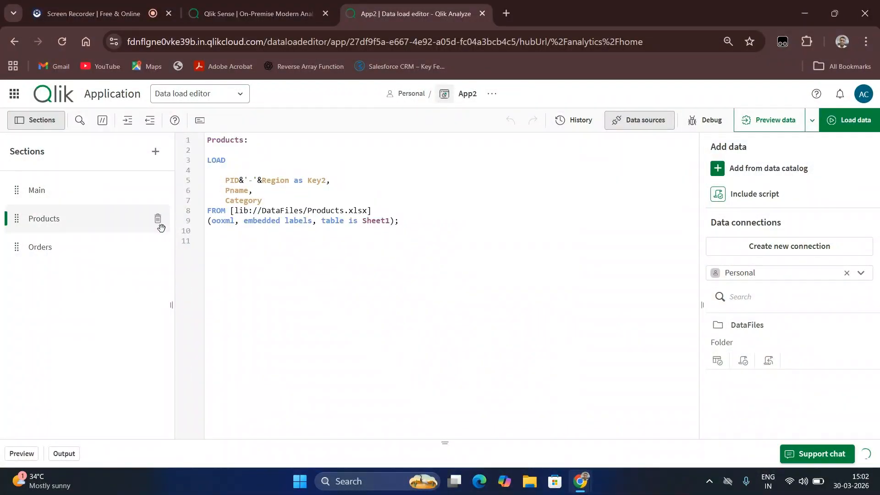
click(158, 220)
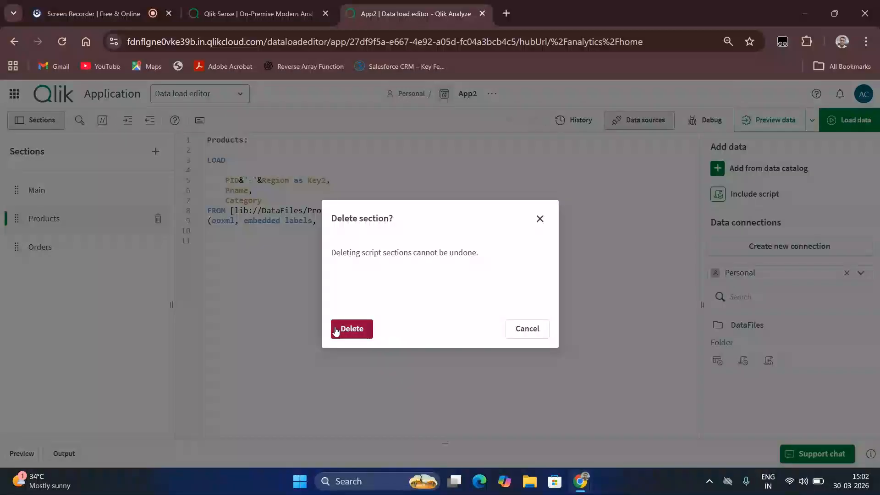
click(337, 329)
click(157, 221)
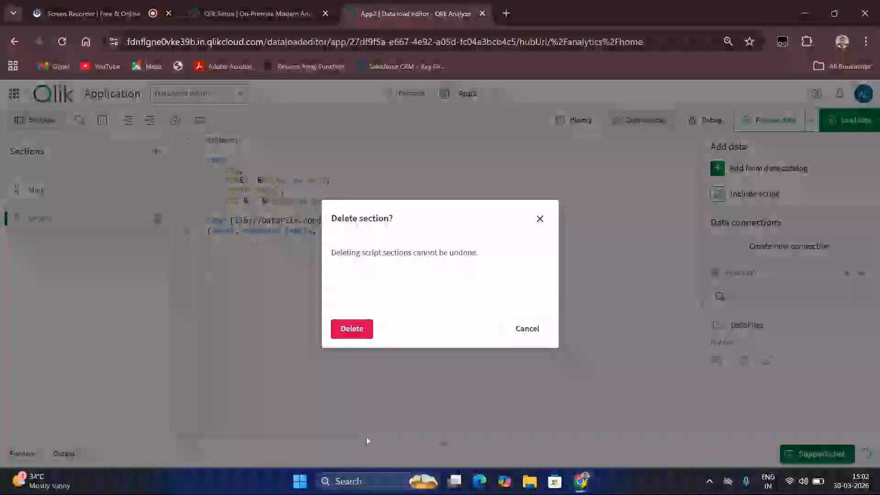
click(342, 329)
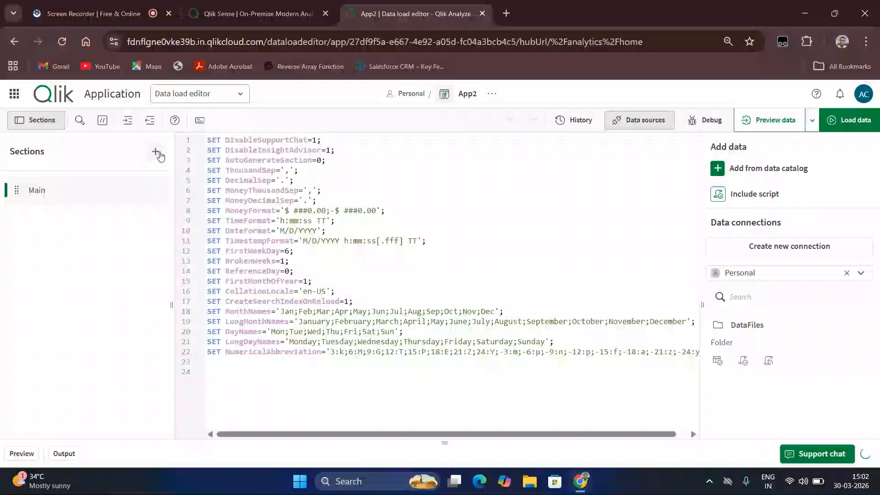
Add a new script section and insert the load script for all fields of avocado.csv from the data catalog
click(156, 151)
click(725, 179)
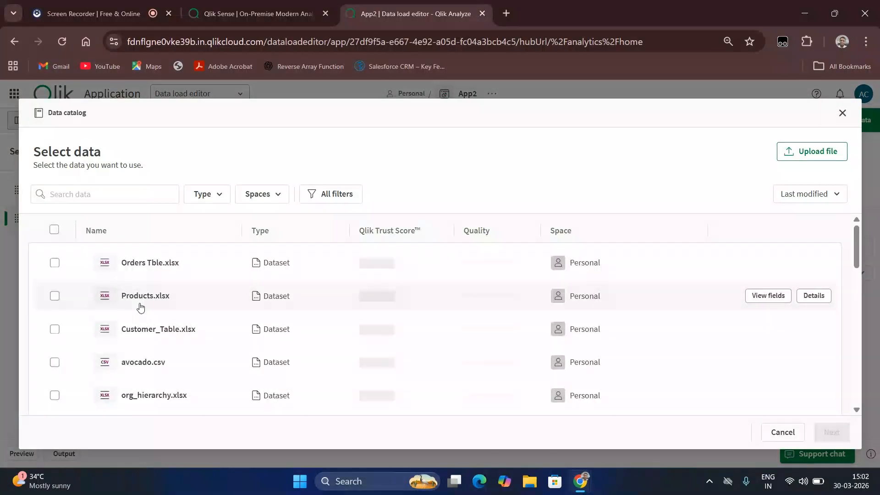
scroll(141, 307, down, 12)
scroll(85, 281, up, 4)
scroll(89, 266, up, 10)
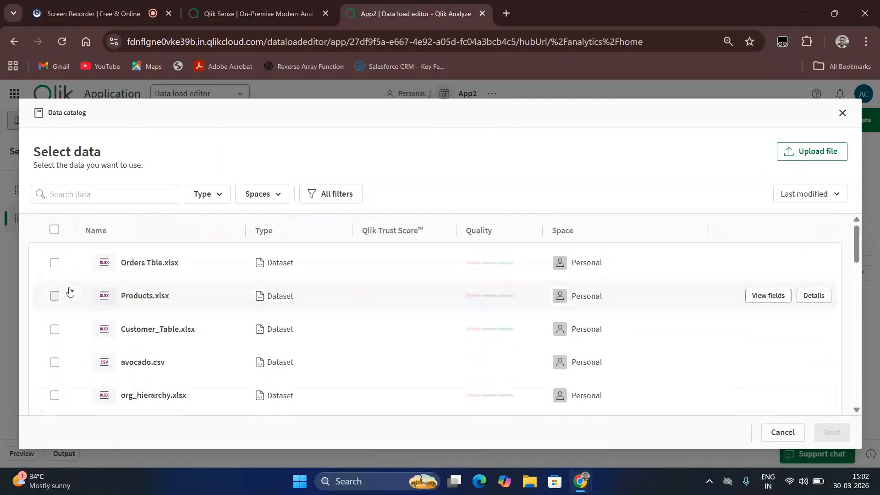
click(54, 362)
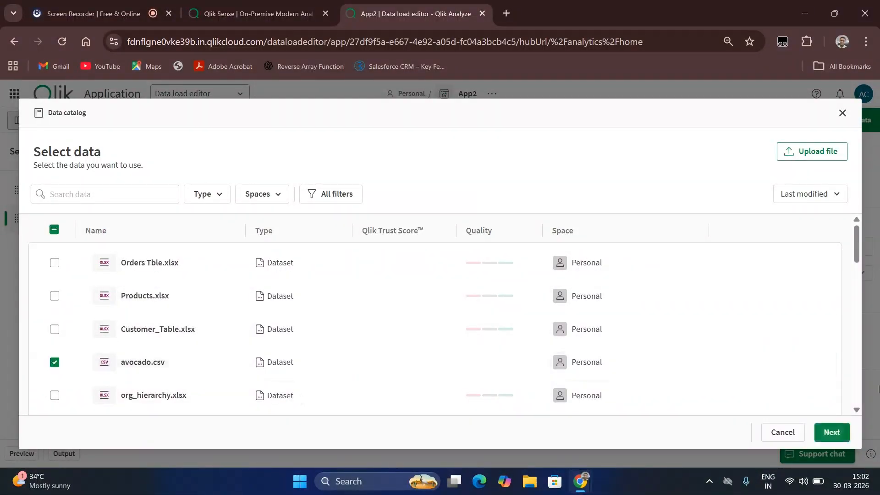
click(832, 432)
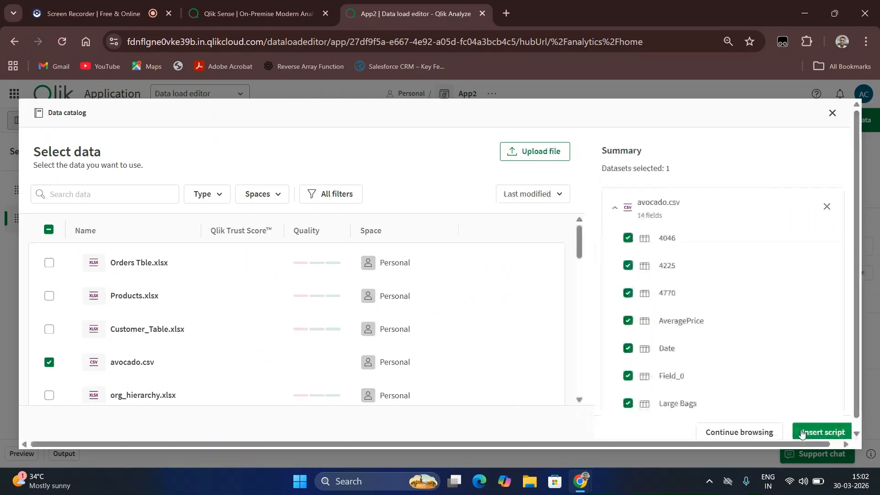
click(802, 432)
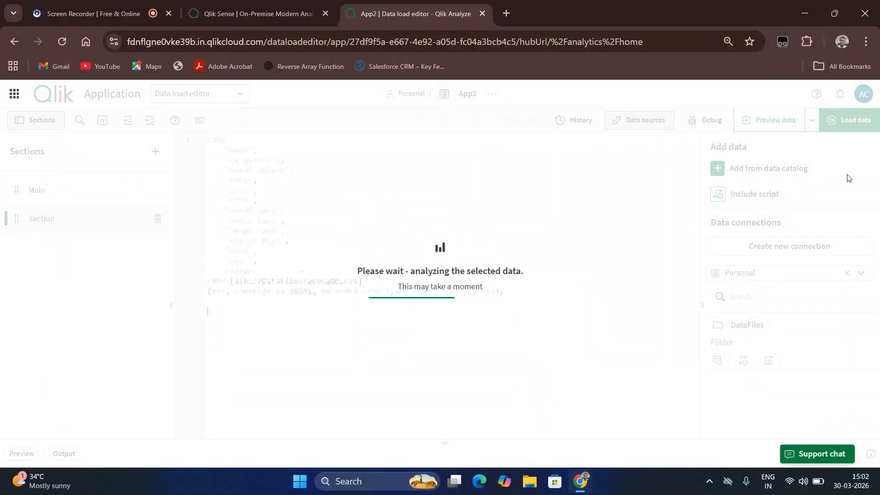
Load the data and look through the preview of the avocado table
click(863, 116)
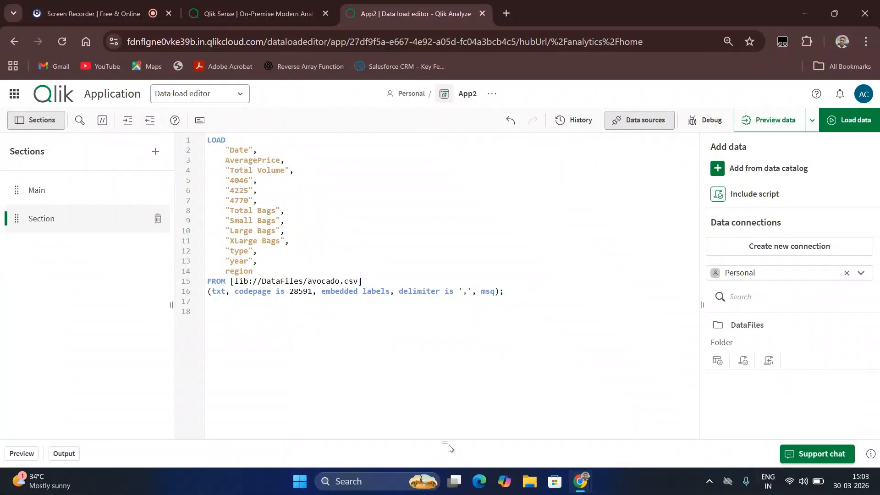
drag(444, 438, 442, 353)
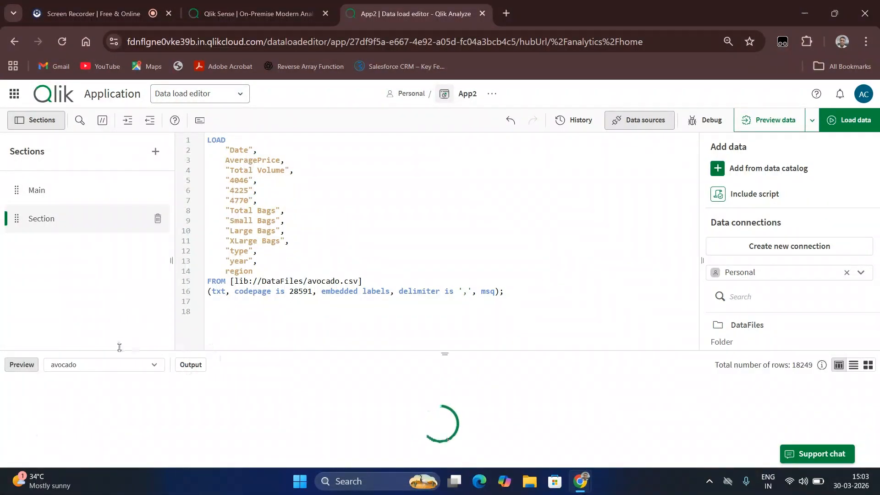
drag(445, 354, 441, 138)
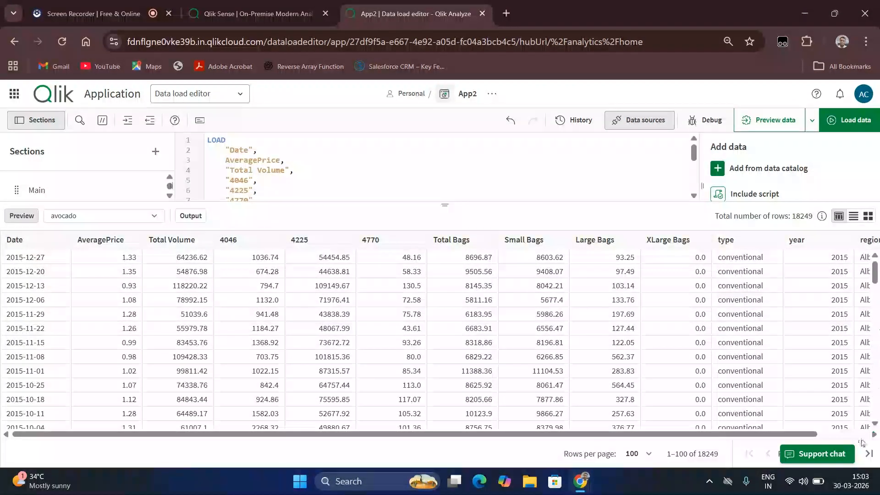
drag(442, 271, 458, 435)
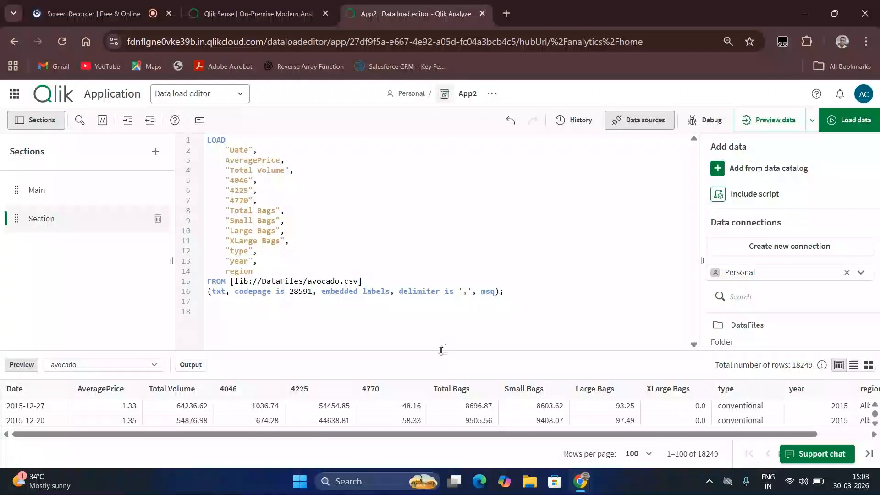
drag(442, 350, 445, 449)
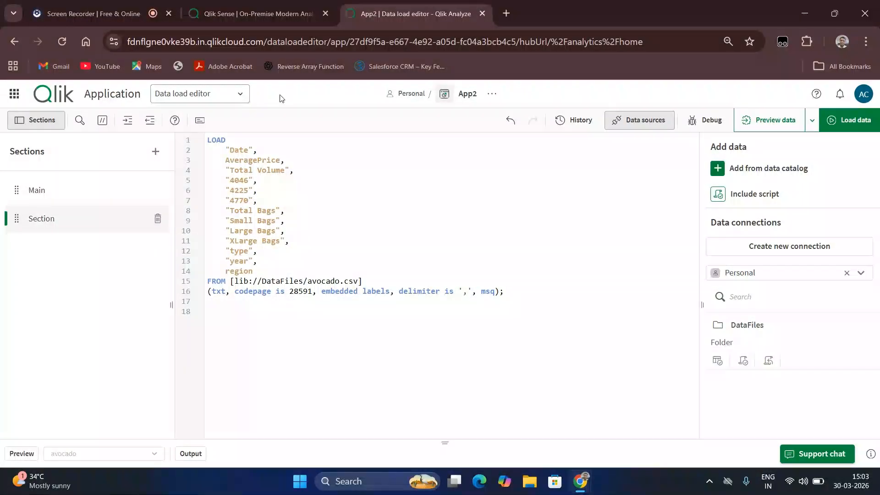
Return to sheet S2 and select the "Total Avocado Volume Sold" text object
click(206, 93)
click(210, 188)
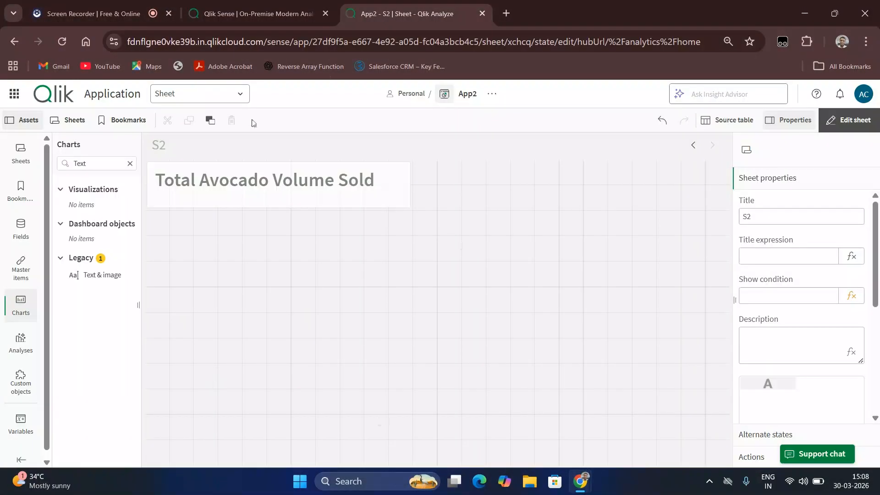
click(207, 202)
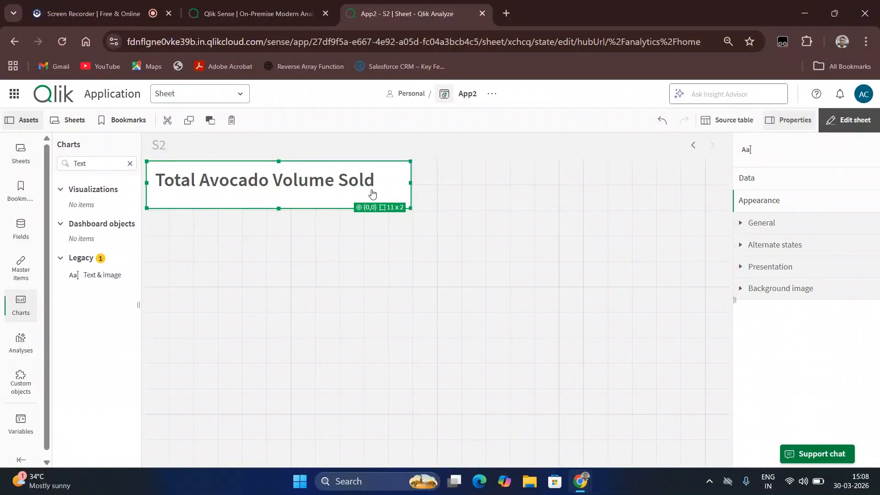
Examine the avocado.csv section and the output pane in the data load editor
click(193, 93)
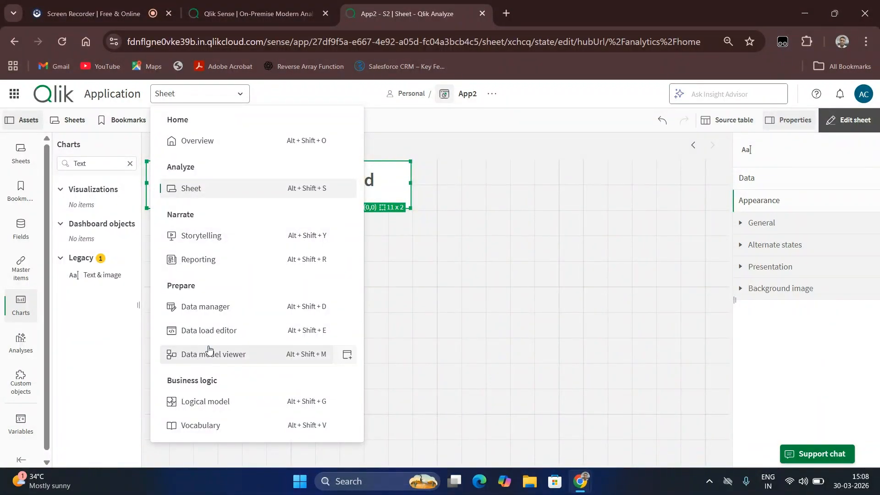
click(218, 330)
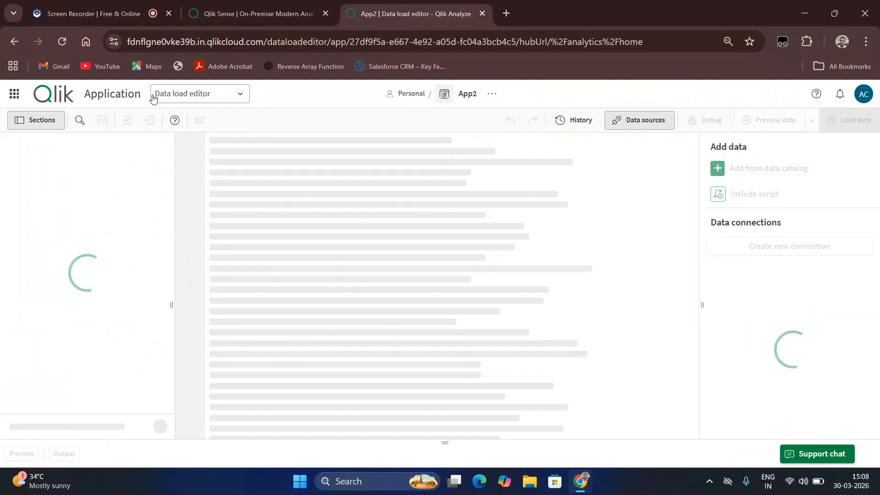
click(160, 94)
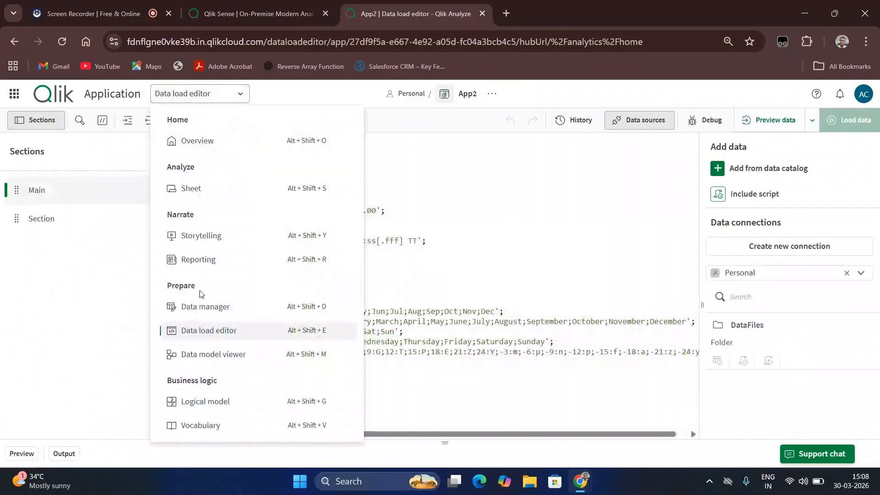
click(222, 331)
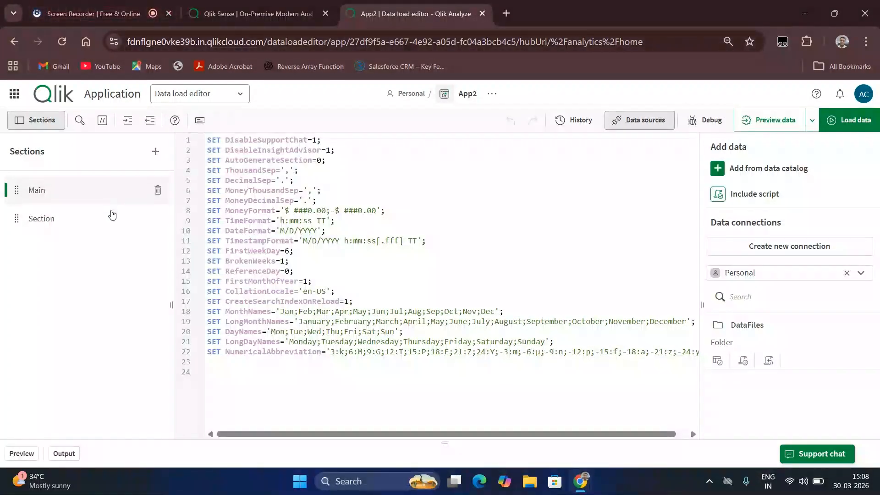
click(41, 219)
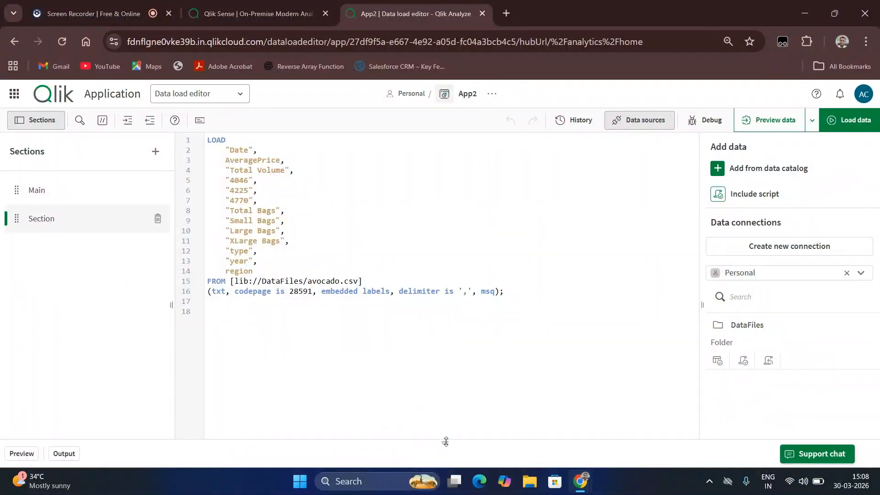
drag(445, 443, 444, 197)
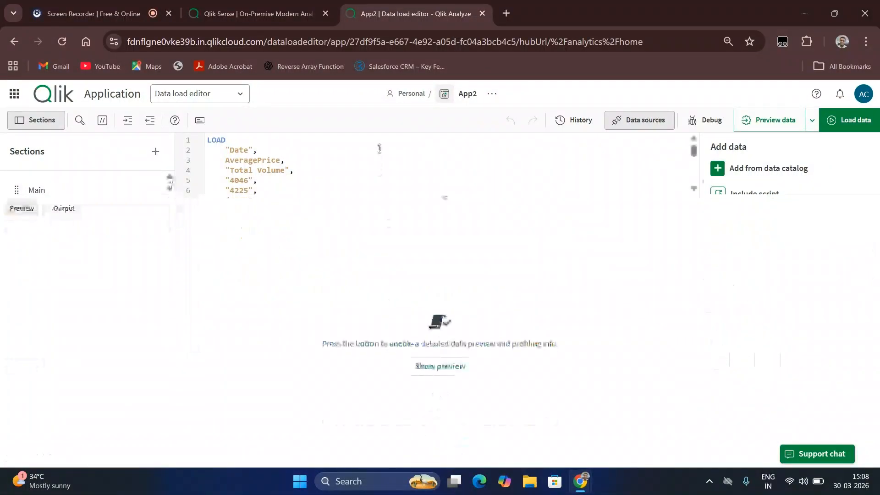
click(54, 214)
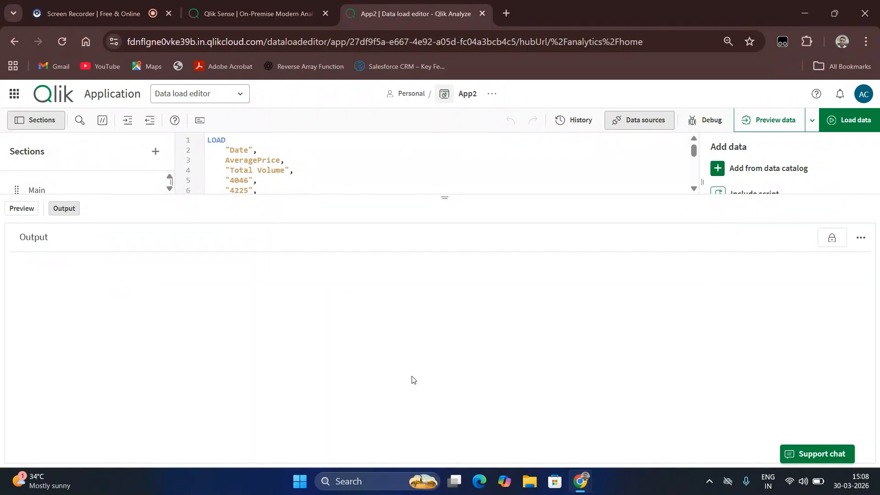
click(250, 102)
click(451, 187)
drag(445, 195, 424, 456)
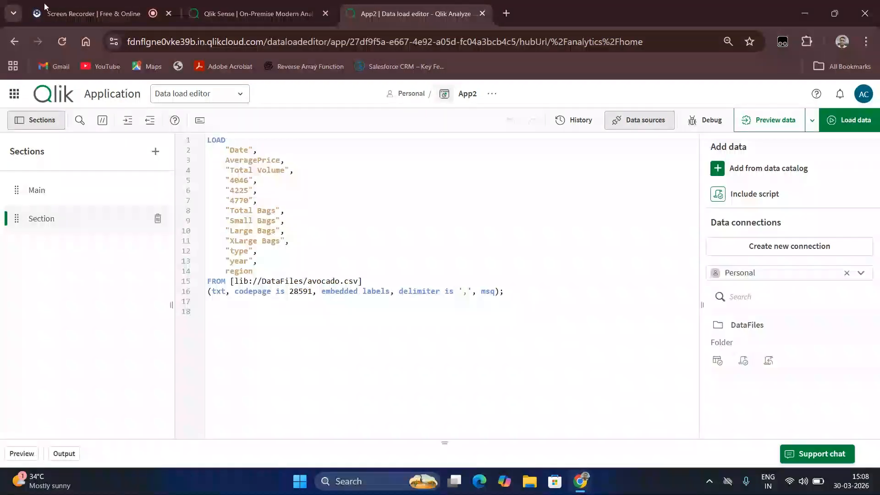
Examine the avocado table's fields in the data model viewer and return to sheet S2
click(209, 98)
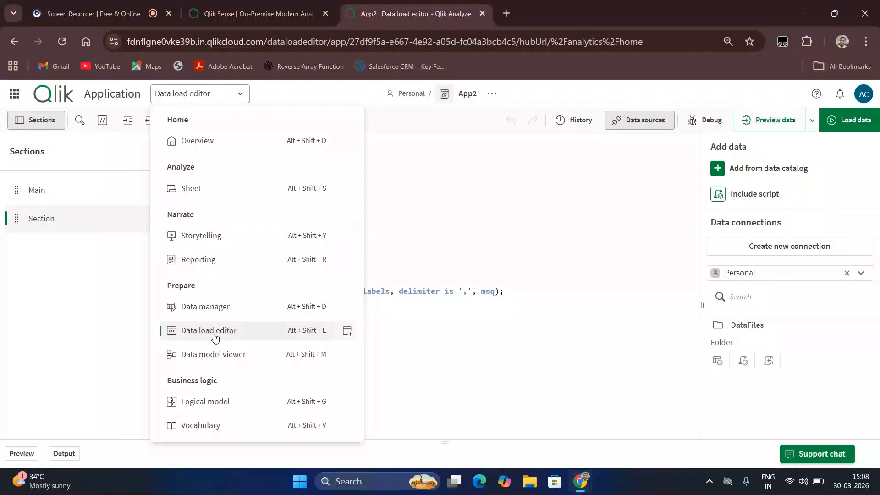
click(216, 307)
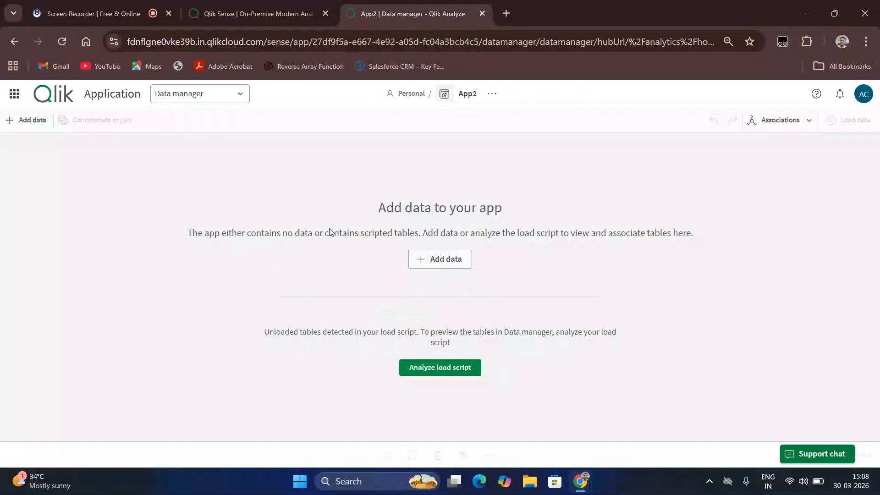
click(195, 94)
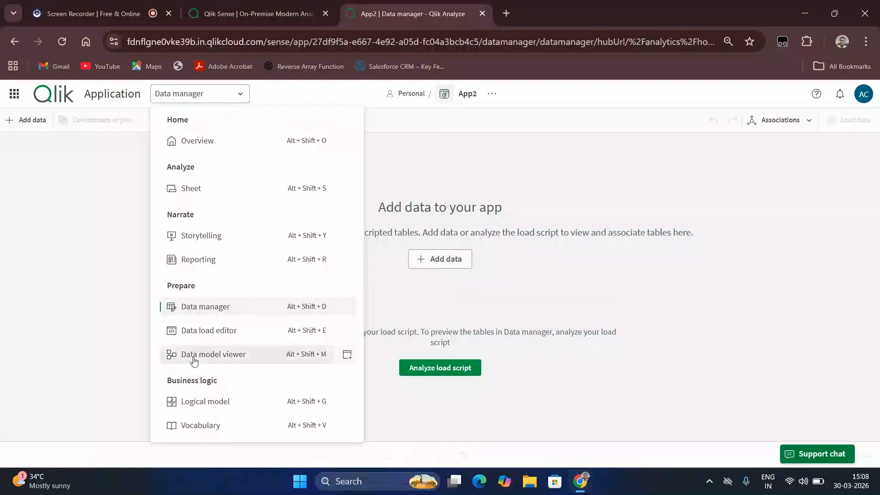
click(193, 356)
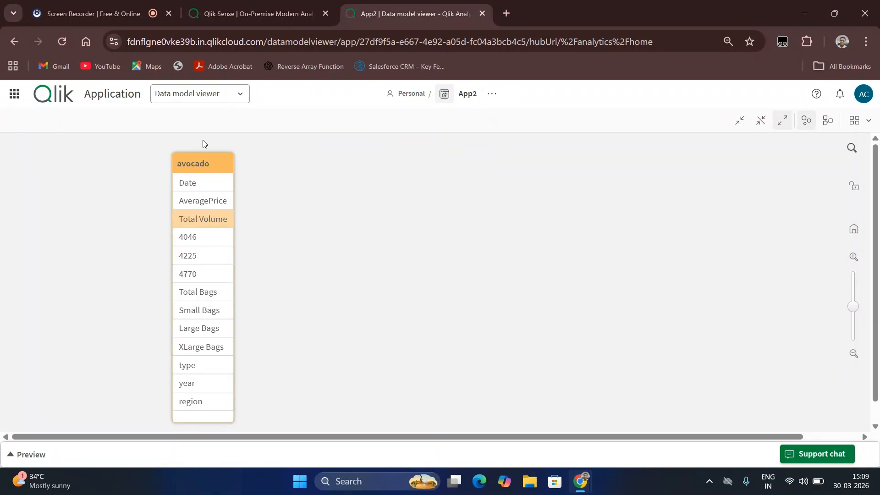
click(223, 101)
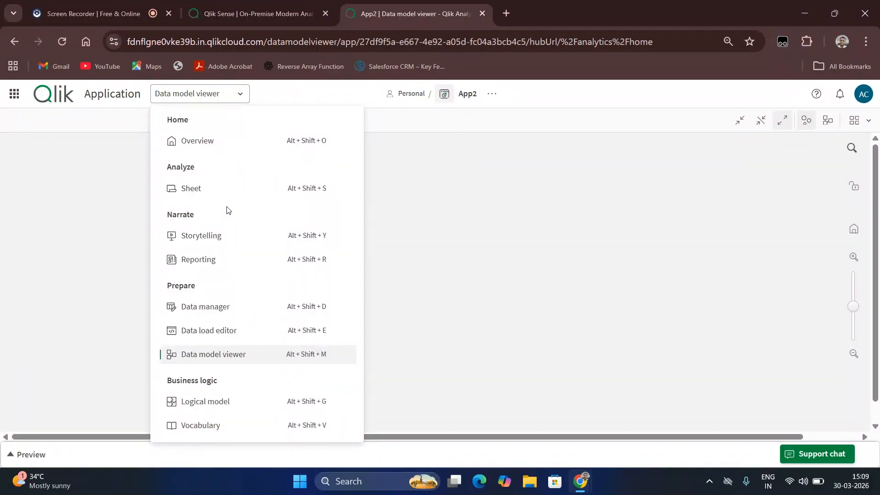
click(227, 192)
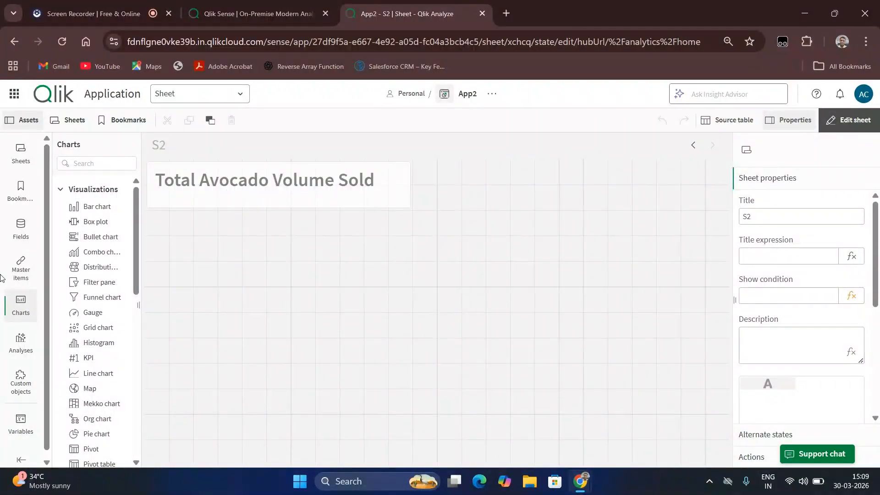
Place a KPI below the "Total Avocado Volume Sold" text and enter Sum([Total Volume]) as its measure expression
drag(92, 360, 243, 269)
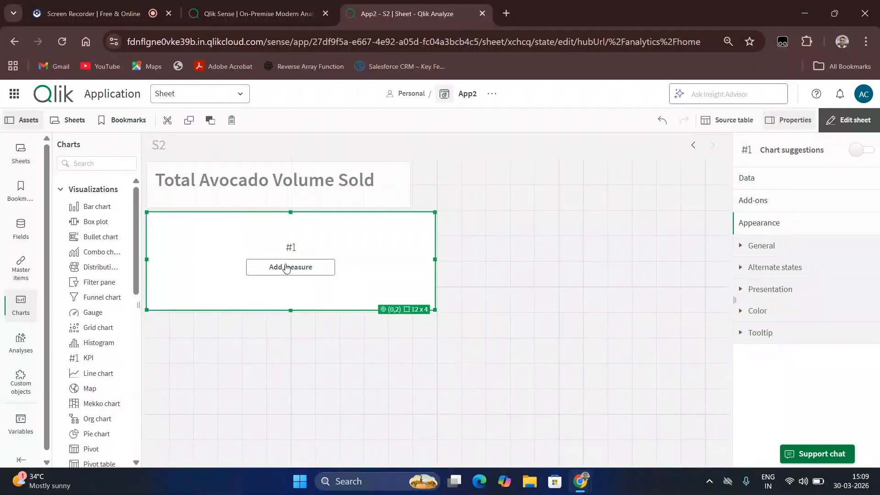
click(290, 266)
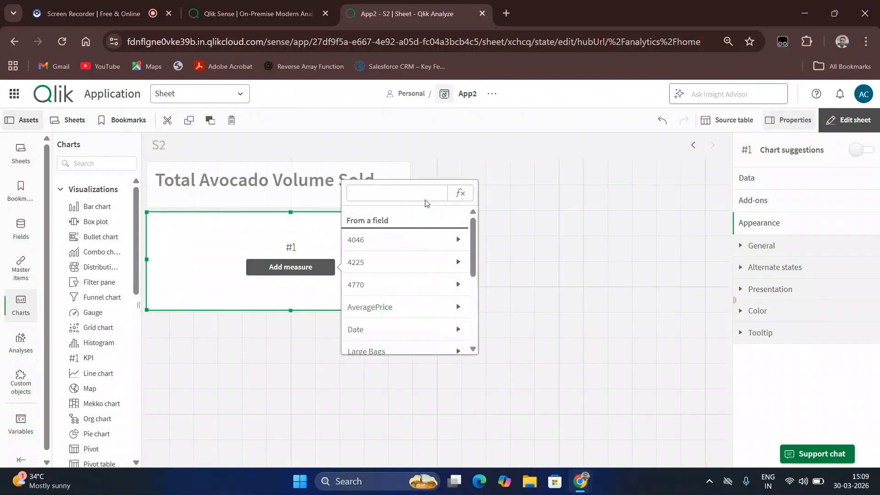
click(460, 193)
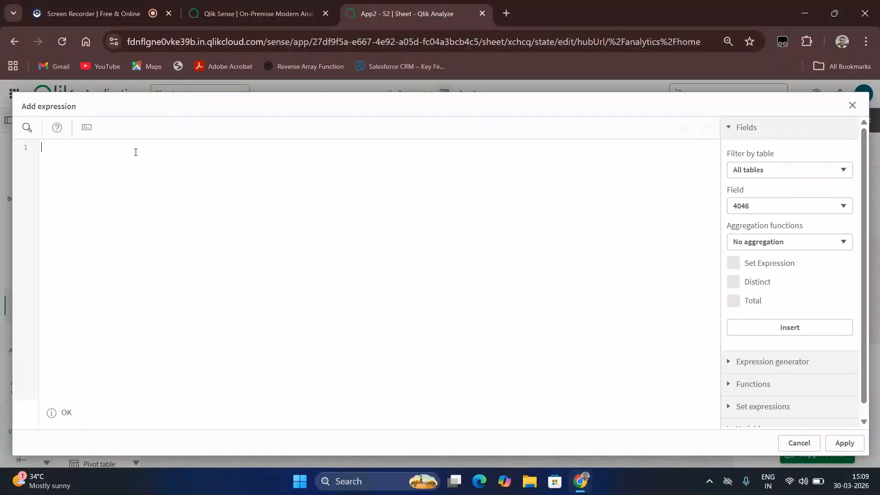
text(u)
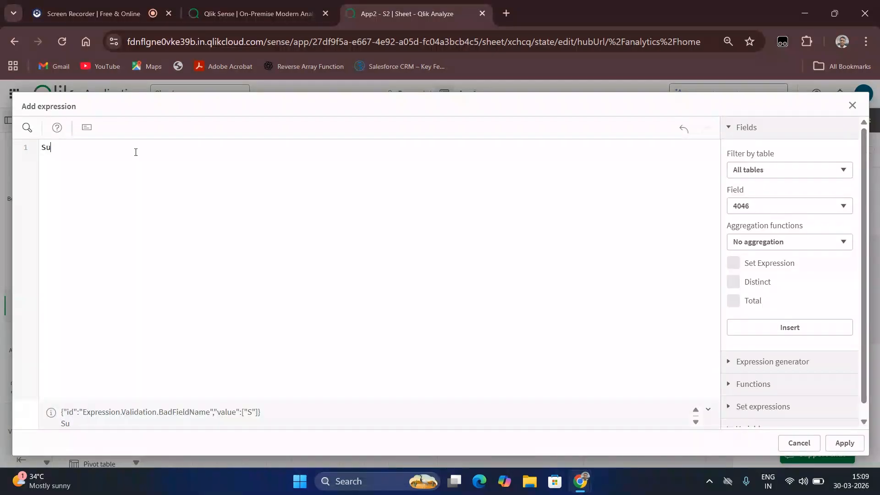
text(m([)
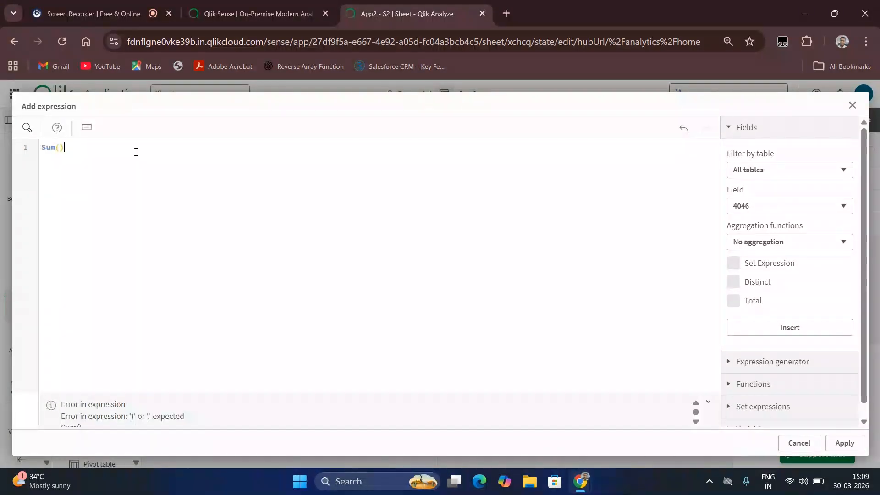
text(Total )
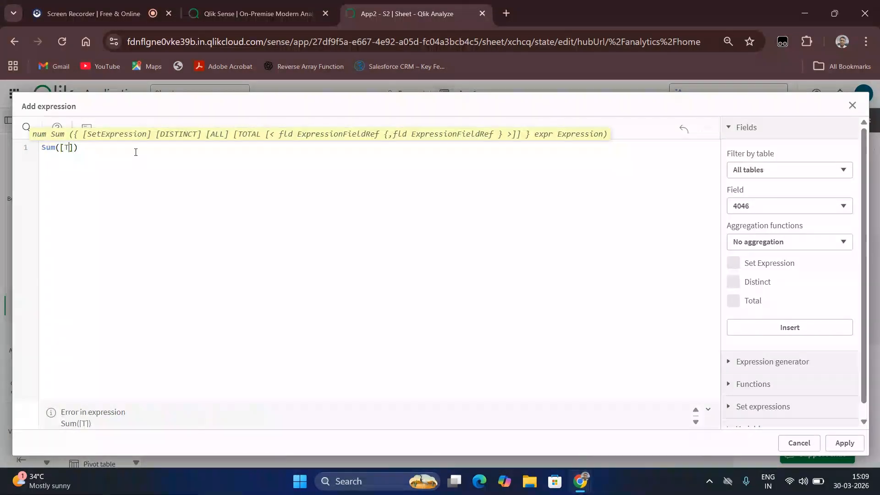
text(Volume)
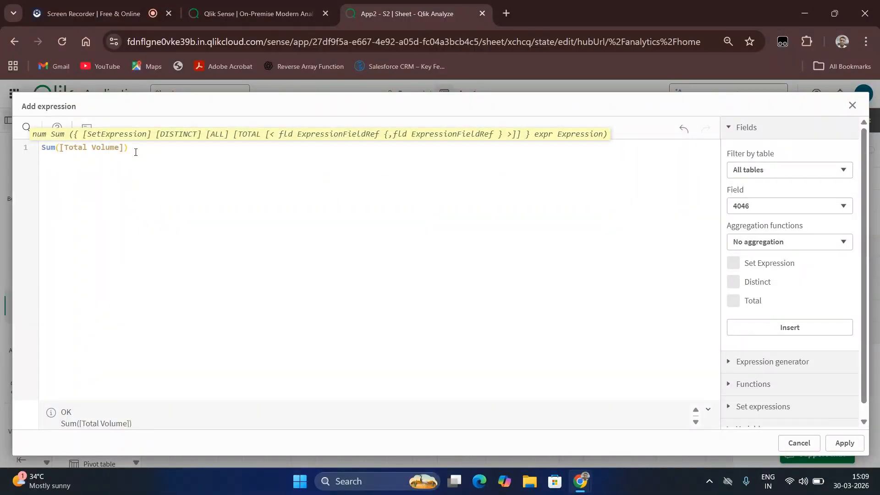
Add the set identifier {1} inside the sum, making it Sum({1}[Total Volume]), and apply the expression
text({})
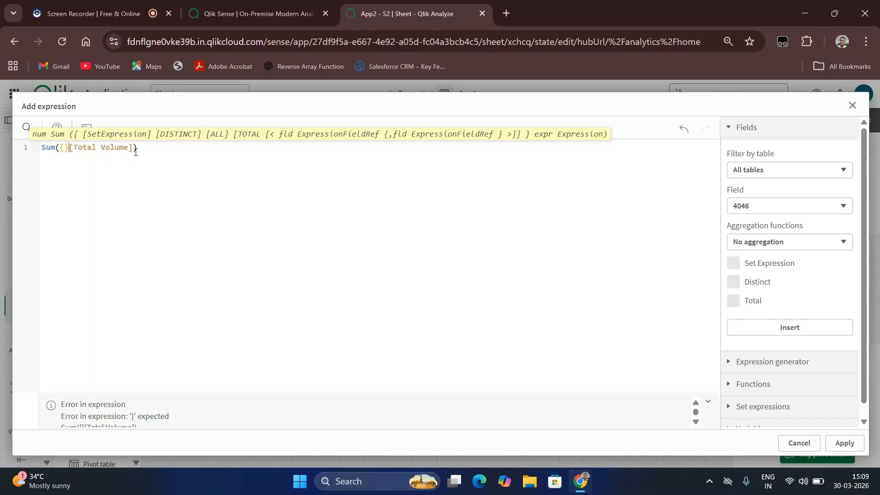
text(1)
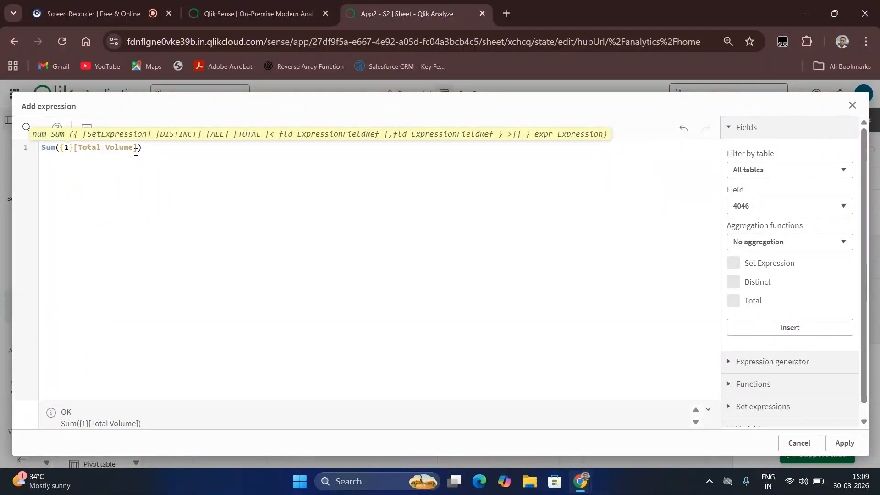
key(End)
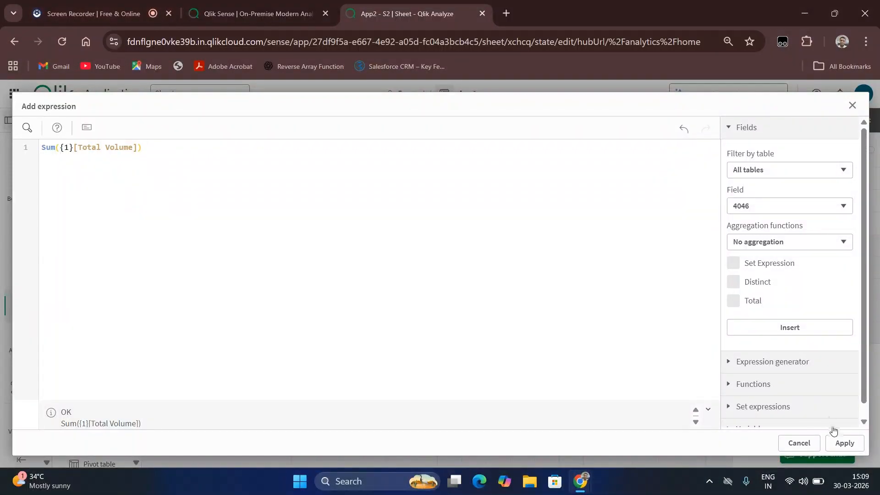
click(838, 444)
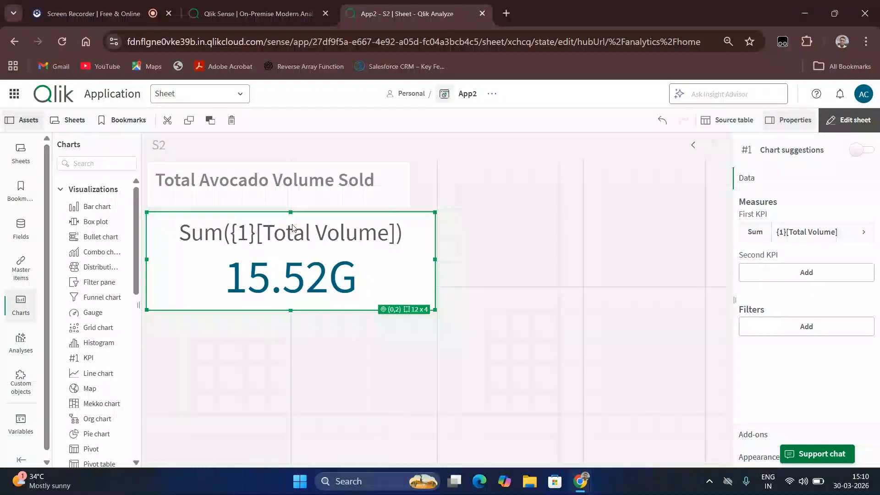
Label the KPI's measure "Sum of Total Volume"
click(786, 233)
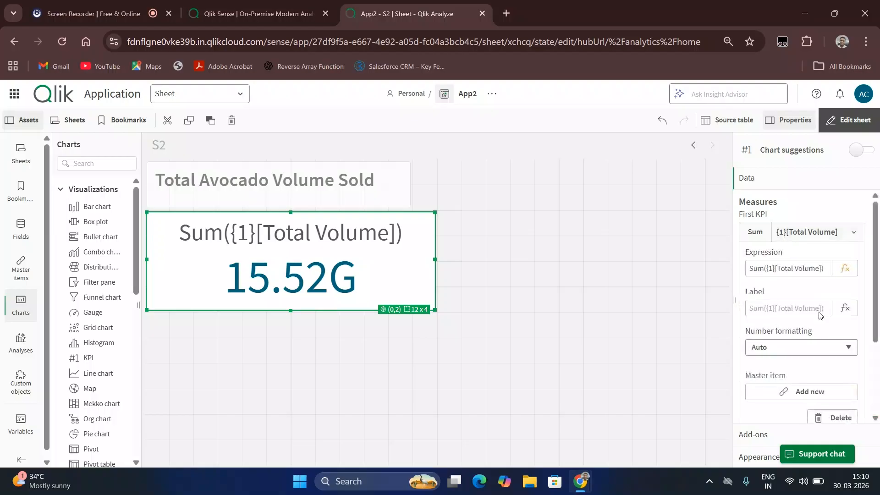
click(792, 307)
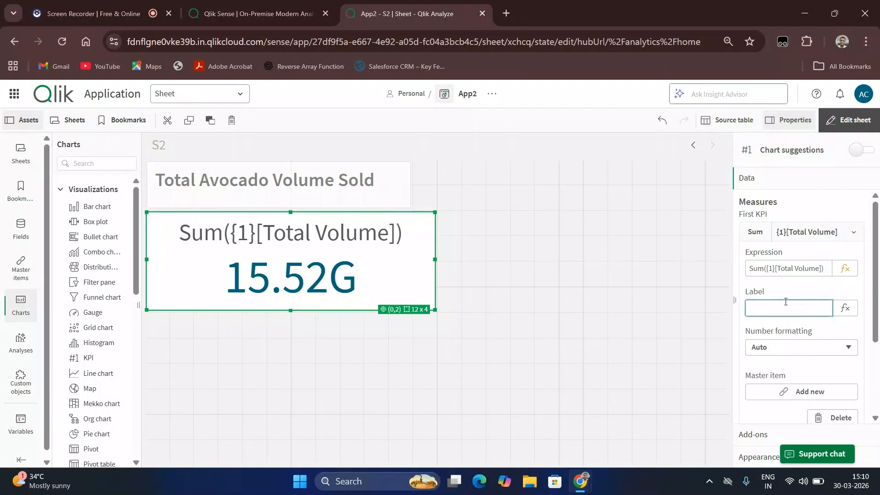
text(Sum of Total Volume)
click(558, 302)
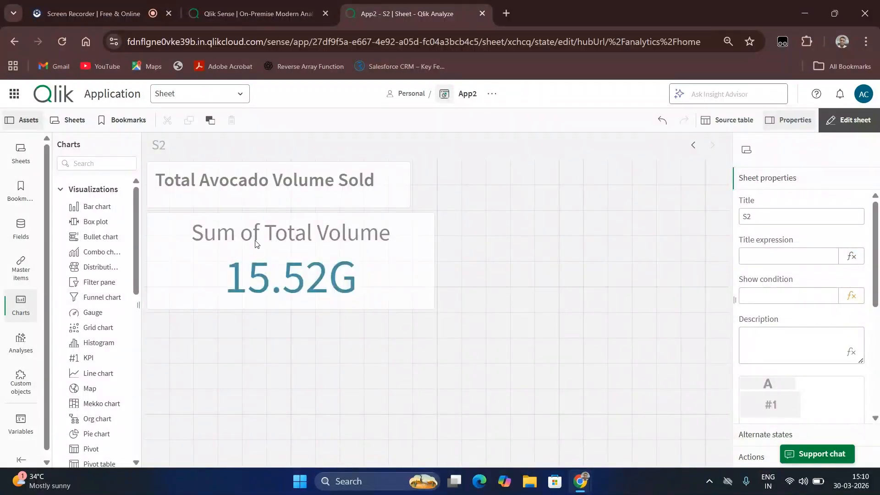
Shrink the "Sum of Total Volume" KPI to 9 x 3 grid cells
click(373, 251)
drag(435, 308, 362, 284)
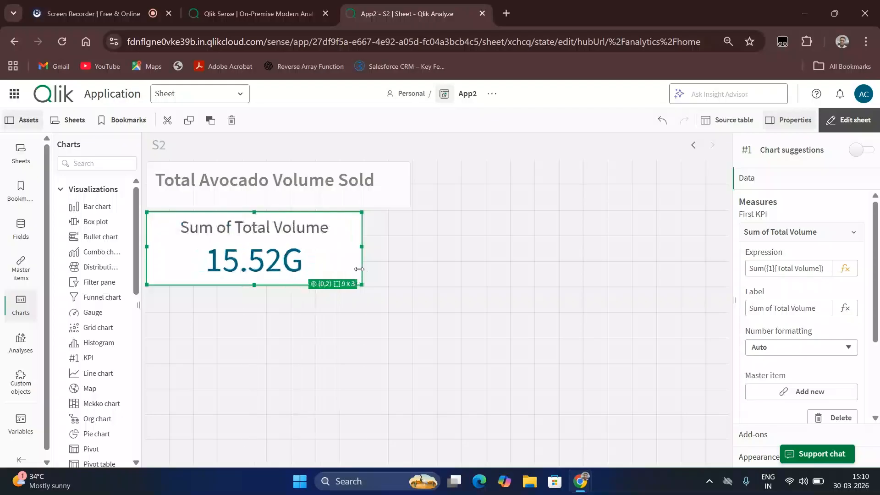
click(439, 296)
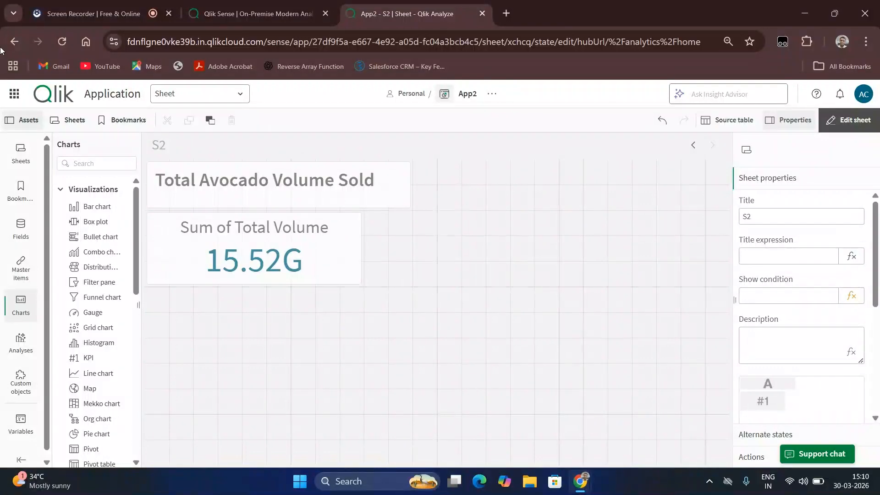
click(255, 15)
click(398, 13)
click(92, 14)
click(399, 14)
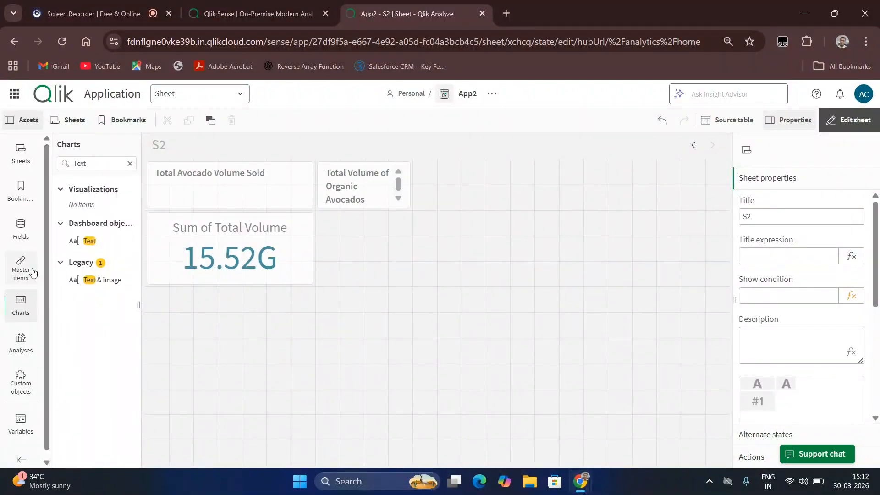
Place a second KPI directly below the "Total Volume of Organic Avocados" text
click(20, 229)
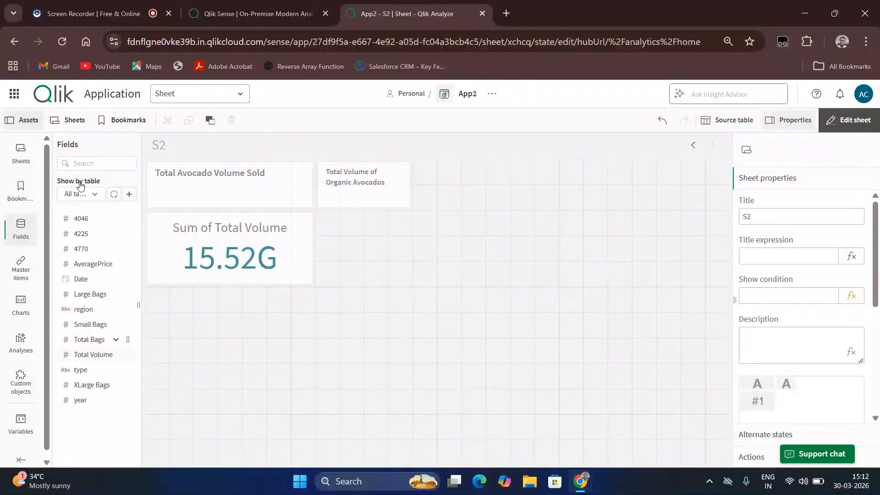
click(21, 304)
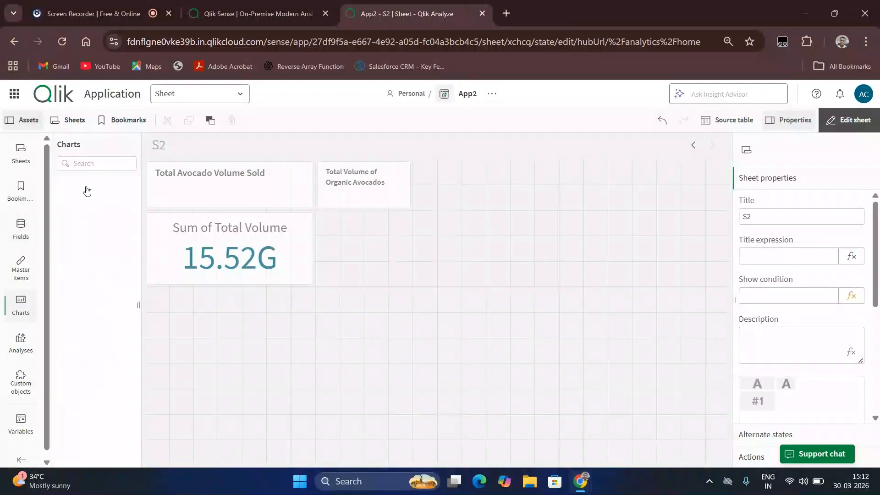
click(84, 163)
drag(88, 357, 399, 271)
Start a measure expression for the new KPI and enter Sum([Total Volume])
click(379, 268)
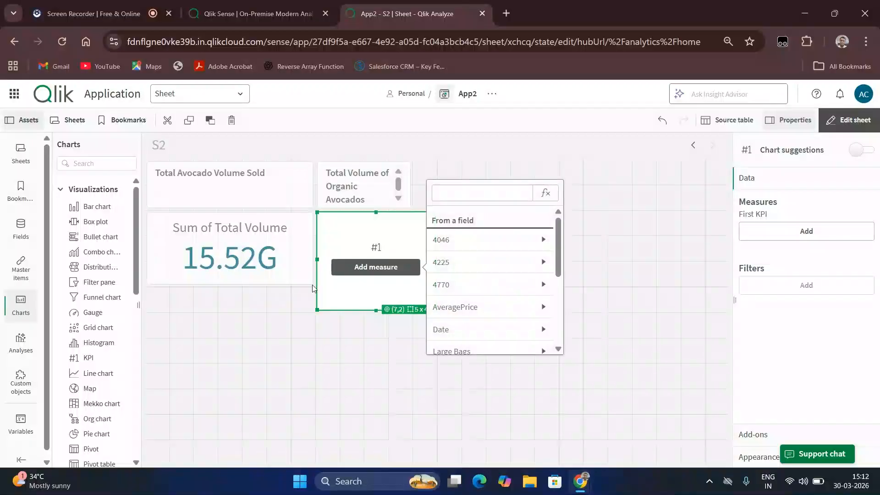
click(546, 194)
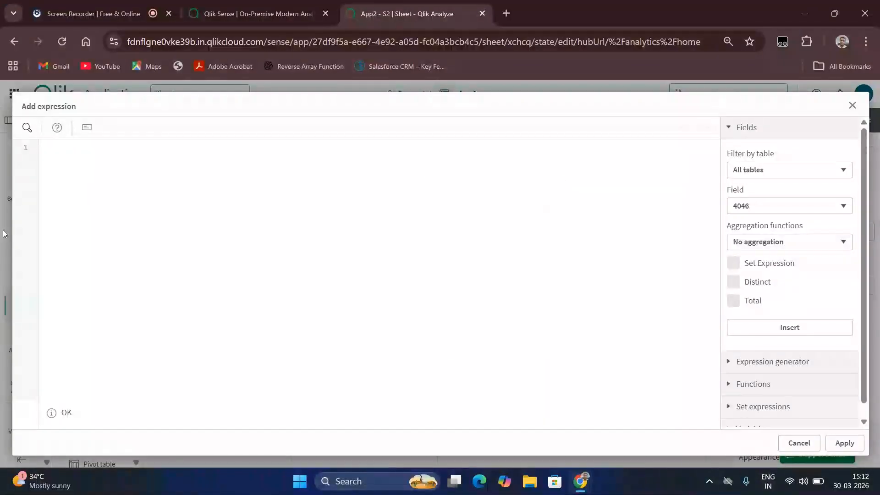
text(Sum()
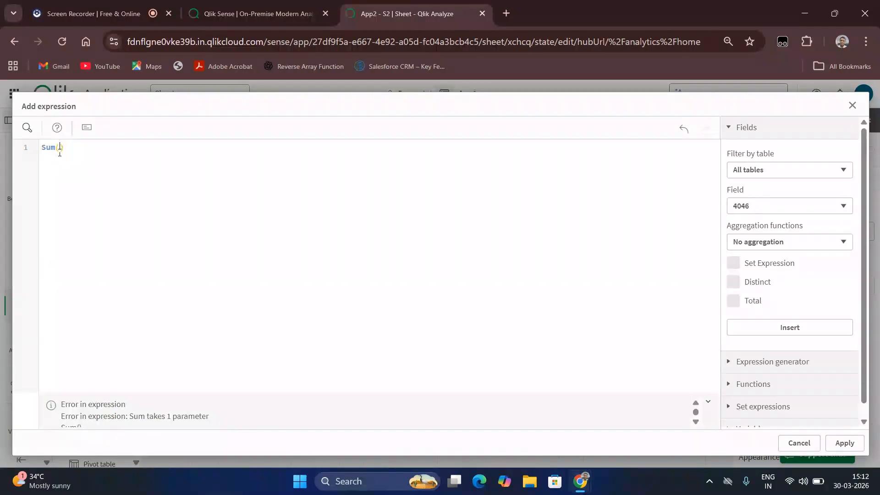
text([)
text(Total V)
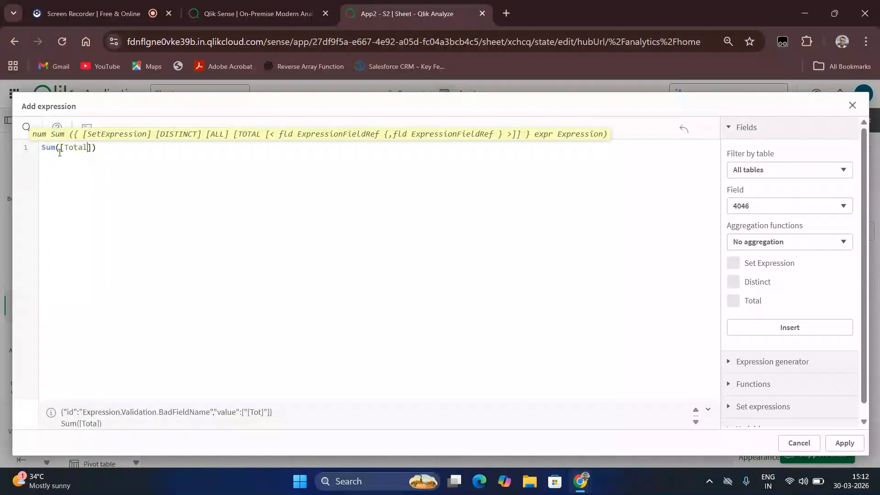
text(olume)
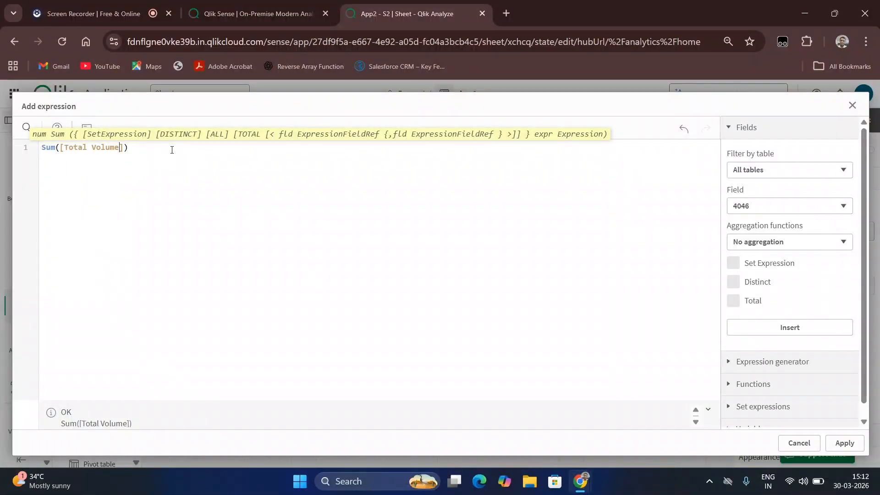
Insert the set modifier {<type={'Organic'}>} before [Total Volume] to restrict the sum to organic avocados
click(59, 150)
text({)
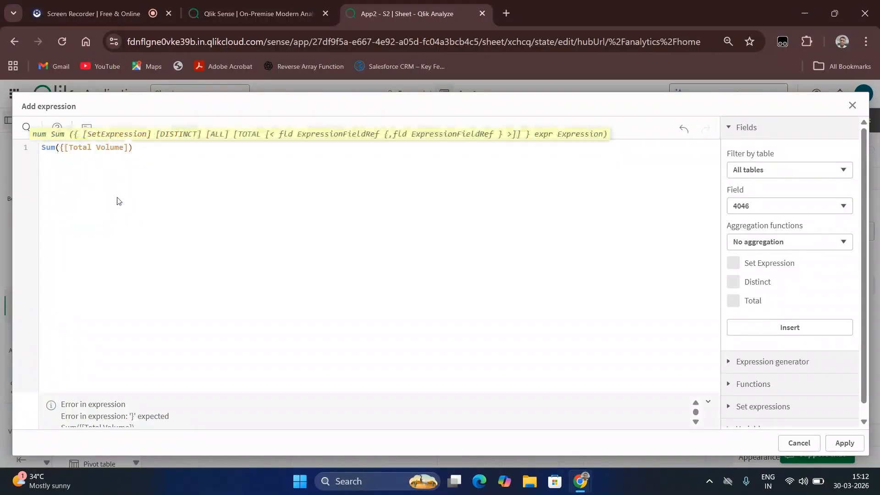
text(<>})
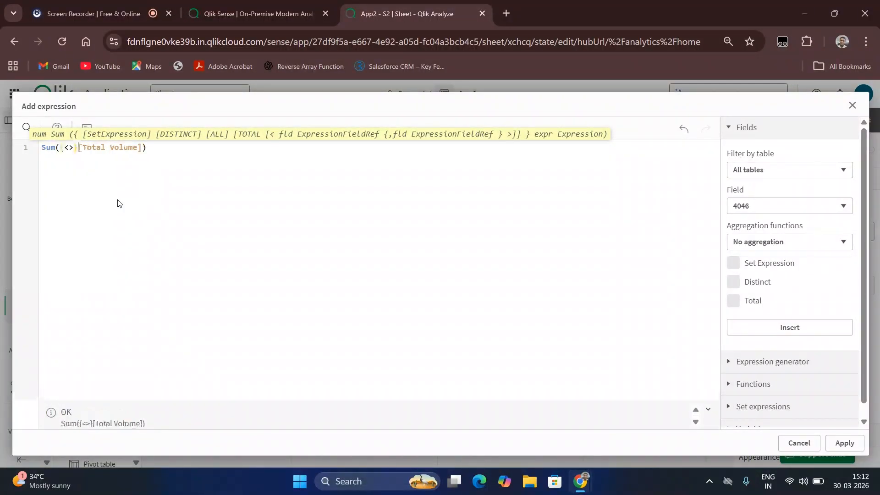
key(Left)
key(Left)
text(tyow)
key(BackSpace)
key(BackSpace)
text(pe={'O)
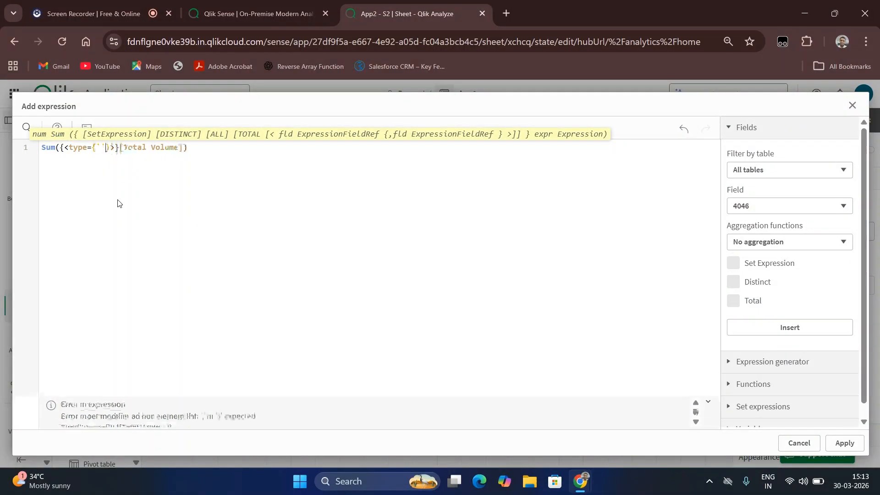
text(rganic)
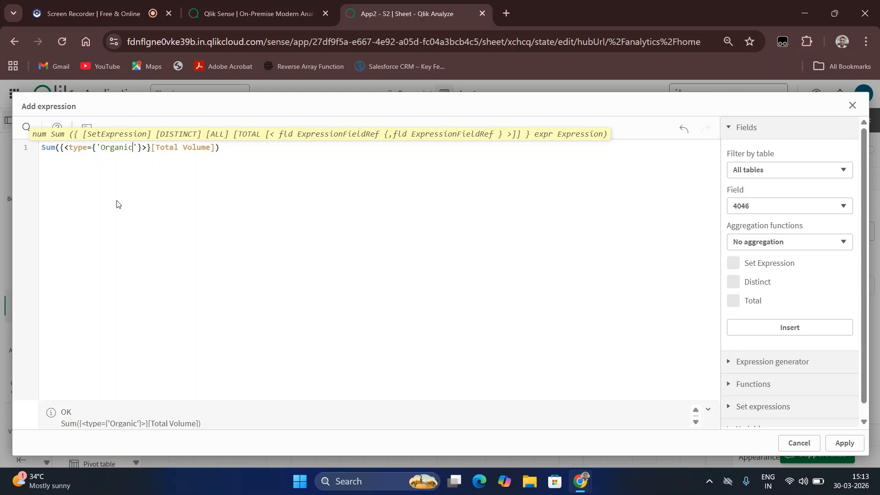
Check the set modifier's brackets, enlarge the page zoom to 125%, and try to apply the organic volume expression
click(241, 148)
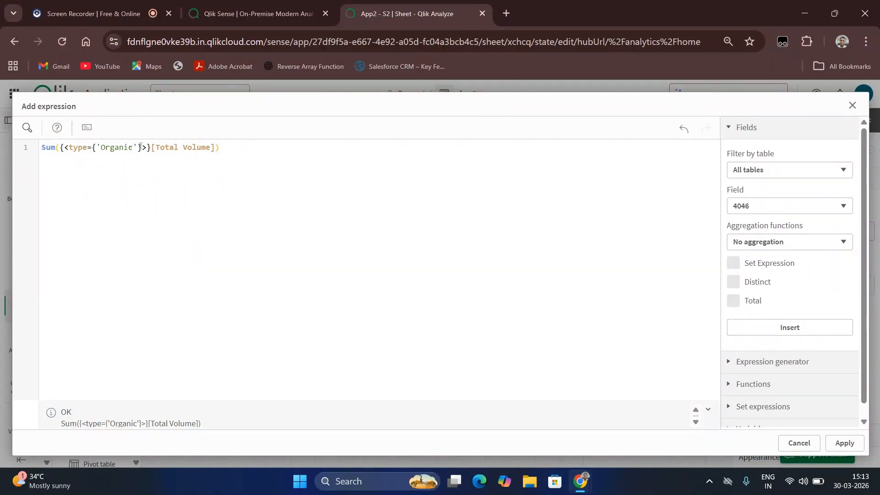
click(61, 147)
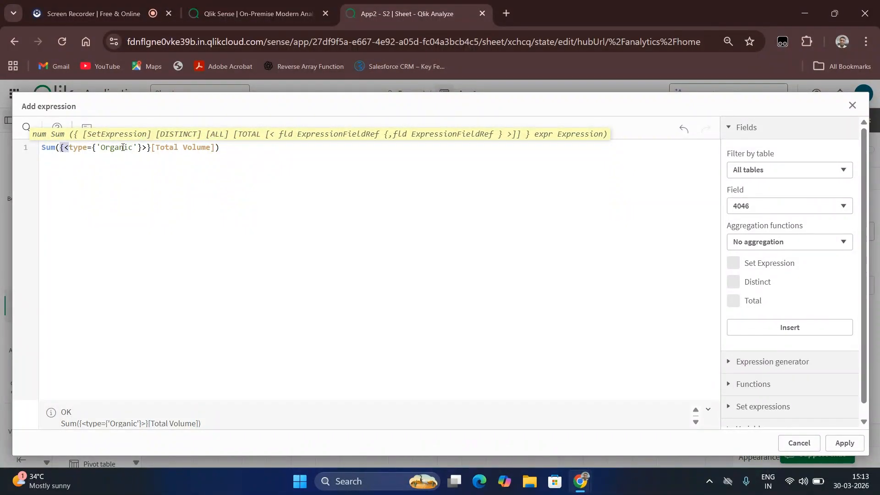
click(148, 147)
click(133, 205)
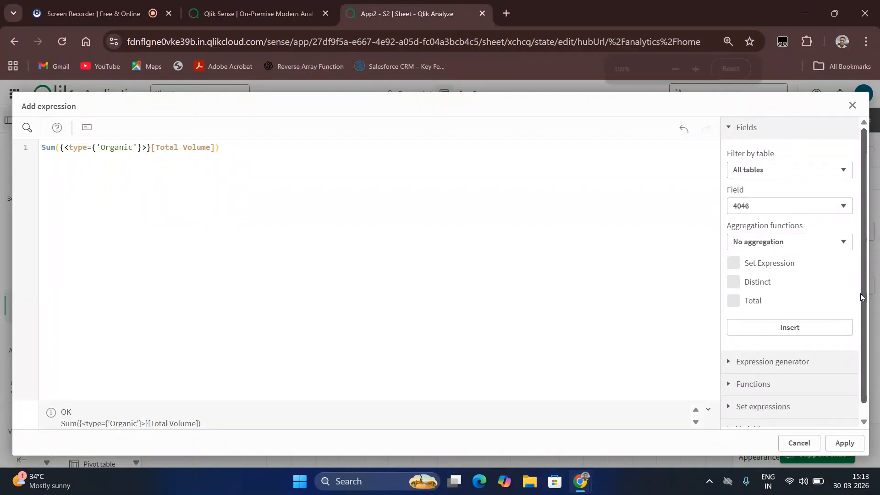
key(ctrl+plus)
key(ctrl+plus)
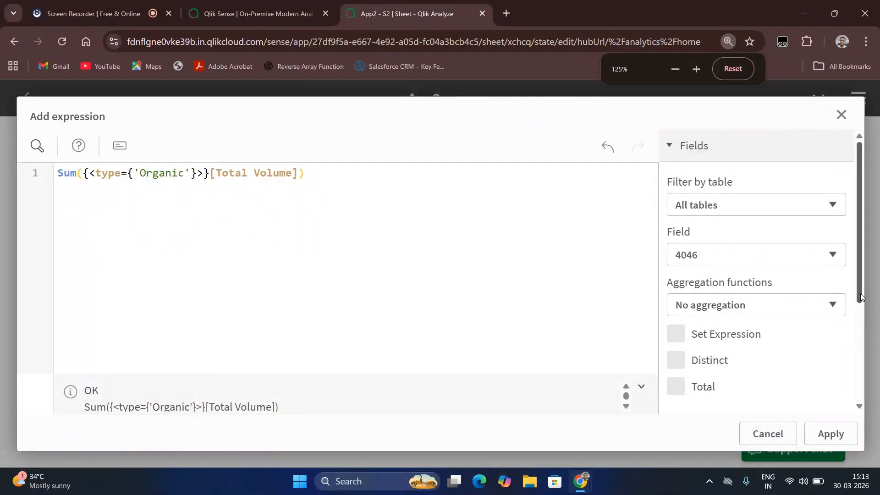
click(830, 433)
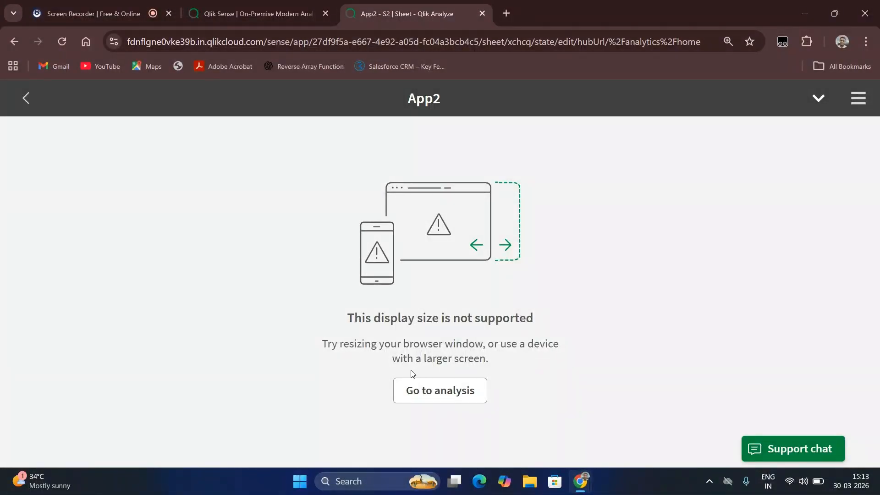
Reduce the page zoom to 110% and enlarge the empty KPI below the organic avocados text to 7 x 5 cells
key(ctrl+minus)
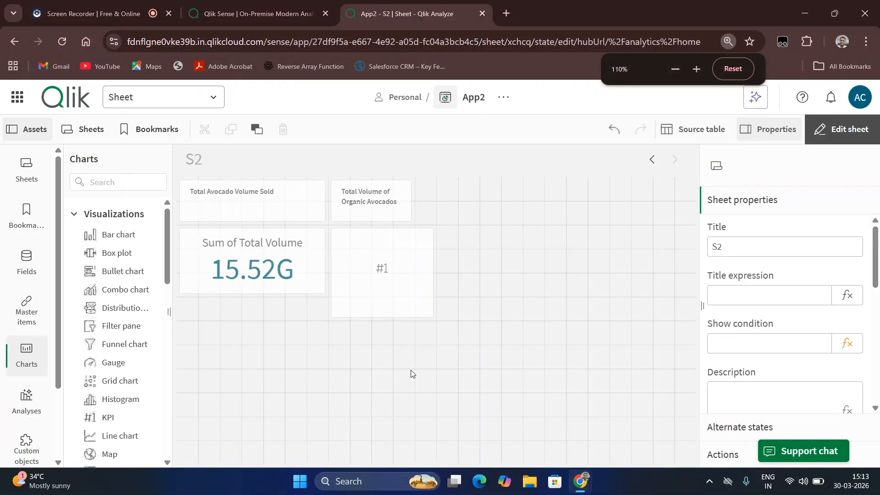
click(407, 268)
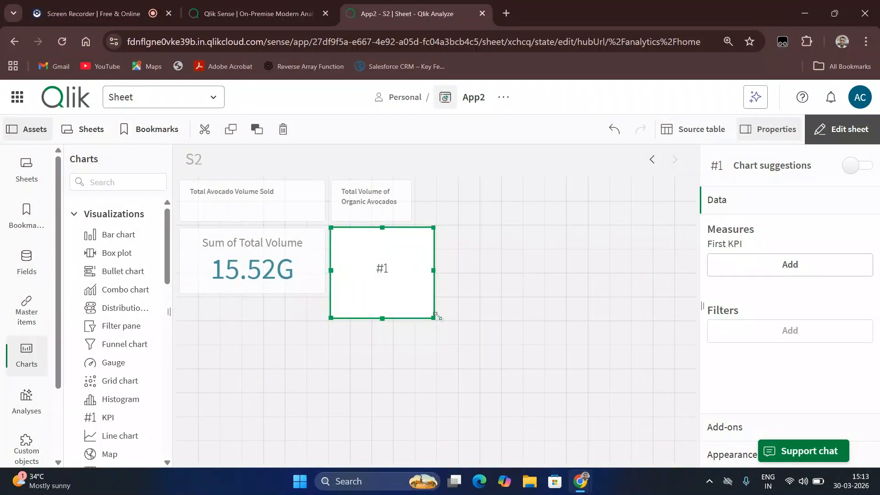
drag(433, 318, 477, 341)
Start a measure expression for the empty KPI and enter sum([Total Volume])
click(401, 293)
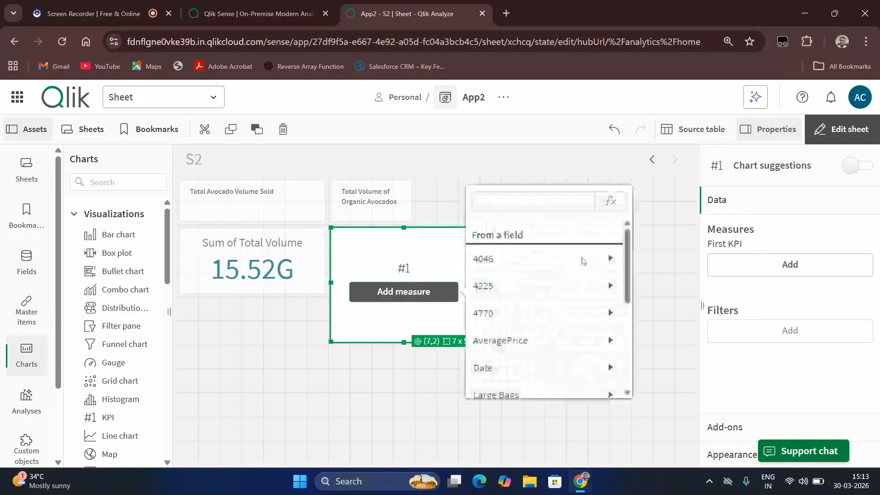
click(612, 200)
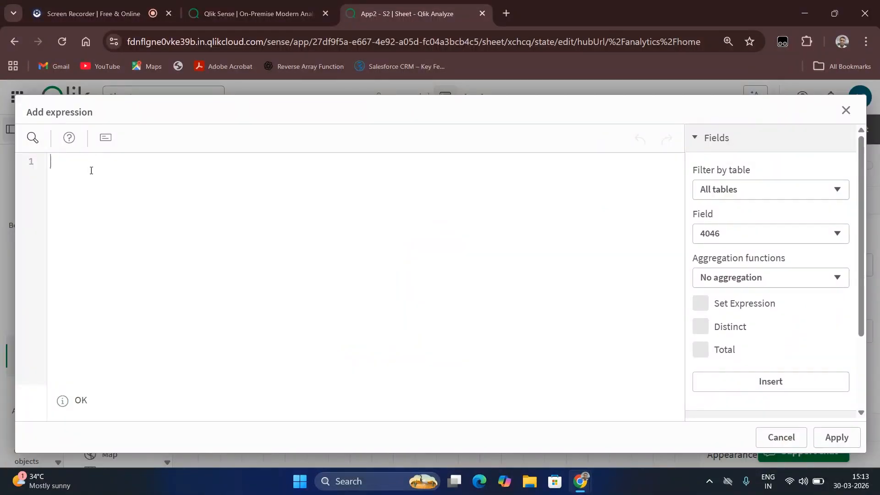
text(sum()
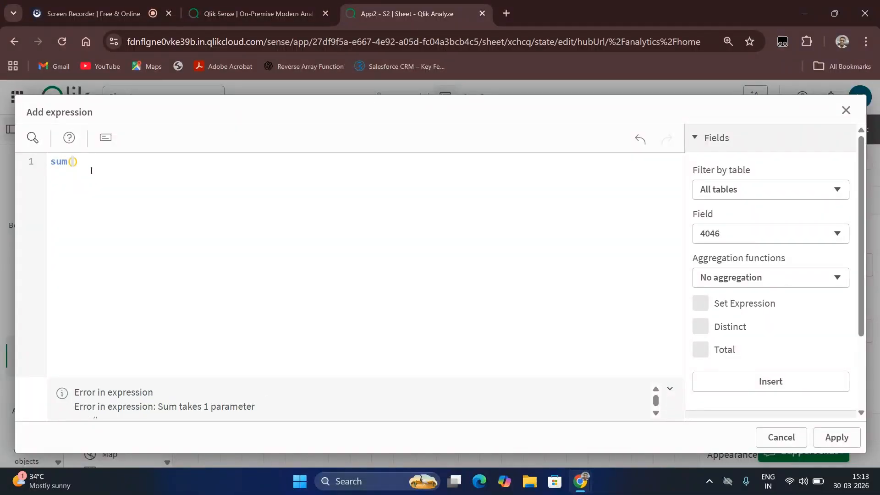
text([)
text(total)
key(BackSpace)
key(BackSpace)
key(BackSpace)
key(BackSpace)
key(BackSpace)
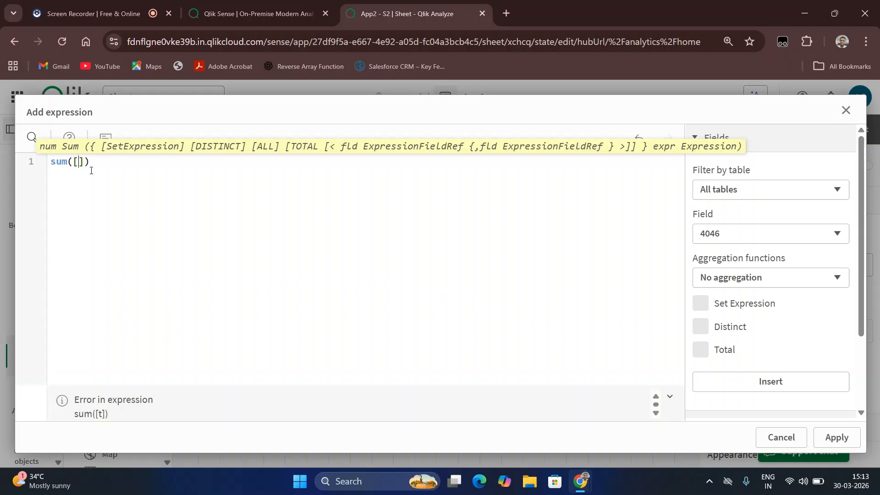
text(Total Volume)
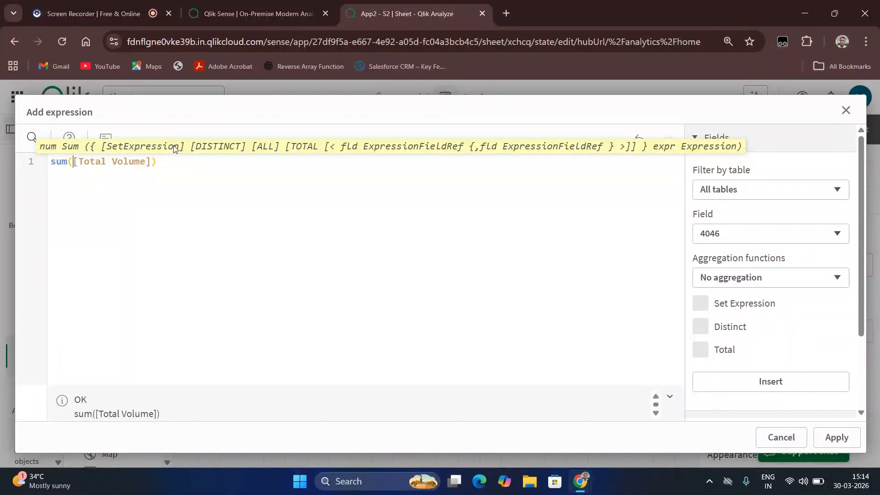
Insert the set modifier {<type={'Organic'}>} before [Total Volume] in the sum and apply the expression
text({<)
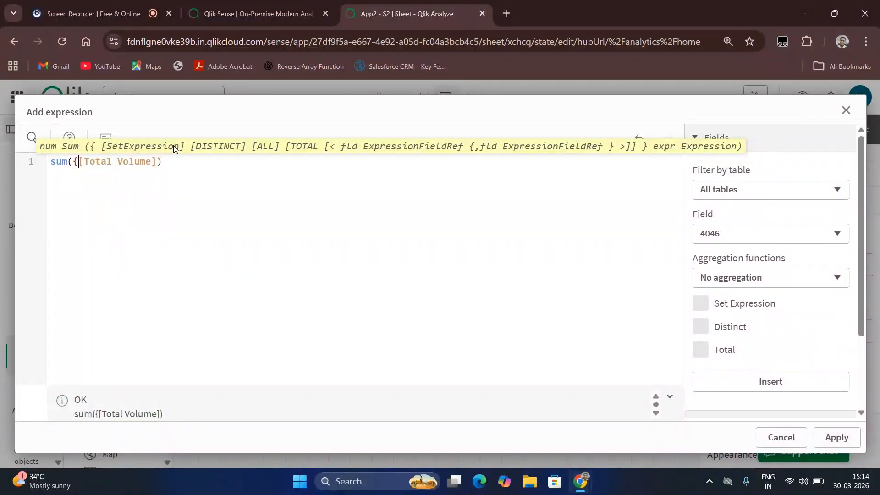
text(>})
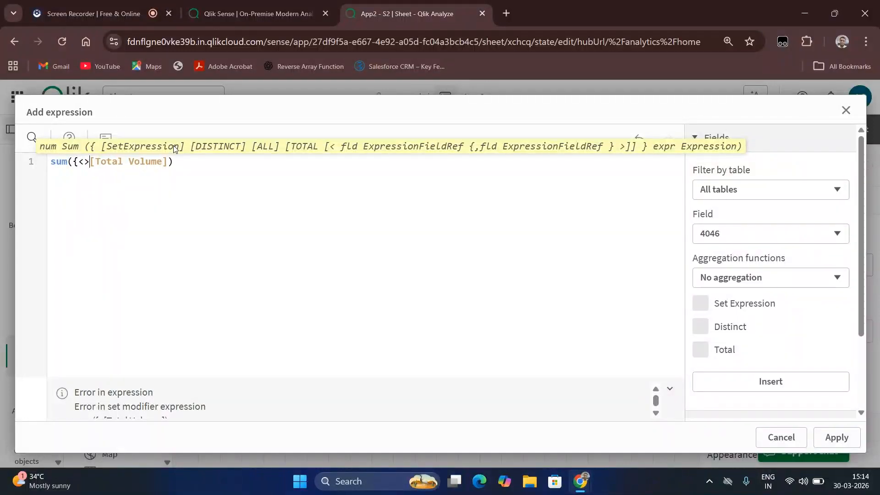
text(type=)
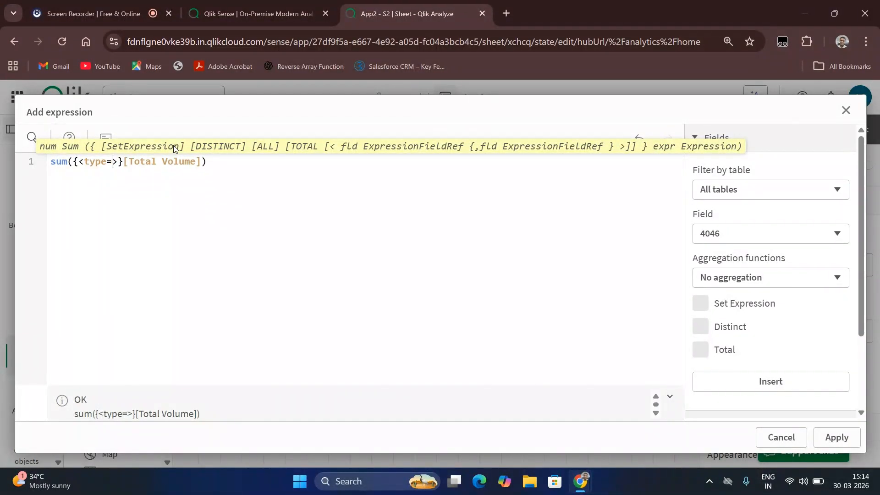
text({})
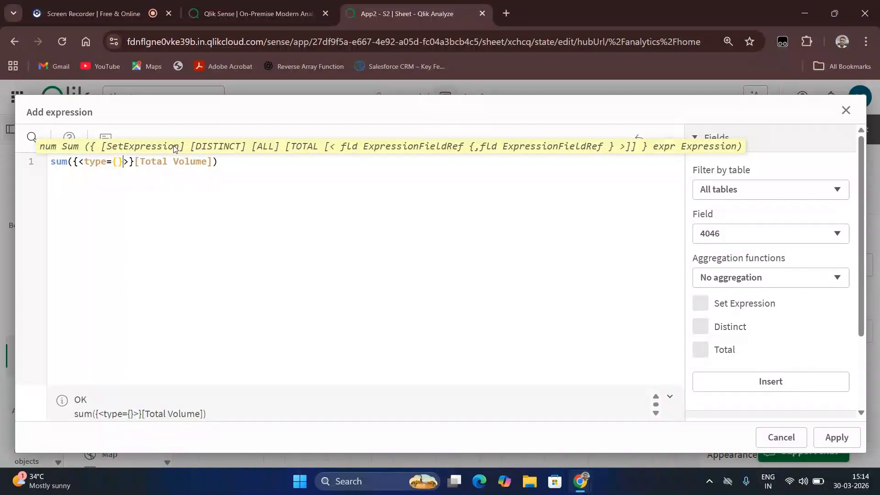
text('')
text(Organi)
text(c)
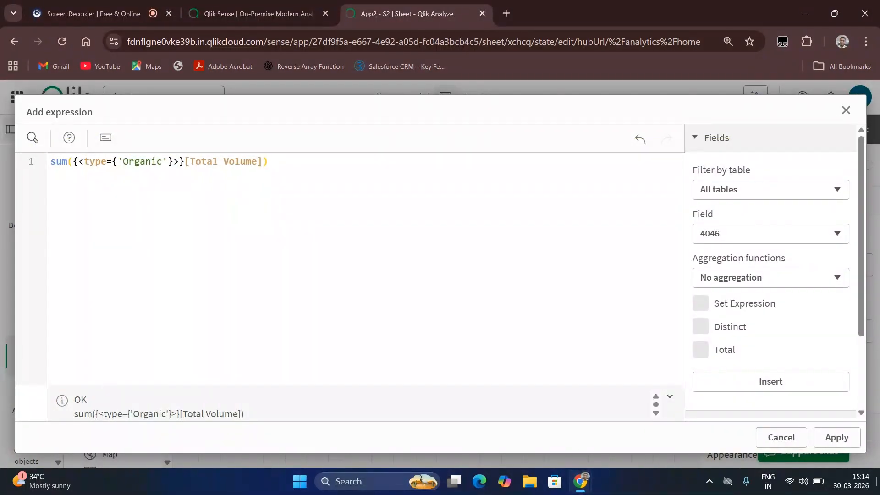
click(837, 437)
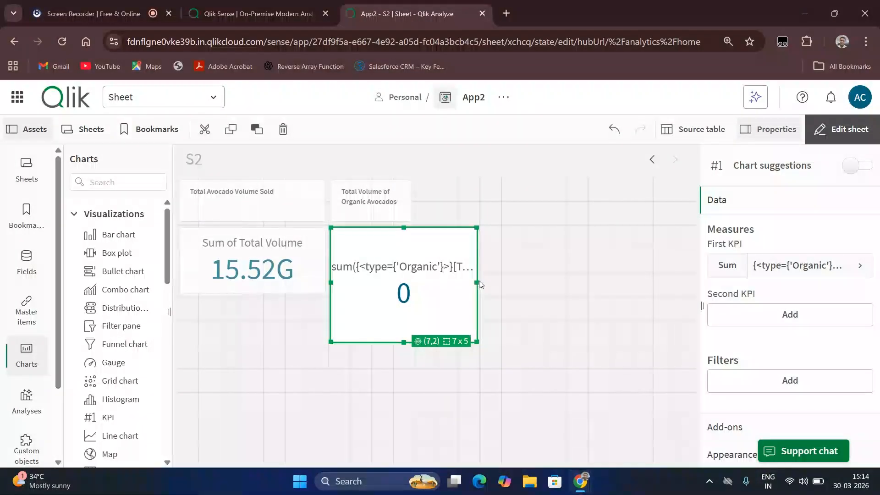
Widen the organic volume KPI to 13 x 5 cells and change its set modifier value to lowercase 'organic'
drag(478, 283, 615, 286)
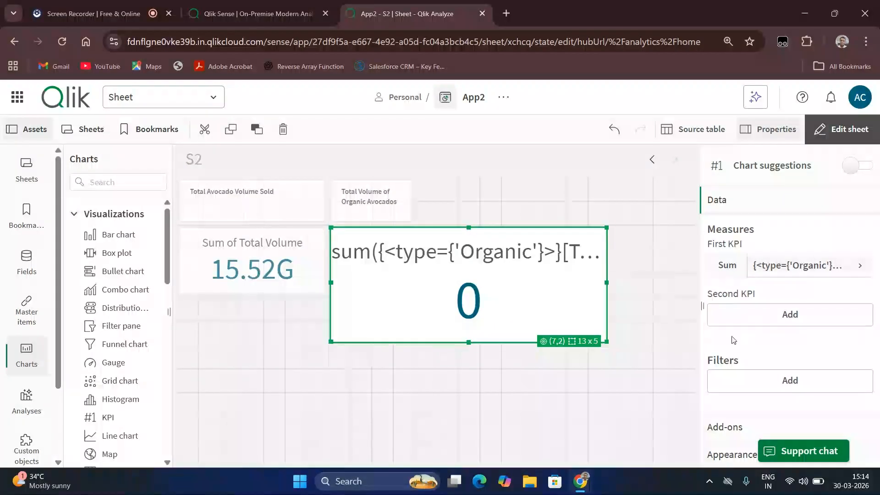
click(789, 271)
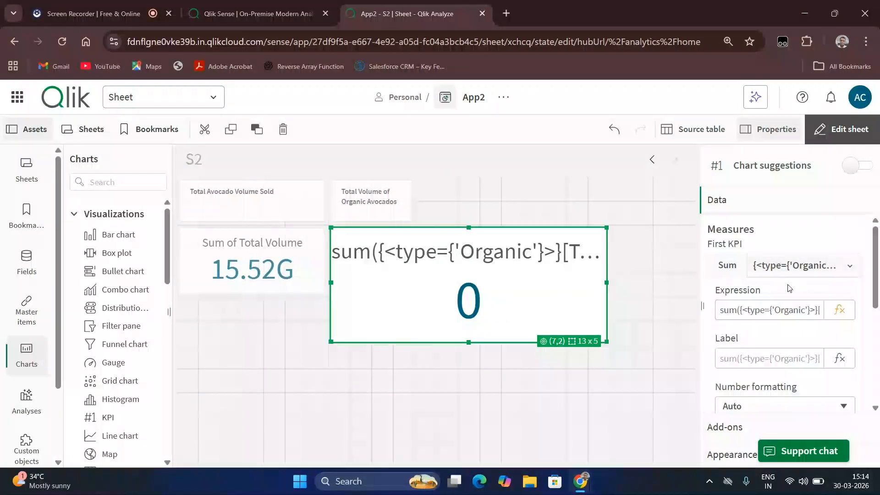
click(838, 310)
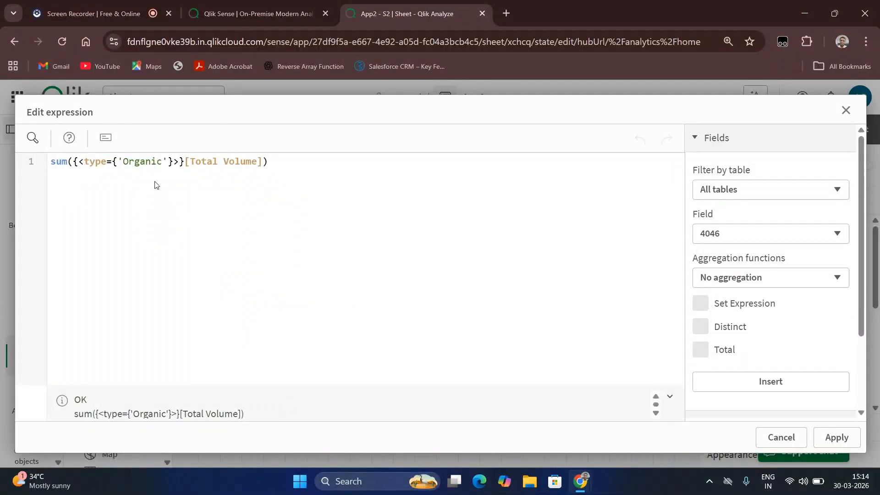
click(133, 163)
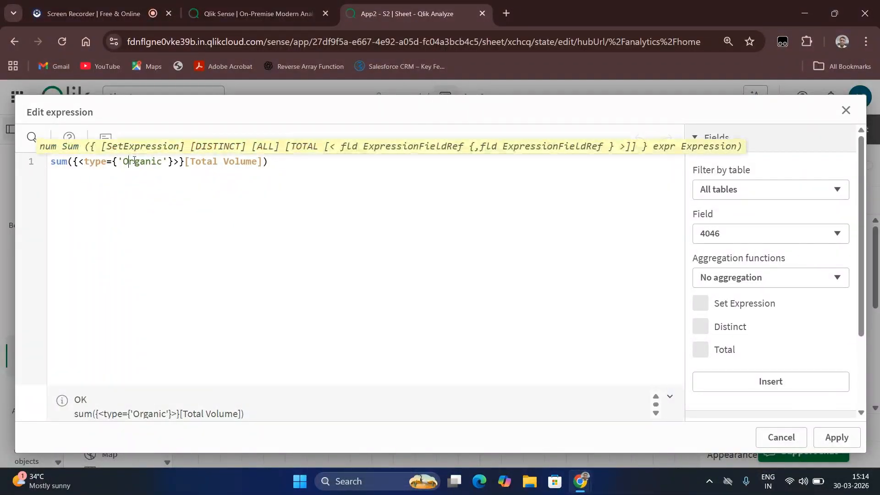
key(BackSpace)
text(o)
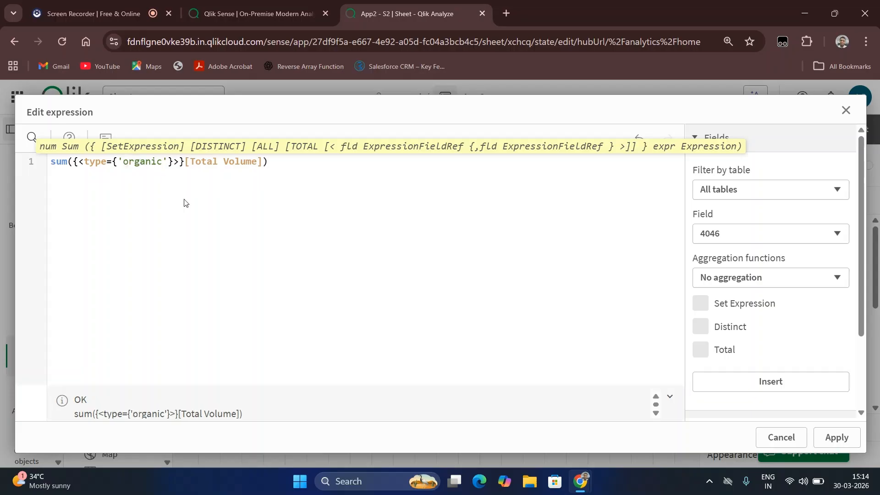
click(310, 177)
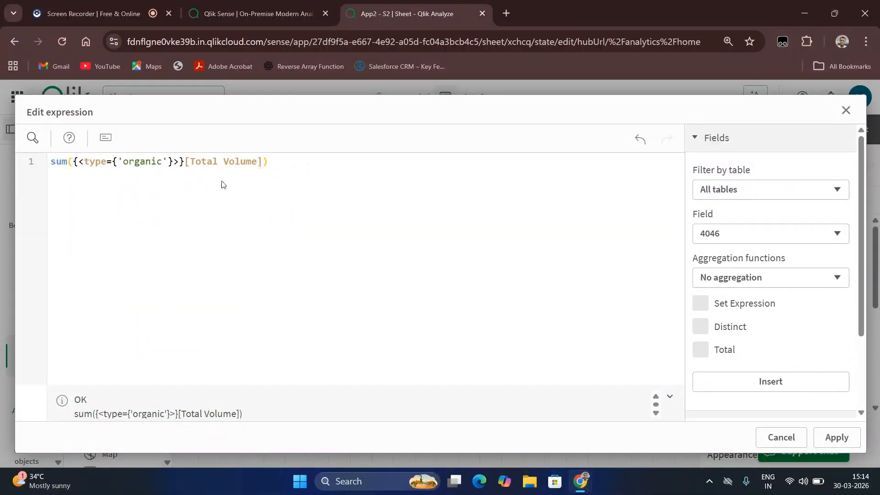
click(855, 433)
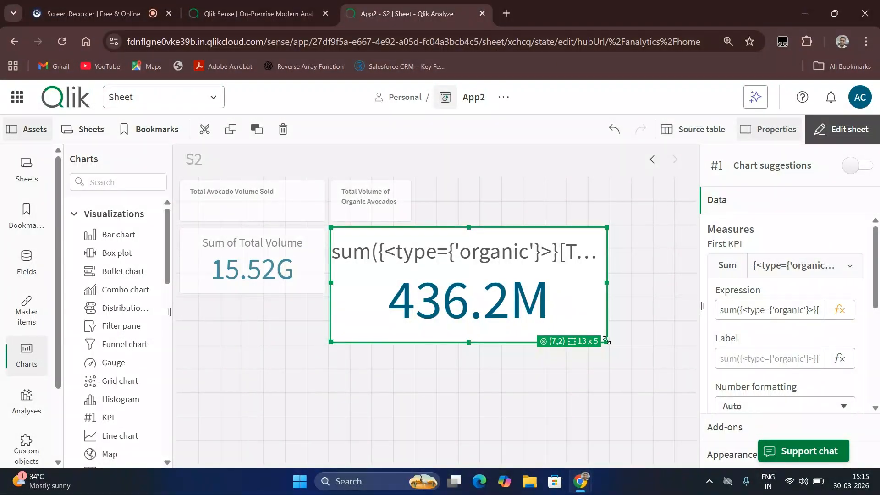
Shrink the organic volume KPI to 6 x 3 cells and label its measure "Total organic Volume"
drag(606, 340, 456, 294)
click(748, 357)
text(O)
key(BackSpace)
text(To)
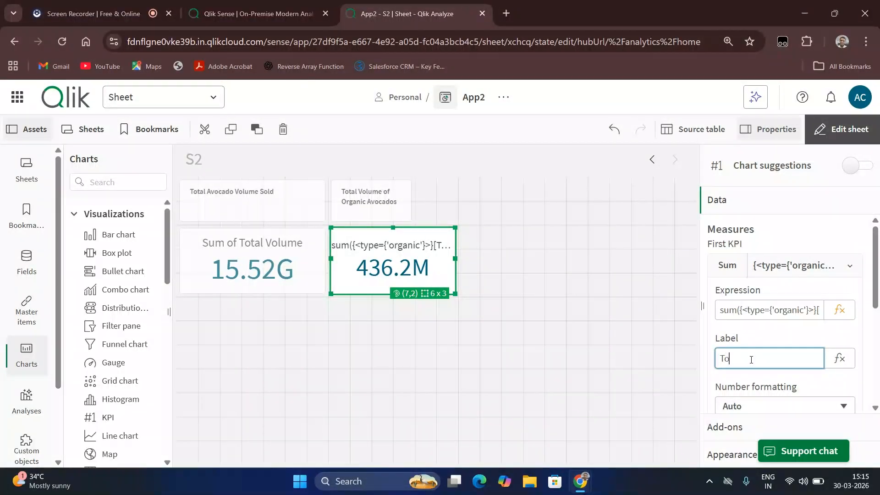
text(tal organic Volume)
key(Return)
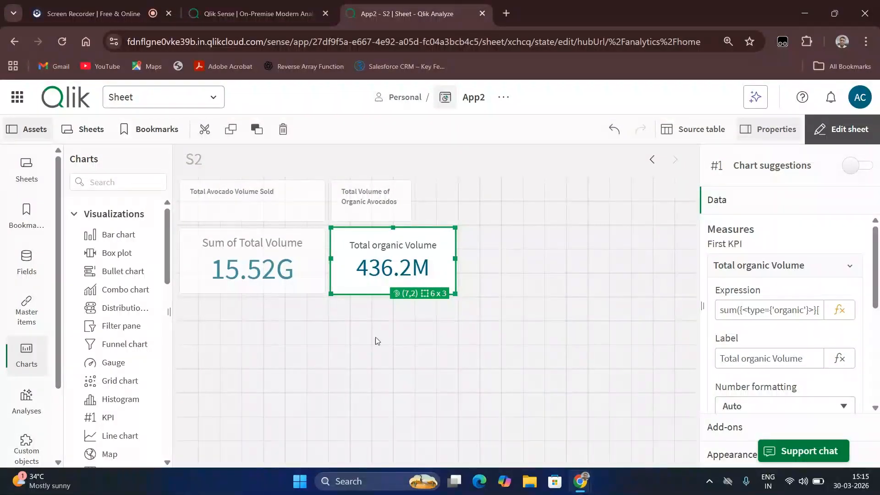
Widen the "Total Volume of Organic Avocados" text to match the width of the KPI below it
click(387, 216)
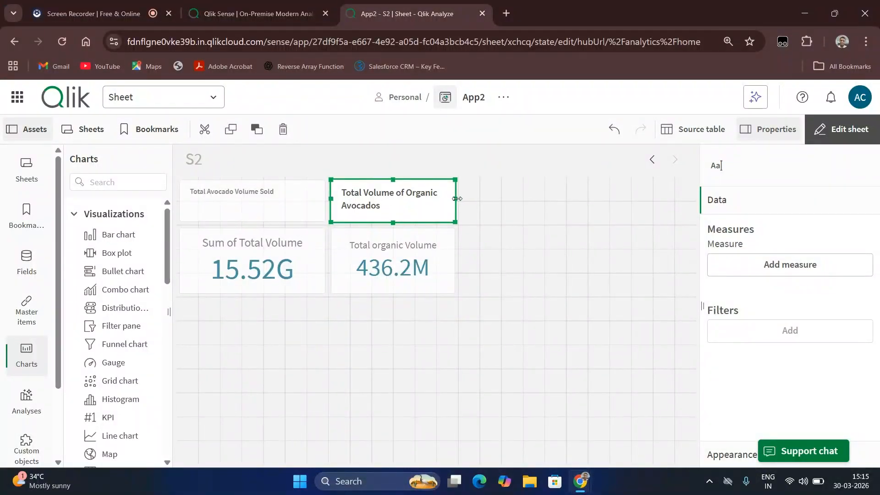
click(540, 222)
Open the avocado.csv load section in the data load editor and load the data
click(179, 105)
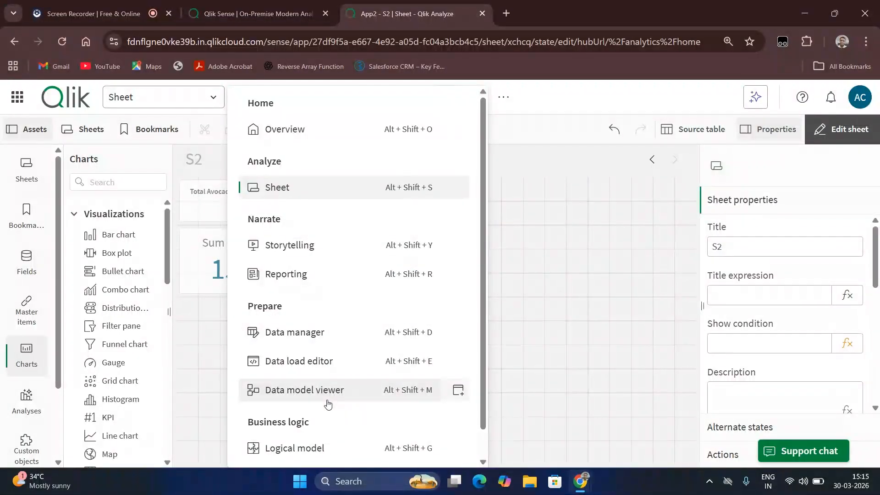
click(314, 361)
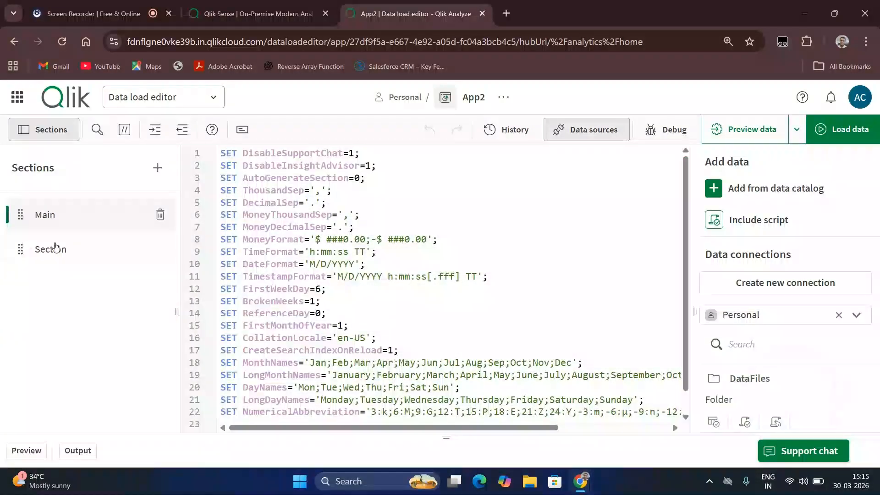
click(54, 249)
click(821, 133)
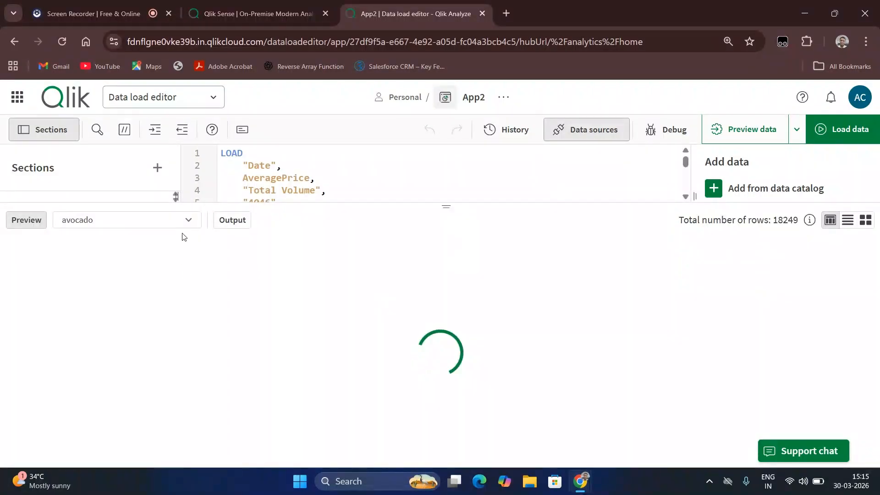
Examine the values in the type column of the avocado table preview
click(175, 220)
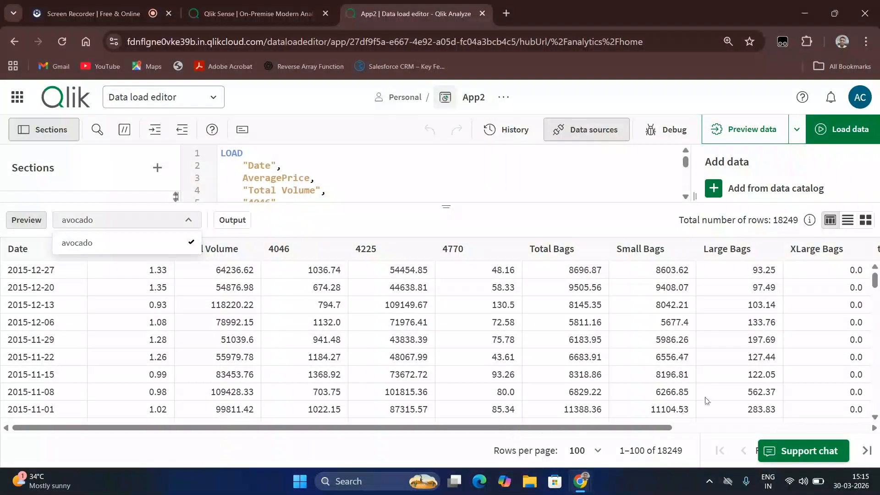
click(789, 380)
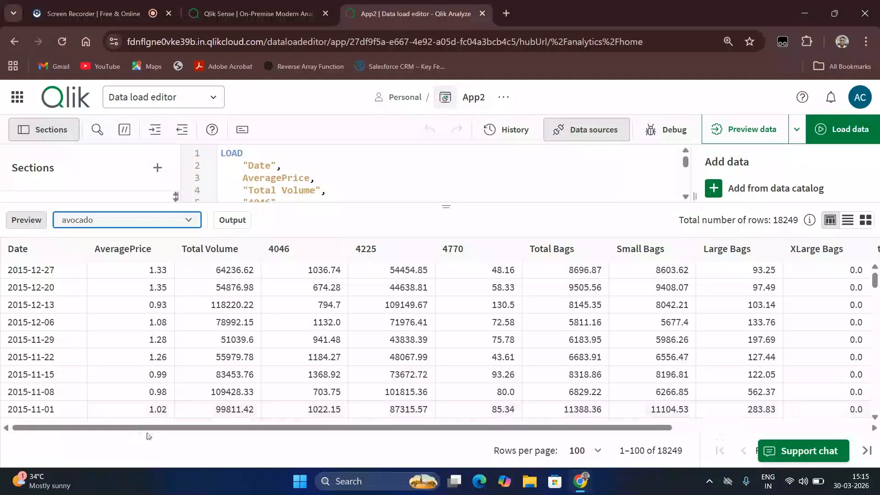
drag(148, 428, 735, 278)
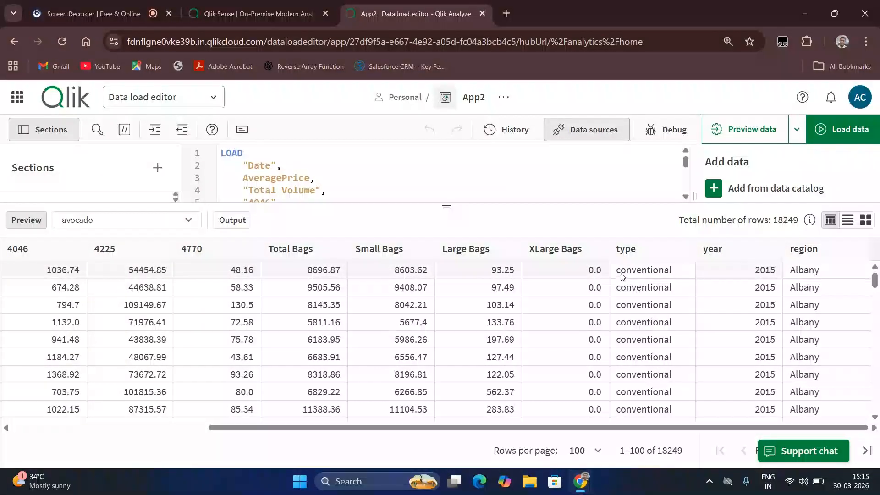
scroll(648, 361, down, 5)
scroll(787, 341, down, 15)
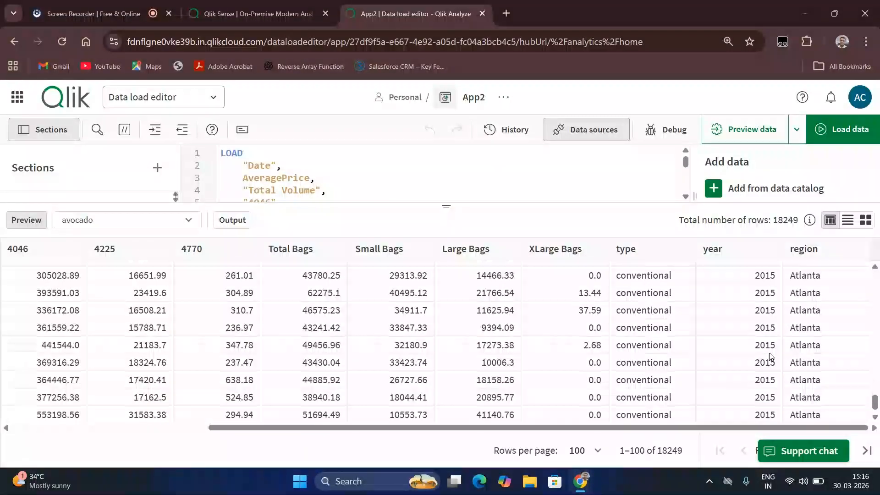
scroll(609, 309, up, 5)
scroll(617, 367, down, 5)
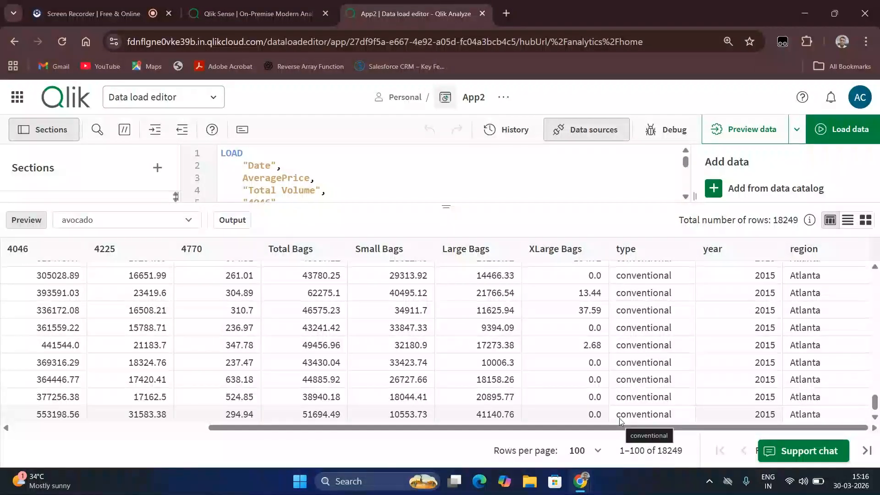
Collapse the avocado table preview in the data load editor and return to sheet S2
click(134, 107)
click(391, 82)
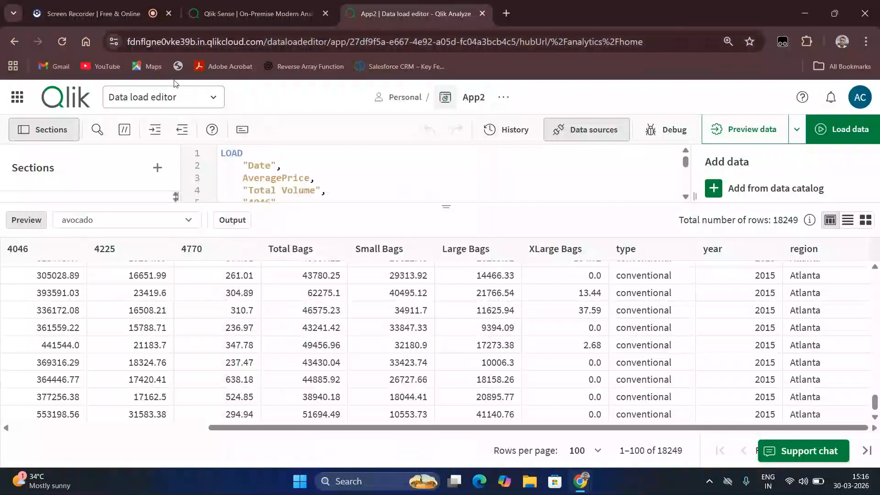
drag(445, 201, 440, 324)
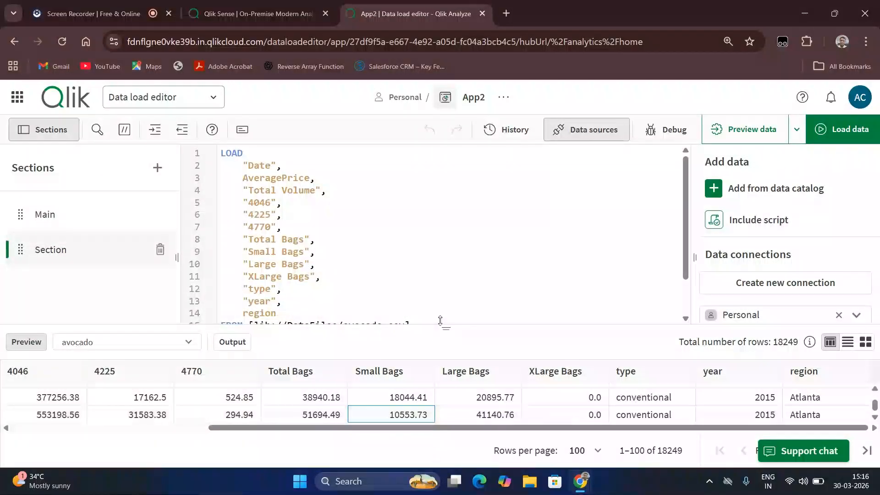
drag(453, 409, 454, 424)
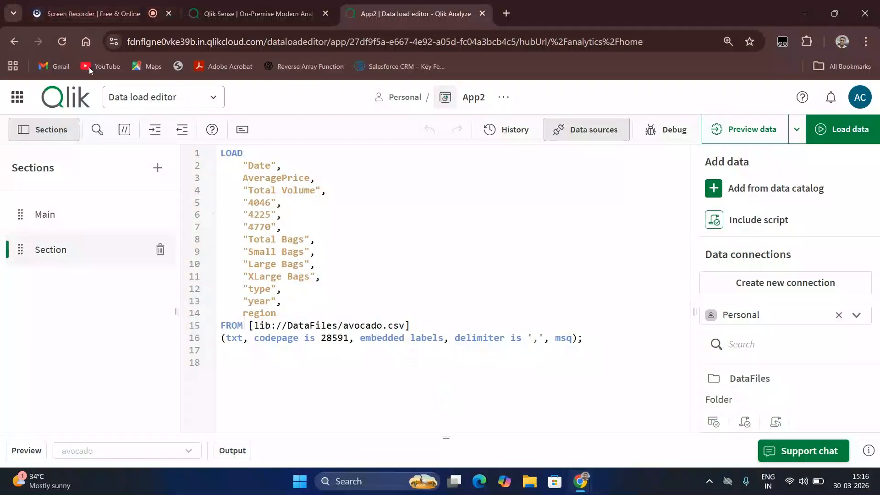
click(155, 105)
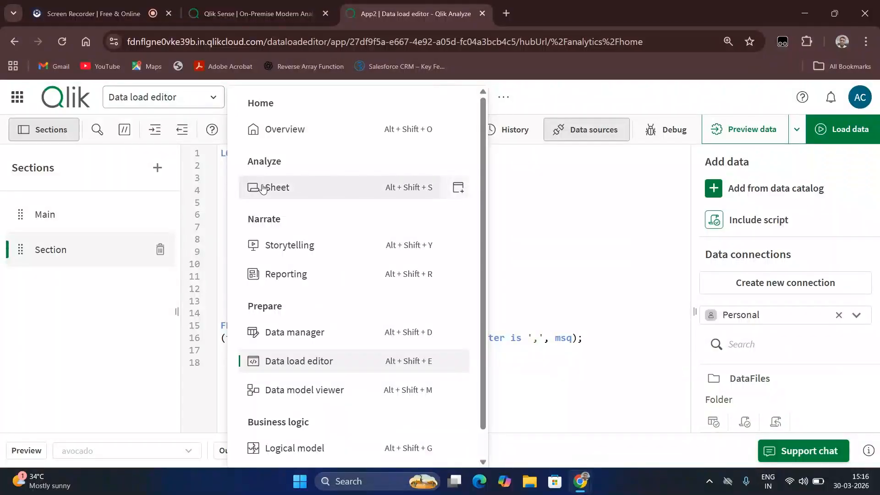
click(346, 189)
click(276, 20)
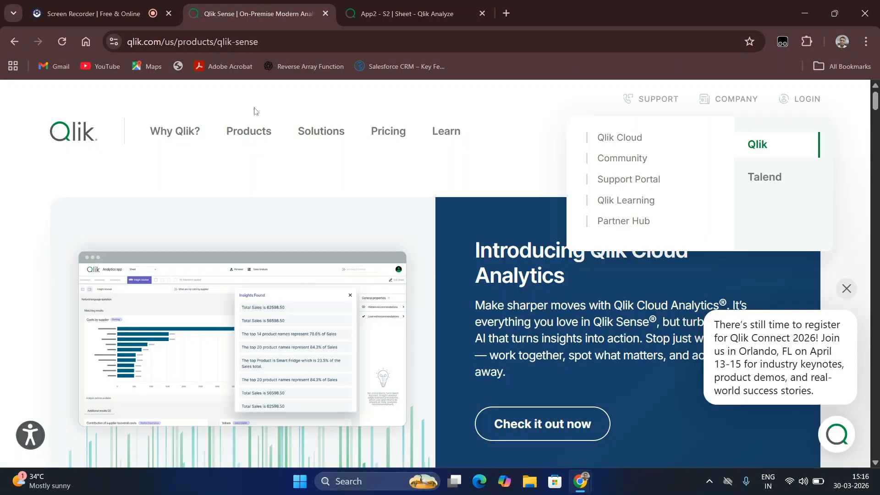
click(124, 4)
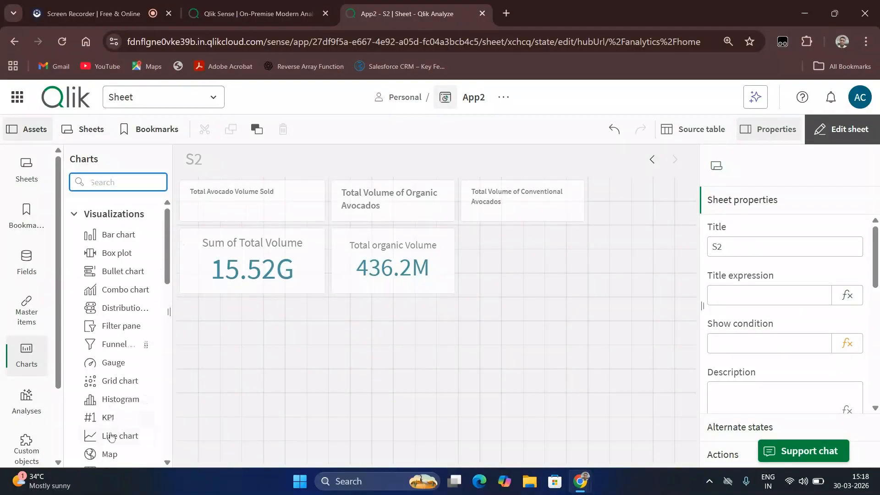
Add a KPI beneath the "Total Volume of Conventional Avocados" text and enter sum([Total Volume]) as its measure expression
drag(116, 418, 603, 291)
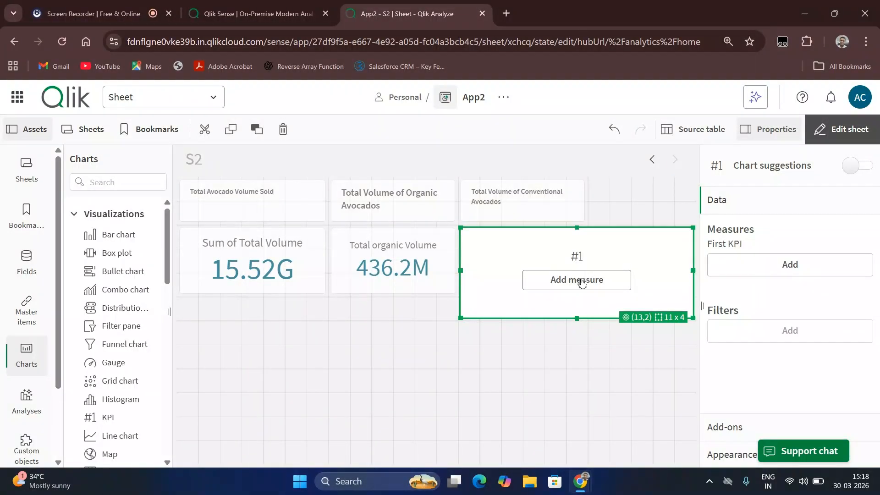
click(557, 284)
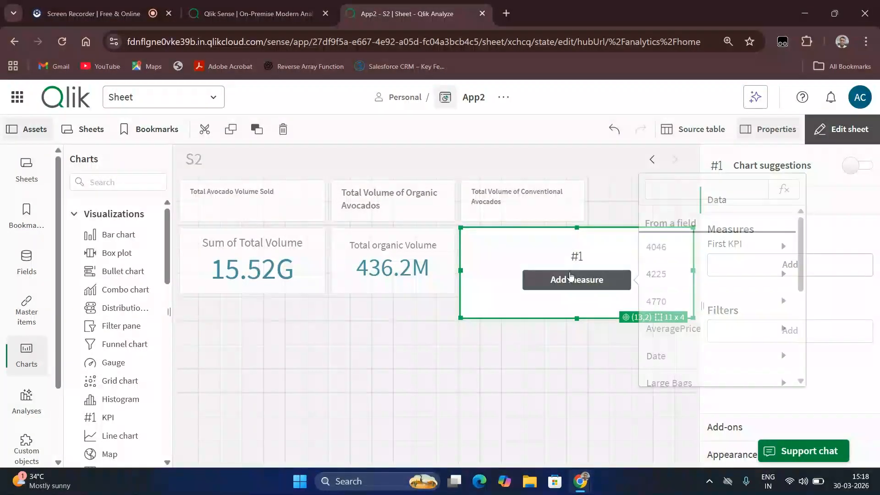
click(784, 188)
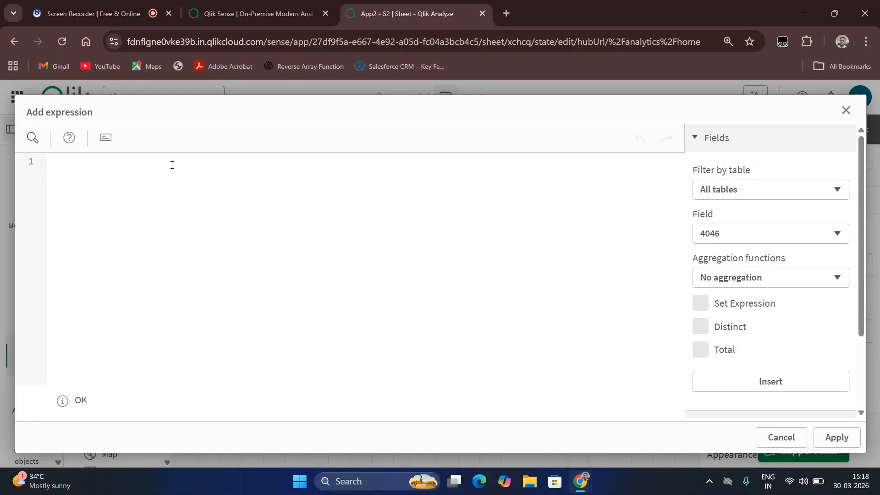
text(sum())
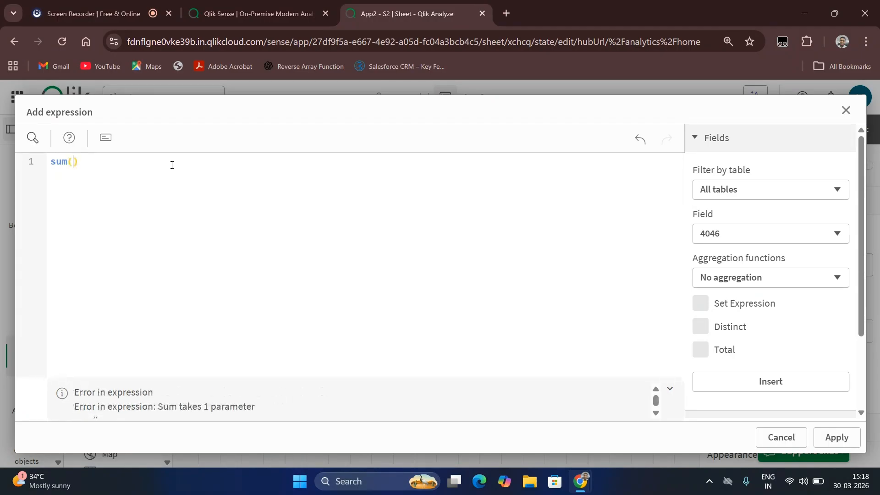
text([)
text(Total V)
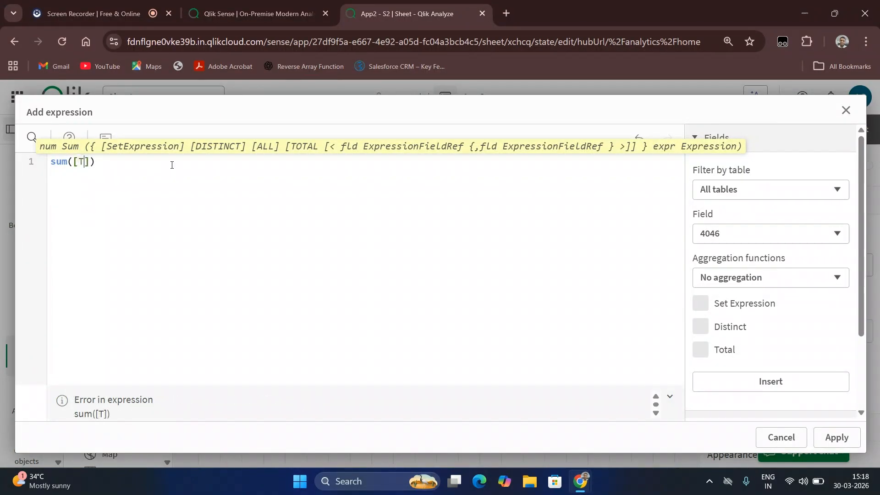
text(olume)
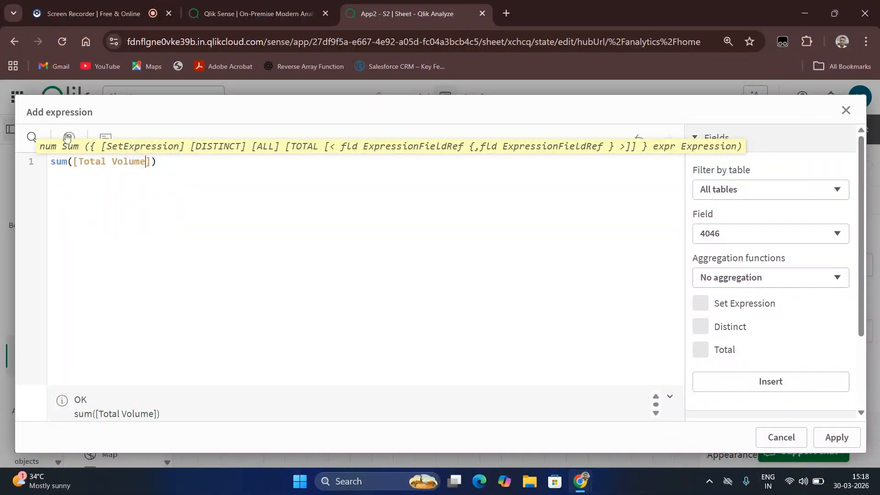
Restrict the KPI's sum to conventional avocados with the set modifier {<type={'conventional'}>} and apply the expression
click(74, 163)
text({<)
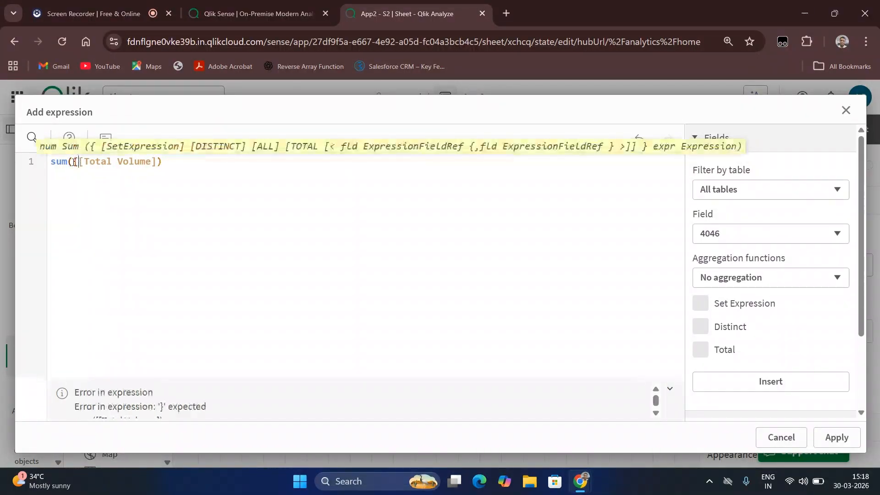
text(>})
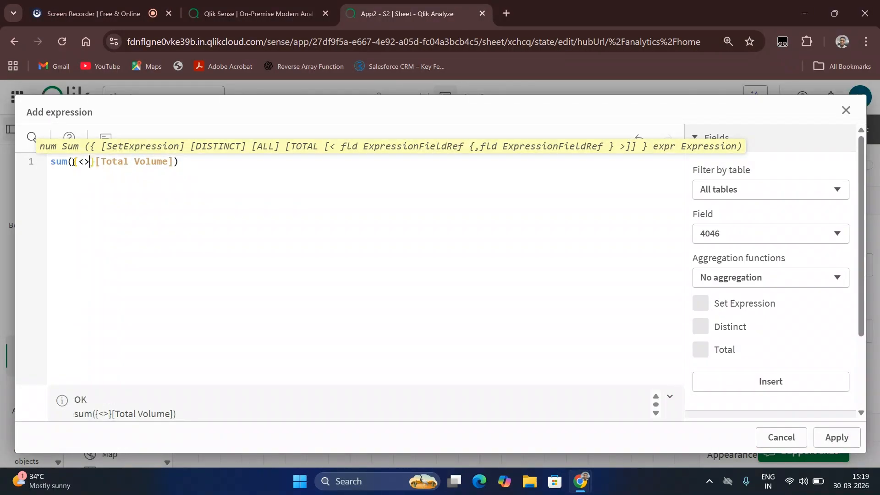
text(type=)
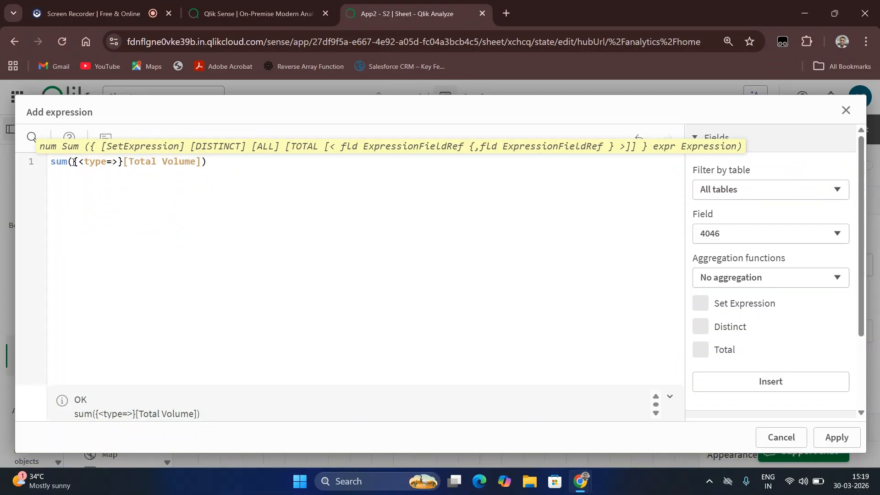
text({)
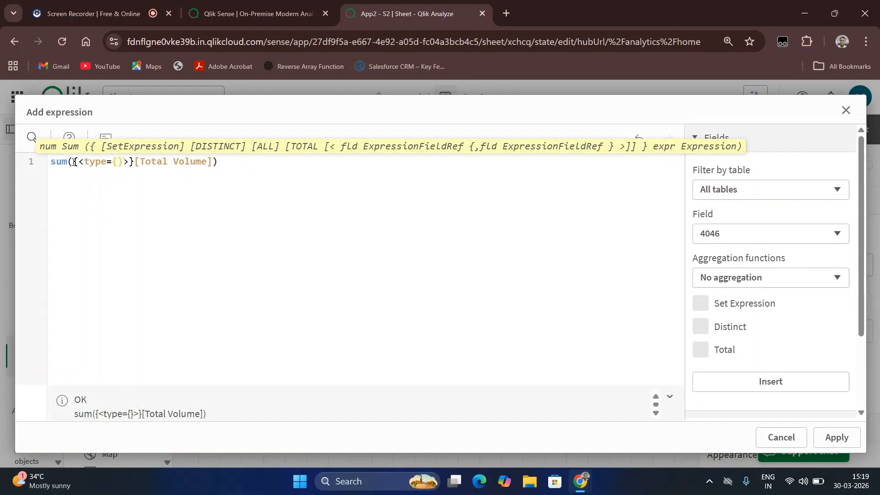
text(')
text(convdentoa)
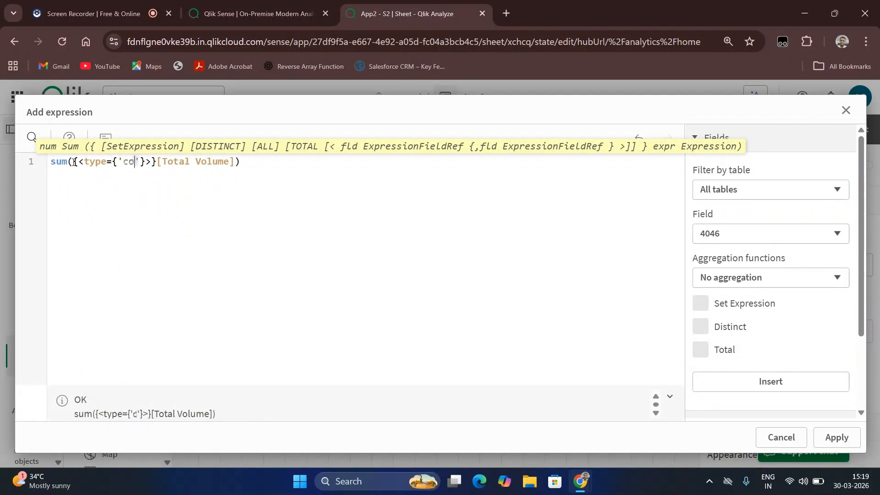
key(BackSpace)
key(BackSpace)
key(BackSpace)
key(BackSpace)
key(BackSpace)
key(BackSpace)
text(et)
key(BackSpace)
text(ntional)
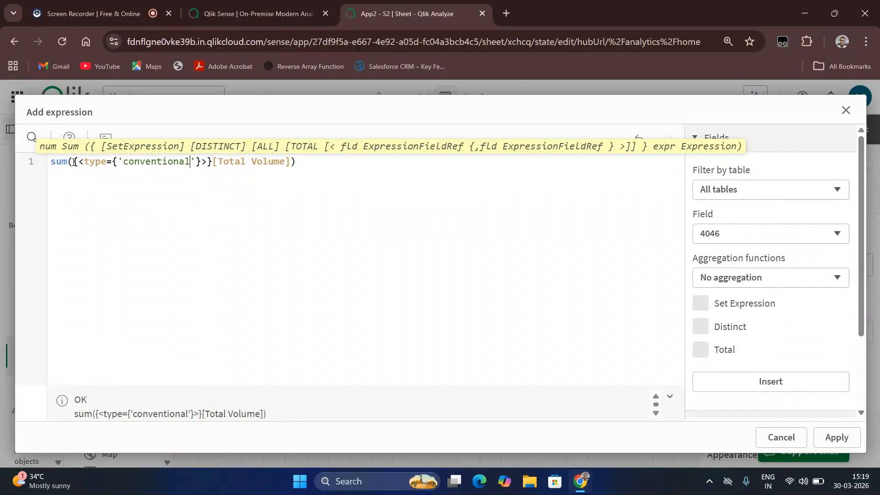
key(End)
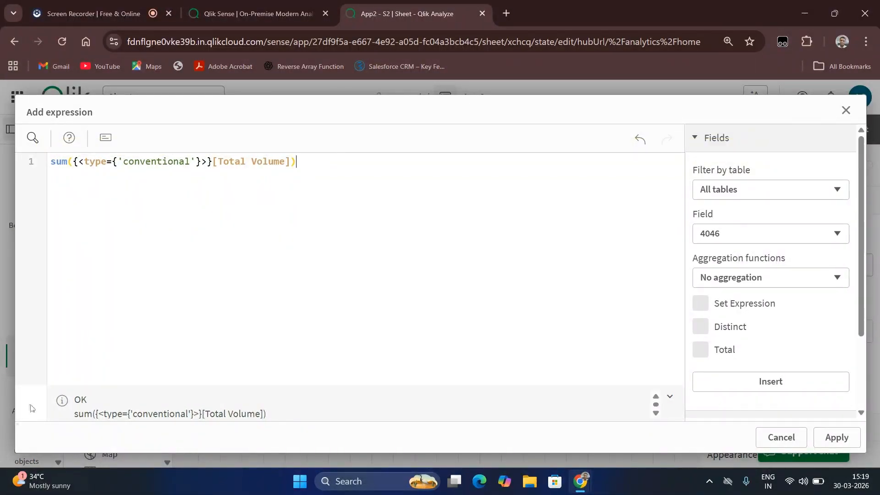
click(836, 437)
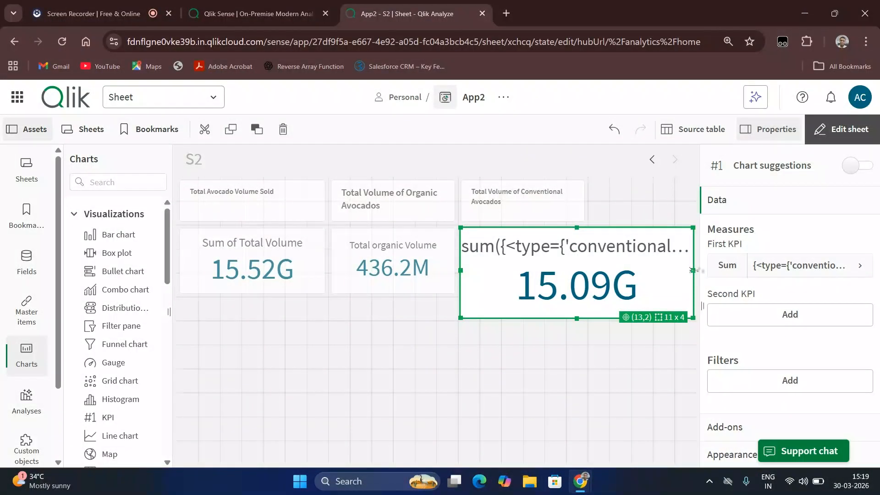
Shrink the conventional volume KPI to three rows high and the width of the text above, and label its measure "Total Conventional Volume"
drag(693, 271, 606, 270)
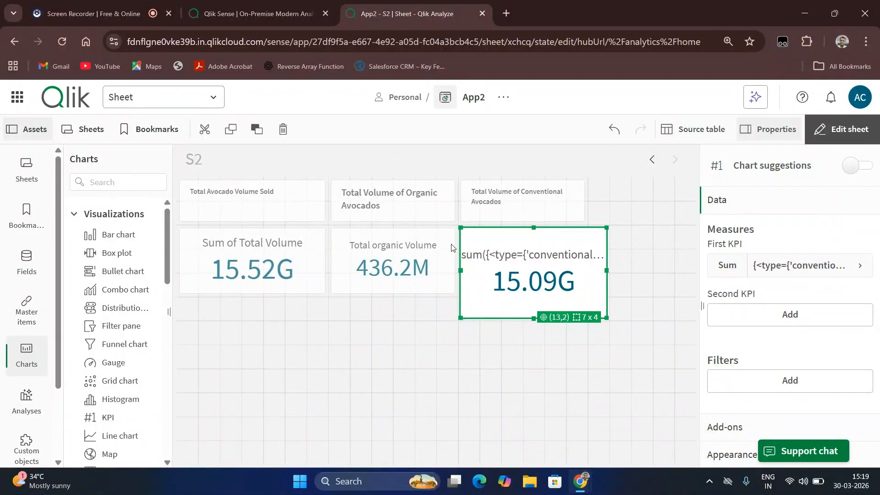
drag(606, 316, 600, 300)
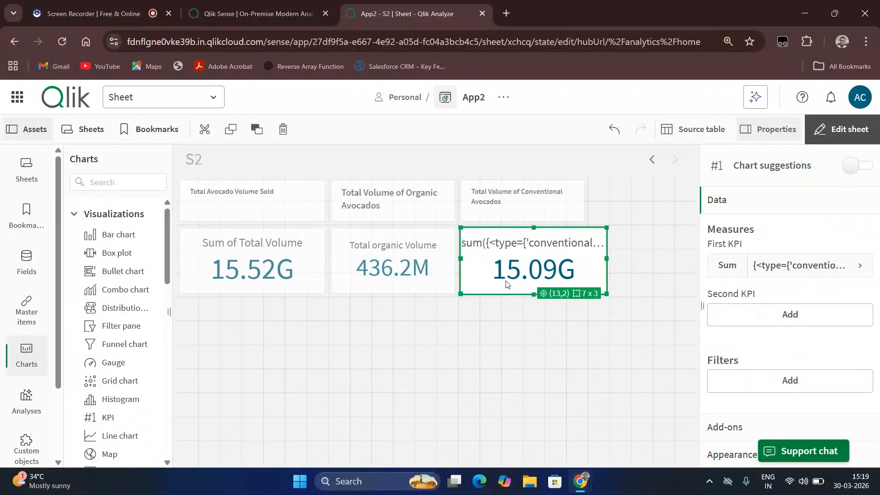
click(781, 265)
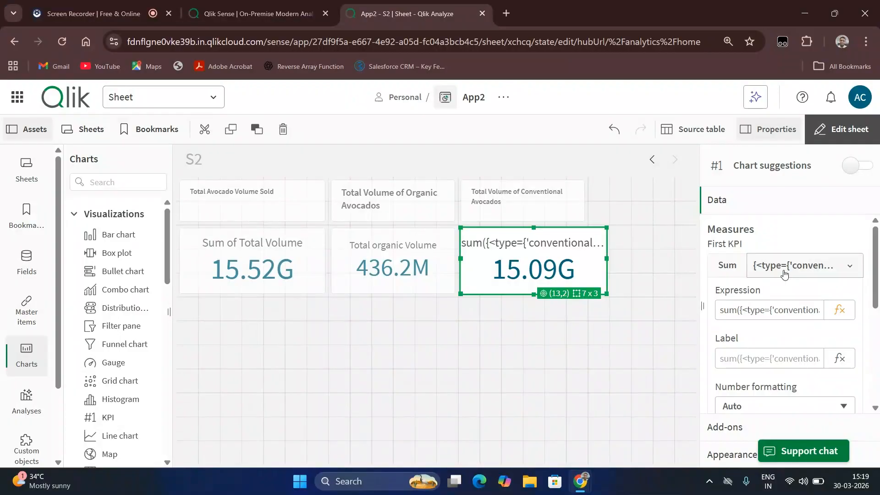
click(751, 363)
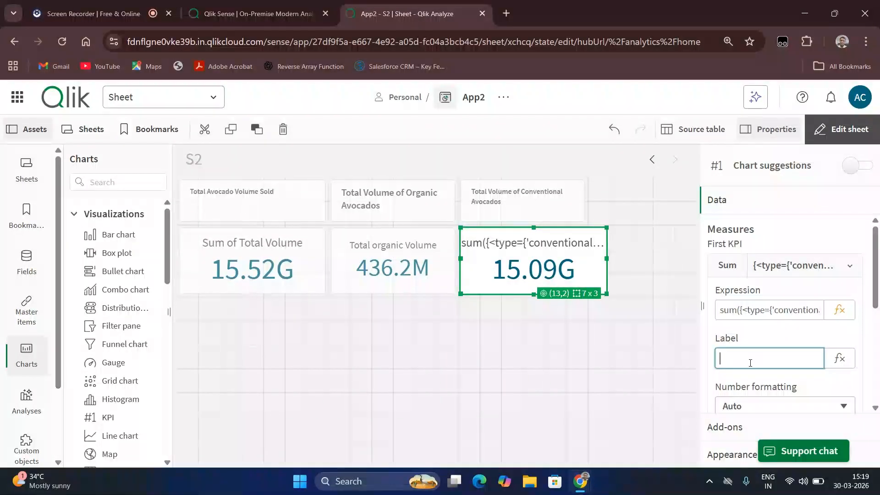
text(Tota)
text(l Convention)
text(al Volume)
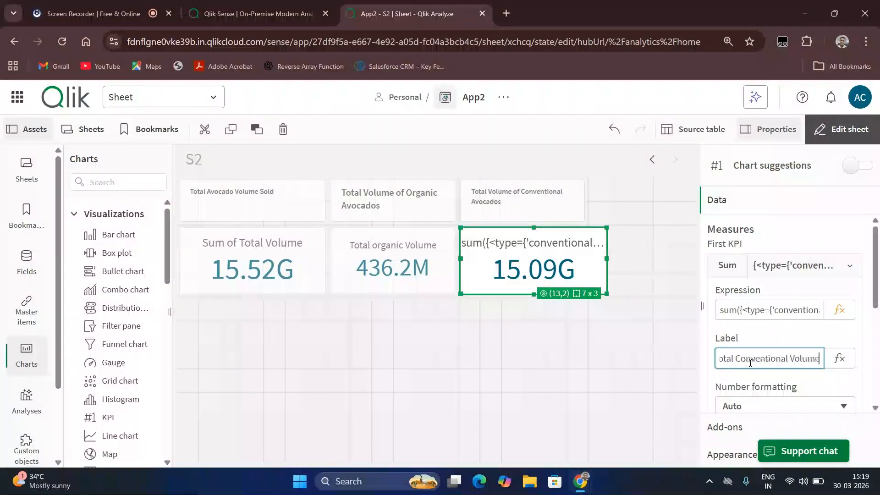
key(Return)
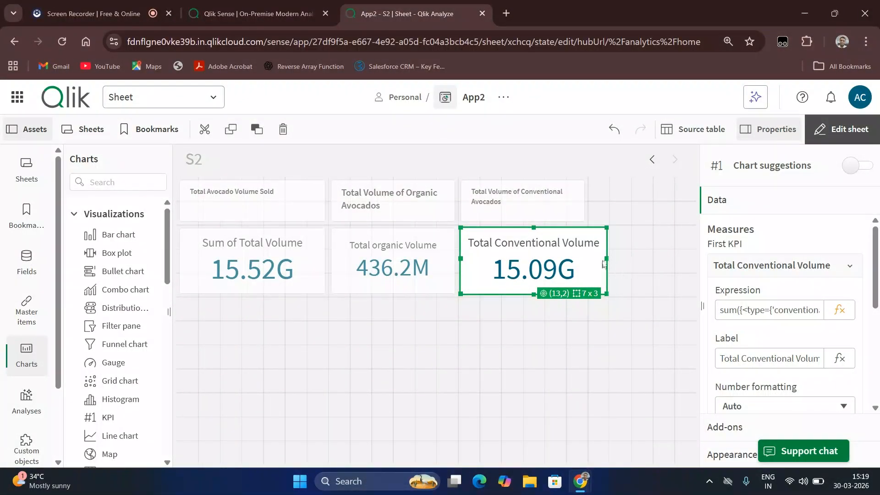
drag(608, 254, 587, 255)
click(618, 236)
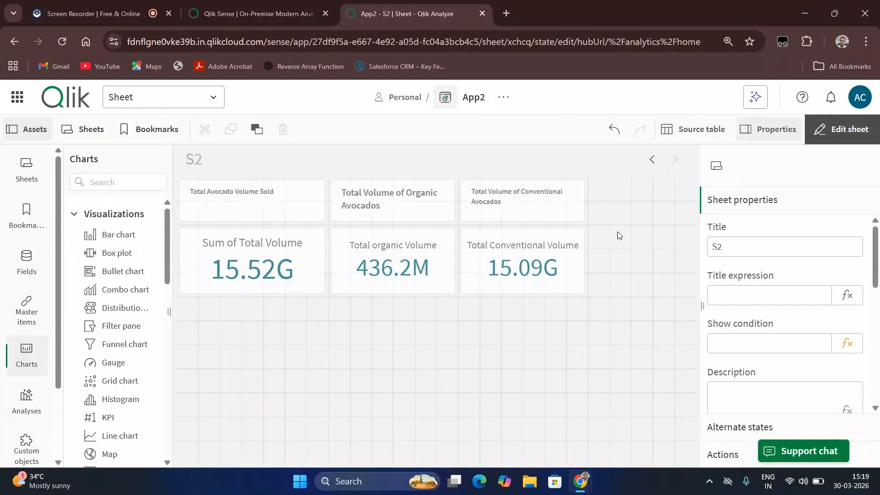
click(127, 6)
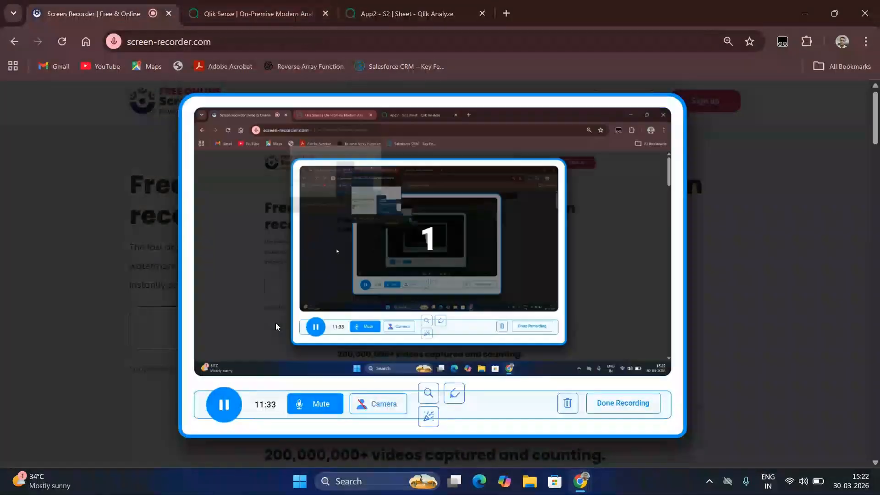
click(374, 5)
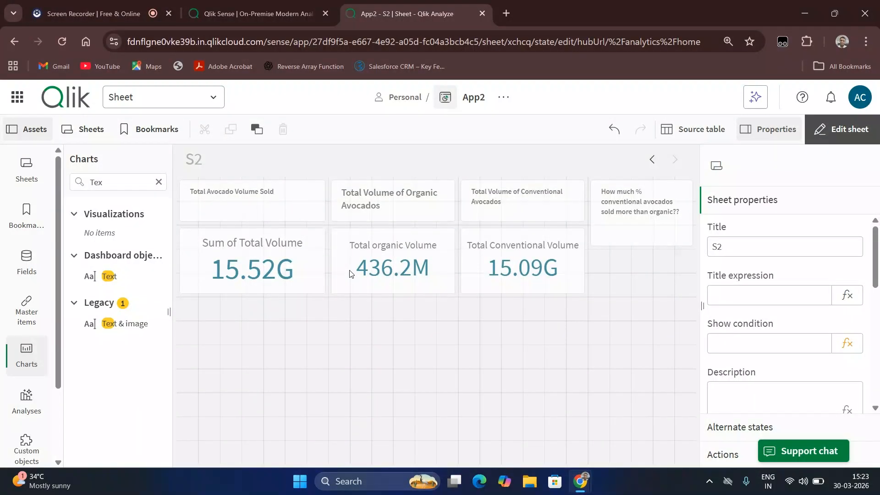
Set the "Total organic Volume" measure's number formatting to Number with the simple format 1,000
click(396, 275)
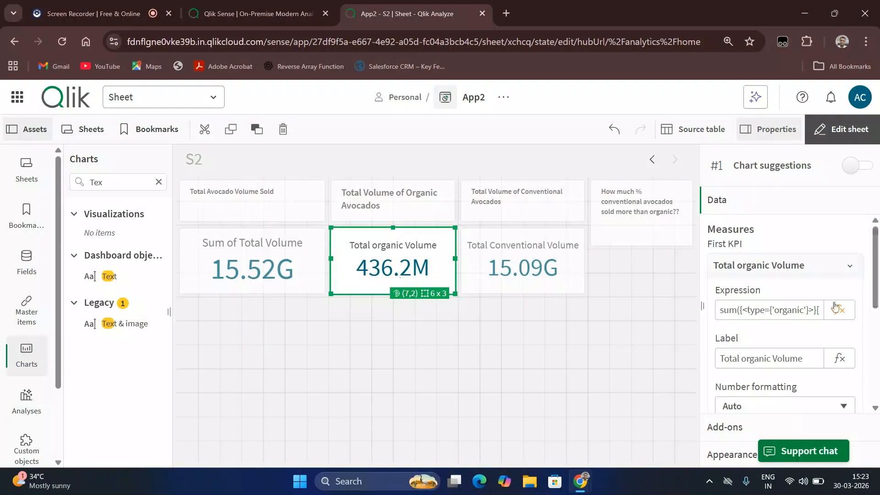
scroll(807, 330, down, 3)
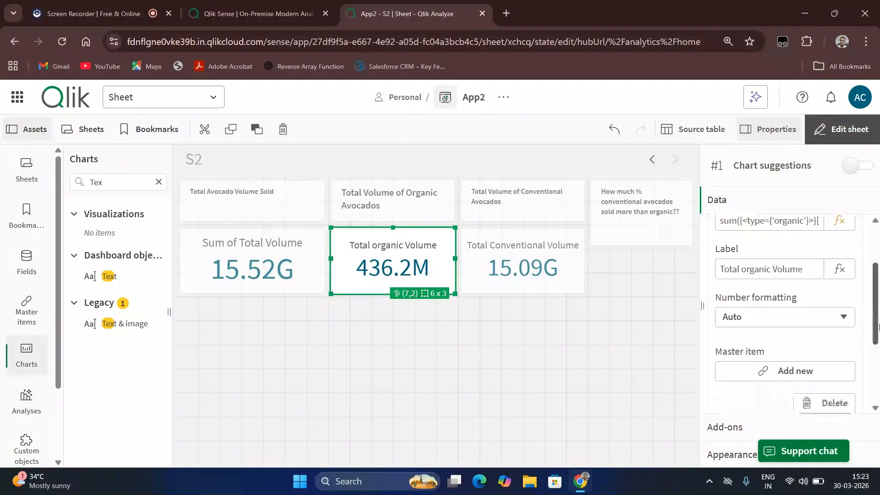
click(818, 305)
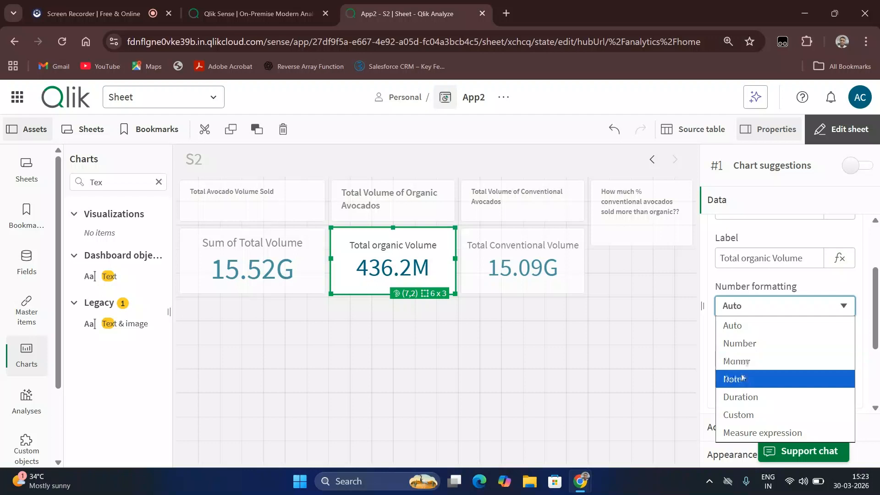
click(740, 343)
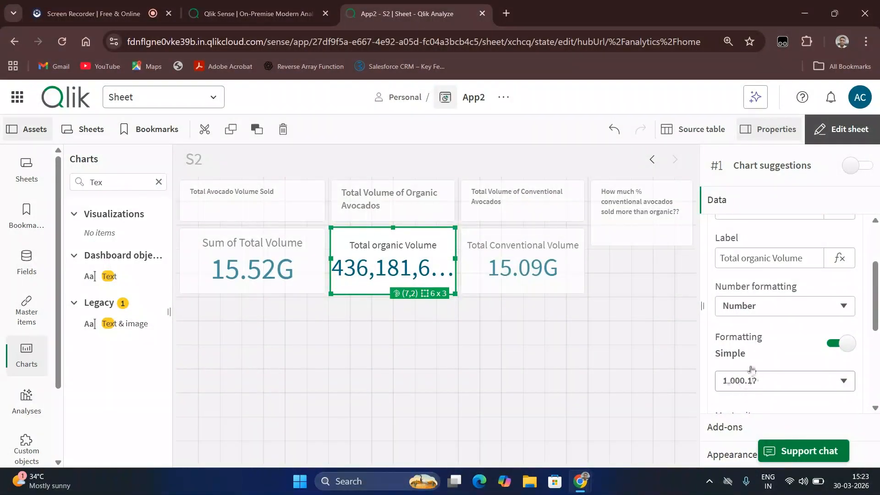
click(762, 381)
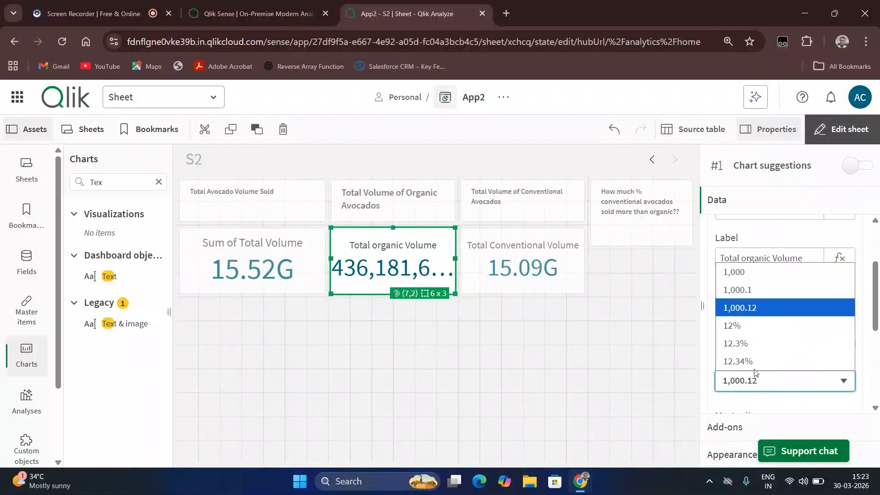
click(735, 275)
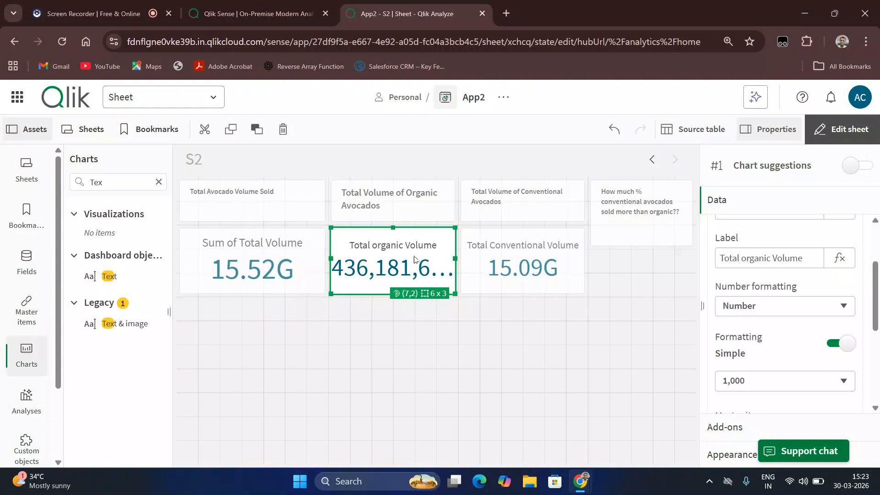
click(395, 397)
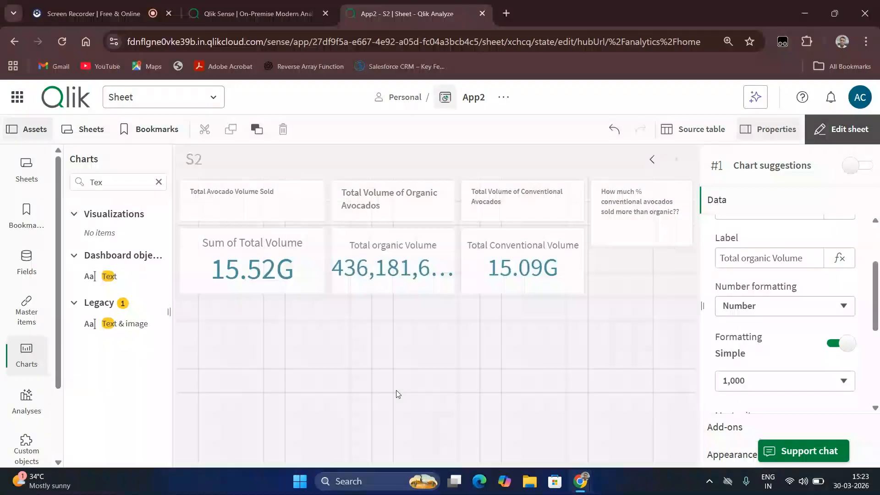
click(386, 275)
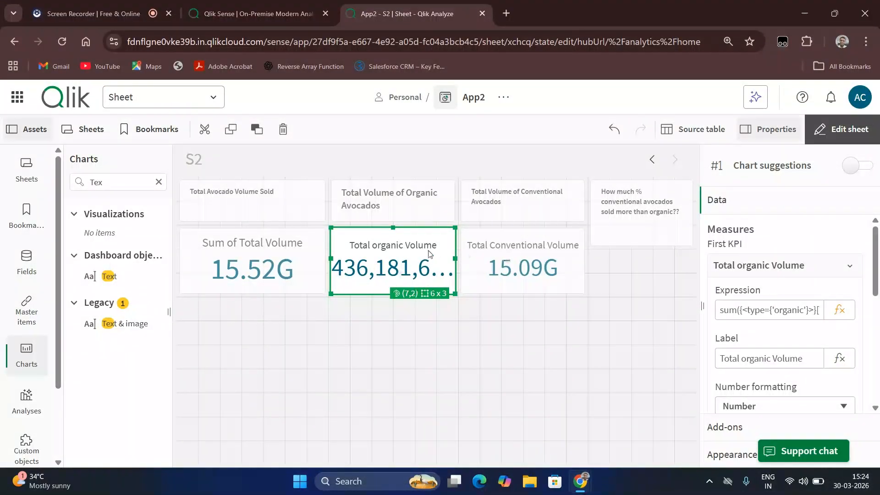
click(487, 269)
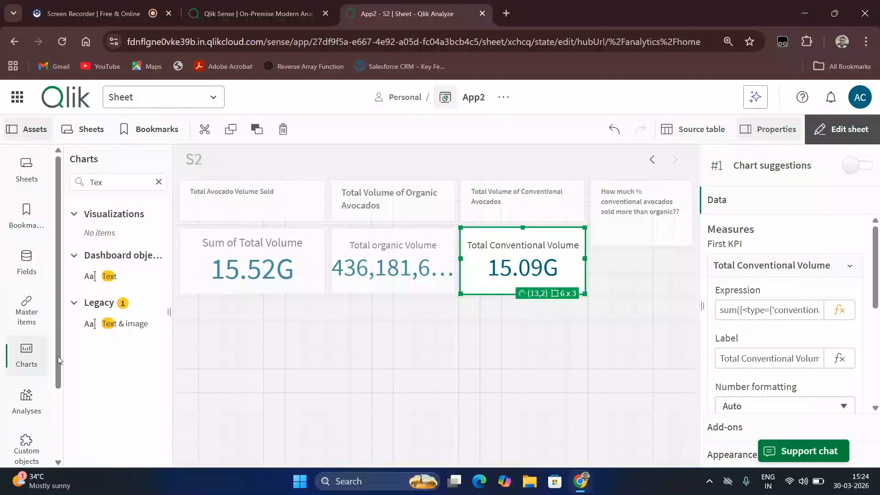
Add a KPI beneath the "How much % conventional avocados sold more than organic??" text and resize it taller and wider
click(158, 183)
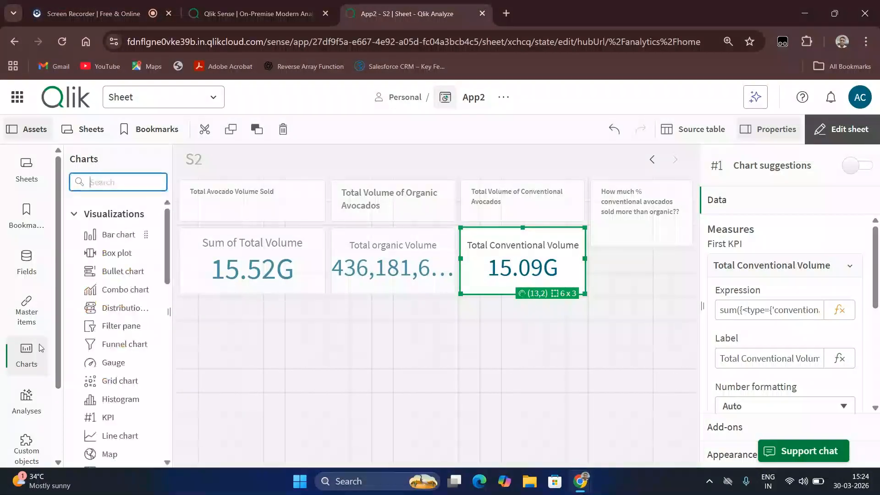
drag(109, 417, 627, 292)
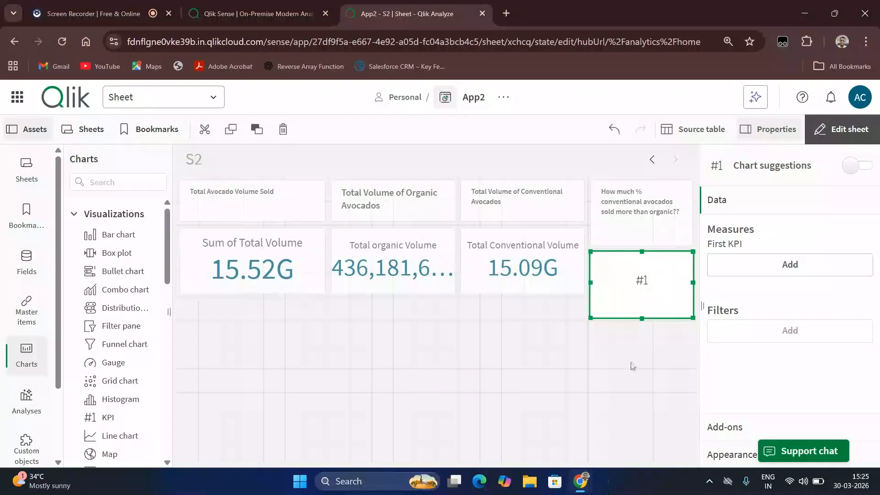
drag(639, 316, 639, 404)
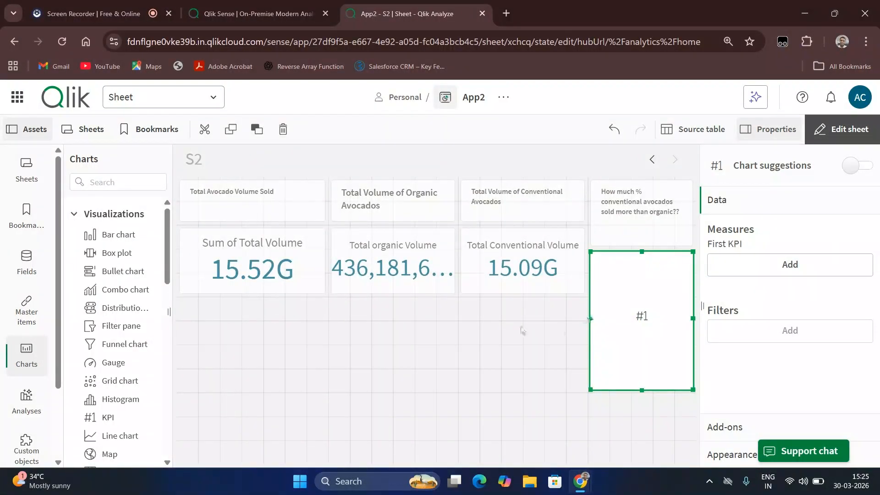
drag(642, 252, 644, 301)
drag(591, 342, 483, 342)
click(575, 353)
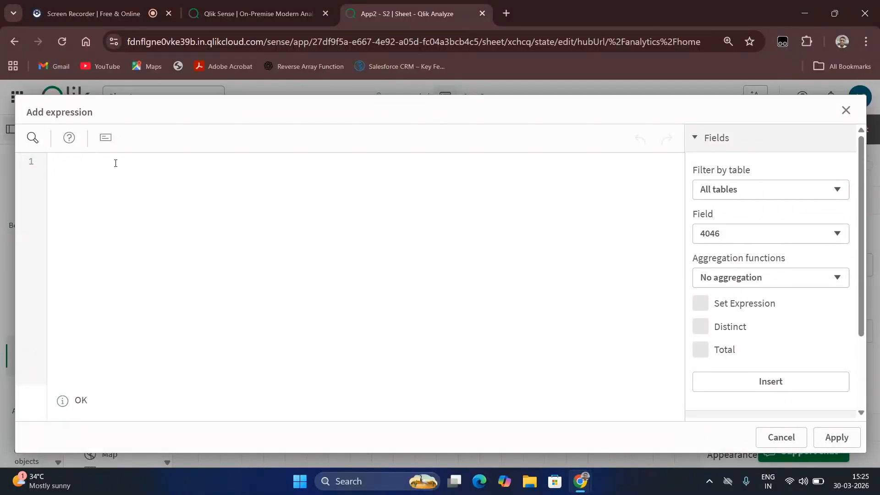
Enter sum([Total Volume]) as the new KPI's measure expression
text(sum)
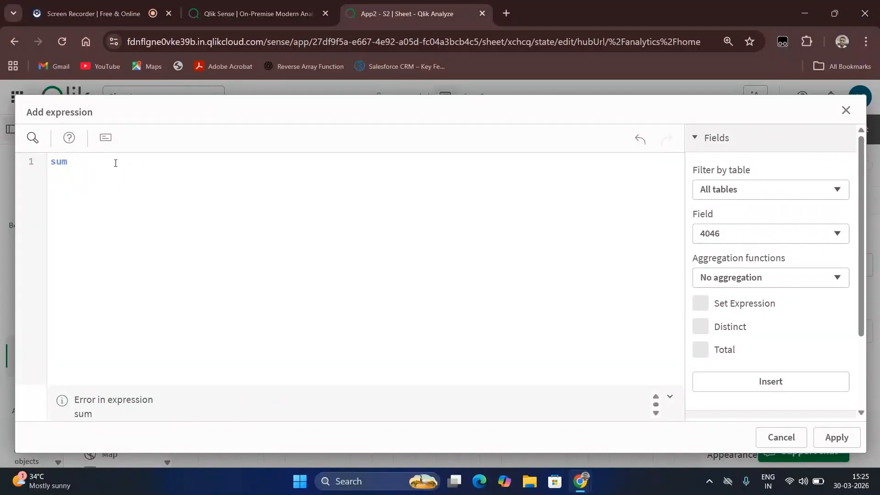
text(([total)
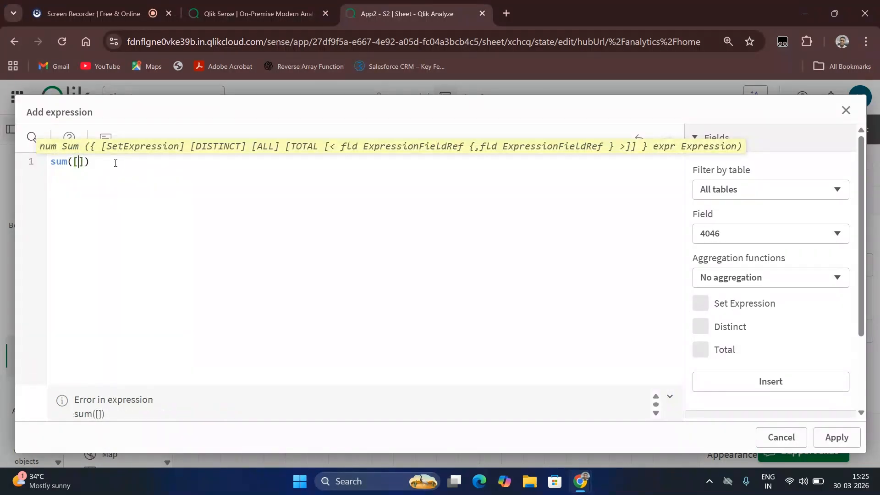
key(BackSpace)
key(BackSpace)
key(BackSpace)
key(BackSpace)
key(BackSpace)
key(BackSpace)
key(BackSpace)
text(Total Volume)
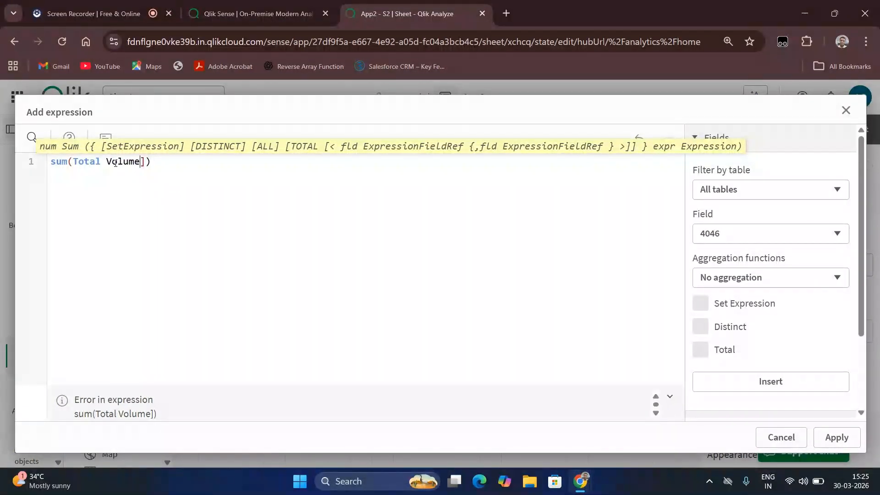
key(Left)
key(Left)
key(Left)
text([)
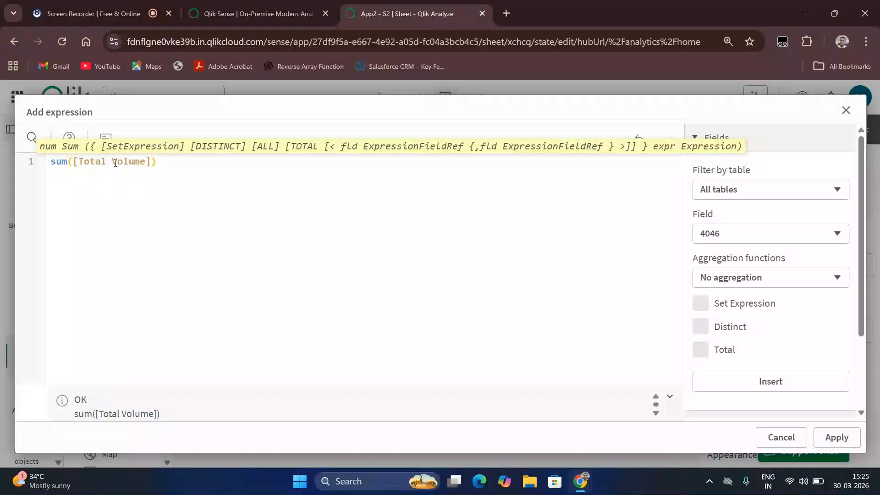
Restrict the sum to conventional avocados with the set modifier {<type={'conventional'}>} placed before [Total Volume]
text({<)
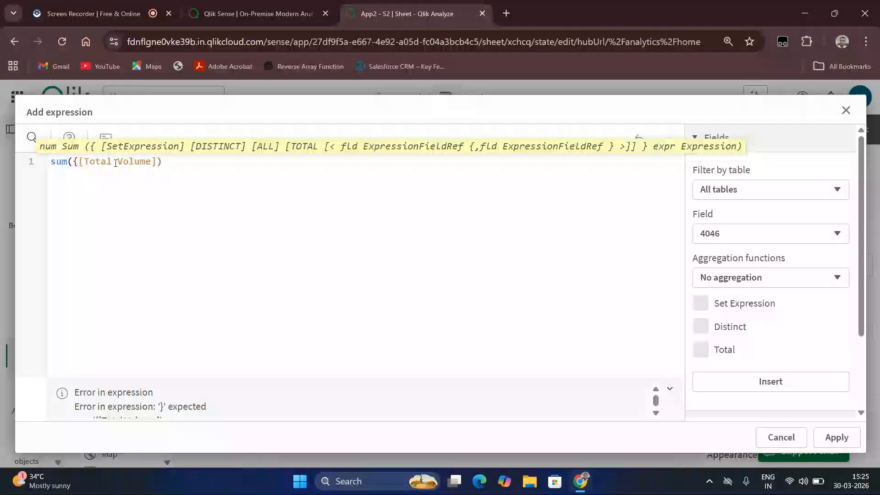
text(>})
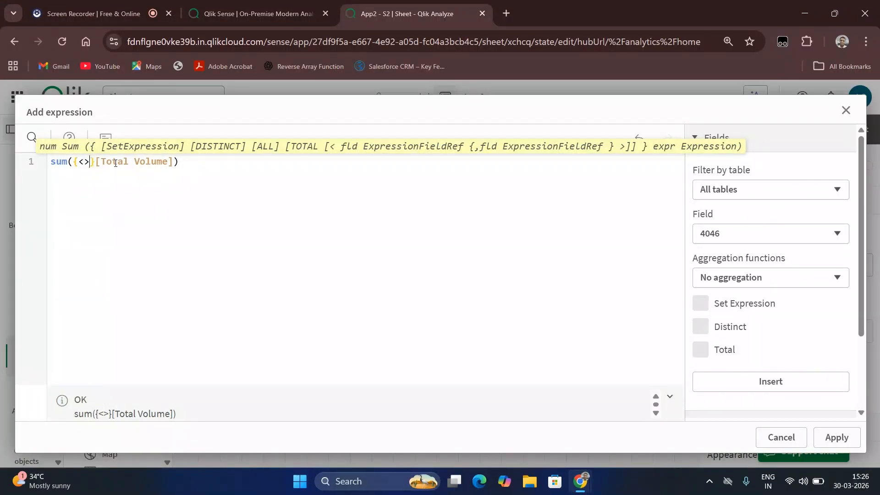
text(type=)
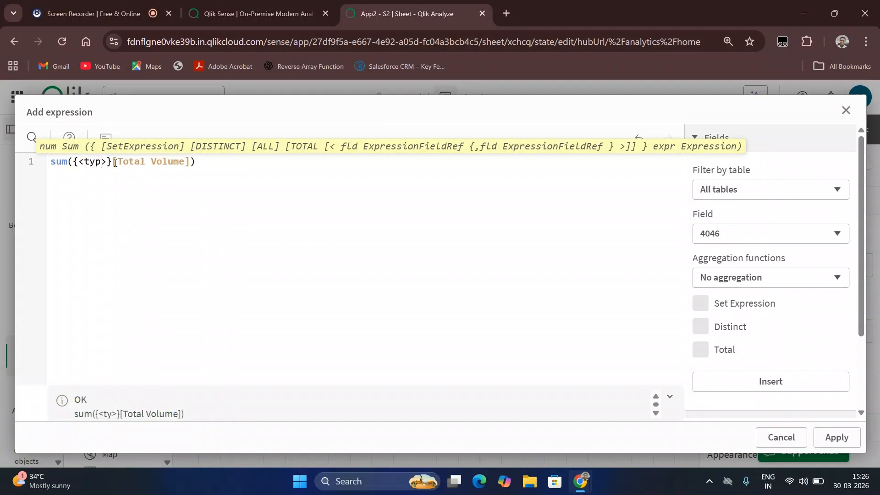
text({'')
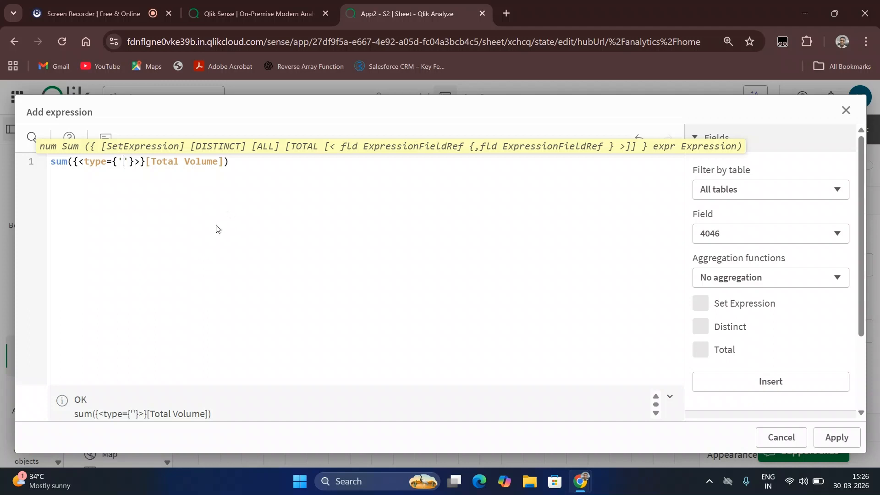
text(organ)
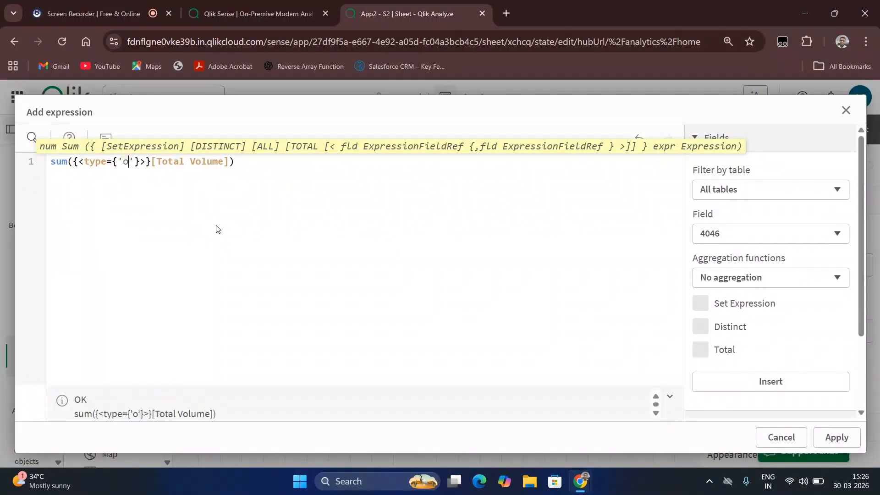
key(BackSpace)
key(BackSpace)
key(BackSpace)
key(BackSpace)
key(BackSpace)
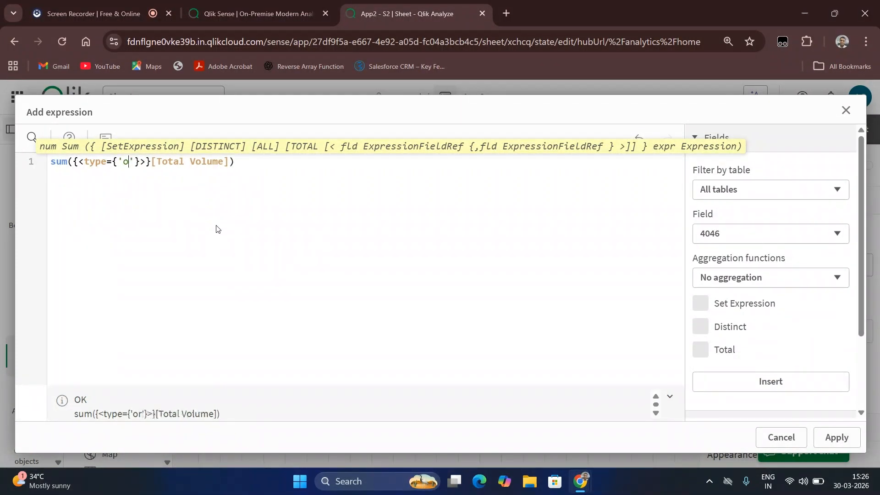
text(conventioan)
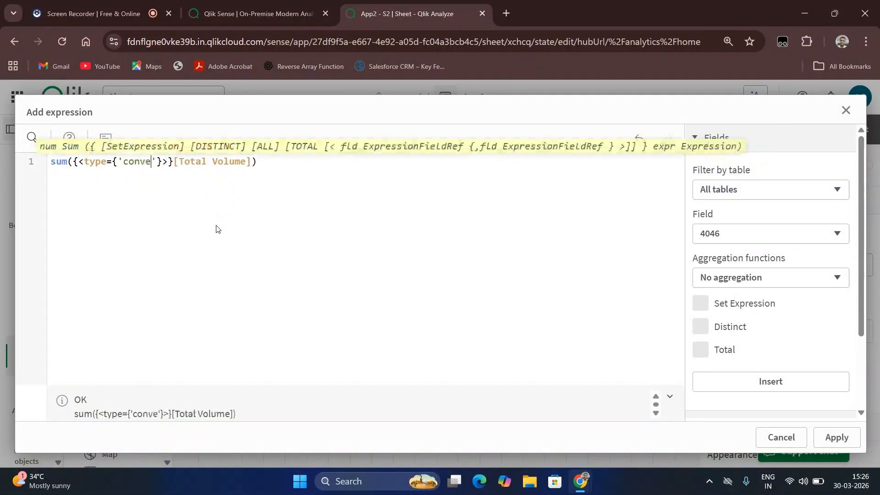
key(BackSpace)
key(BackSpace)
text(nal)
key(End)
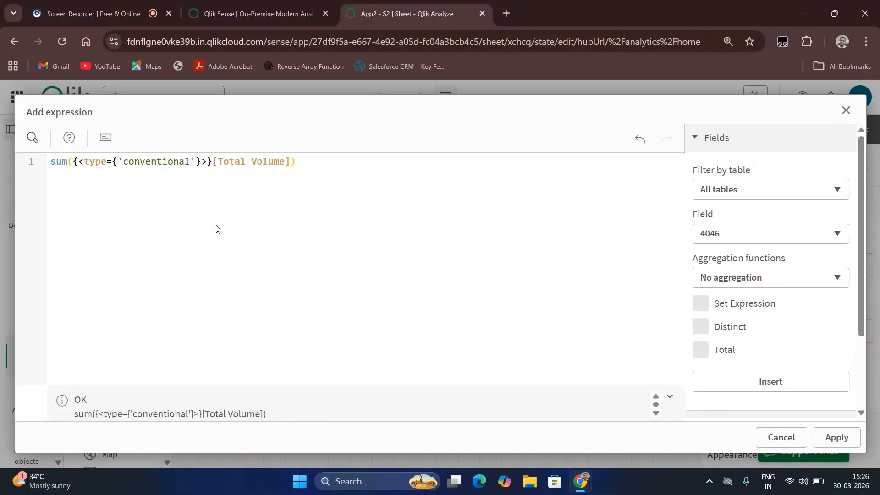
Subtract a second sum([Total Volume]) from the conventional sum in the expression
text(-s)
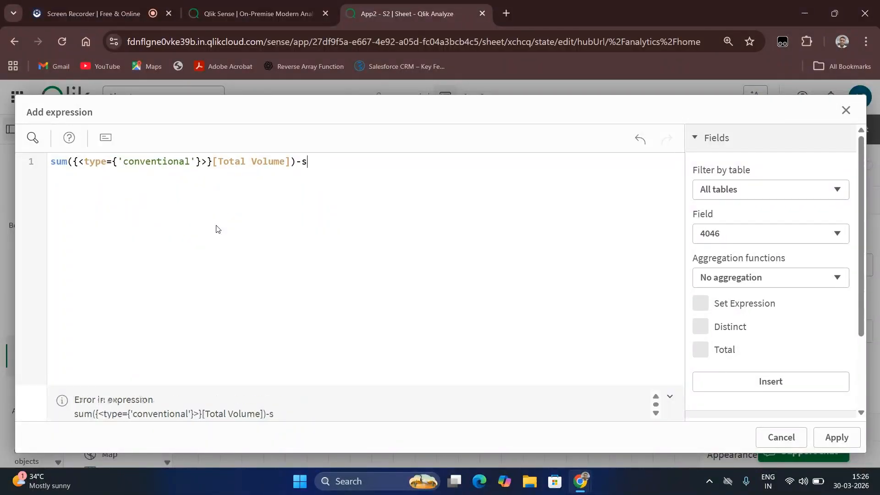
text(um())
key(Left)
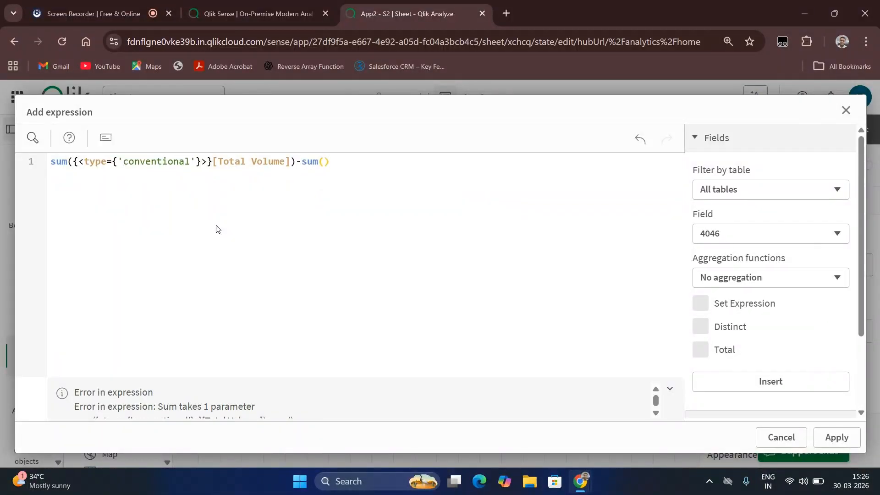
text([Total )
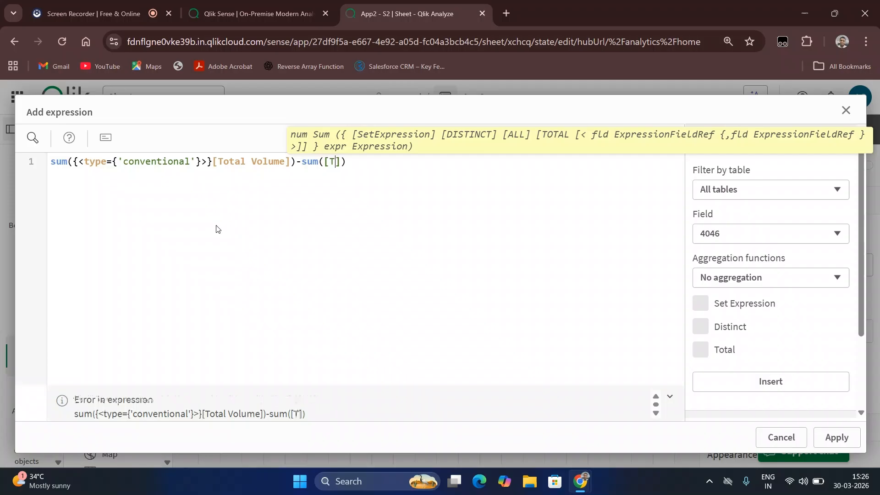
text(Volume)
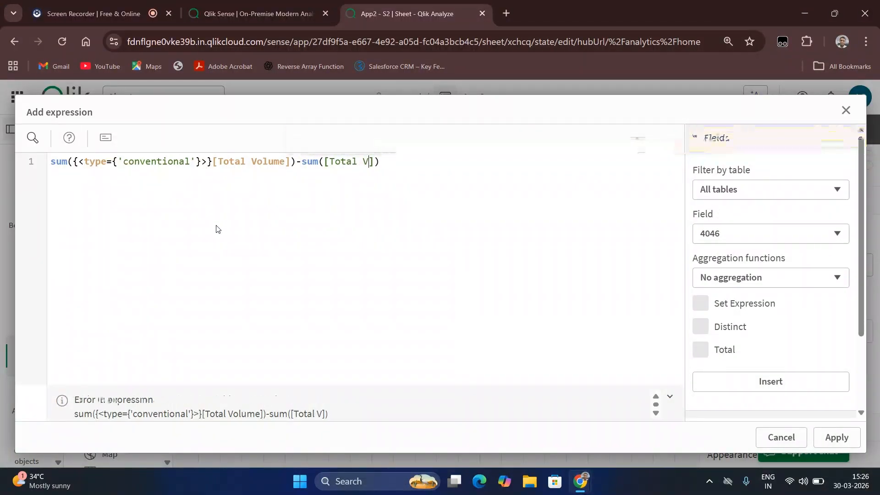
Restrict the second sum to organic avocados with the set modifier {<type={'organic'}>} and append a division operator (/) to the expression
key(Left)
key(Left)
key(Left)
key(Left)
key(Left)
key(Left)
key(Left)
key(Left)
key(Left)
key(Left)
key(Left)
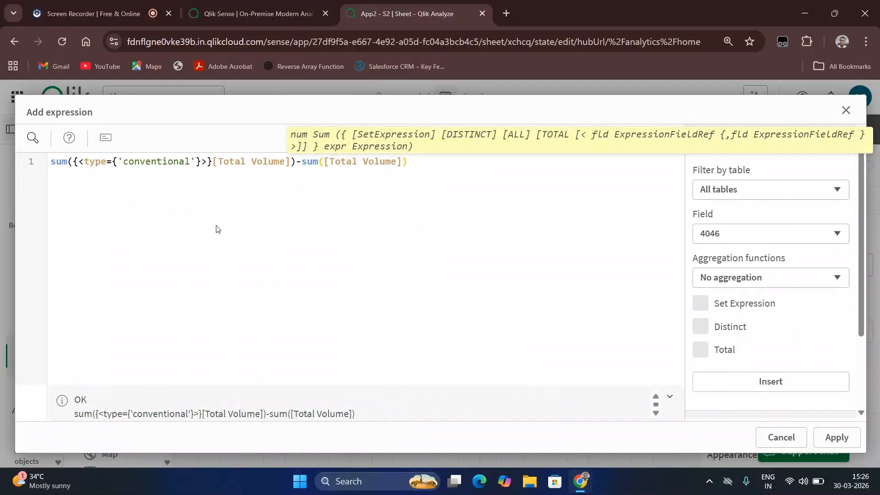
text({<)
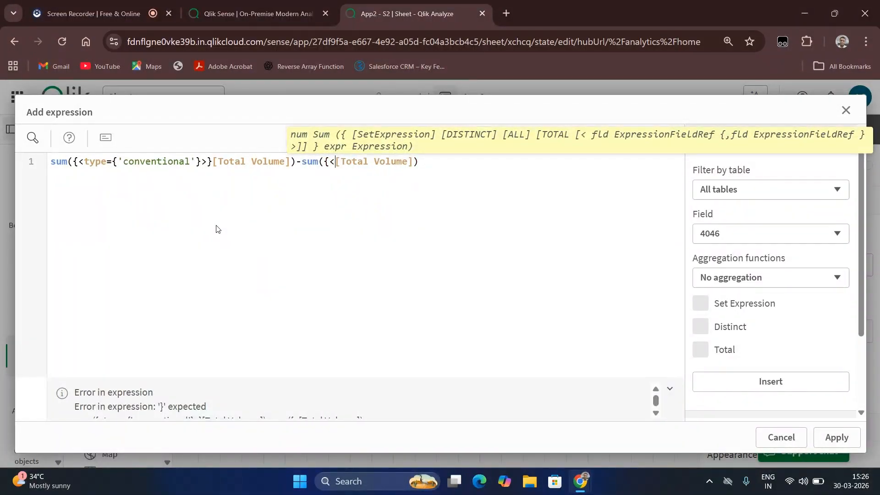
text(>})
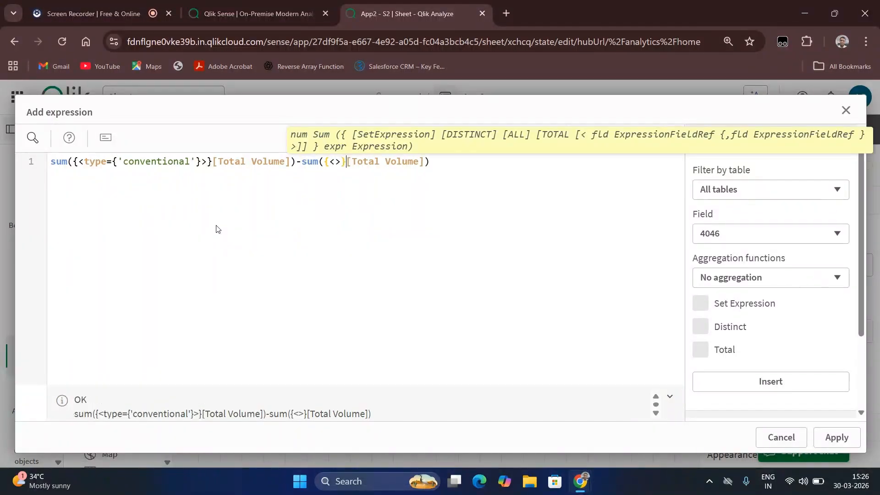
key(Left)
key(Left)
text(typ)
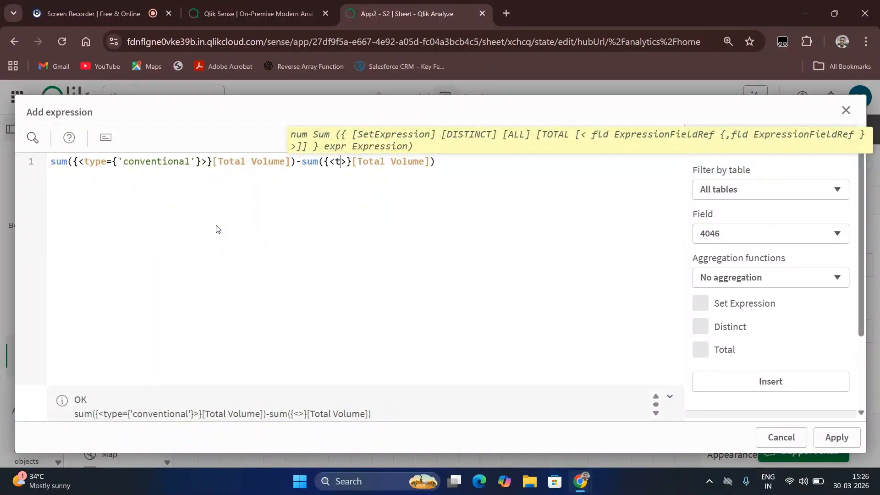
text(e=)
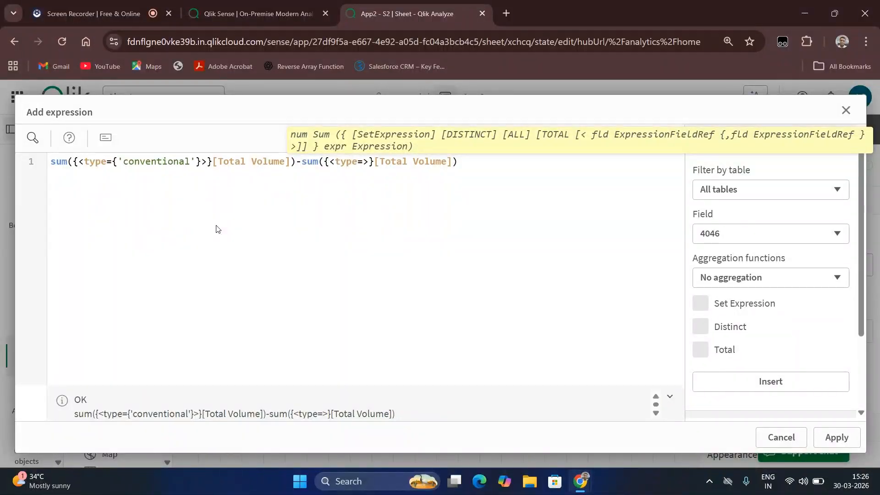
text({''})
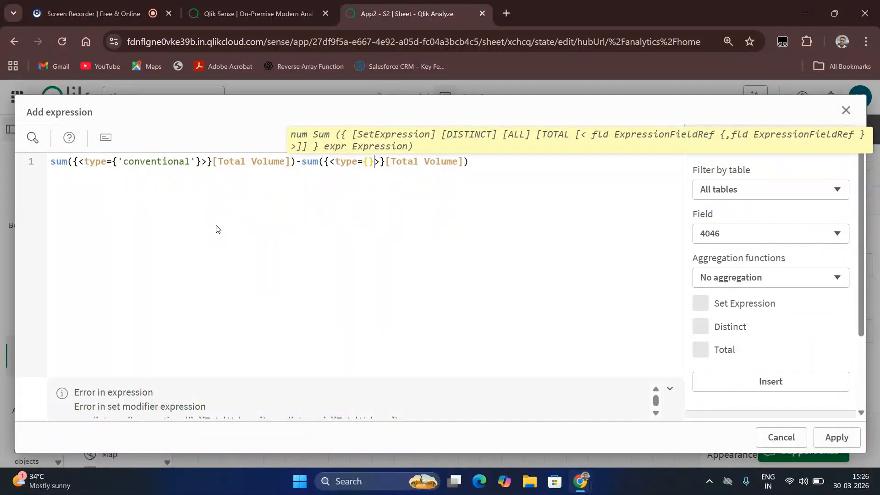
key(Left)
text(organic)
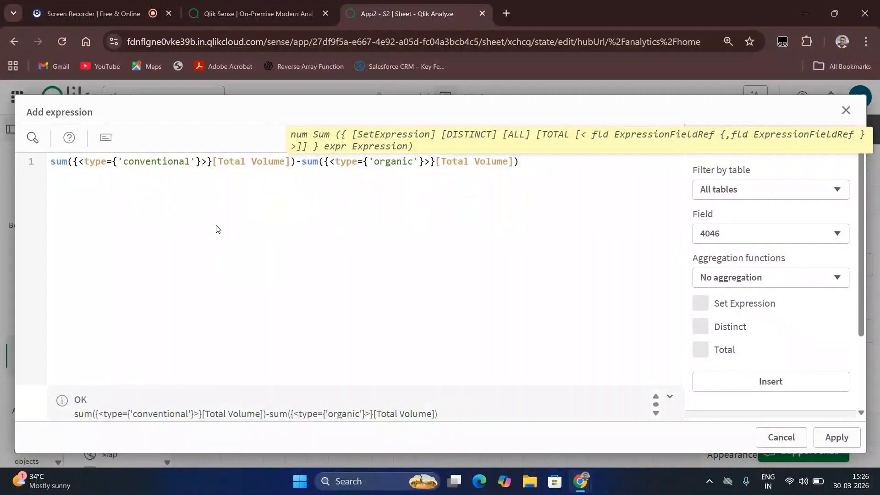
key(End)
text(/)
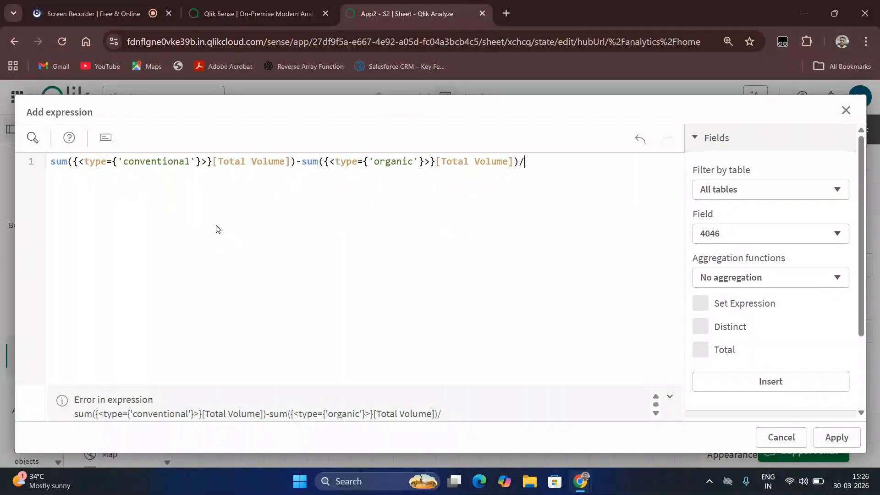
Try to enclose the difference of the conventional and organic sums in parentheses before the division operator
key(Left)
text()-sum)
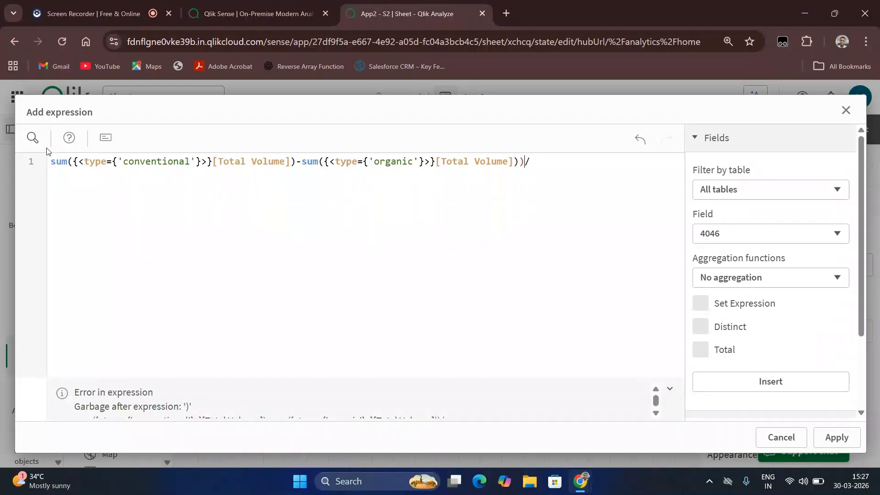
text(()
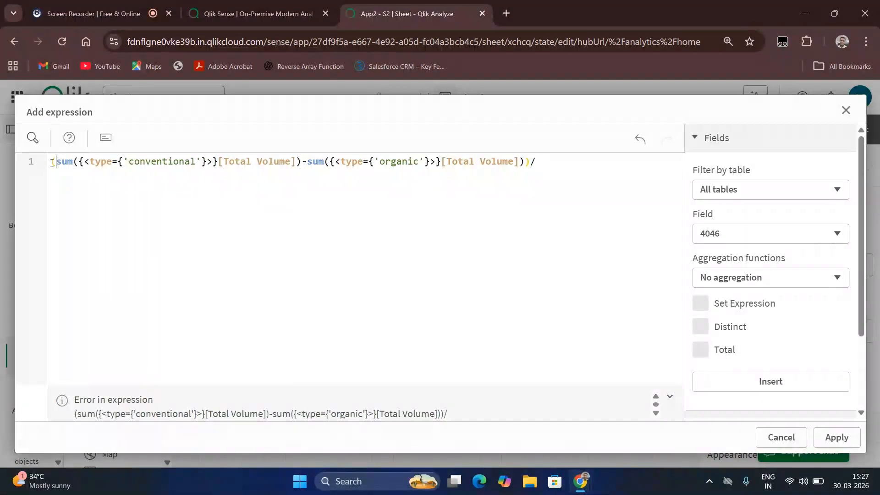
key(BackSpace)
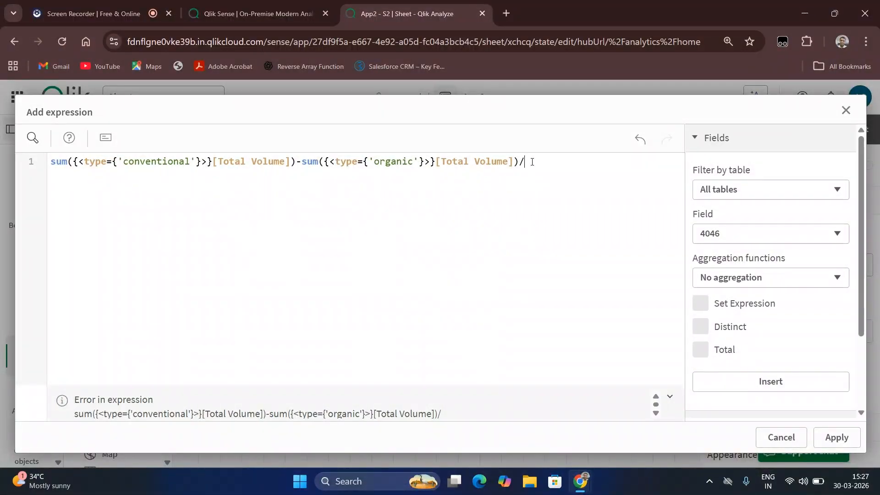
Append a copy of the organic sum, sum({<type={'organic'}>}[Total Volume]), as the divisor at the end of the expression
double_click(517, 162)
drag(519, 162, 304, 159)
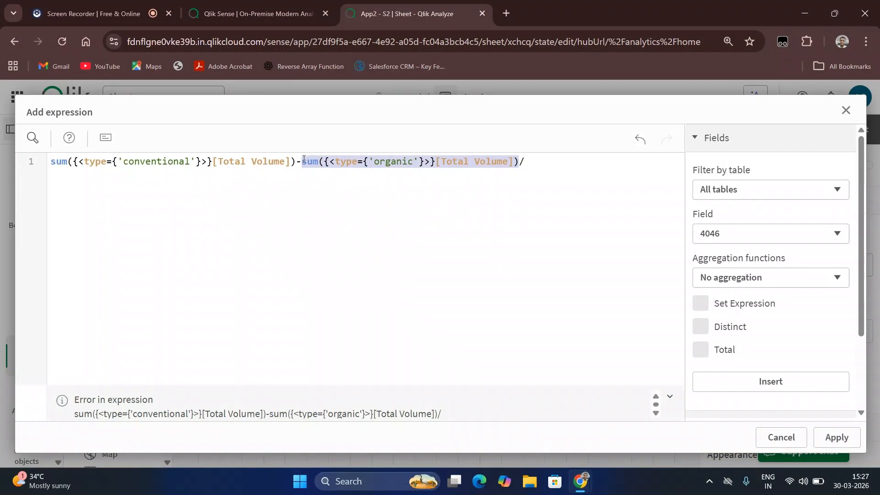
key(ctrl+c)
click(586, 164)
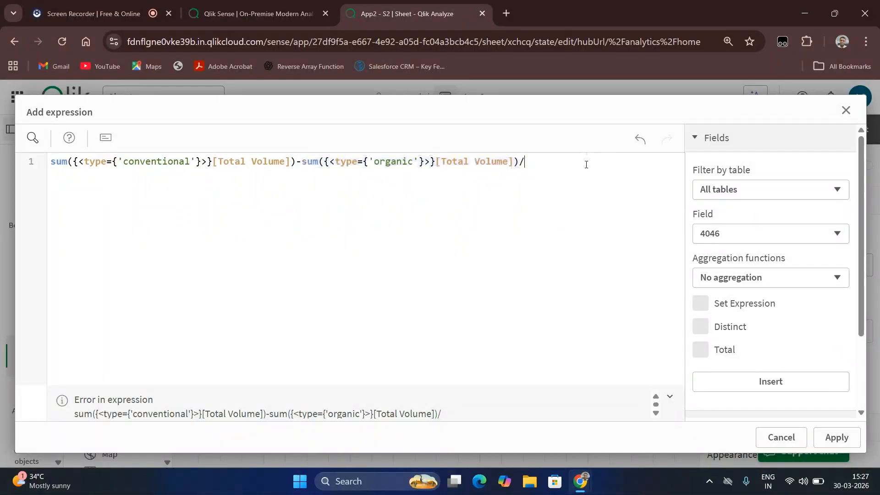
key(ctrl+v)
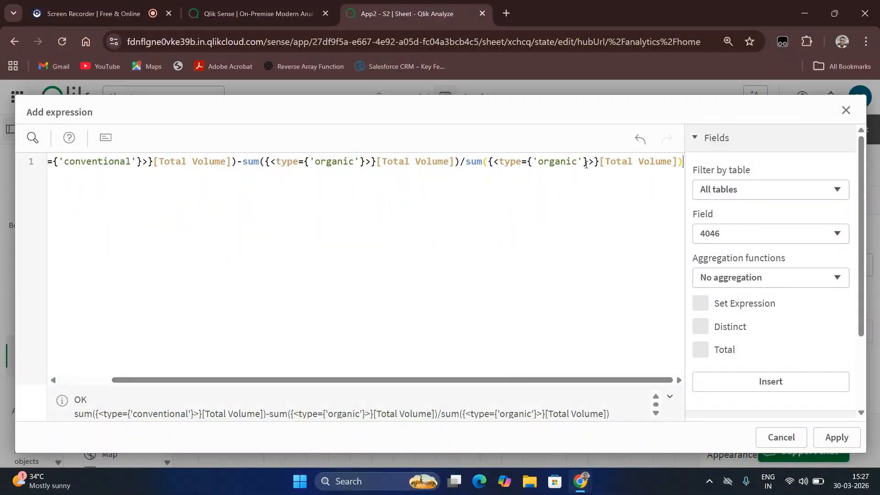
Multiply the expression by 100 and apply it as the KPI's measure
text(*)
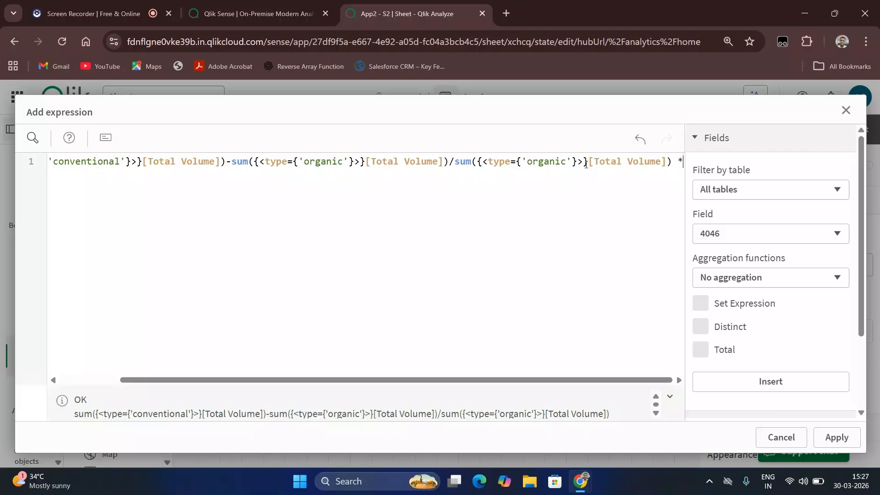
text(100)
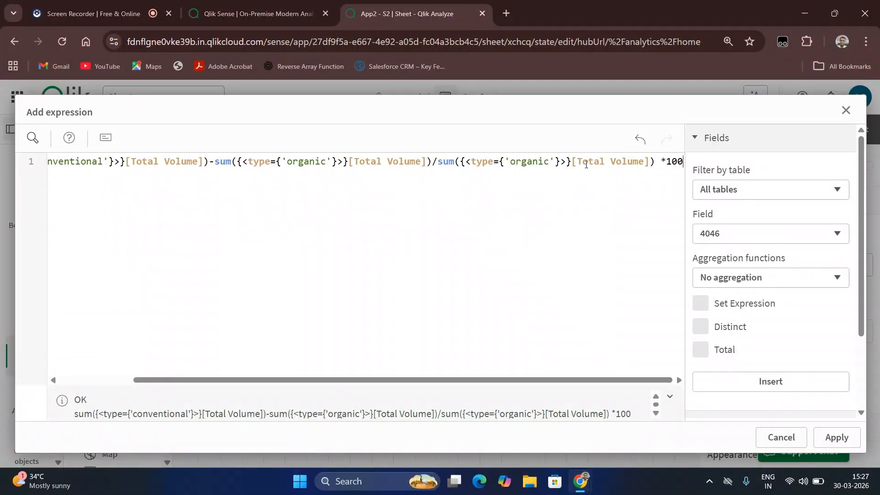
click(842, 443)
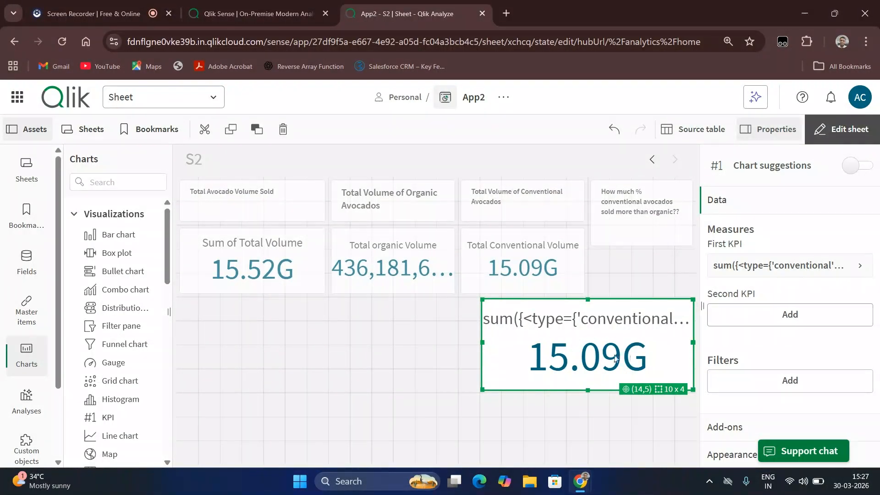
Remove the *100 multiplier from the end of the KPI's measure expression and apply the change
click(778, 266)
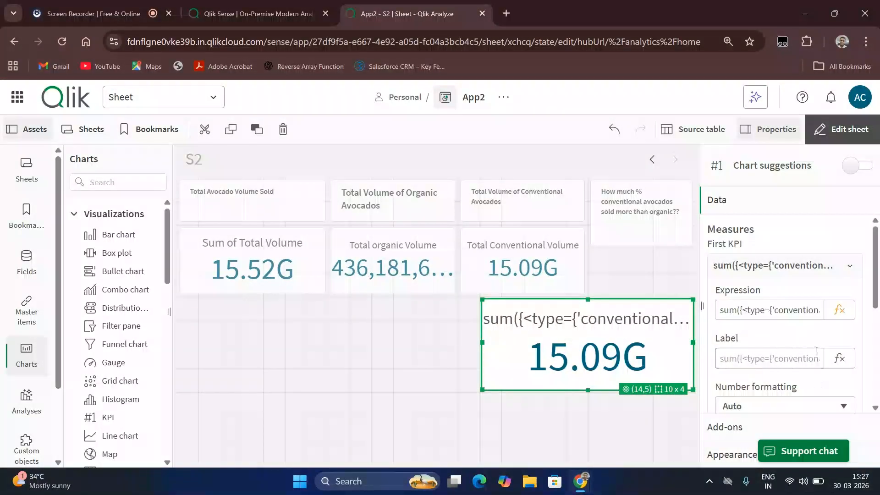
click(840, 309)
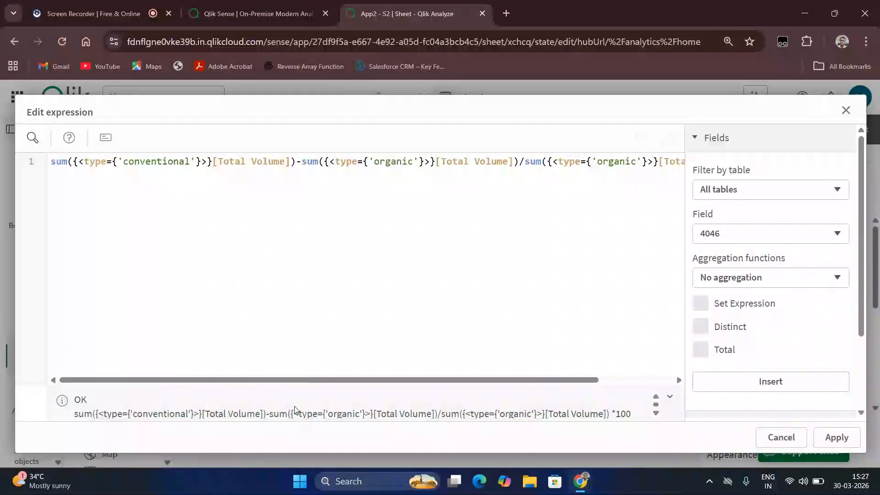
drag(301, 380, 375, 380)
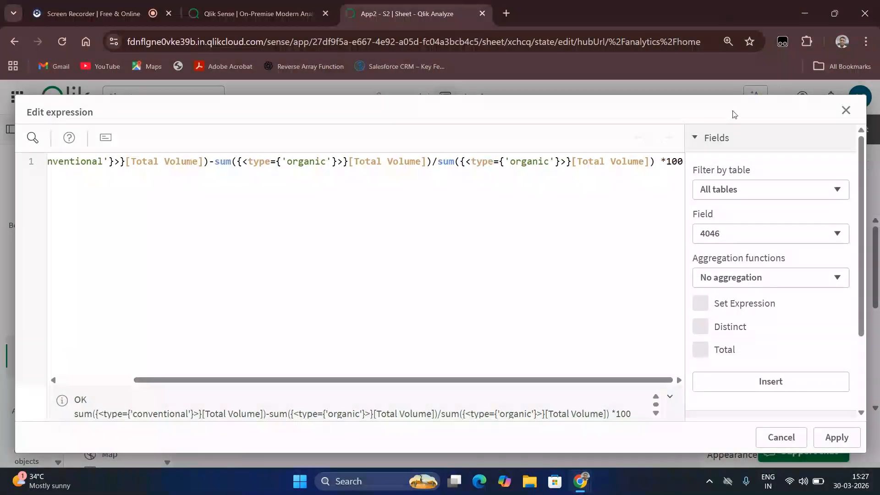
drag(661, 162, 691, 166)
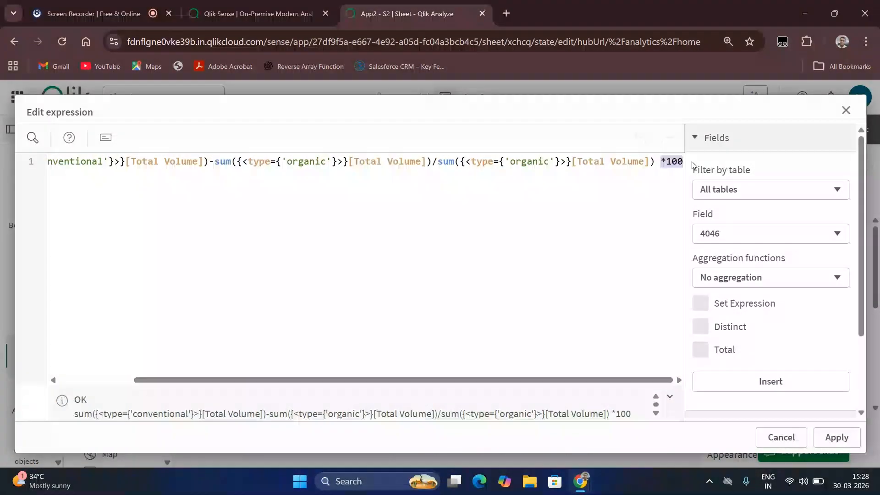
key(BackSpace)
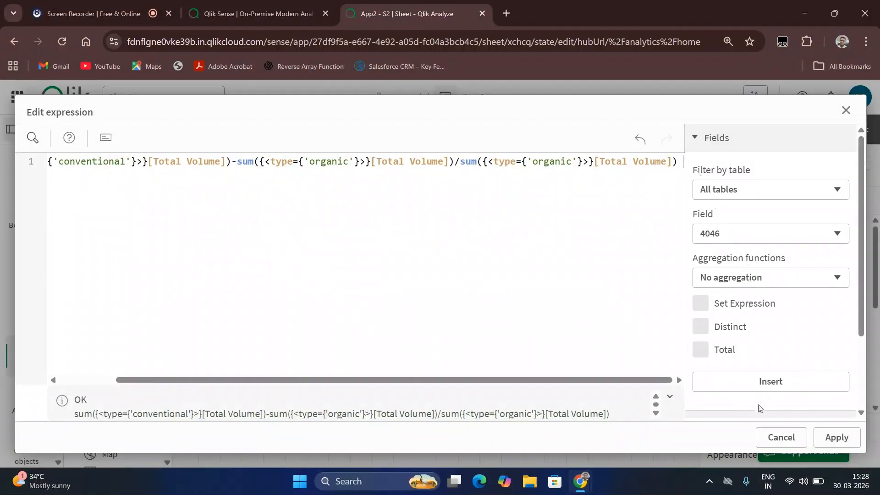
click(837, 437)
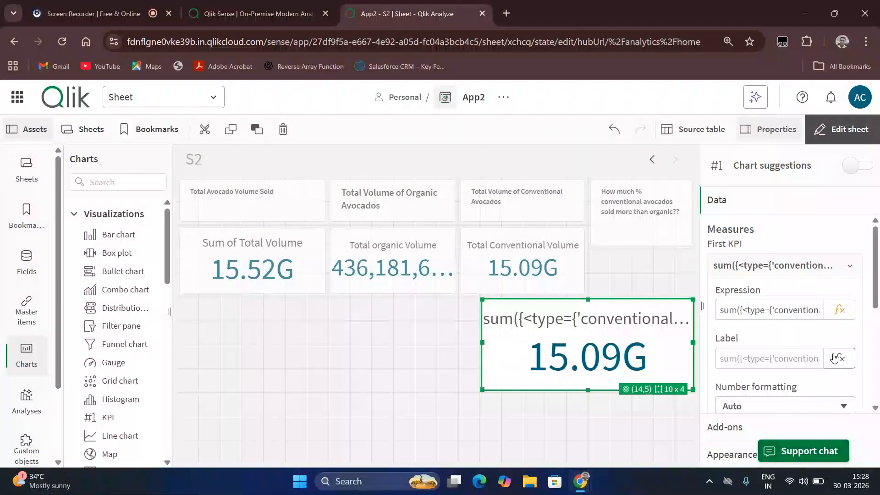
Copy the conventional-minus-organic difference from the KPI's measure expression, discarding any edits made in the expression editor
click(838, 311)
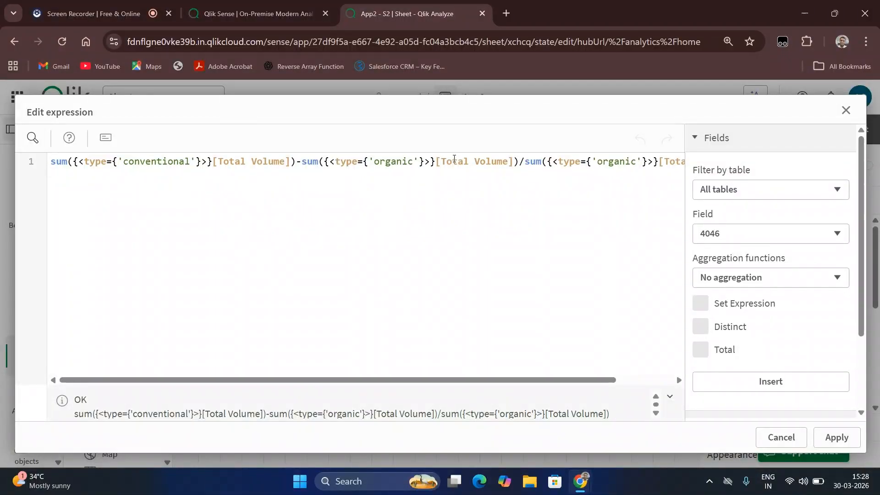
click(257, 13)
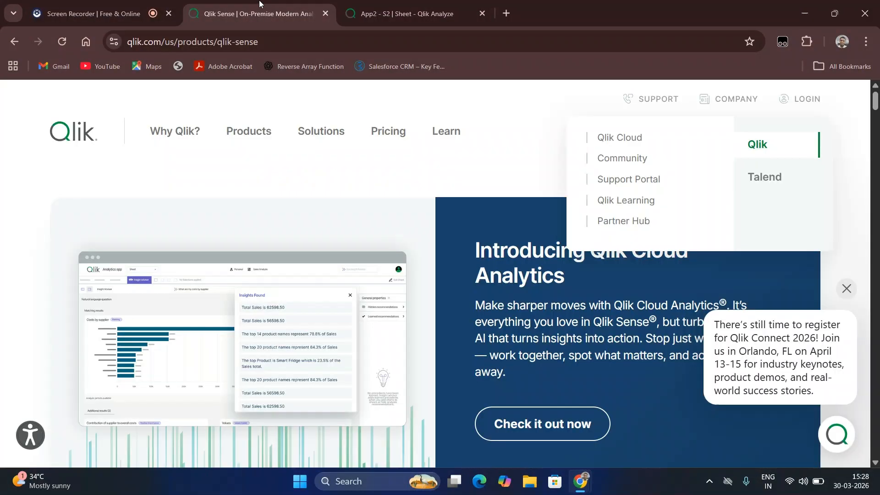
click(131, 5)
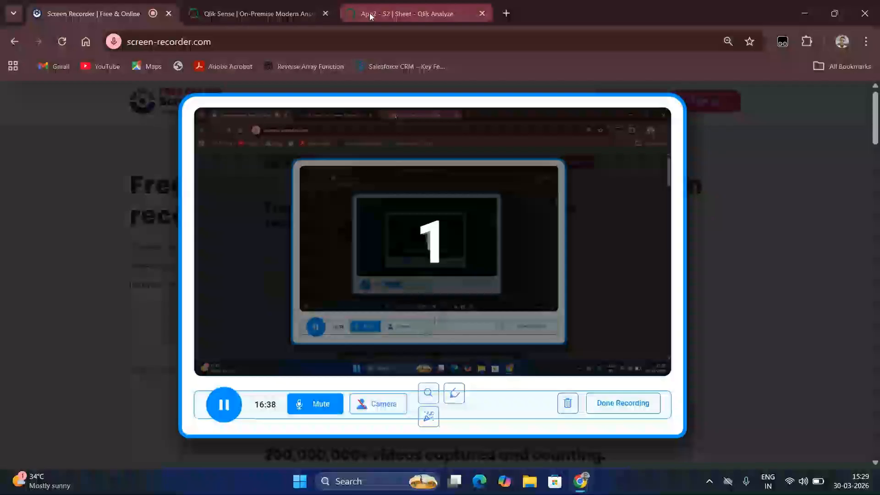
click(371, 16)
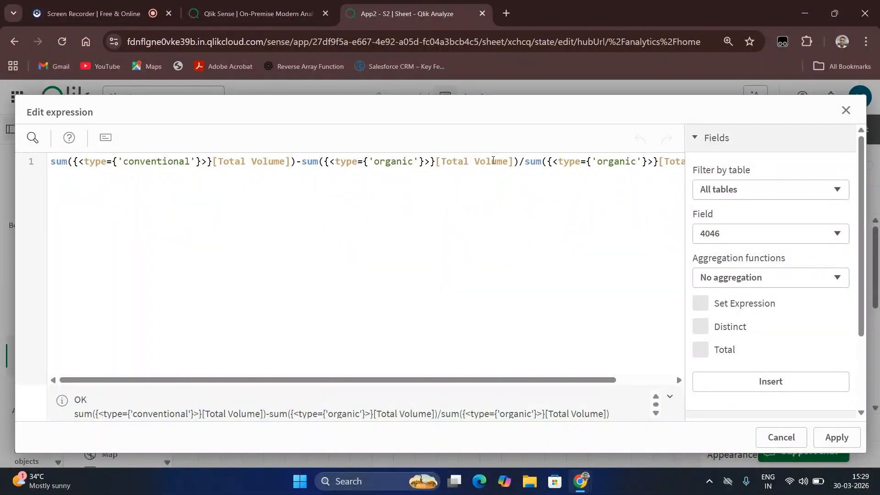
drag(518, 161, 12, 171)
key(ctrl+c)
key(BackSpace)
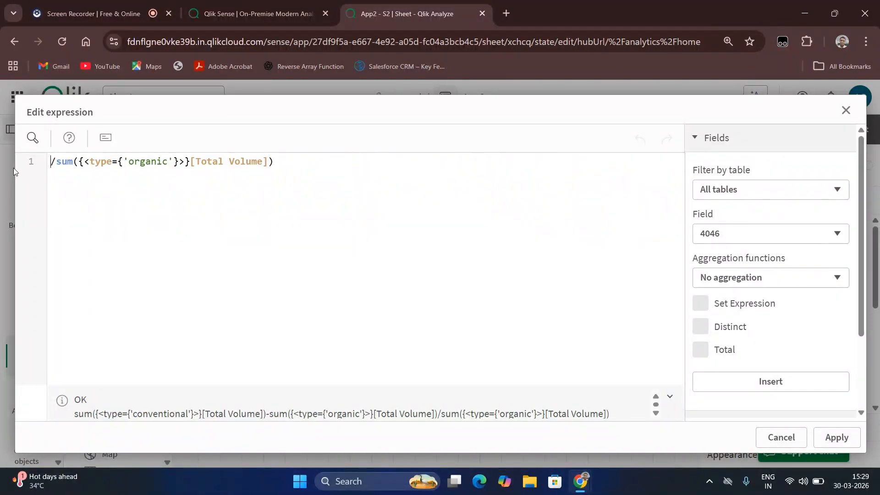
click(846, 110)
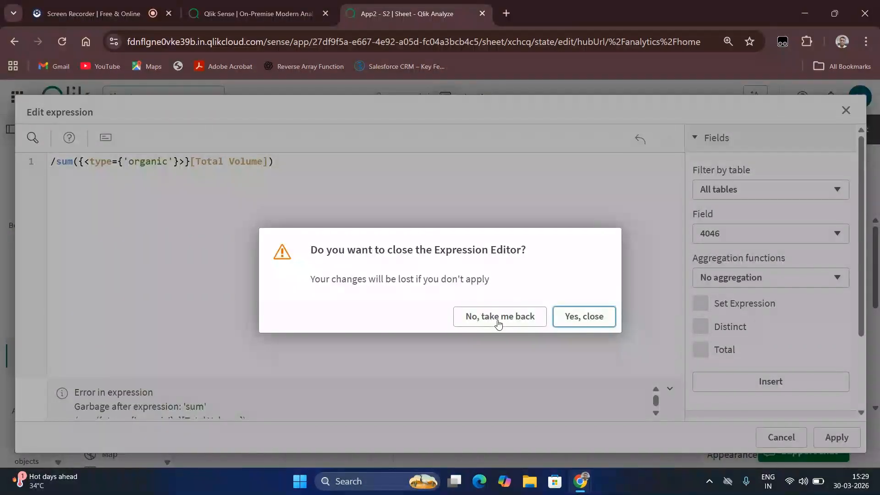
click(557, 318)
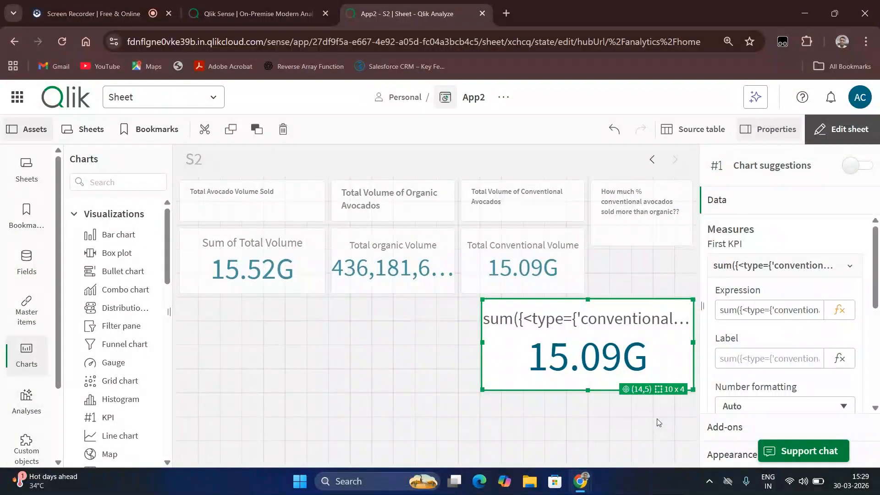
click(661, 422)
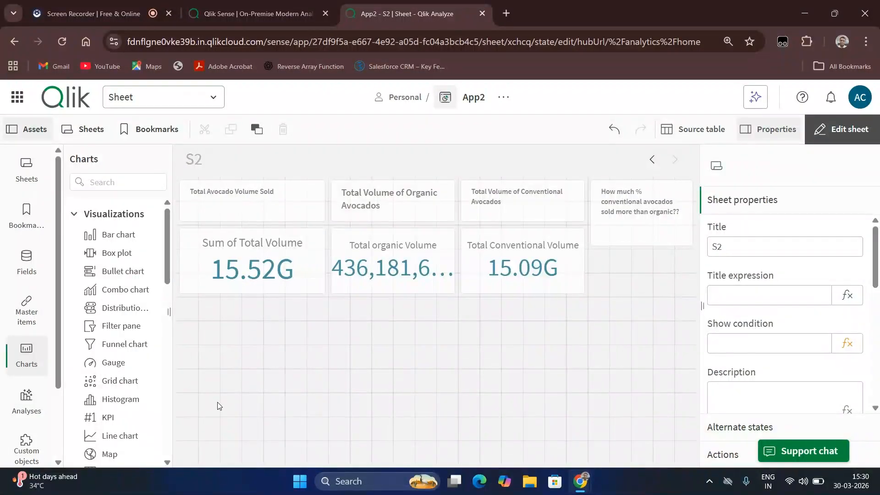
Create a variable named vdiff with the definition sum({<type={'conventional'}>}[Total Volume])-sum({<type={'organic'}>}[Total Volume])
scroll(26, 337, down, 2)
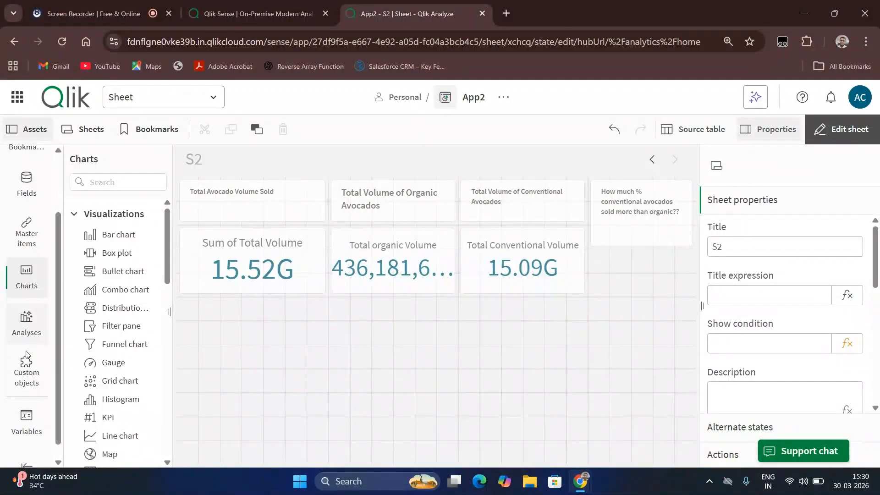
click(27, 419)
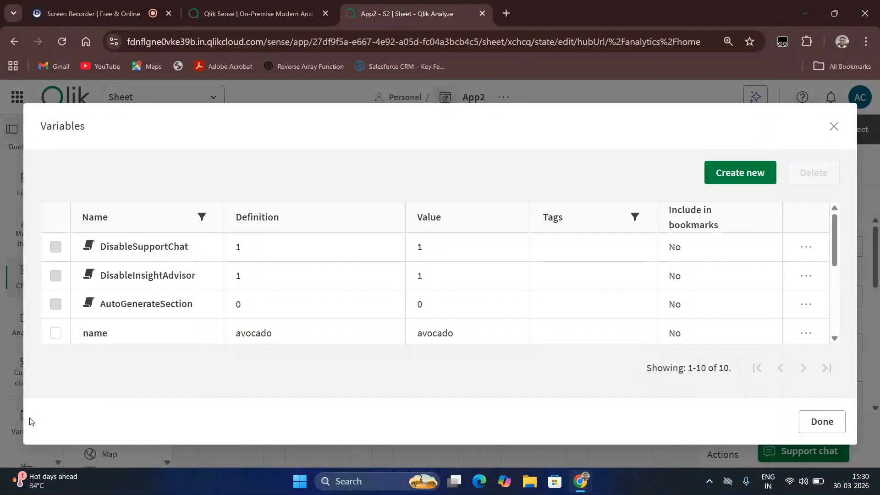
click(740, 173)
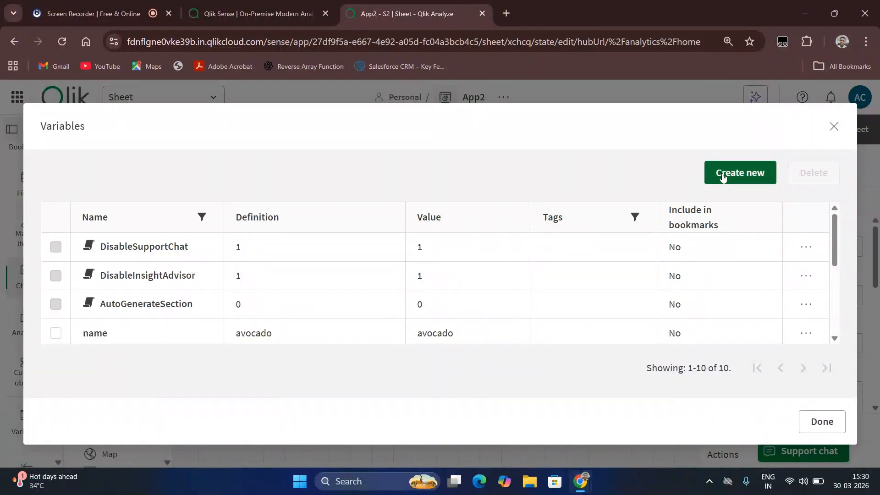
click(289, 216)
text(vdiff)
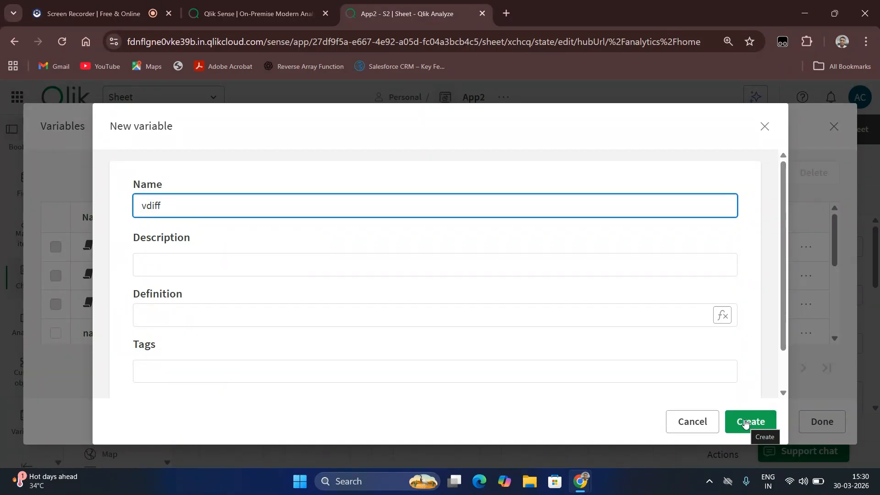
click(91, 14)
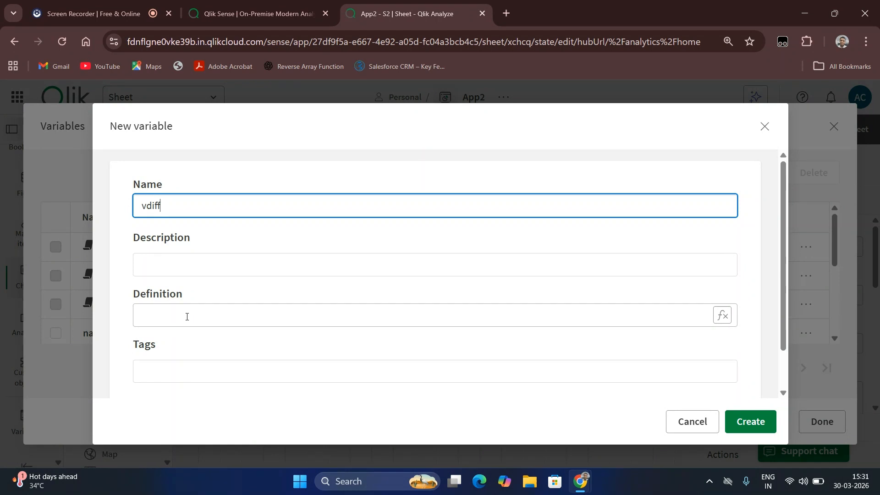
click(187, 317)
key(ctrl+v)
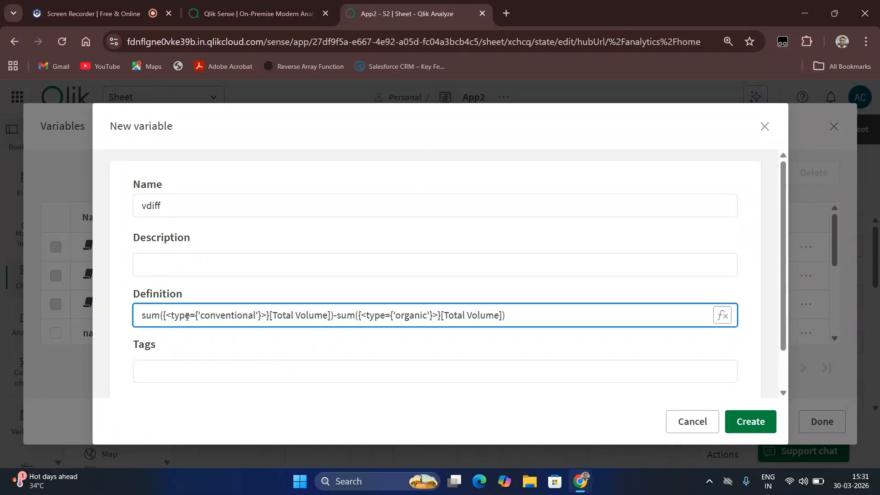
click(747, 419)
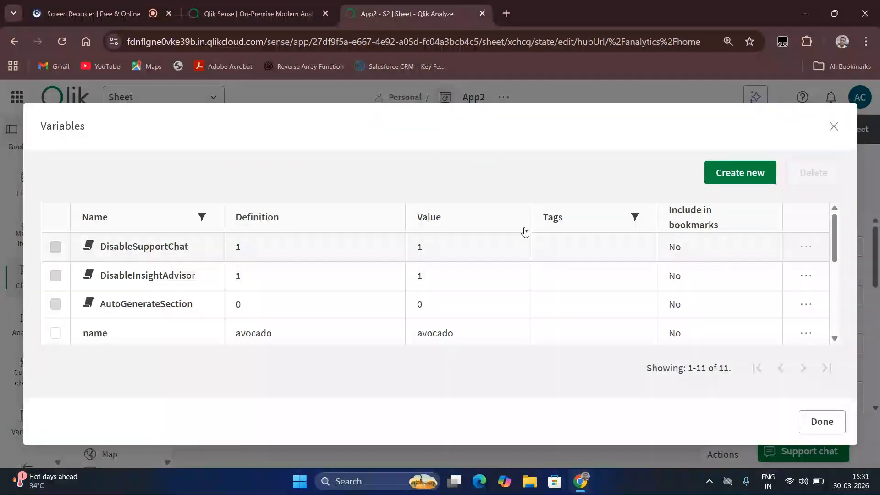
scroll(420, 318, down, 5)
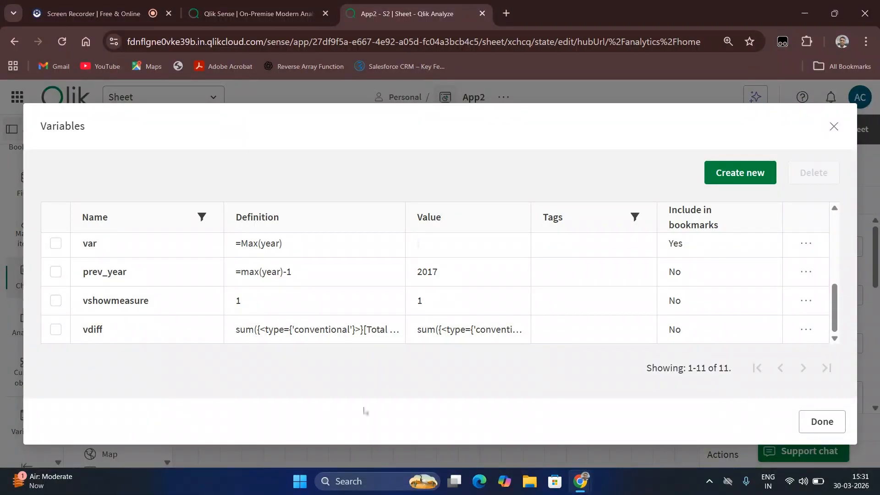
click(740, 172)
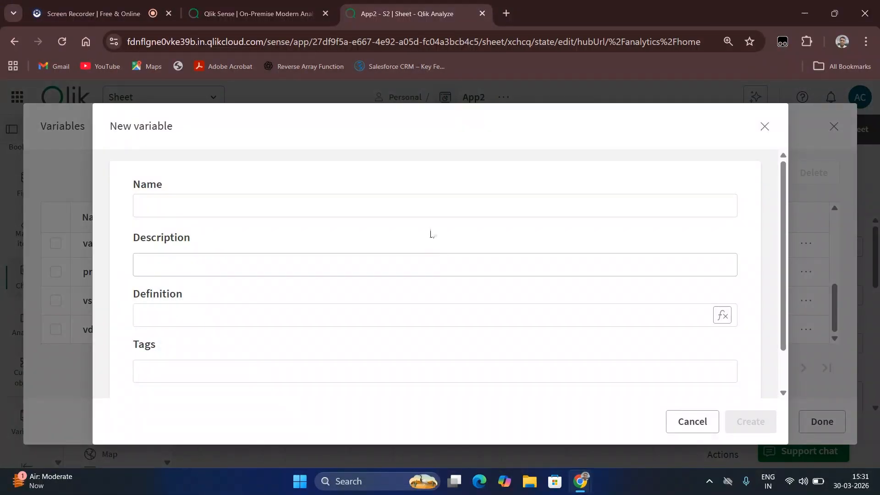
click(437, 208)
text(vdivide)
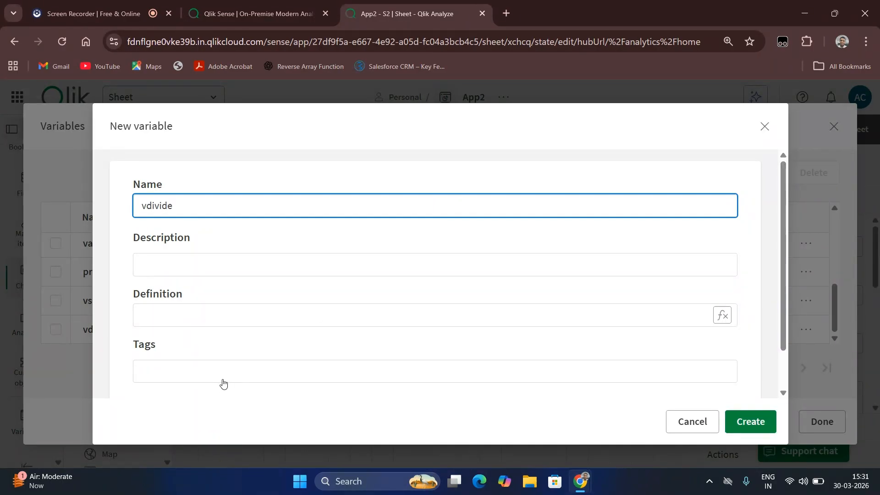
click(244, 320)
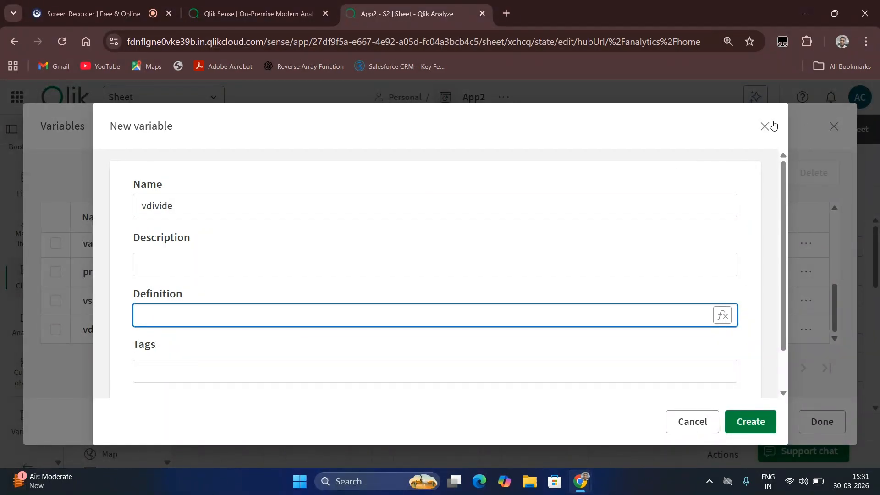
click(91, 13)
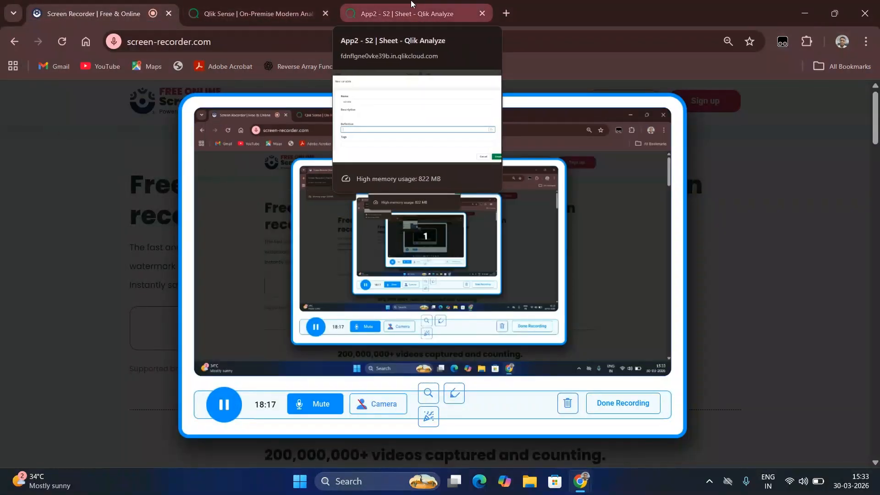
click(399, 14)
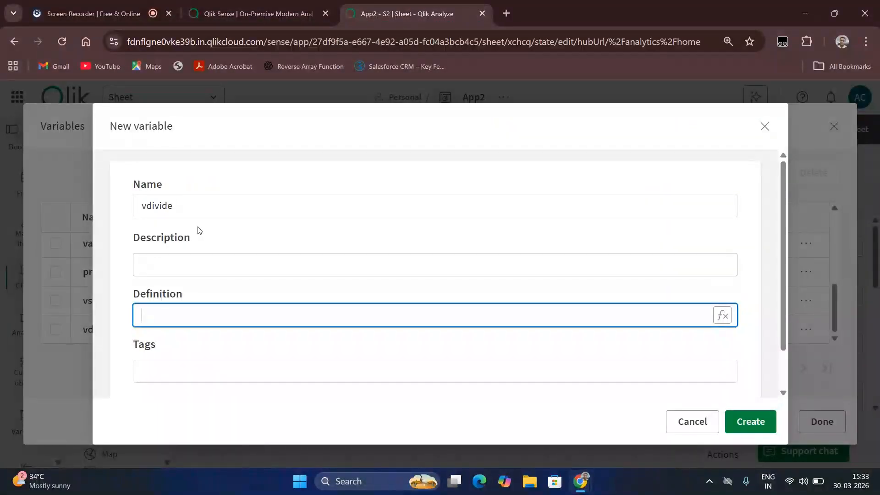
click(765, 125)
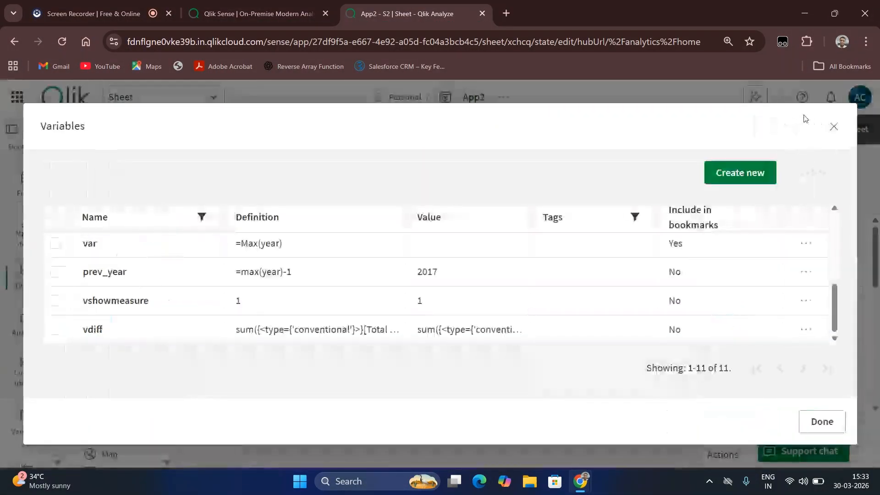
click(834, 126)
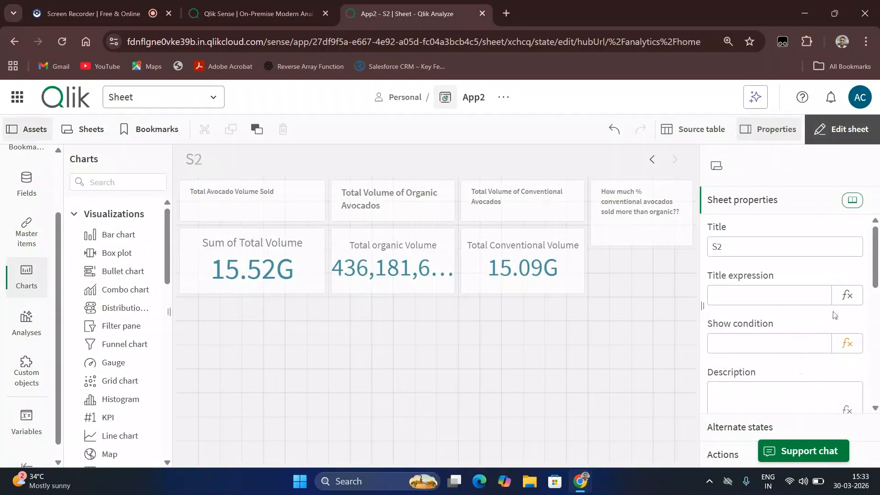
Copy the full measure expression of the Total organic Volume KPI and leave its expression editor without changes
click(634, 221)
click(627, 260)
click(392, 266)
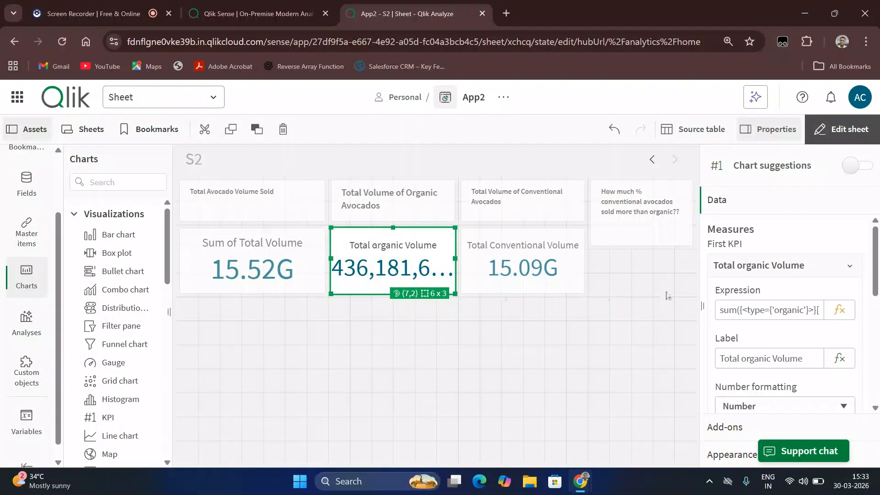
click(840, 310)
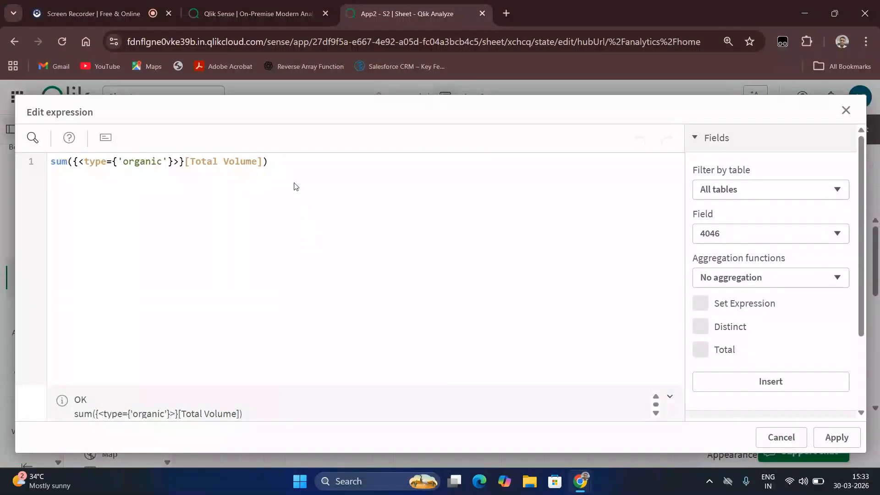
drag(277, 163, 16, 170)
key(ctrl+c)
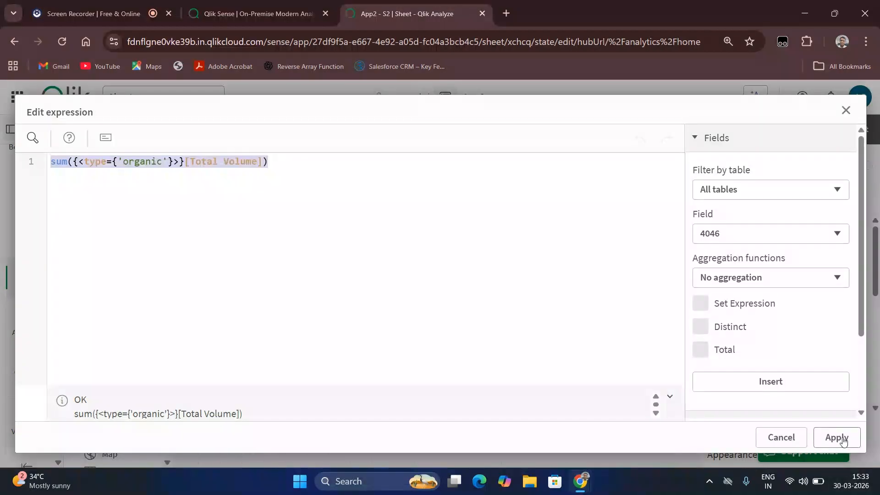
click(782, 437)
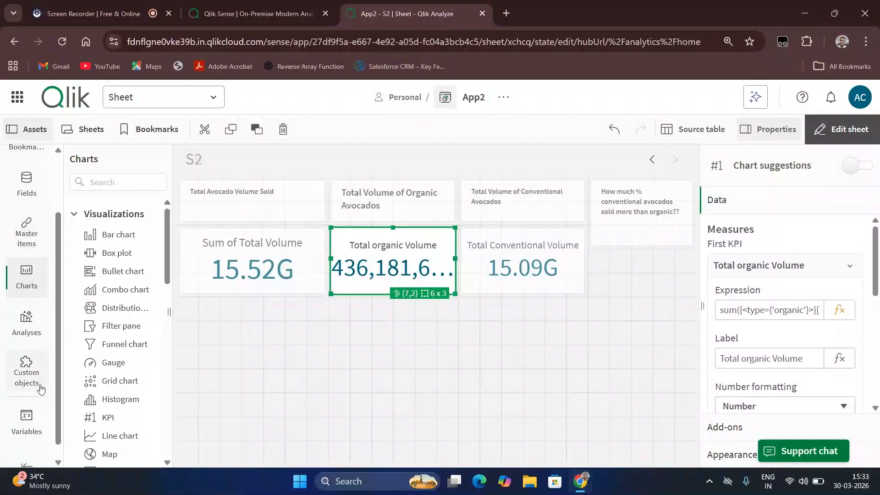
Draft a variable vDivide with definition $(vdiff)/sum({<type={'organic'}>}[Total Volume]), copy that definition and discard the draft
click(23, 421)
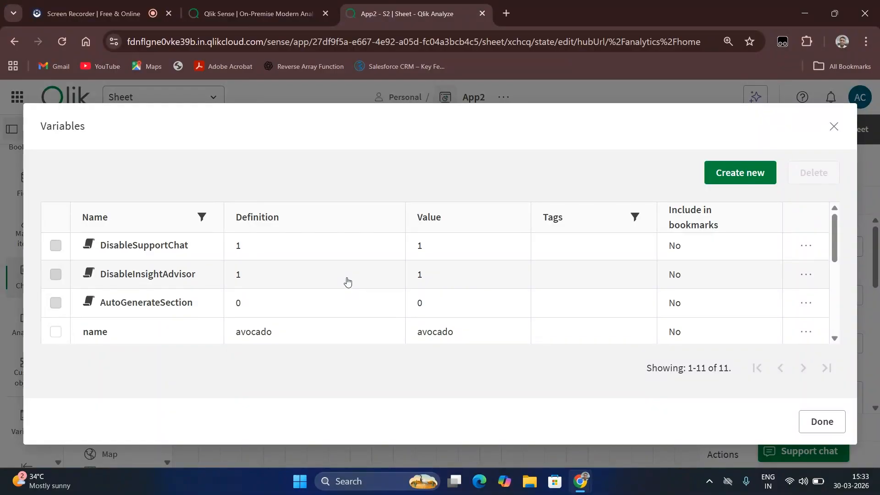
scroll(347, 281, down, 5)
scroll(214, 291, up, 5)
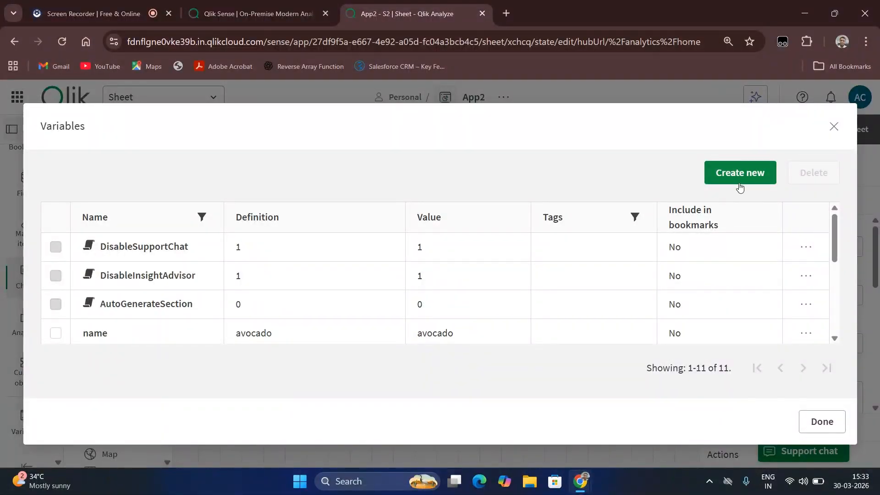
click(738, 183)
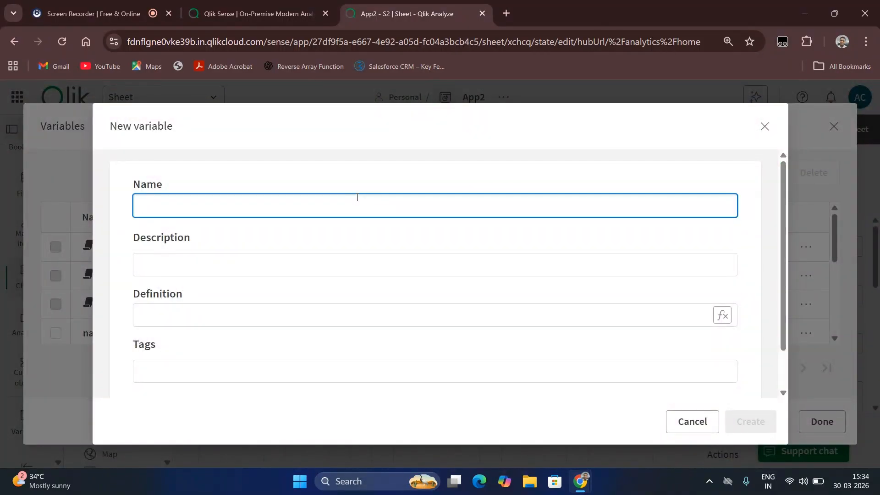
text(vDivide)
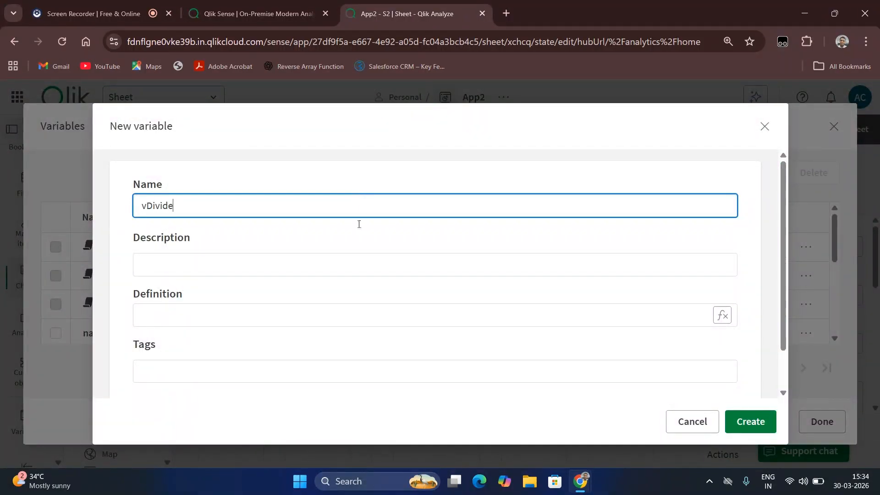
click(242, 307)
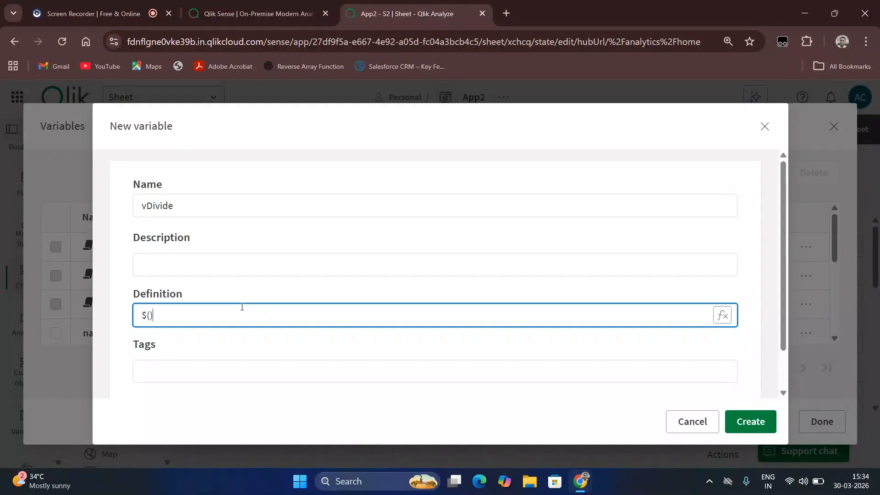
text(vdiff)
key(ctrl+v)
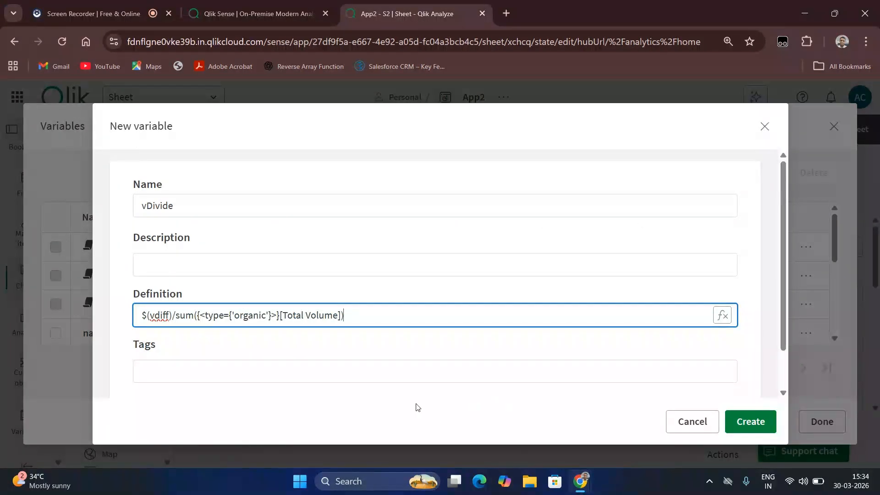
drag(396, 310, 131, 360)
key(ctrl+c)
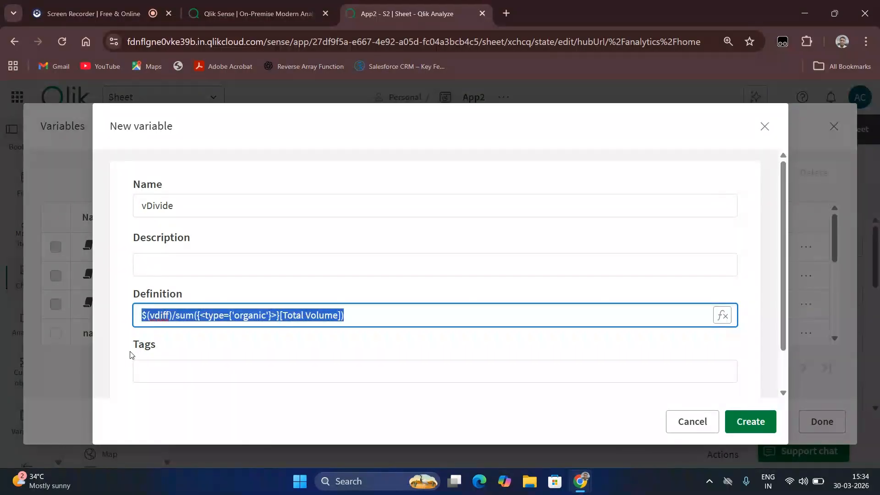
click(683, 418)
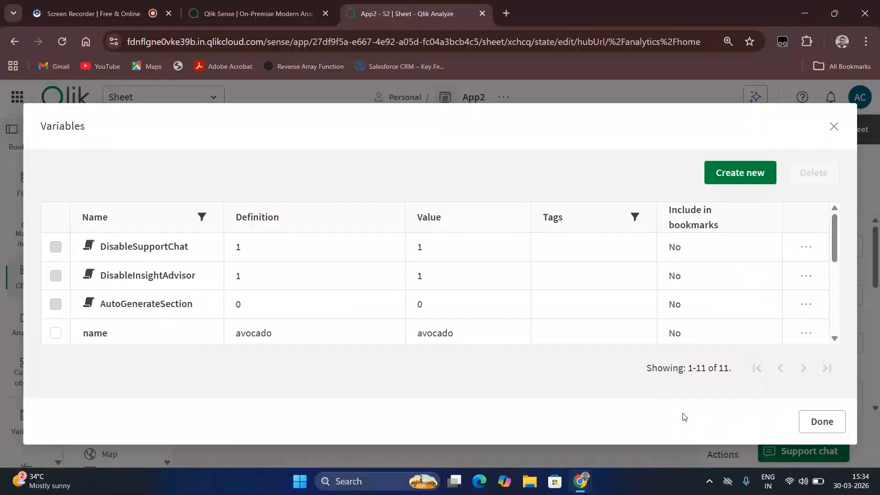
Create a variable named vdivide with the definition $(vdiff)/sum({<type={'organic'}>}[Total Volume])
scroll(261, 301, down, 5)
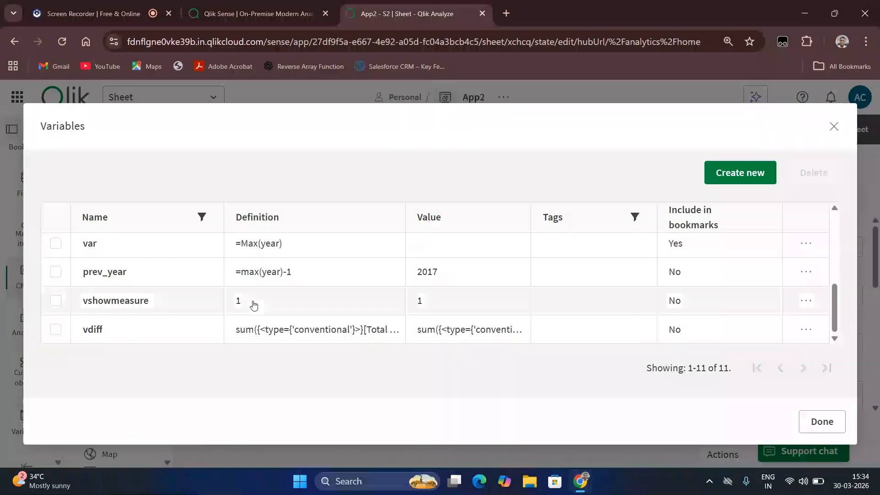
click(730, 182)
click(273, 198)
text(v)
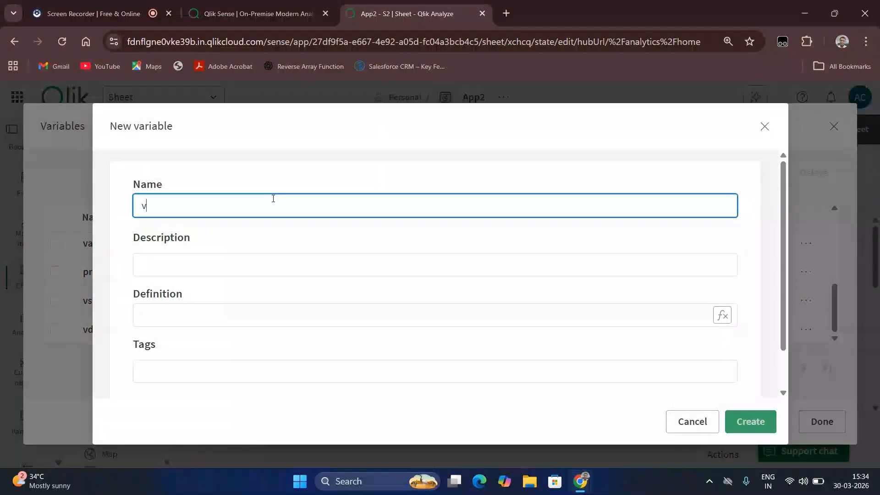
text(divide)
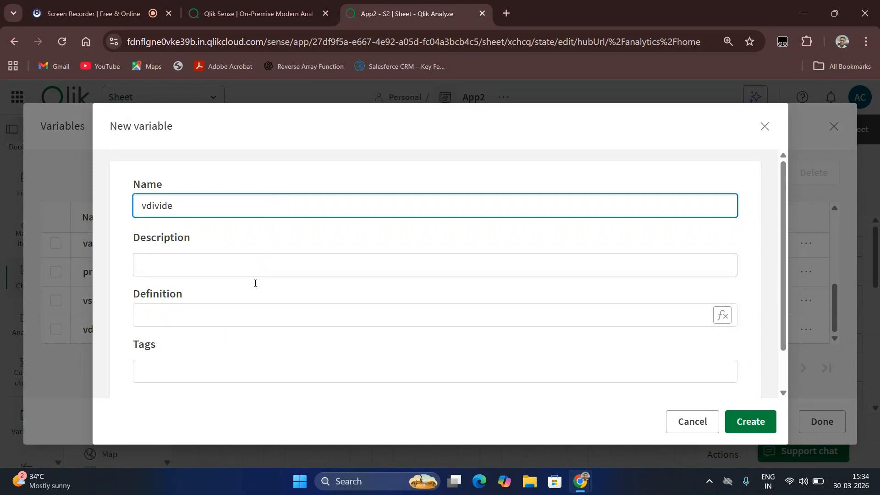
click(242, 315)
key(ctrl+v)
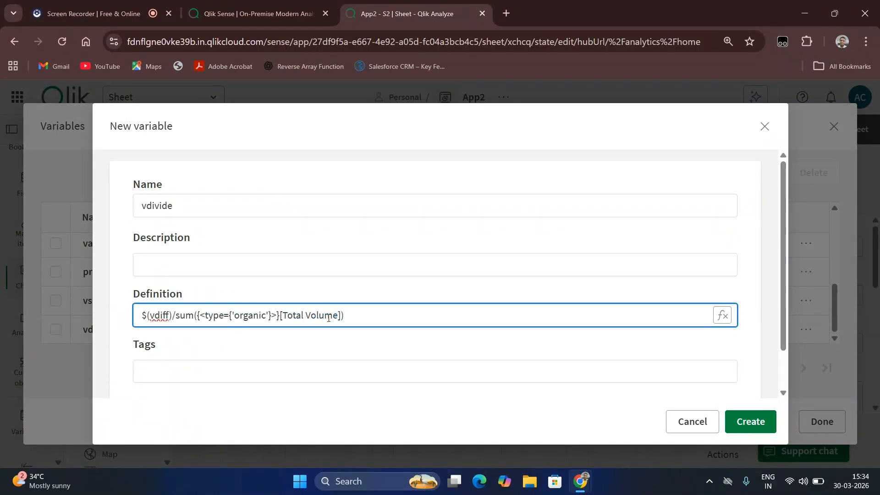
click(744, 422)
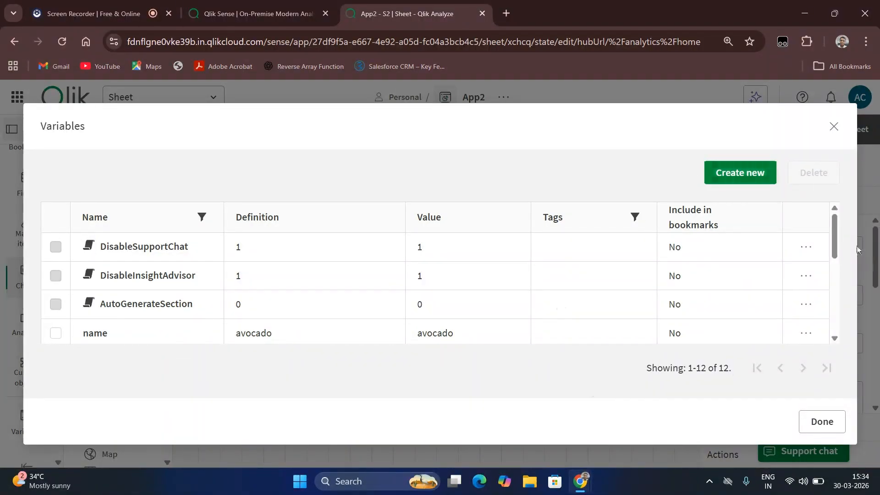
Create a variable named vpercent with the definition $(vdivide)*100 and close the variables list
drag(835, 255, 832, 327)
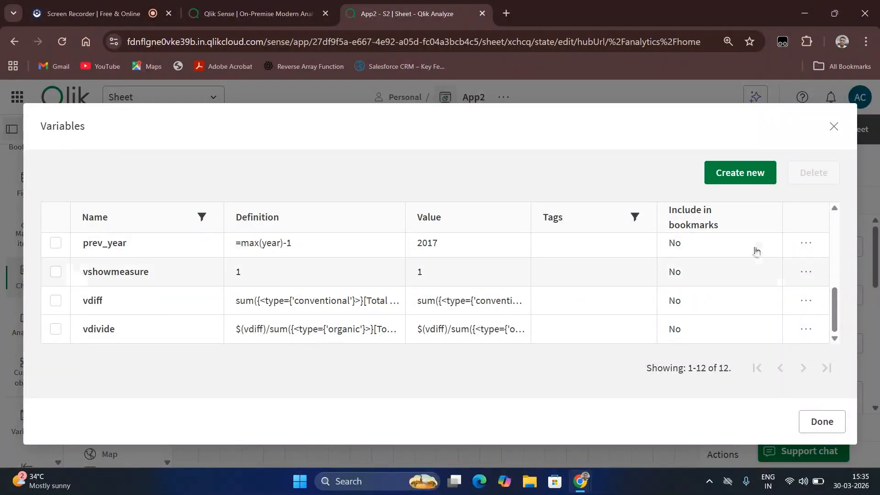
click(748, 183)
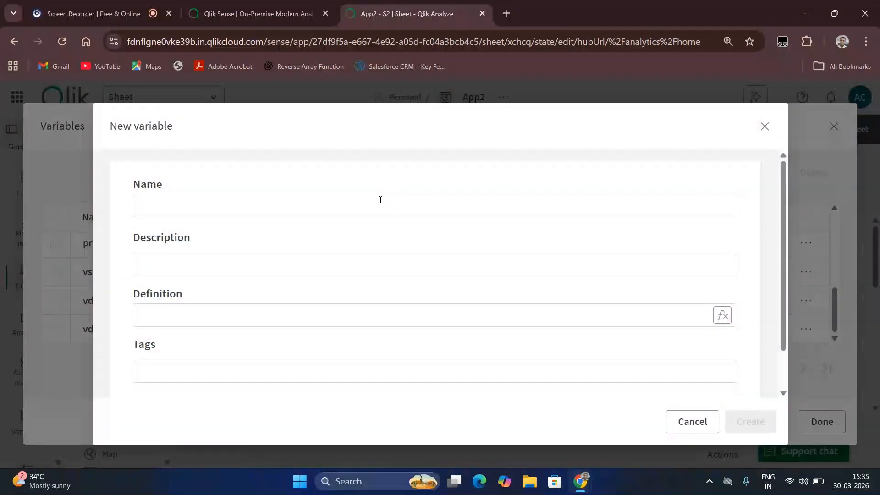
text(vpercent)
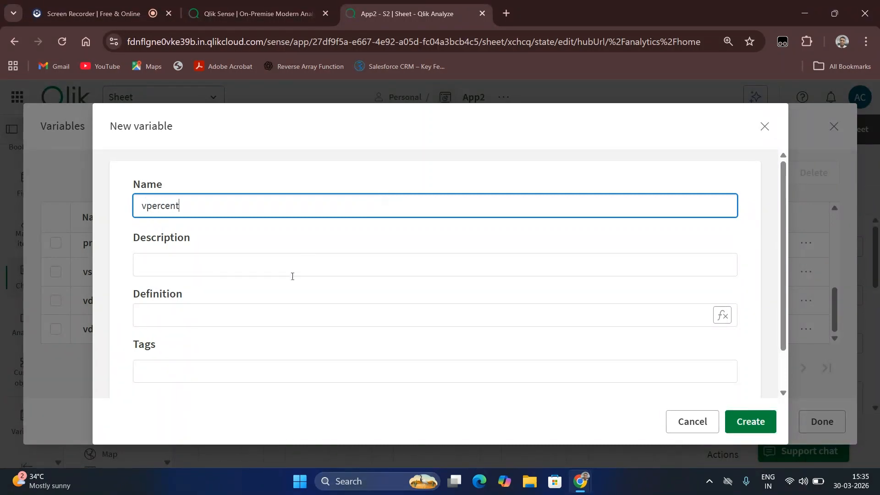
click(256, 317)
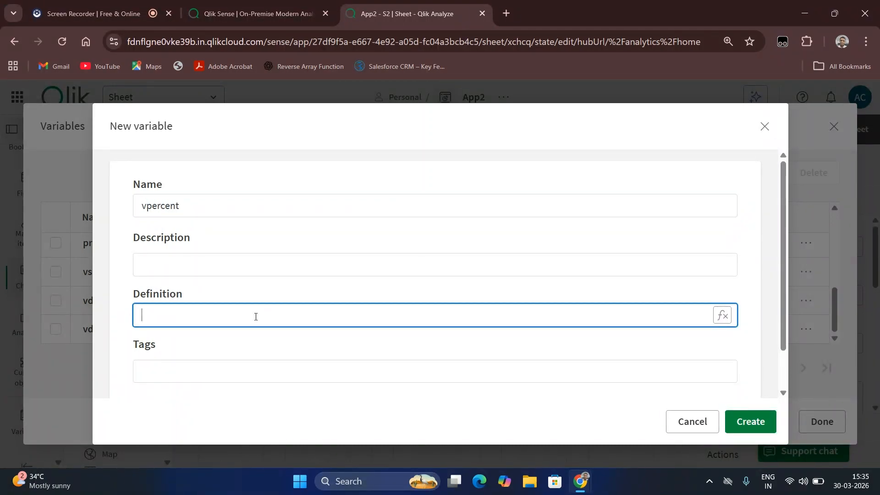
text($()vdivide)
key(Right)
click(743, 421)
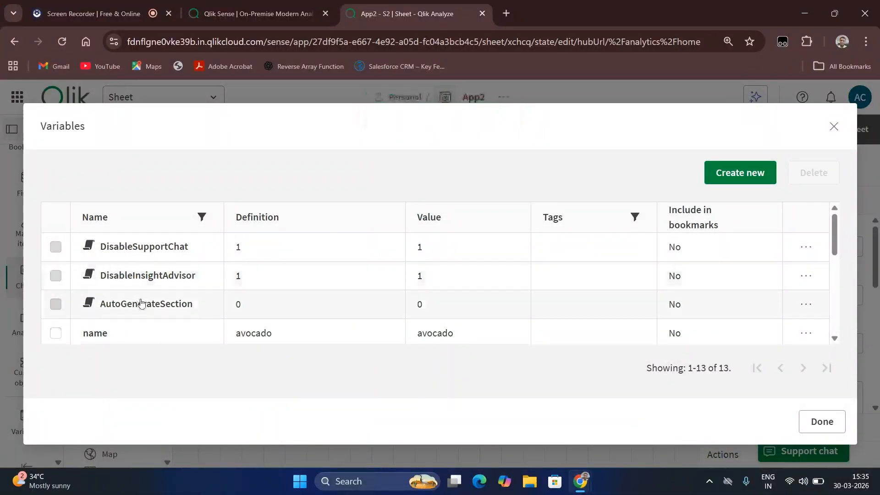
scroll(140, 303, down, 5)
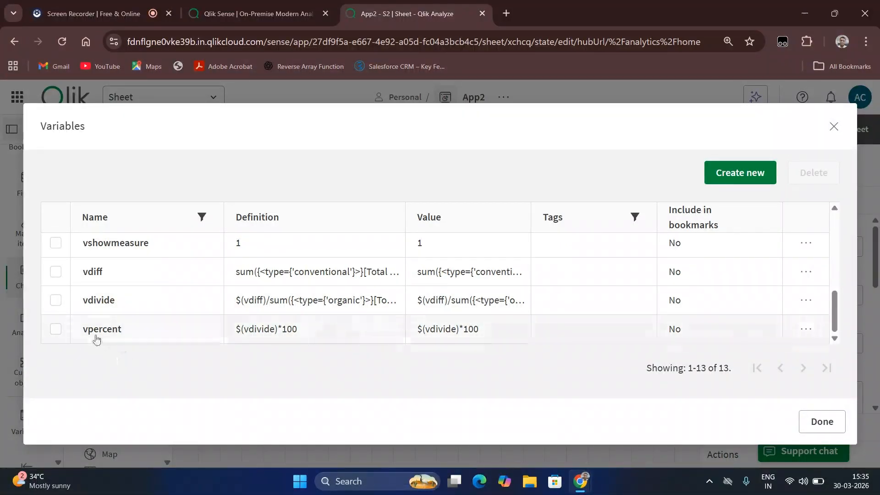
click(832, 420)
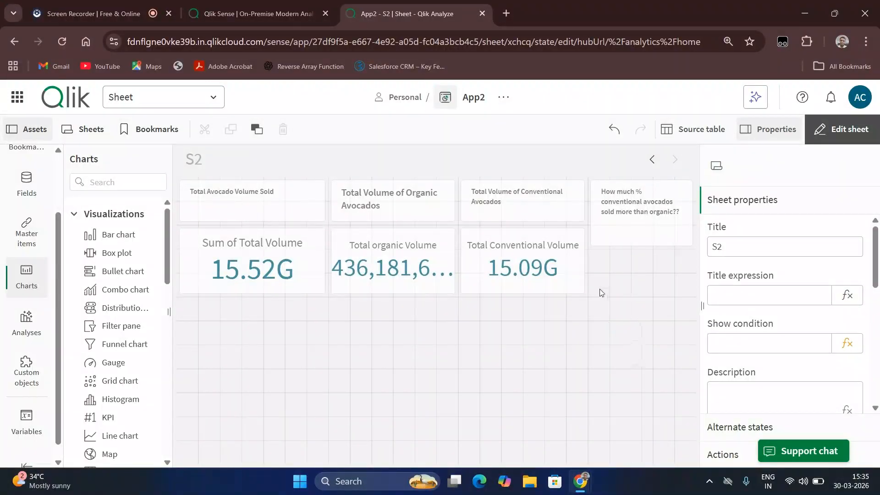
Add a KPI to the empty area below the existing KPIs and open the expression editor for its measure
drag(99, 418, 563, 375)
click(576, 401)
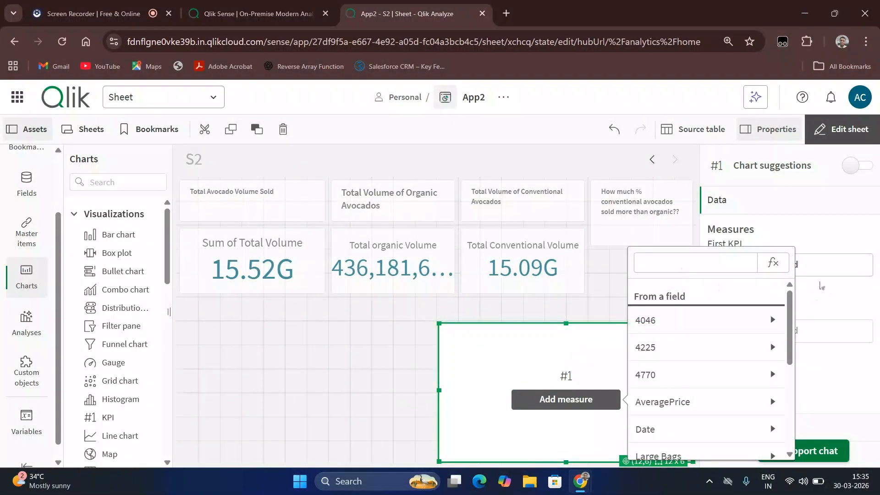
click(772, 263)
click(259, 6)
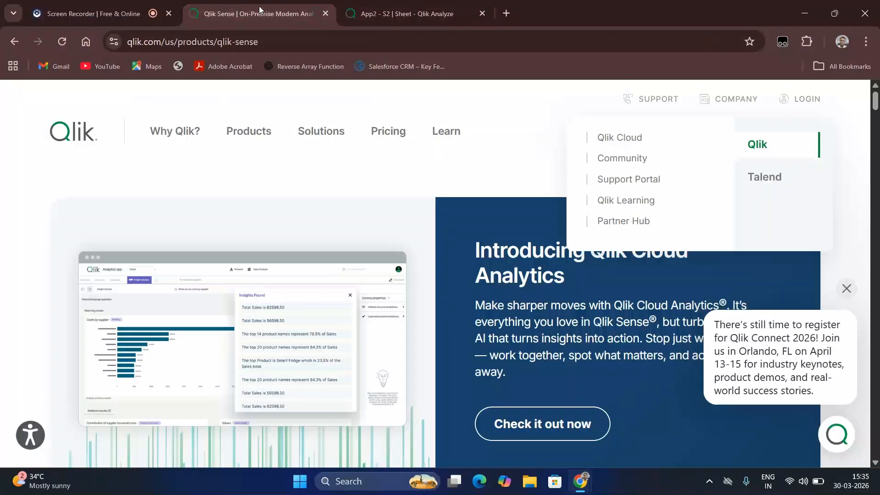
click(91, 14)
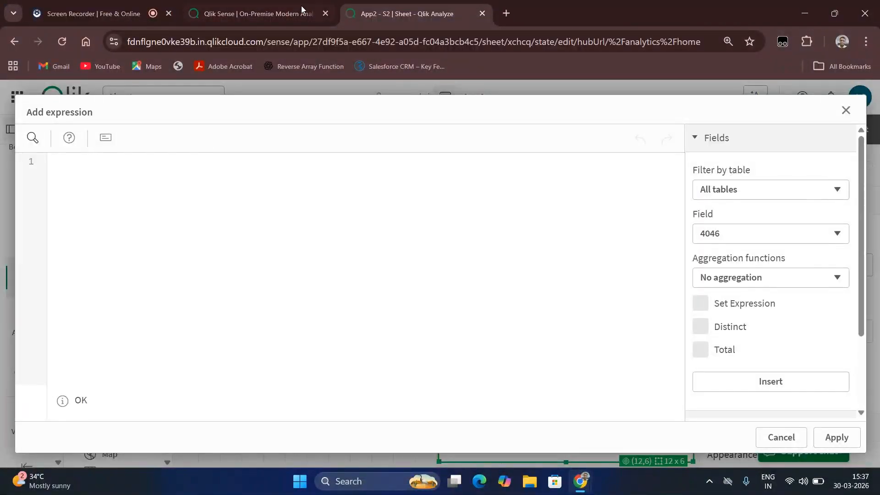
click(101, 14)
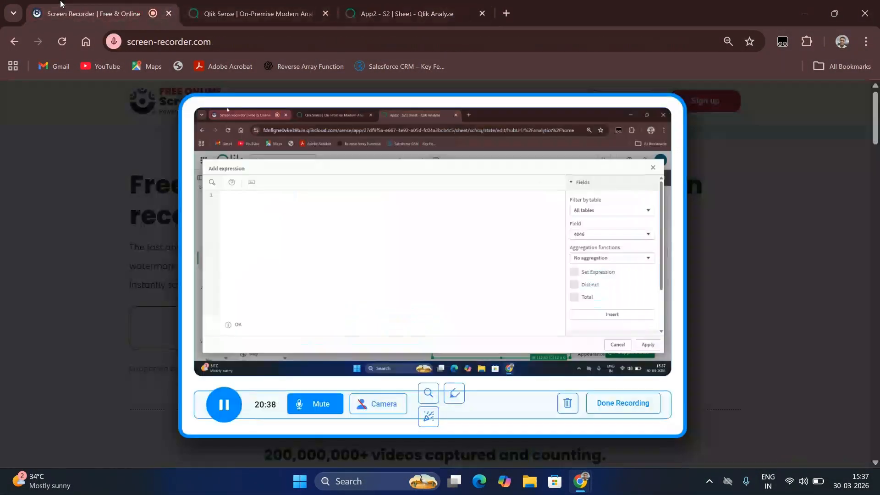
click(359, 5)
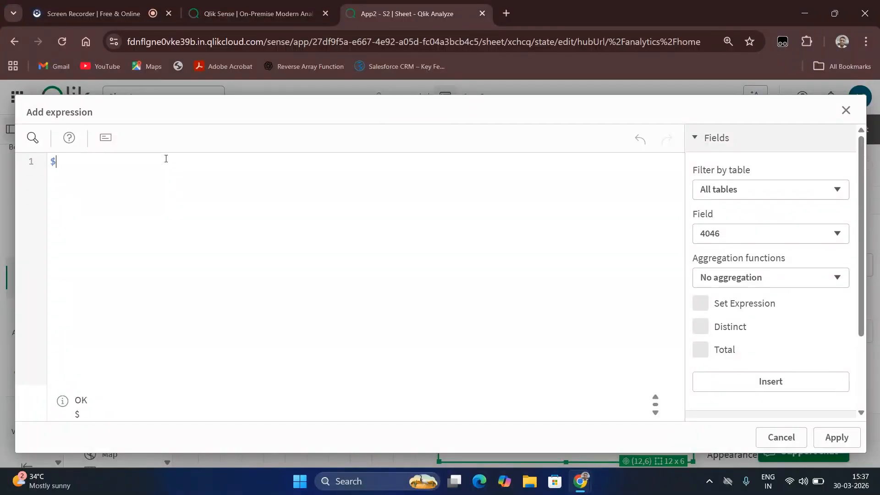
Set the new KPI's measure to $(vpercent) and apply the expression
text(())
text(vpercent)
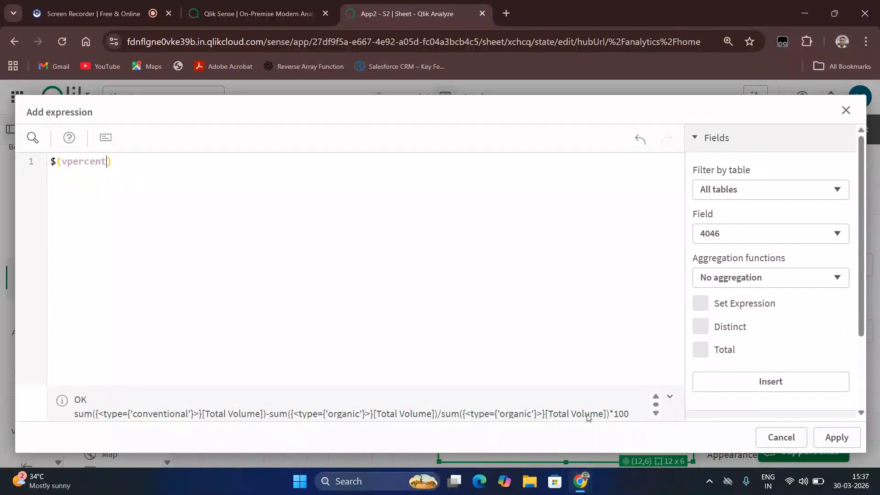
click(837, 436)
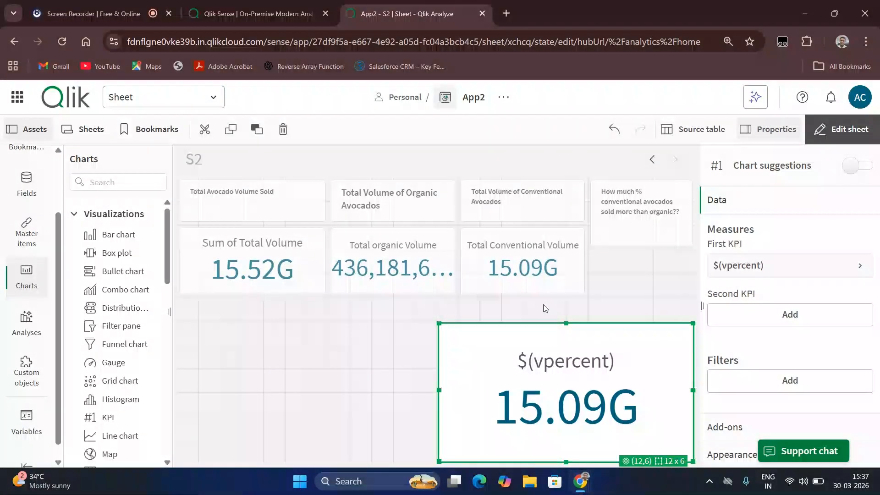
Delete the $(vpercent) KPI and the text box asking how much % conventional avocados sold more than organic
key(Delete)
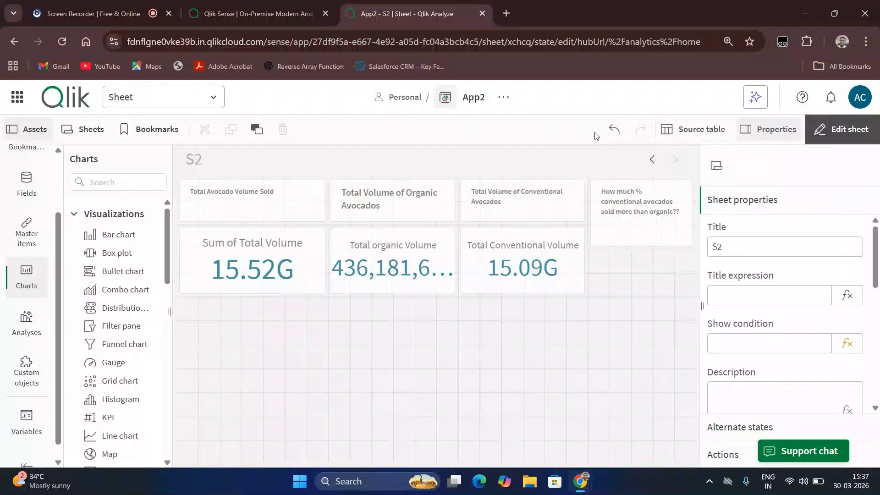
click(650, 192)
key(Delete)
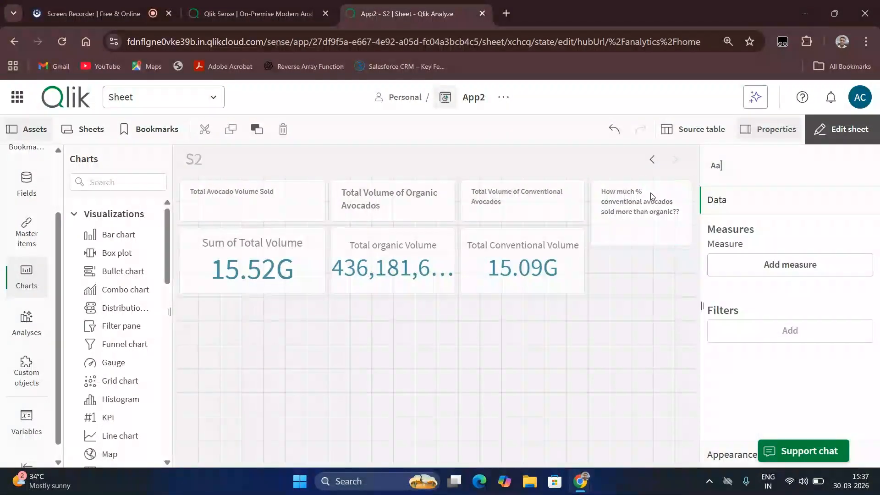
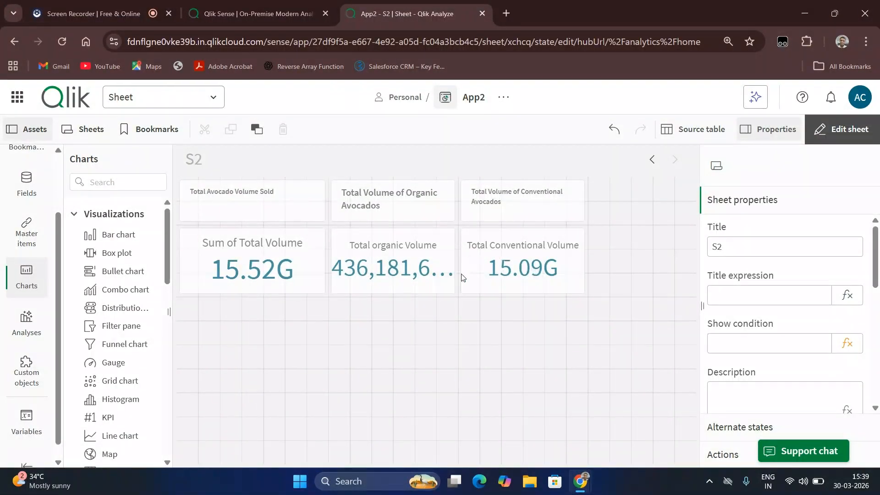
Set the Total Conventional Volume KPI's number formatting to Number with the 1,000 pattern
click(529, 264)
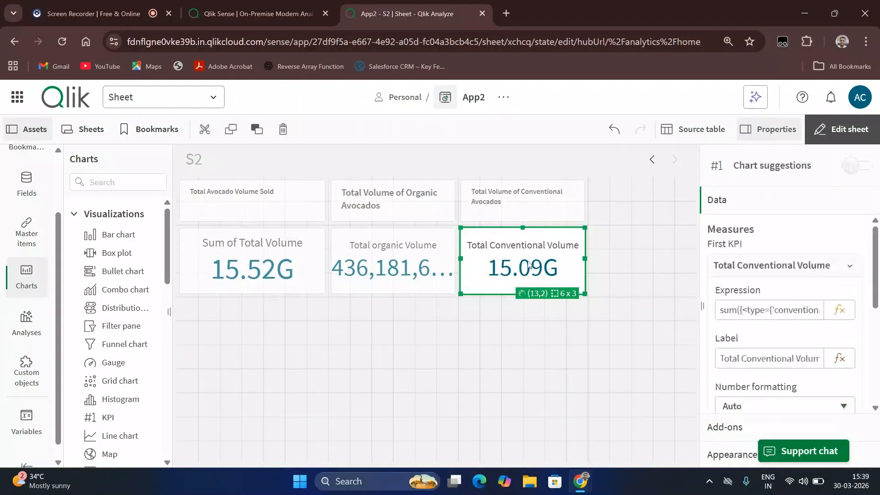
click(751, 404)
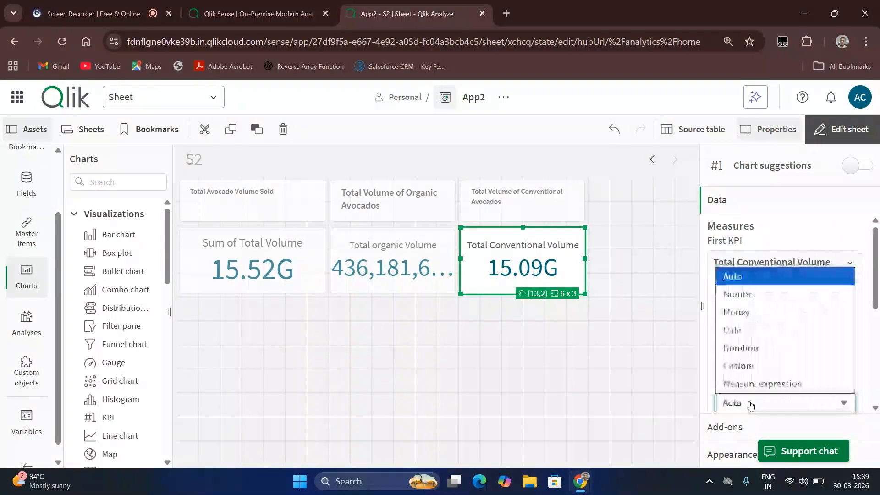
click(732, 294)
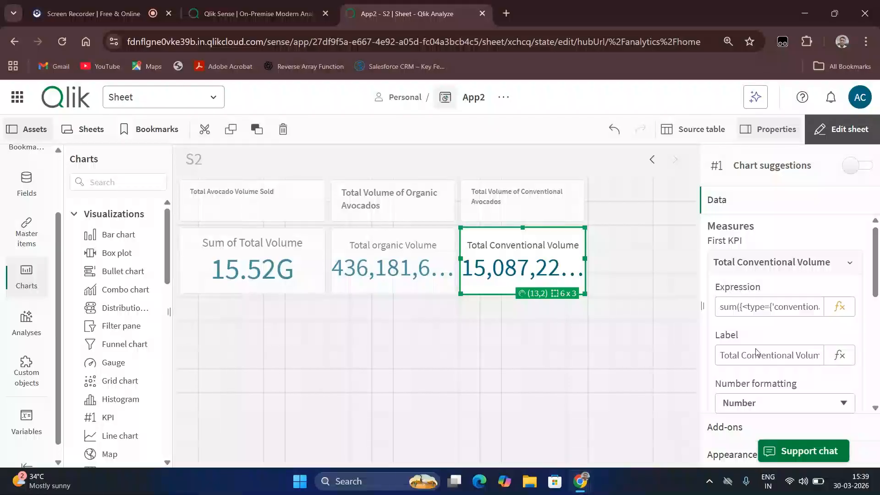
scroll(755, 352, down, 3)
click(733, 388)
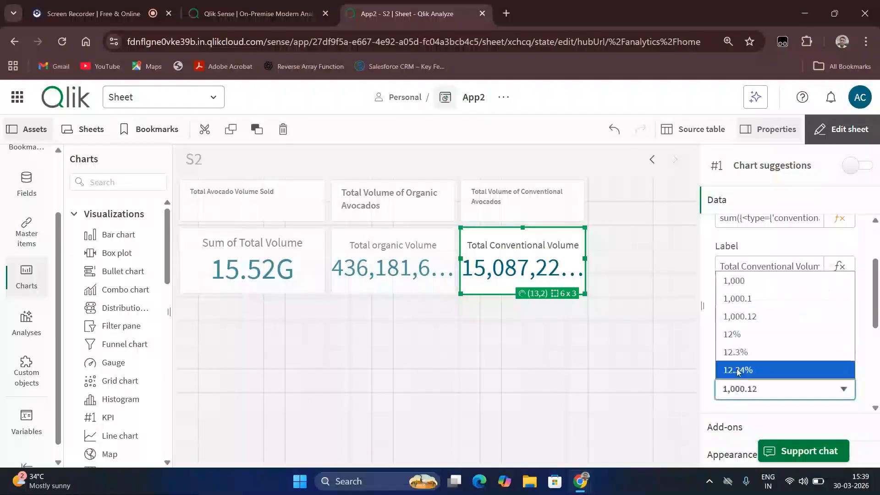
click(742, 281)
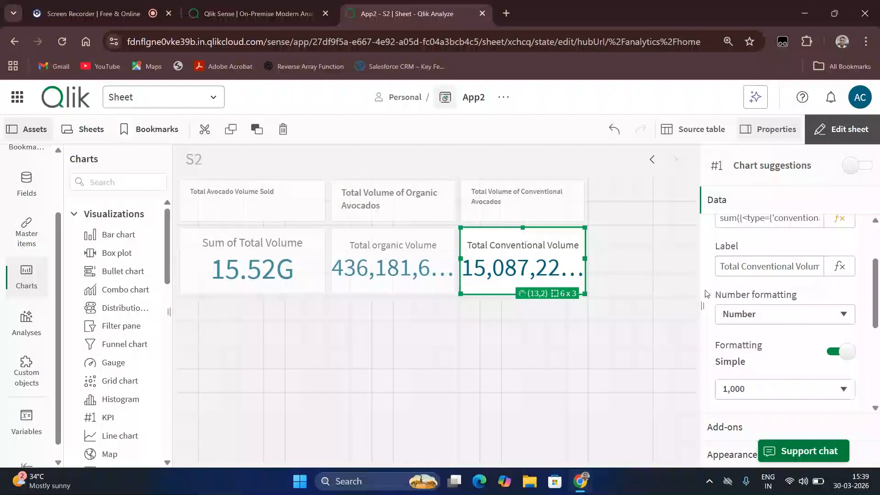
click(577, 352)
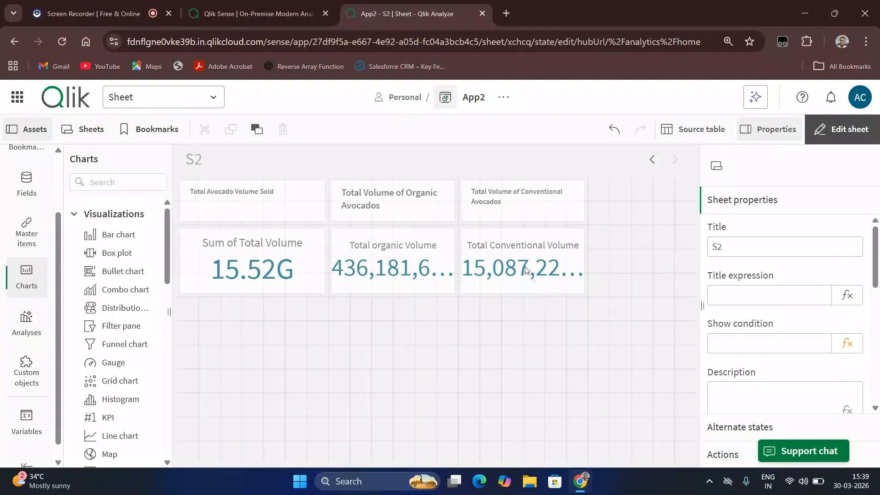
click(525, 270)
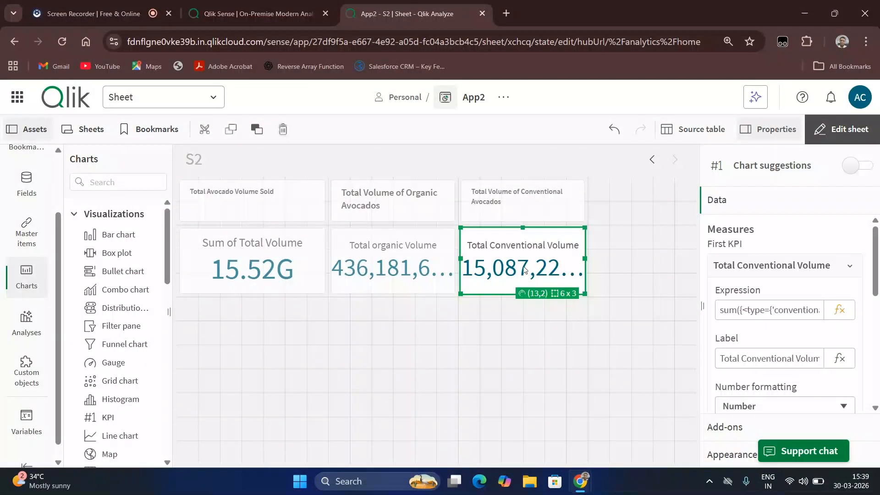
click(431, 269)
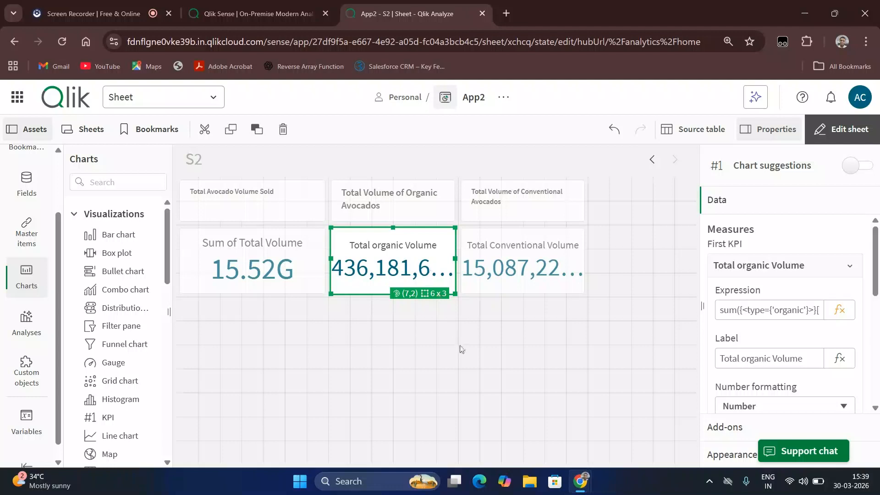
Add an empty KPI to the free area below the Sum of Total Volume and Total organic Volume KPIs
click(613, 262)
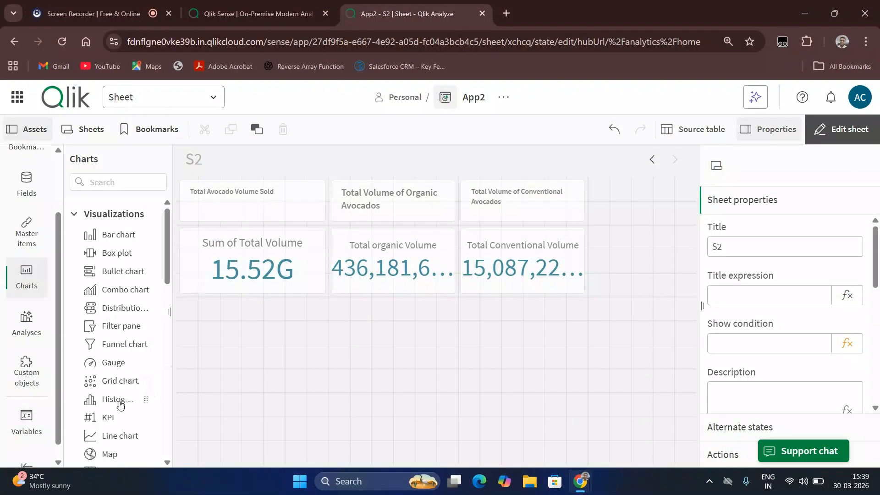
drag(115, 413, 296, 403)
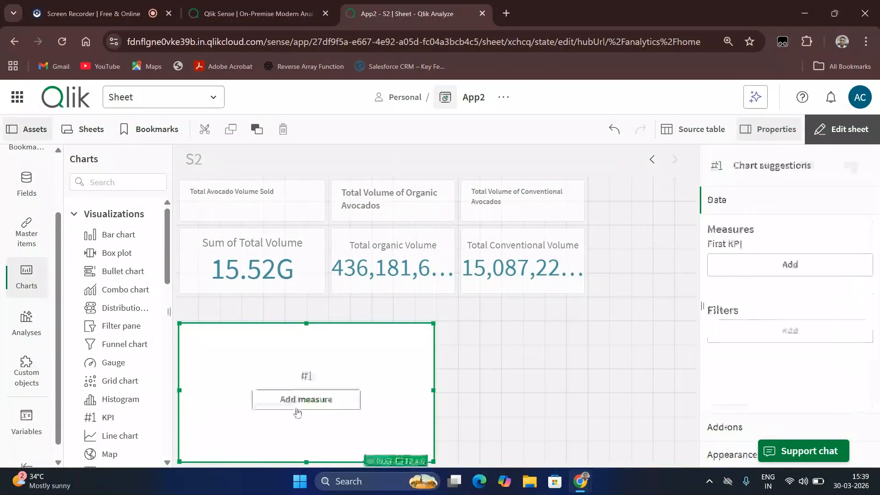
click(567, 351)
click(529, 254)
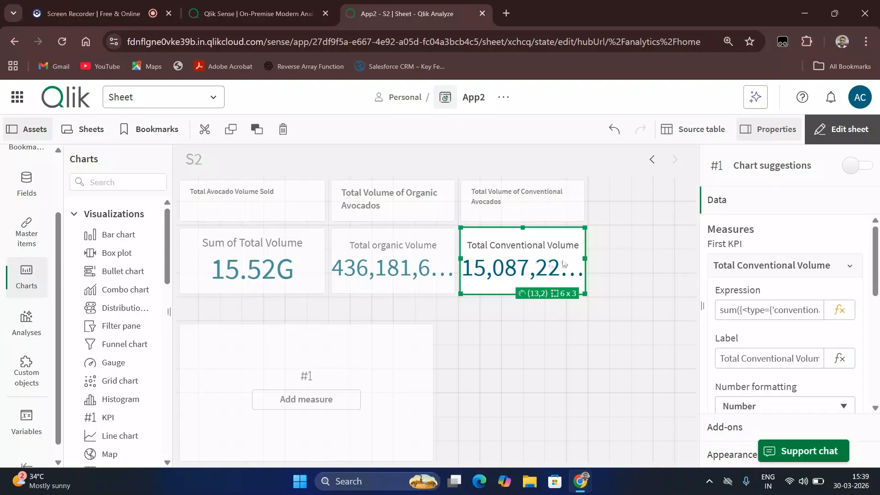
click(842, 129)
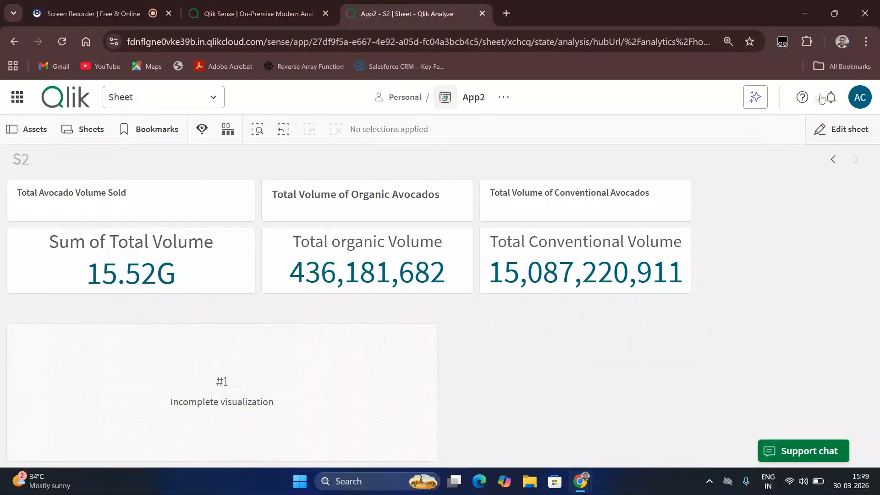
click(842, 135)
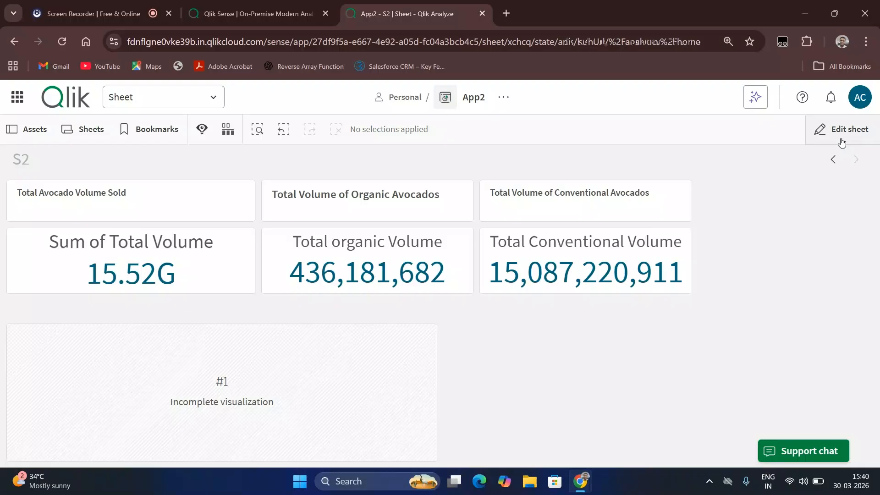
click(340, 399)
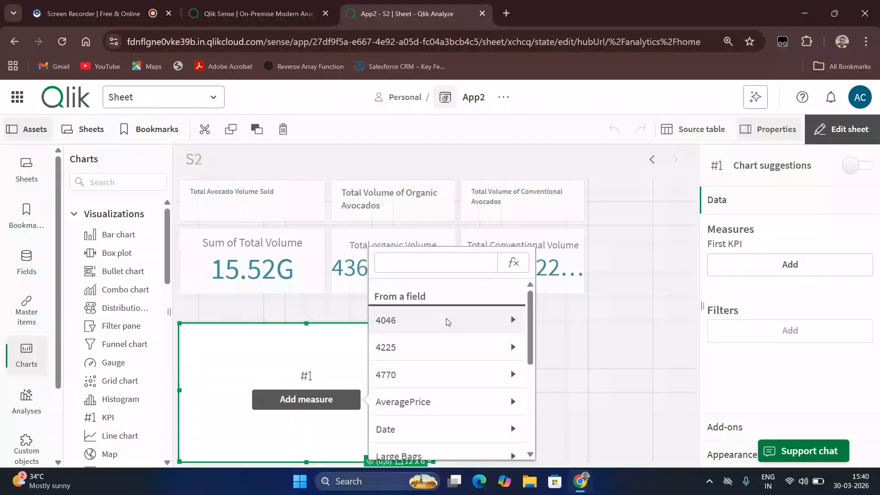
text(15)
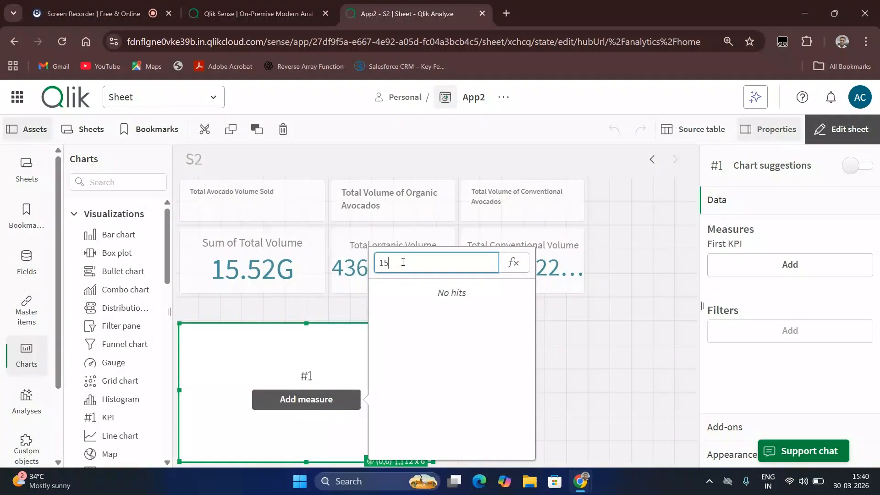
text(087220911/)
click(643, 324)
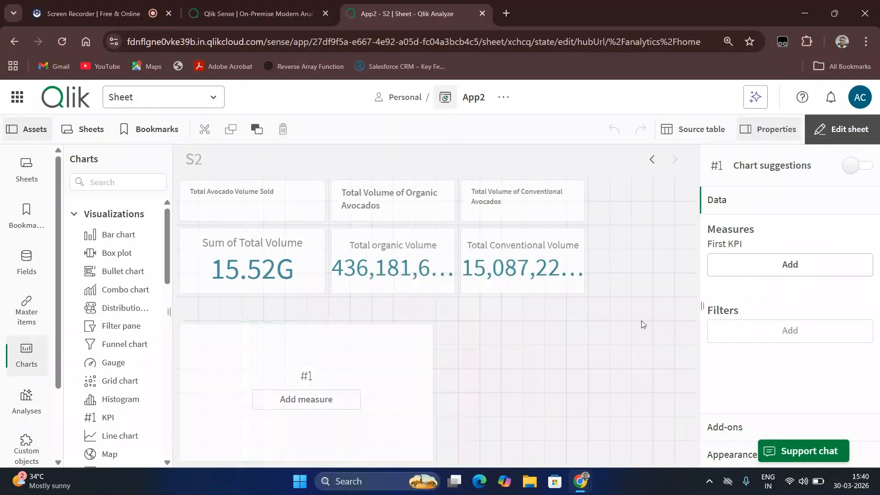
click(360, 269)
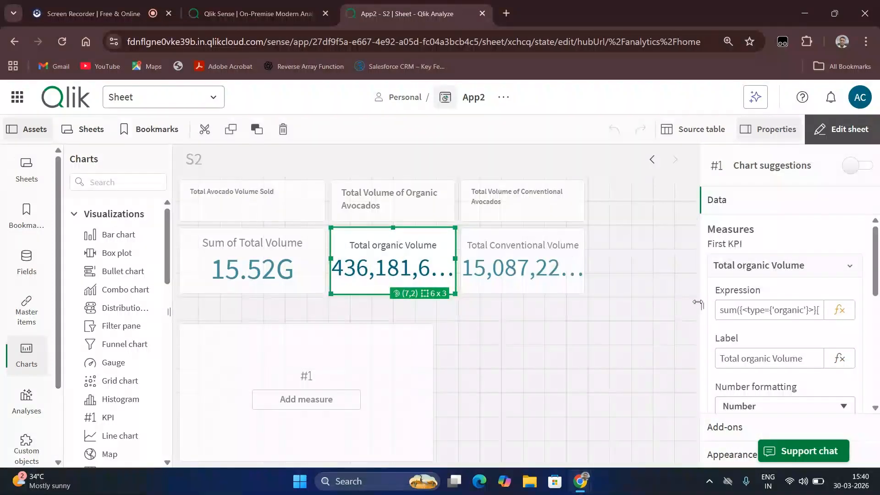
click(843, 129)
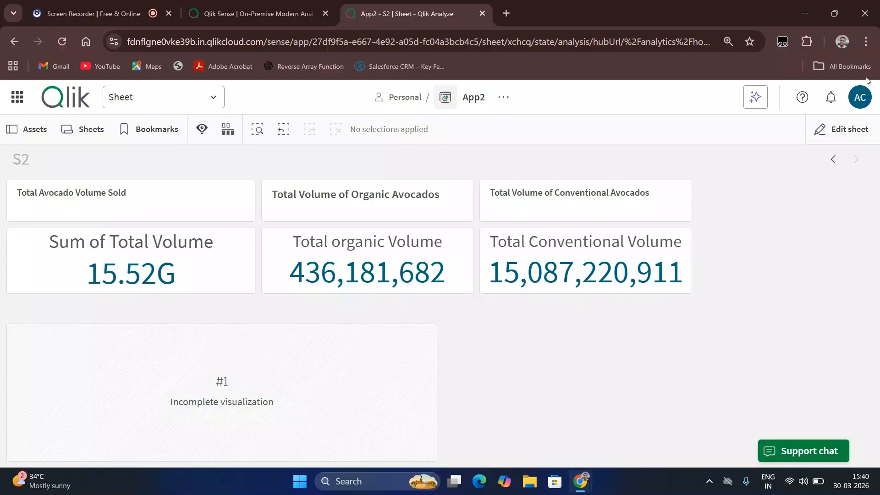
click(842, 138)
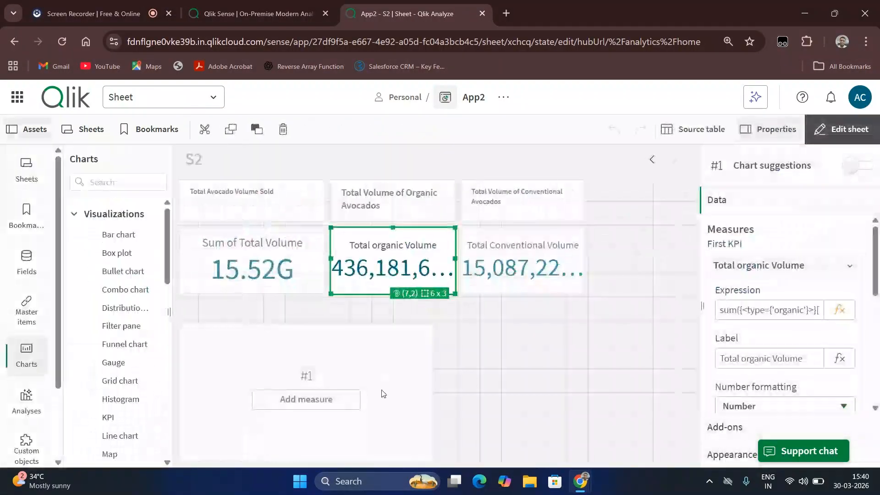
click(315, 400)
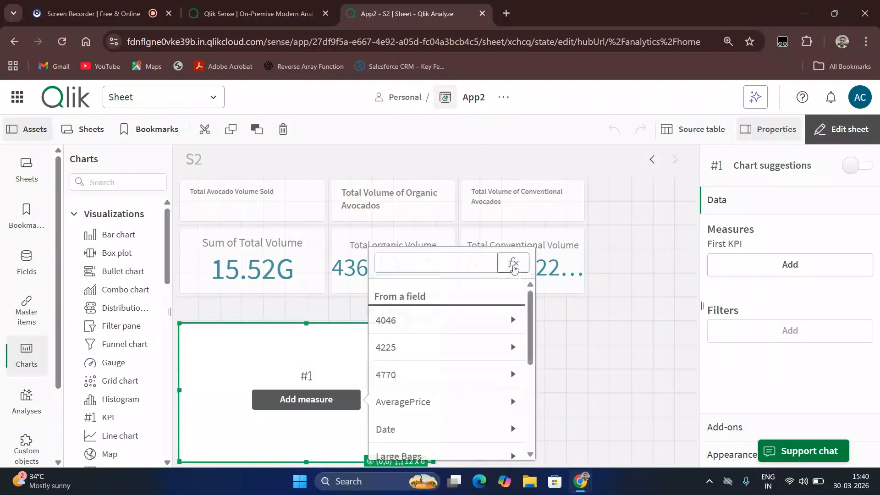
click(514, 267)
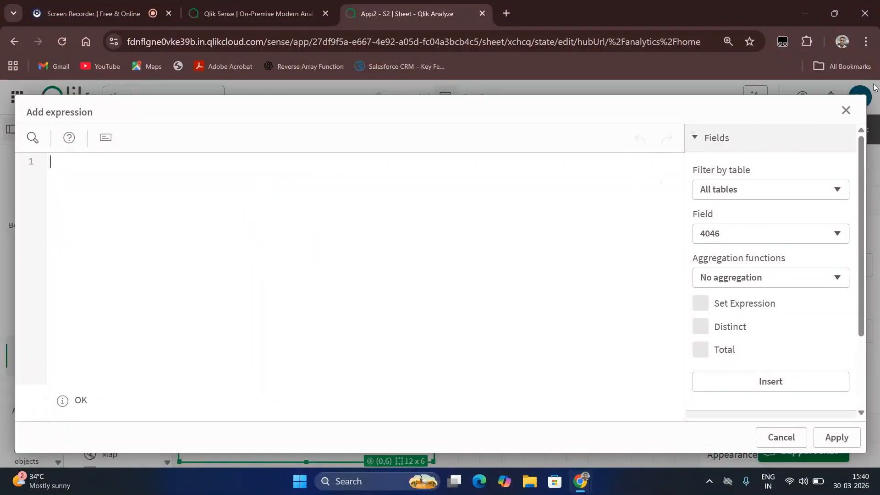
click(844, 112)
Widen the Total Conventional Volume KPI to the sheet's right edge with a height of three grid rows, so the full number fits
click(515, 251)
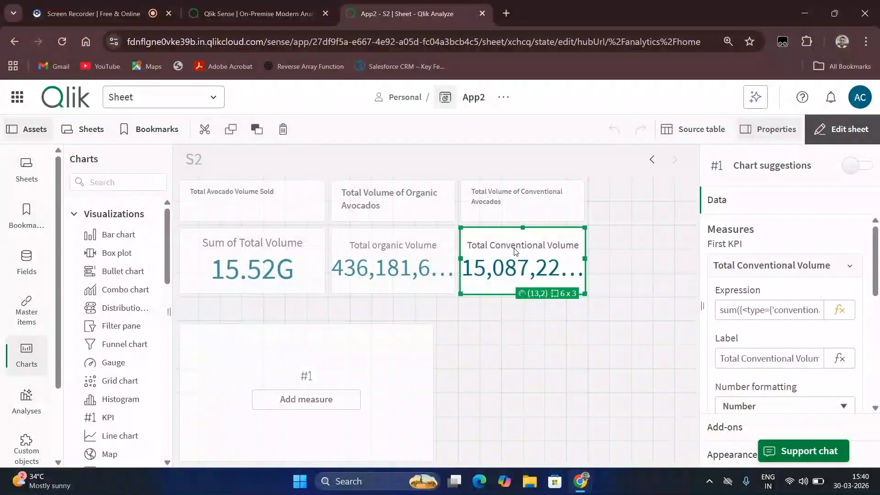
click(557, 260)
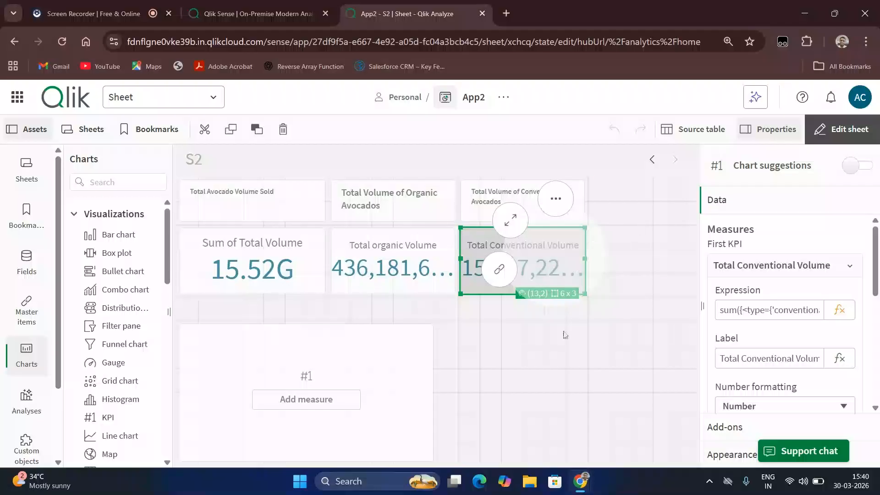
click(568, 276)
click(558, 261)
drag(584, 259, 672, 259)
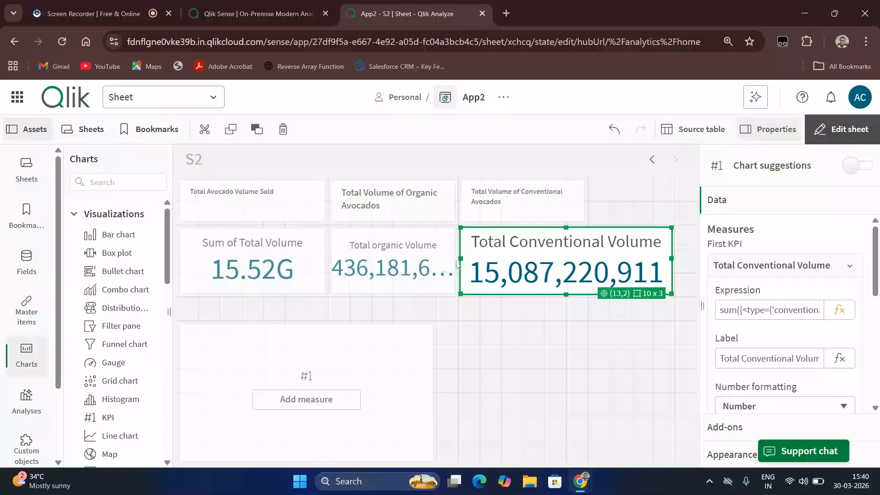
drag(461, 259, 504, 258)
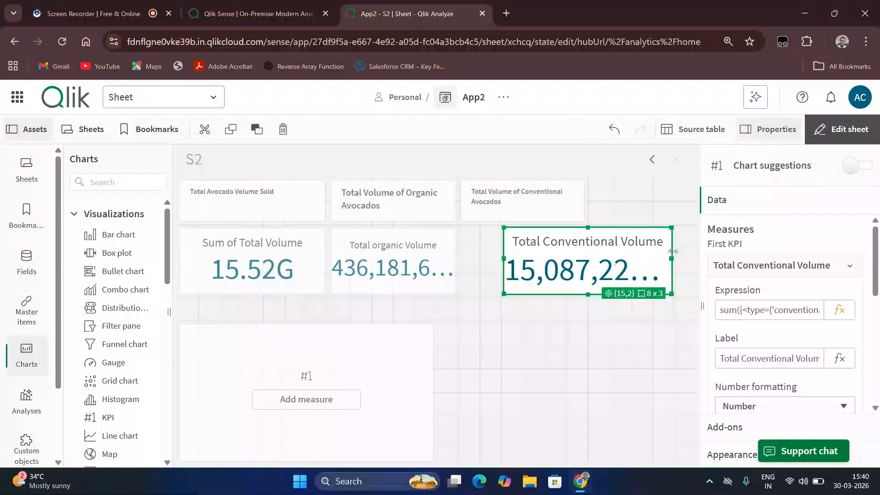
drag(672, 258, 699, 258)
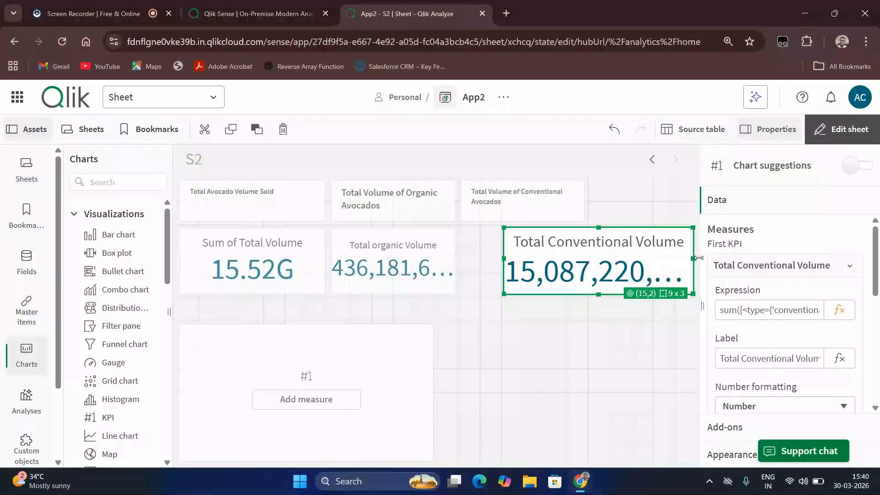
drag(597, 295, 597, 341)
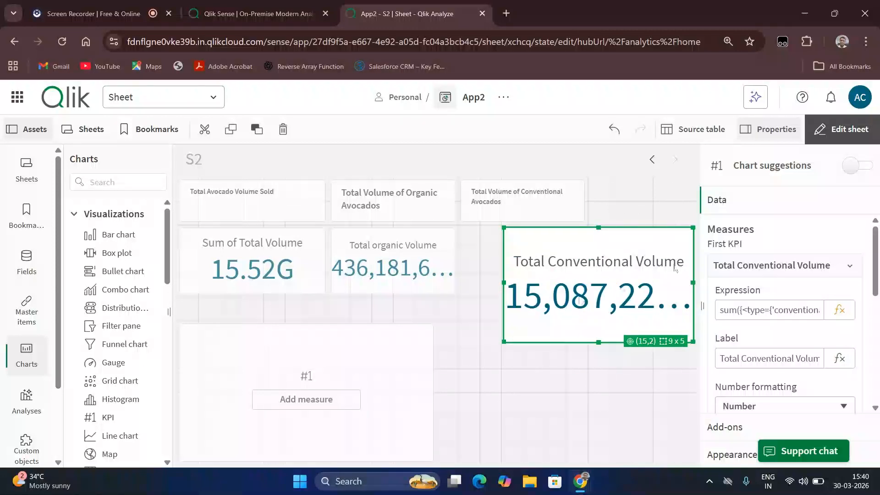
drag(504, 283, 459, 284)
drag(577, 342, 576, 294)
Move the Total organic Volume KPI below the Total Conventional Volume KPI and narrow the empty KPI to 8 grid columns
drag(378, 266, 465, 342)
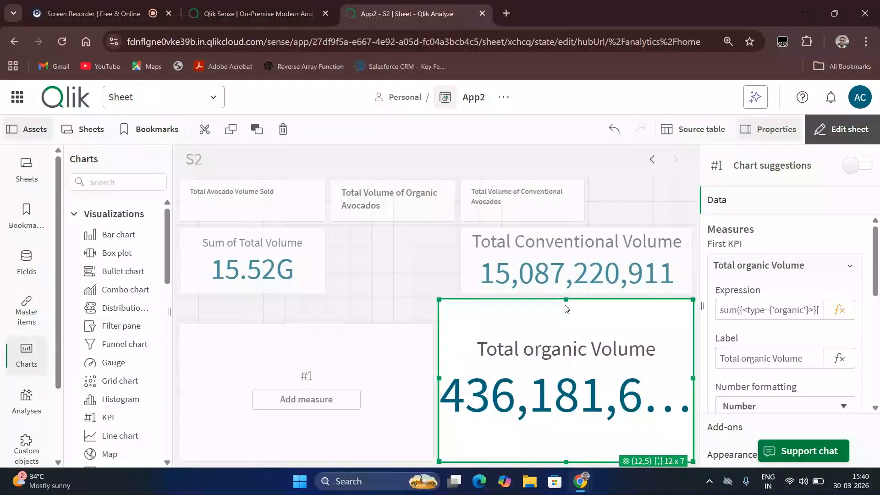
click(426, 387)
drag(434, 391, 350, 390)
Resize the Total organic Volume KPI to 15 x 3 grid cells
click(453, 389)
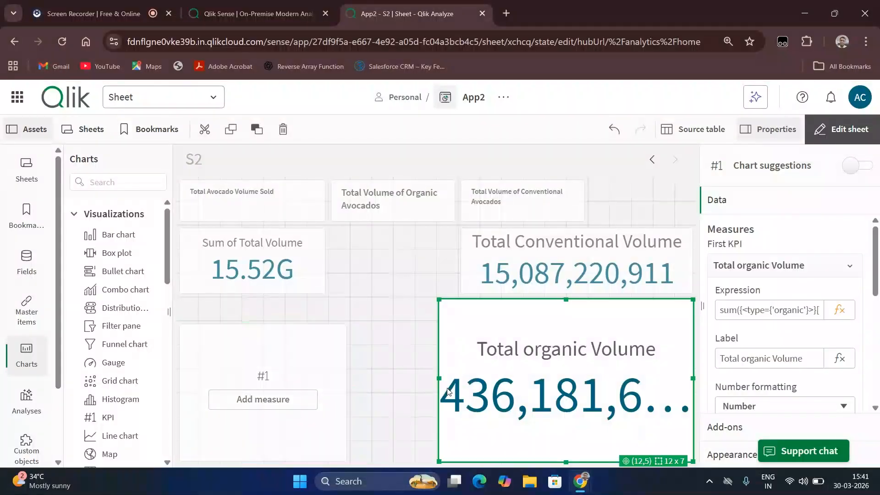
drag(440, 378, 392, 381)
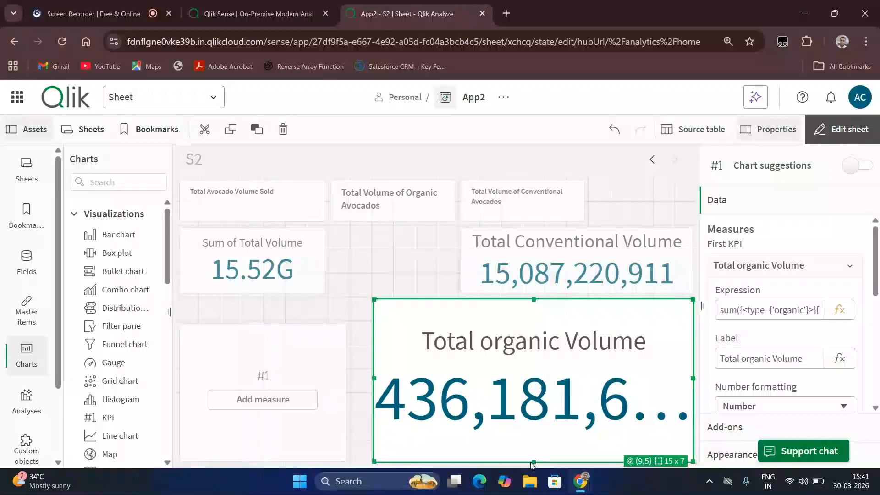
drag(532, 461, 535, 362)
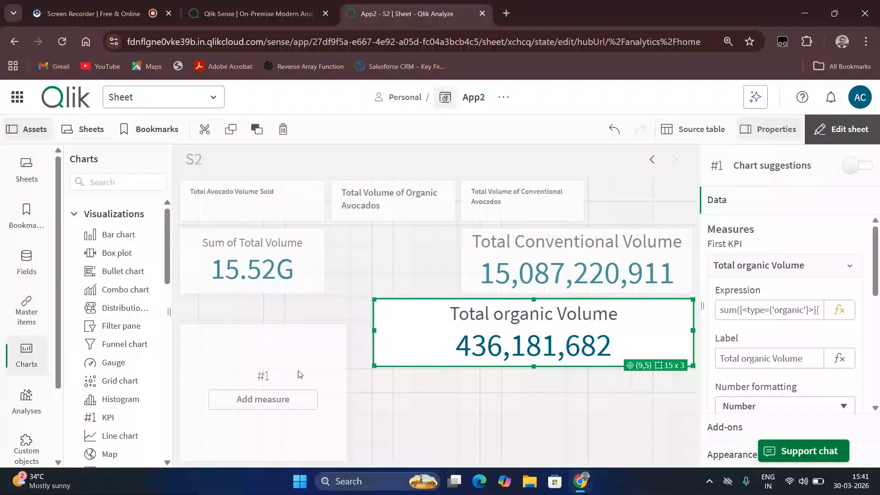
click(285, 399)
click(423, 263)
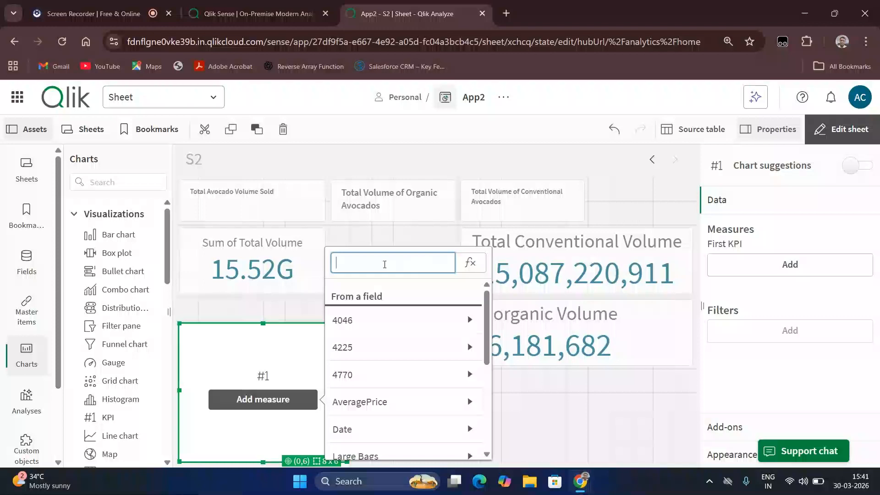
text(150)
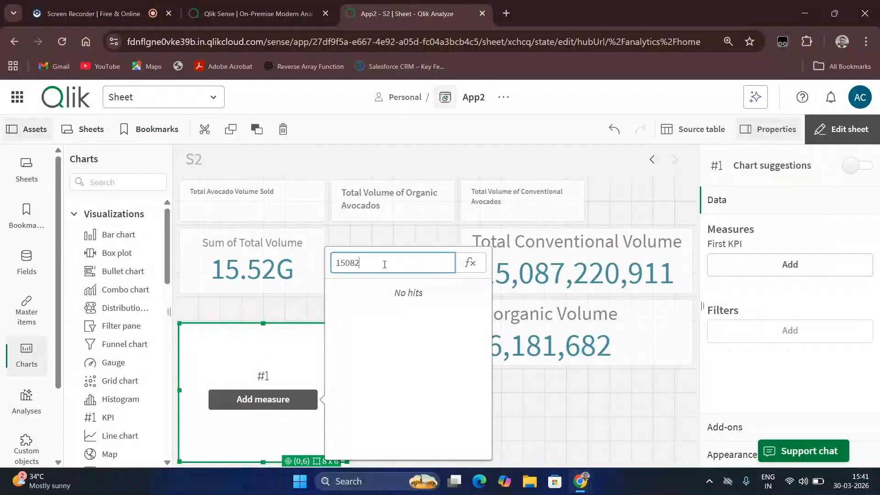
text(87220911/)
text(416181682)
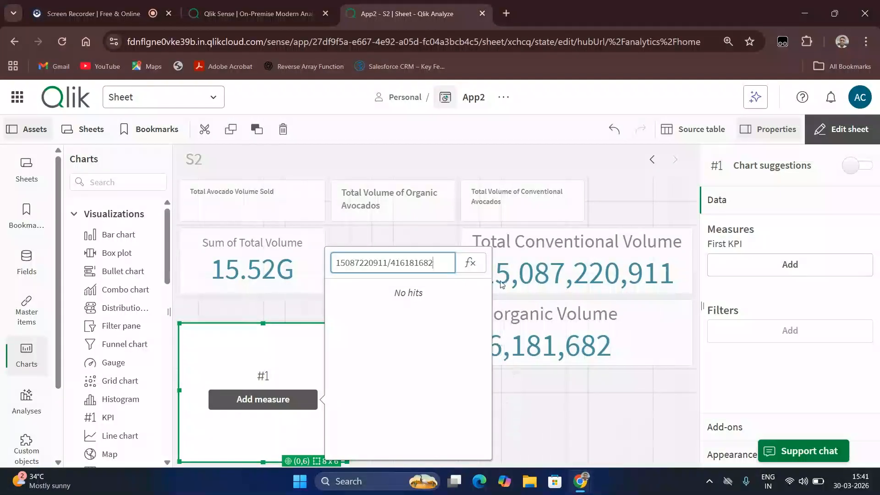
click(472, 265)
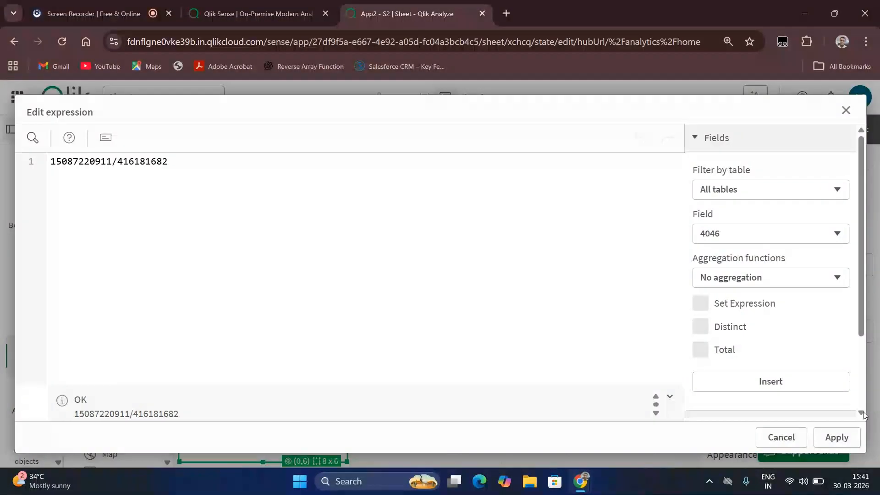
click(836, 437)
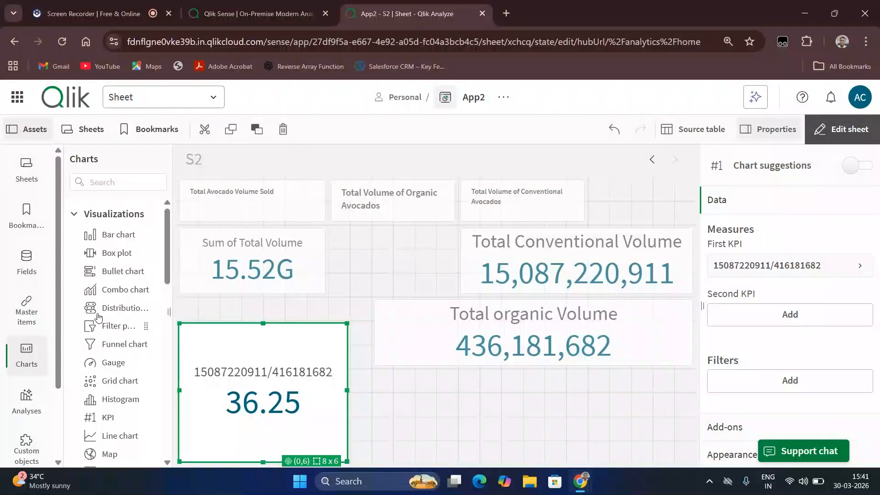
mouse_move(136, 417)
mouse_down()
mouse_move(389, 398)
mouse_move(295, 319)
mouse_move(131, 354)
mouse_move(121, 414)
mouse_up()
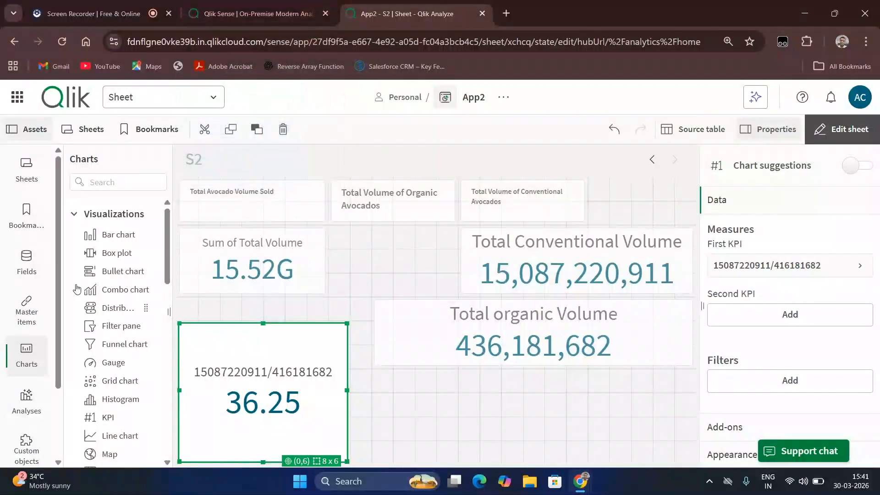
click(71, 10)
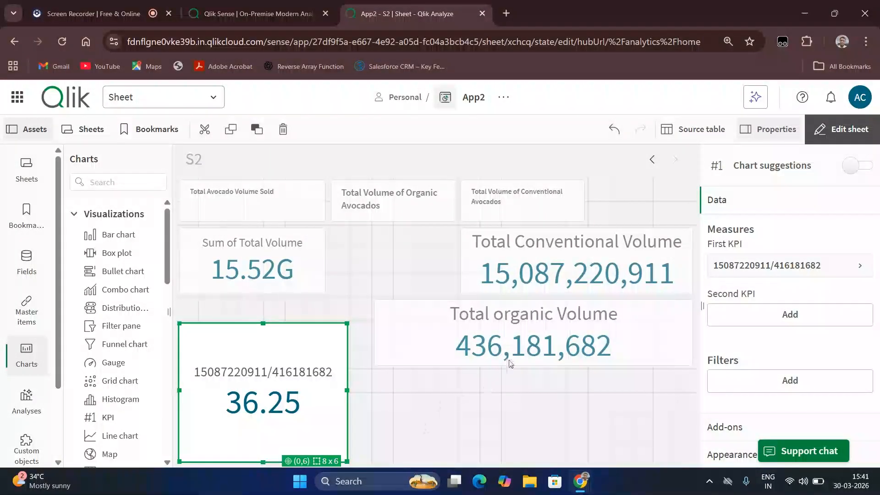
Fit the Total organic Volume KPI between the other two volume KPIs and narrow the Total Conventional Volume KPI to 6 x 3 grid cells
click(522, 337)
drag(694, 330, 457, 258)
click(660, 255)
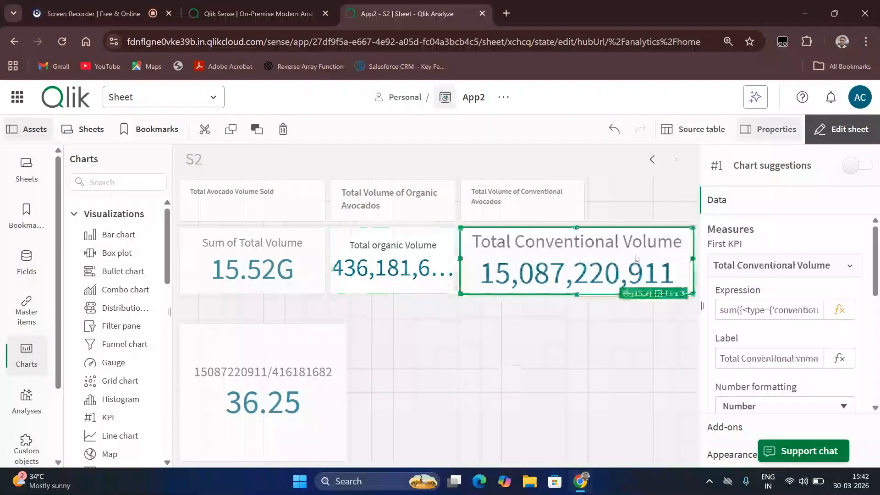
drag(689, 263, 582, 257)
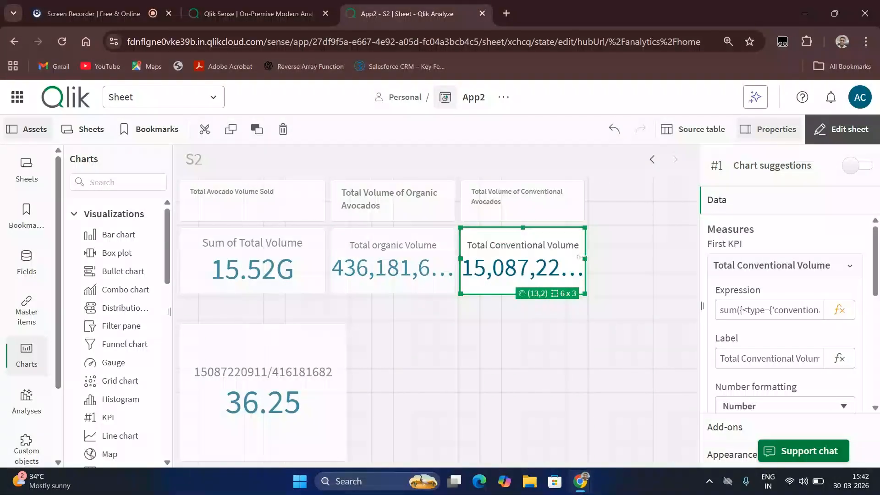
click(431, 429)
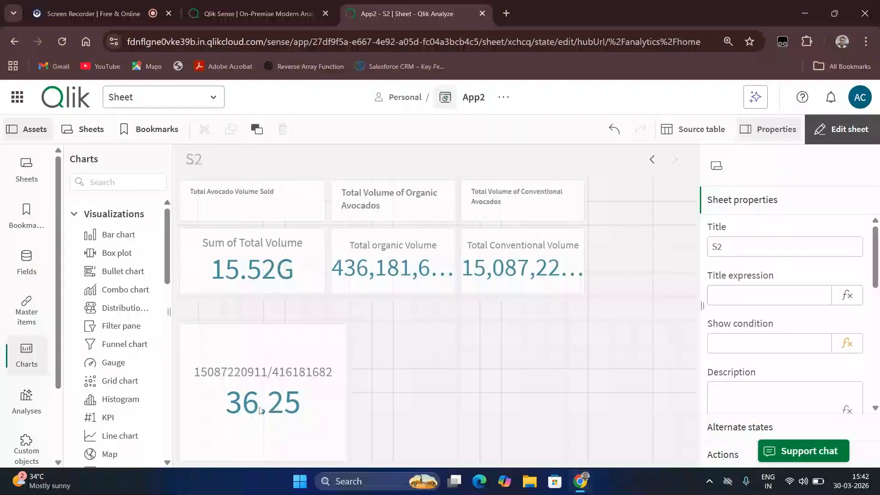
click(259, 414)
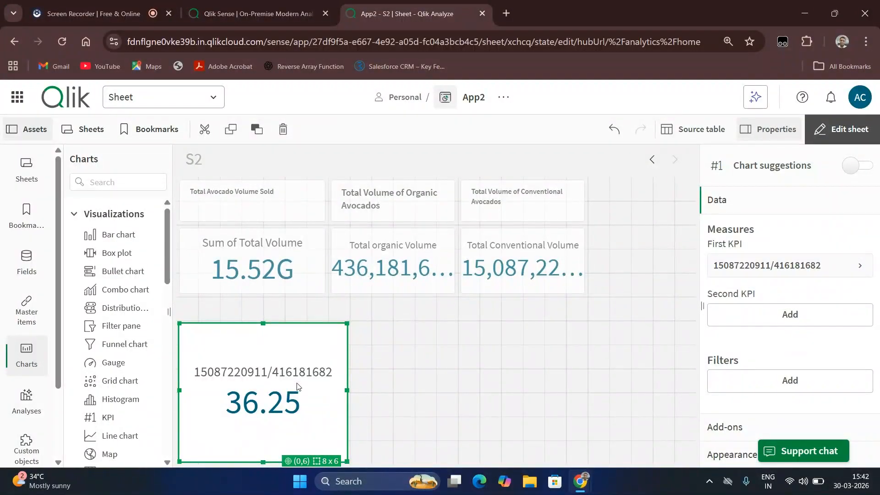
click(795, 270)
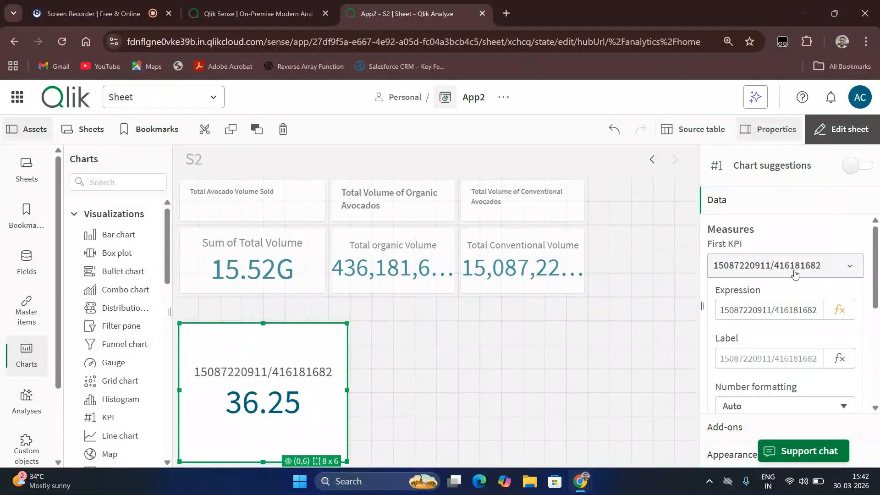
click(785, 359)
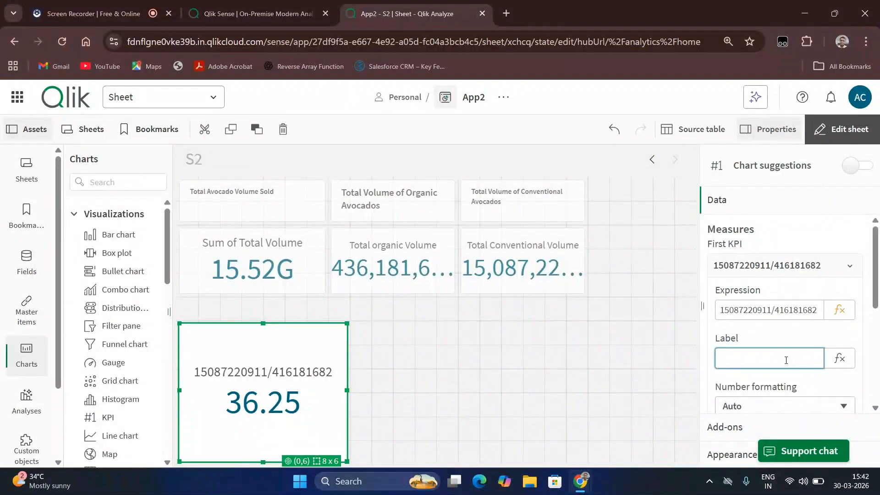
text(Percentage more conventi)
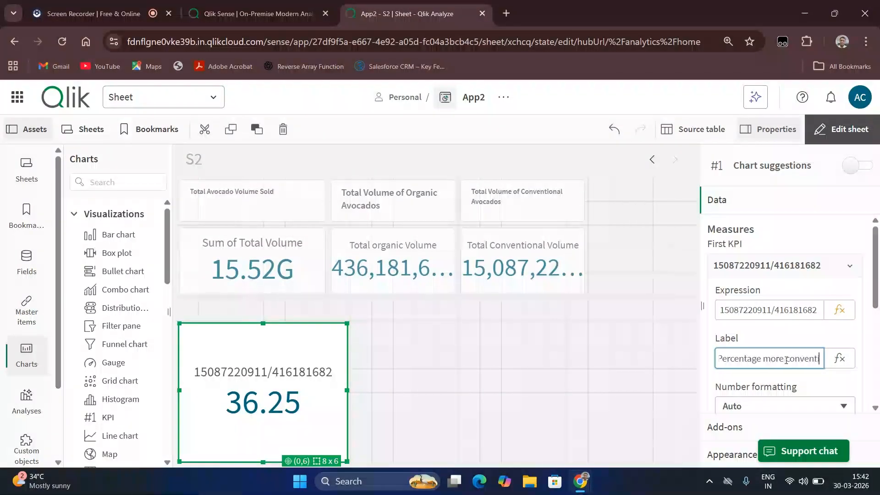
text(onal sale)
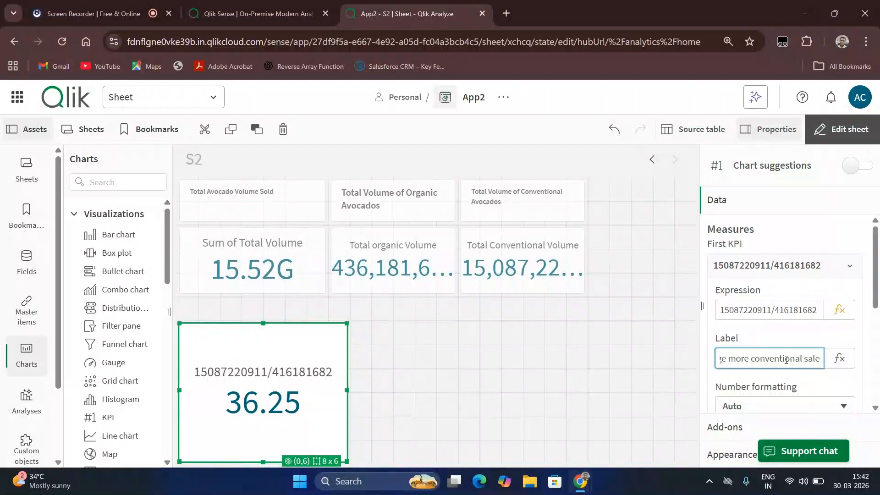
Move the percentage KPI beside the Total Conventional Volume KPI and trim its height to match the KPI row
drag(300, 373, 672, 274)
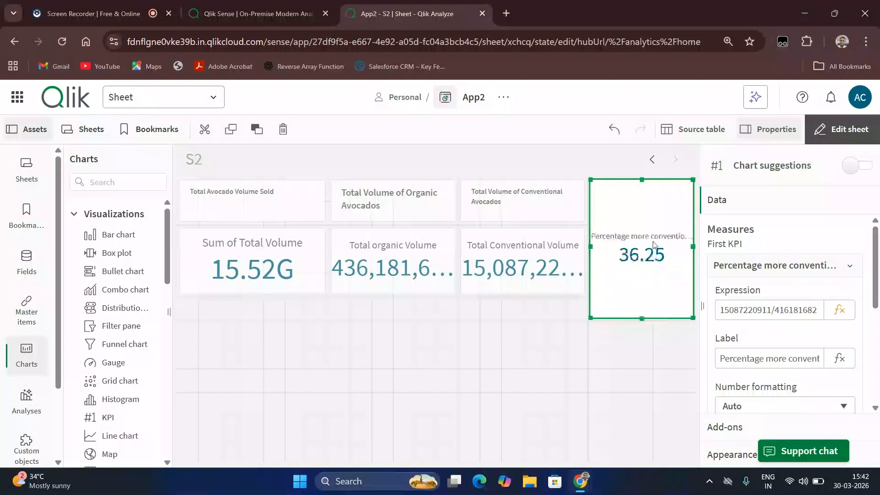
drag(643, 179, 643, 227)
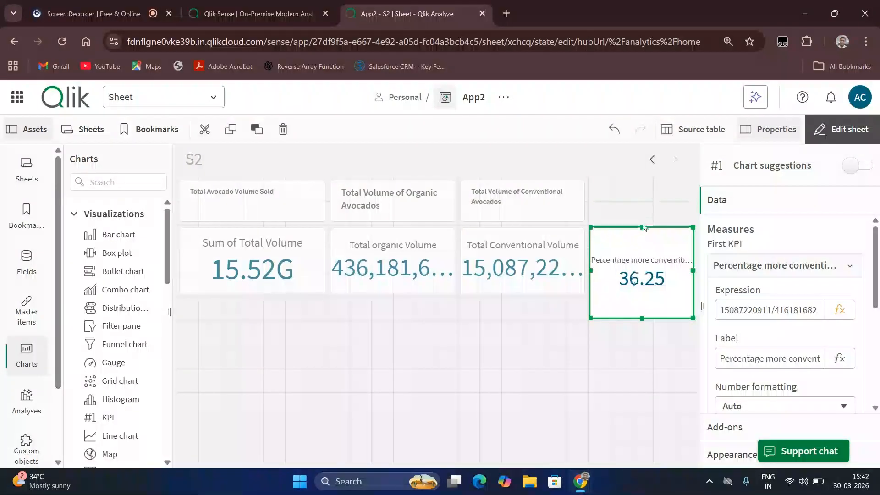
drag(642, 317, 642, 294)
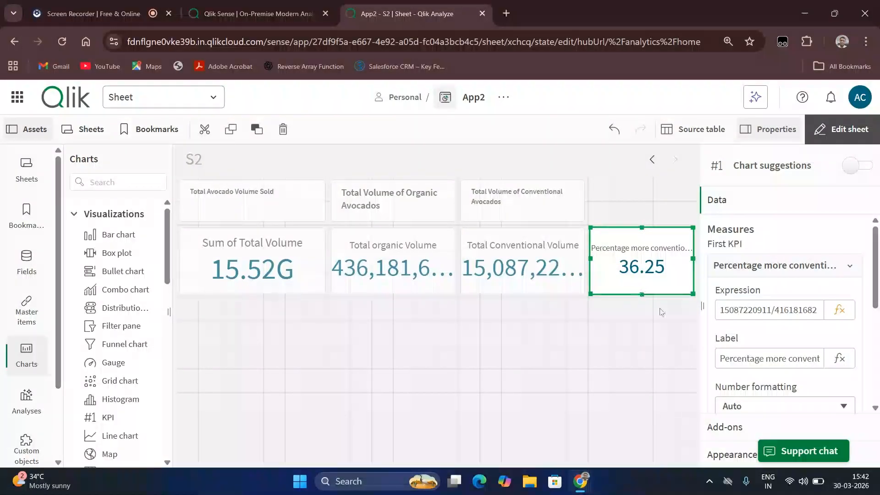
click(652, 358)
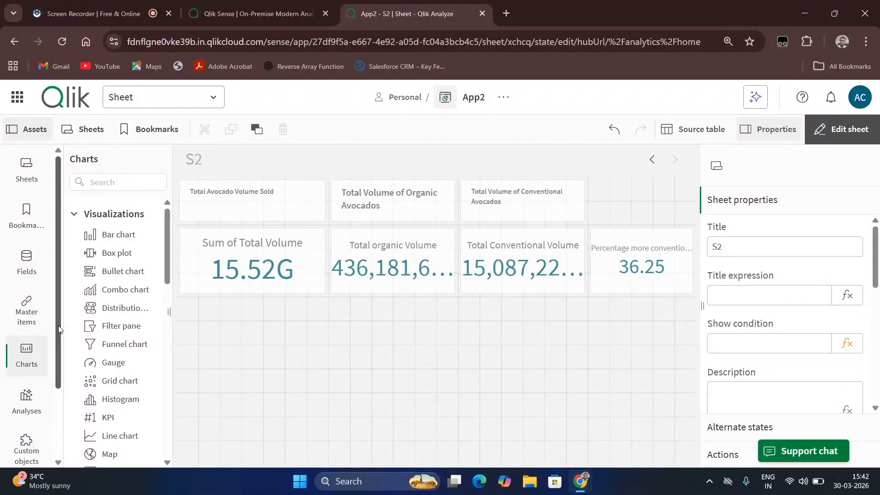
click(92, 13)
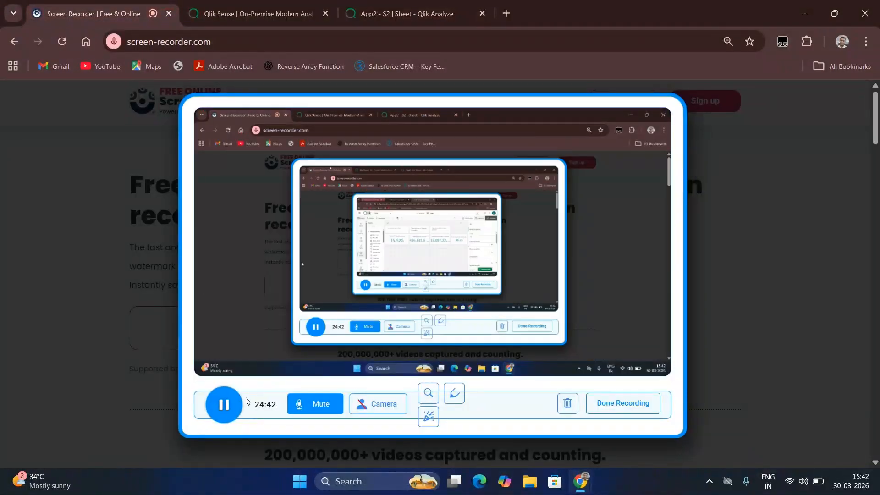
click(366, 14)
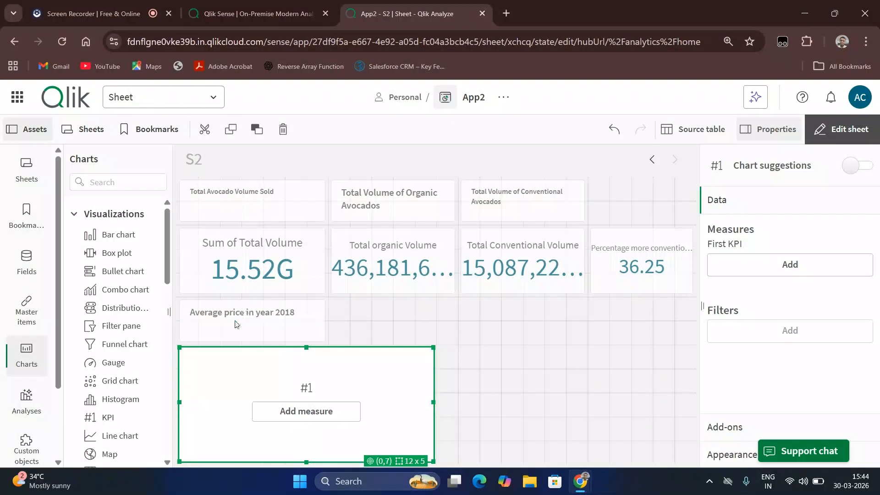
click(236, 324)
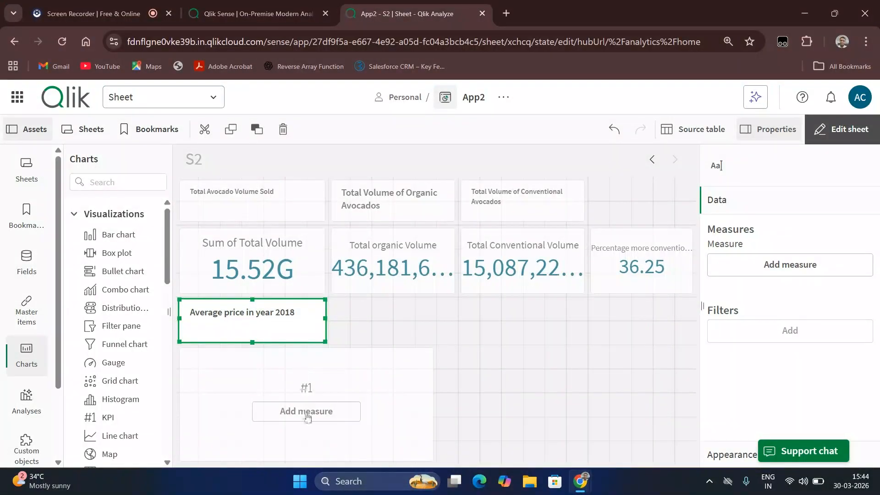
Preview the avocado table's data in the Data load editor to check its date and average price fields
click(174, 100)
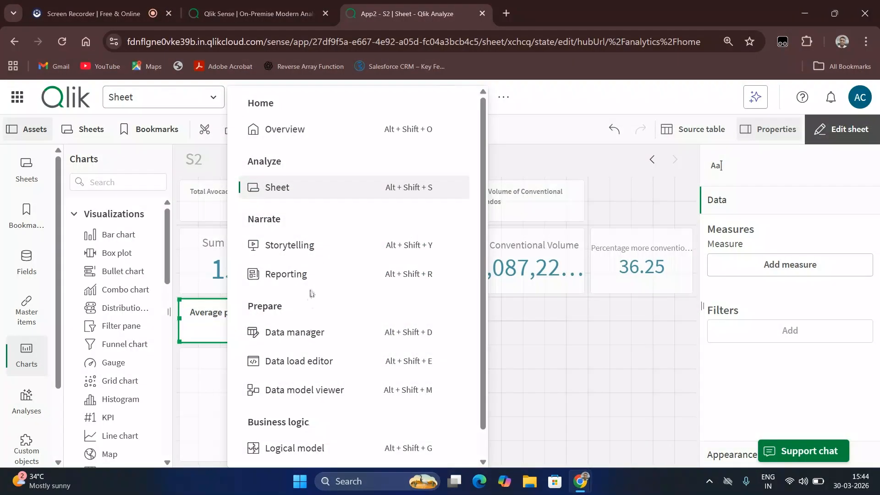
click(302, 367)
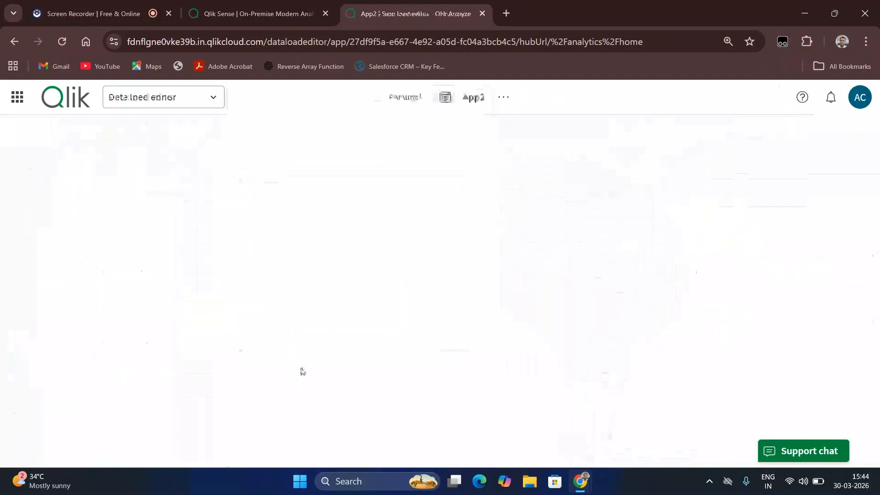
click(79, 248)
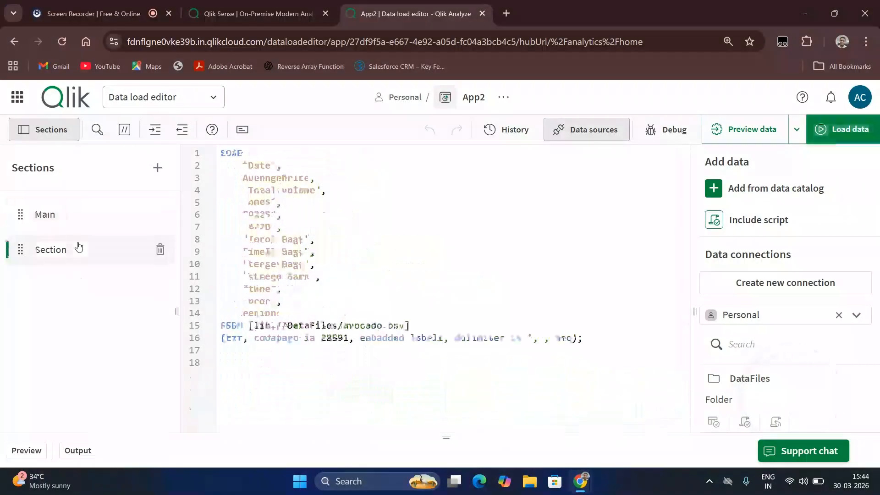
drag(447, 436, 442, 250)
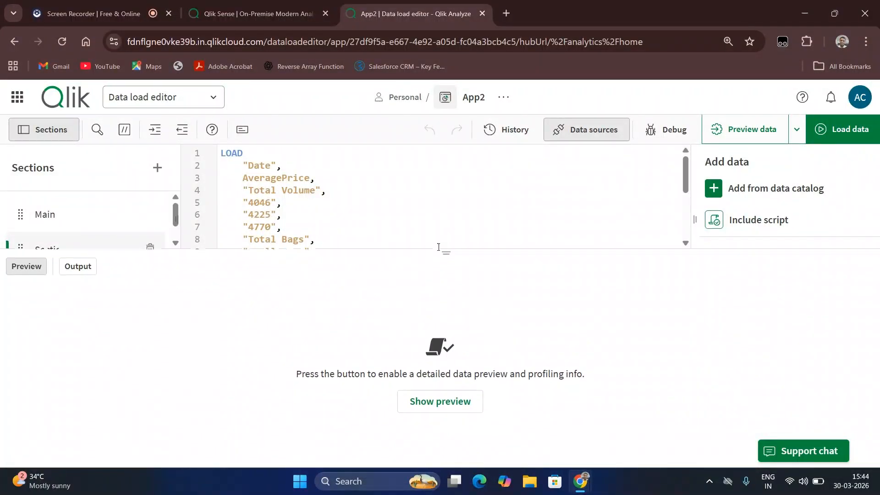
click(431, 402)
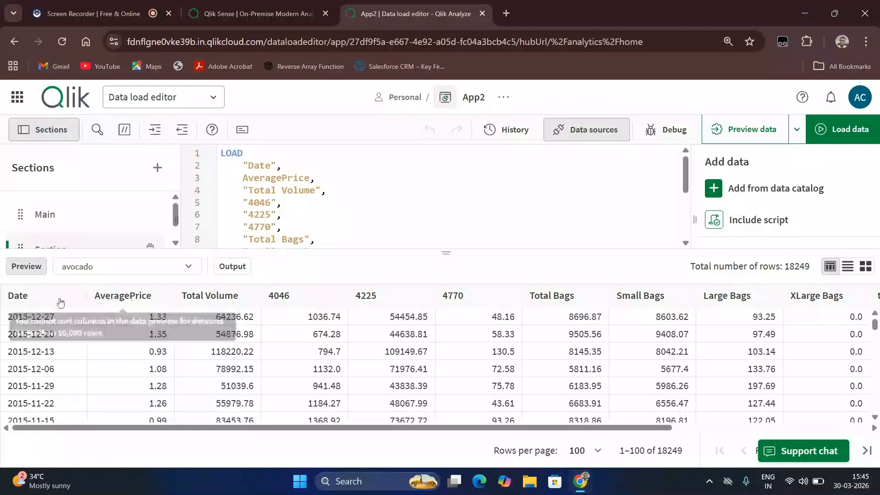
Return to the S2 sheet and enter avg([Average Price]) as the measure expression of the empty KPI
click(192, 94)
click(321, 195)
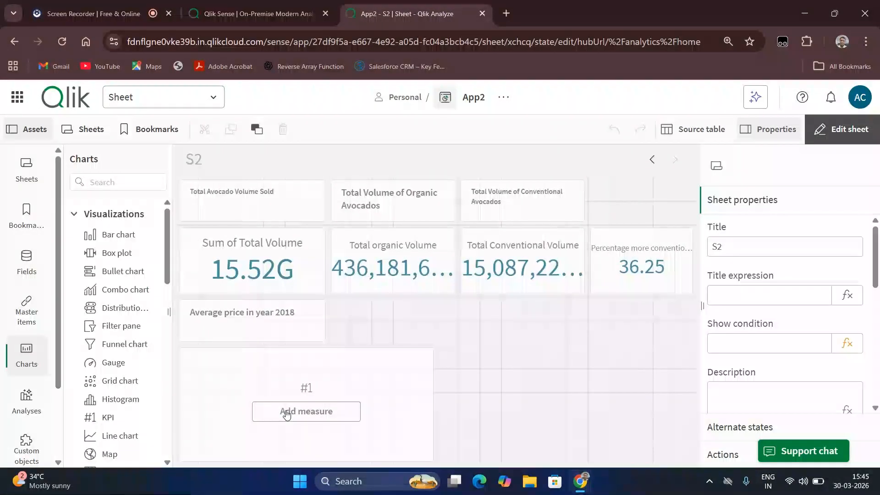
click(287, 413)
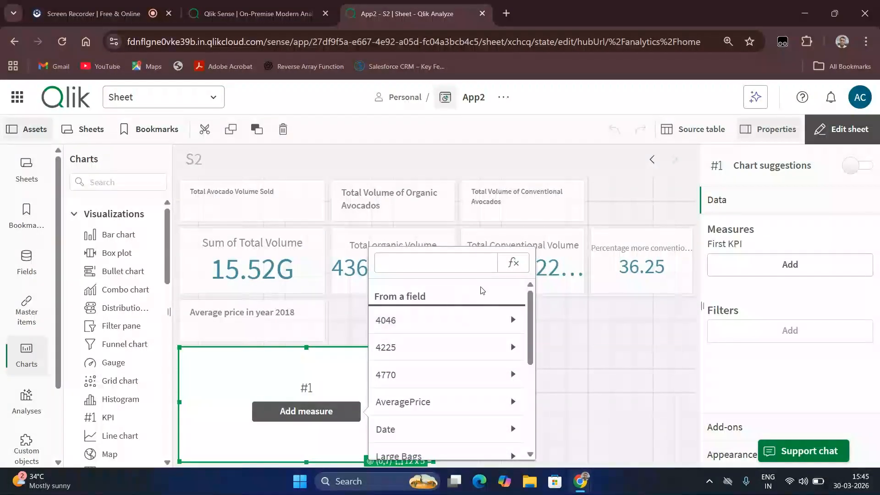
click(513, 262)
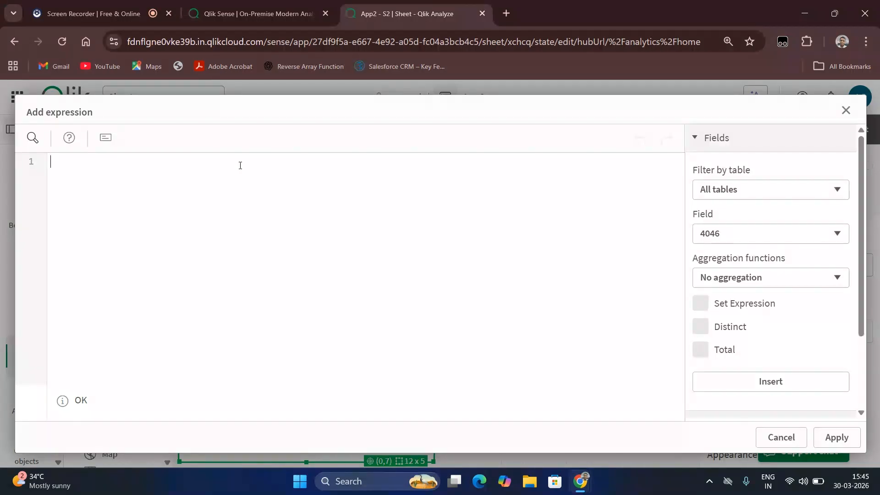
text(avg)
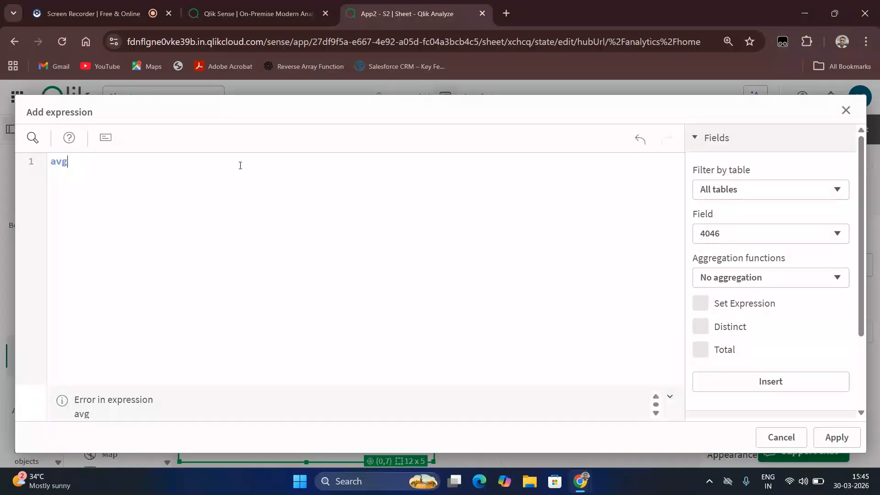
text(()[)
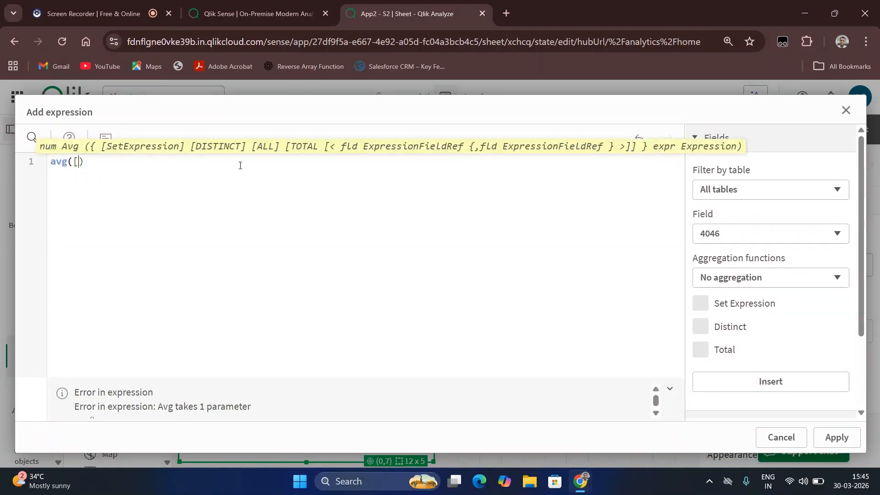
text(Average )
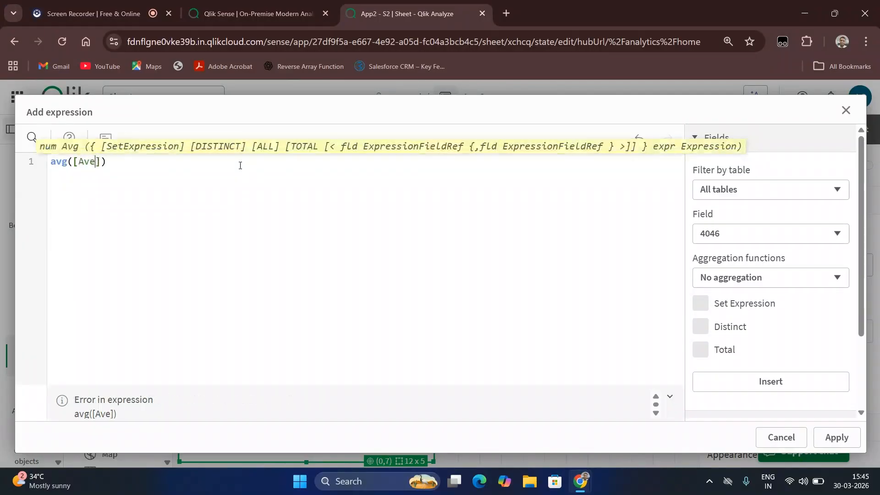
text(Price)
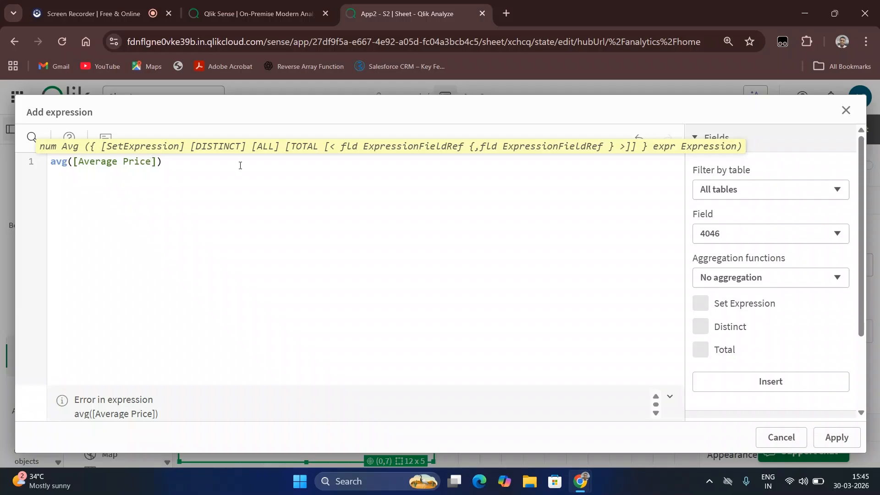
Insert the set modifier {<year={2018}>} before [Average Price] in the avg expression
key(Left)
key(Left)
key(Left)
key(Left)
key(Left)
key(Left)
text({)
text(<>})
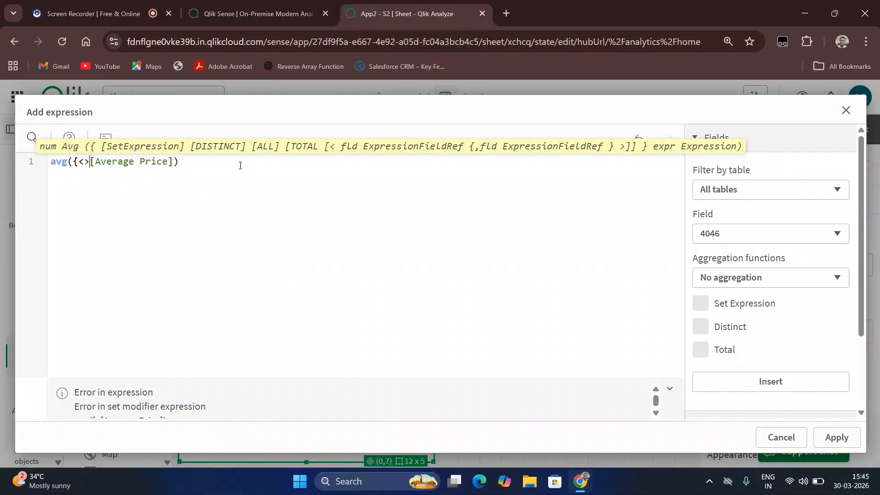
key(Left)
key(Left)
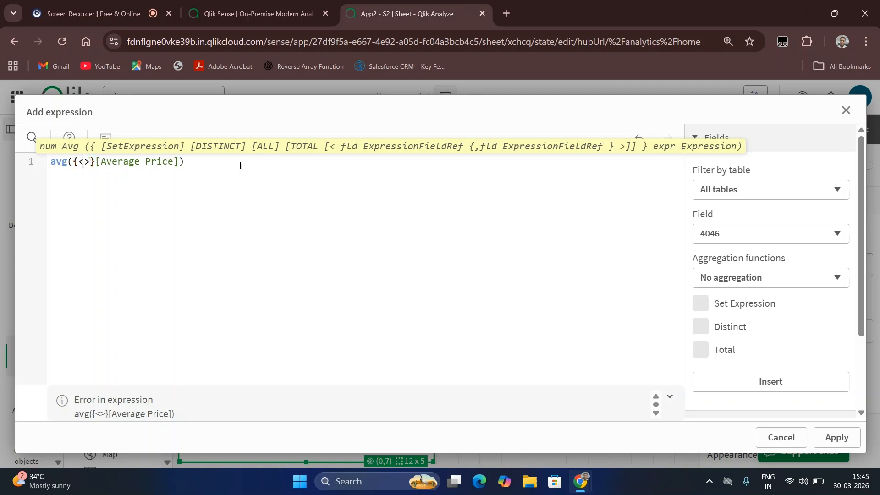
text(year)
text(={})
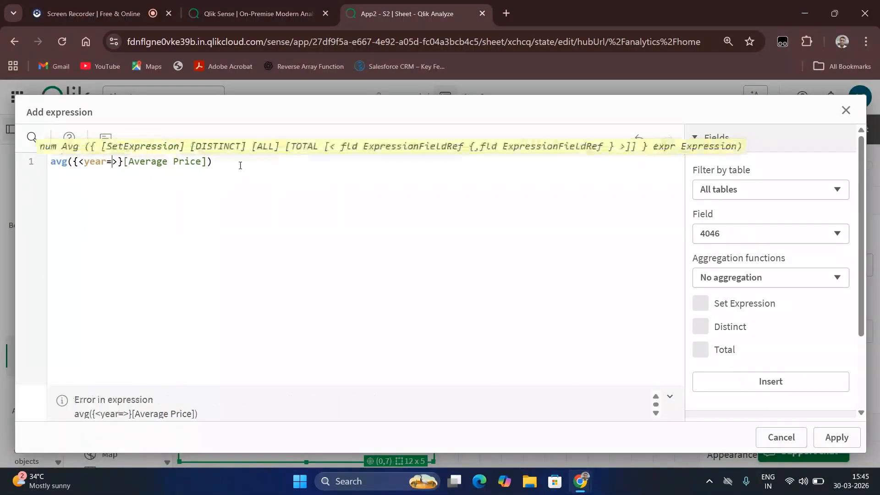
text(2018)
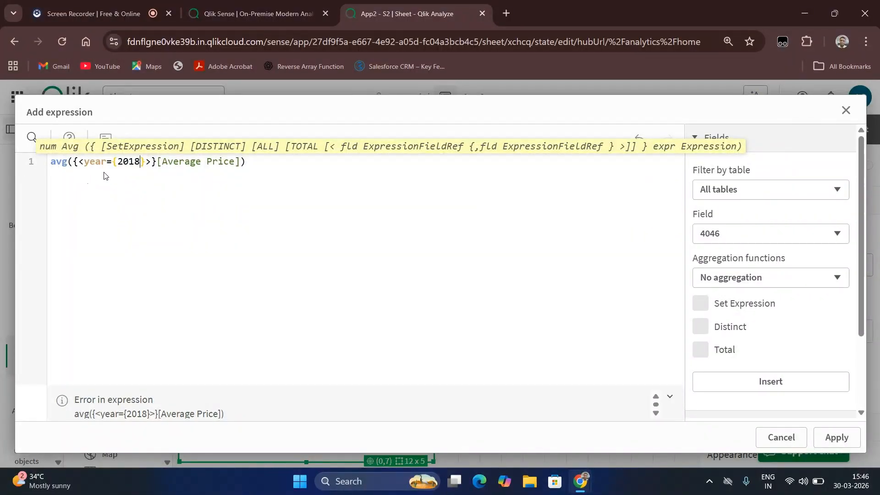
Rewrite the set modifier as {<Year={2018}>} using the suggested Year function name, and apply the expression to the KPI
key(BackSpace)
key(BackSpace)
key(BackSpace)
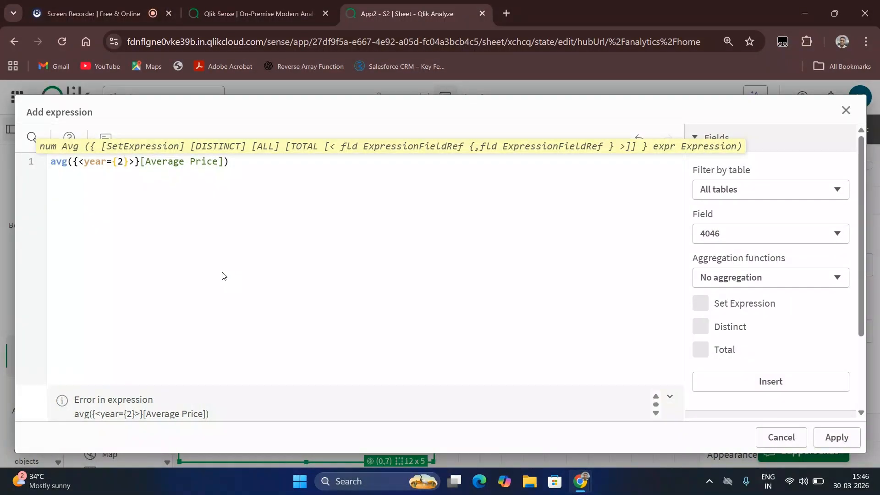
key(BackSpace)
key(BackSpace)
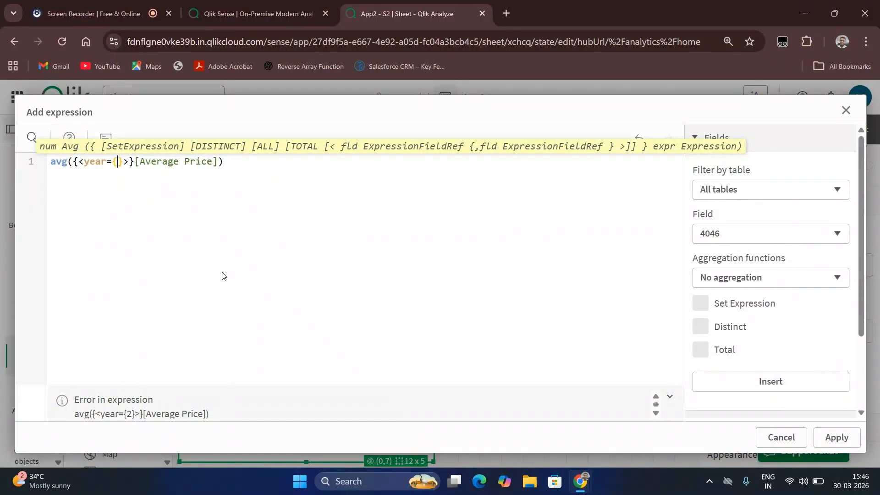
key(BackSpace)
key(BackSpace)
key(BackSpace)
key(BackSpace)
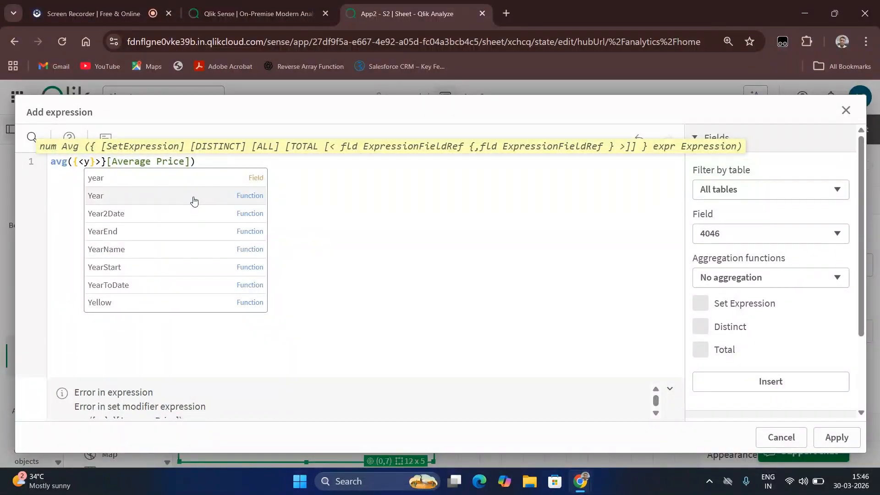
click(194, 201)
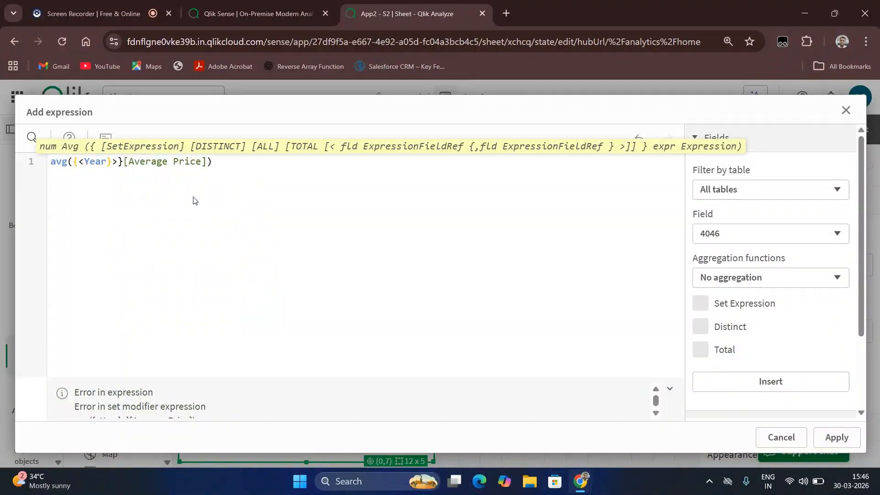
text(={)
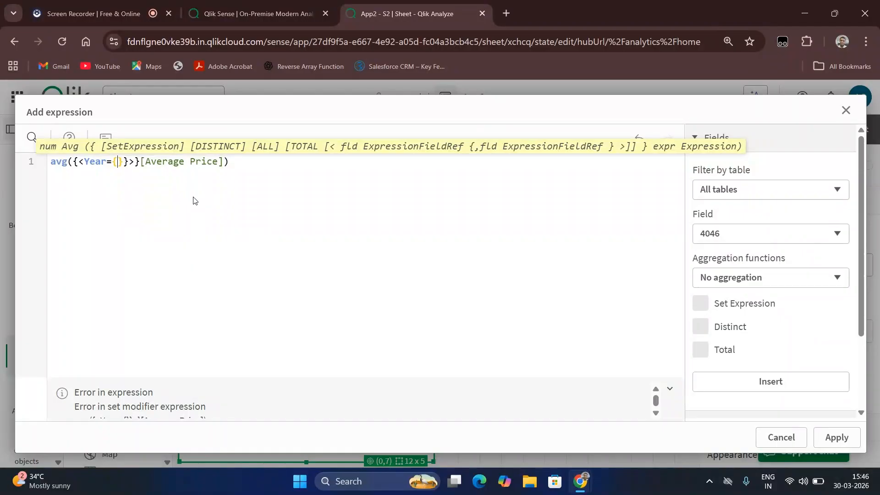
text(2018)
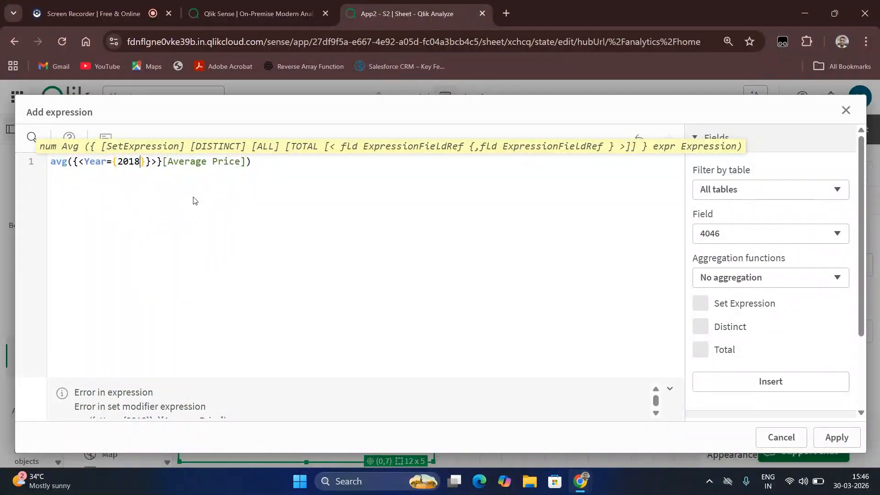
key(BackSpace)
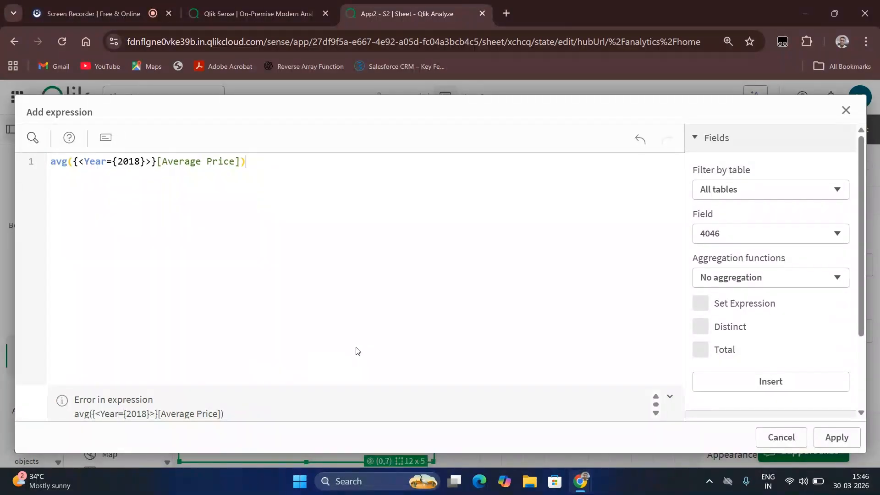
click(837, 438)
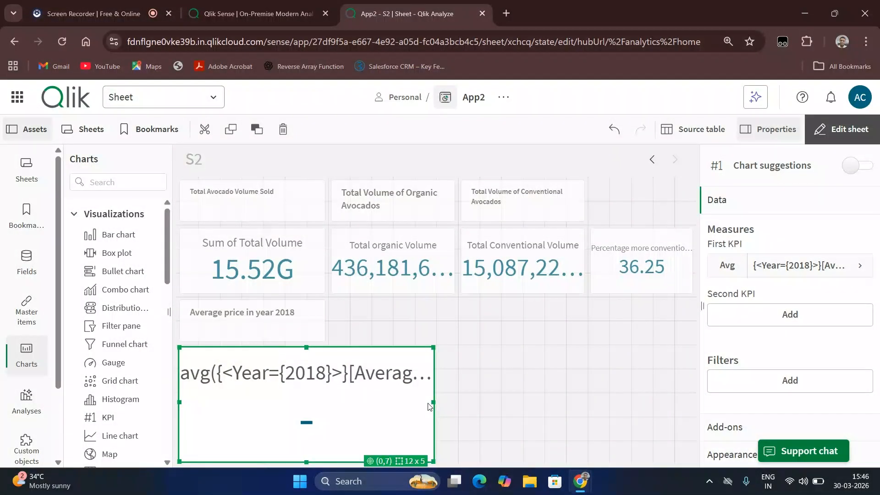
Return to the S2 sheet, place a new KPI below the "Average price in year 2018" text, and open its measure expression for editing
click(441, 407)
click(92, 13)
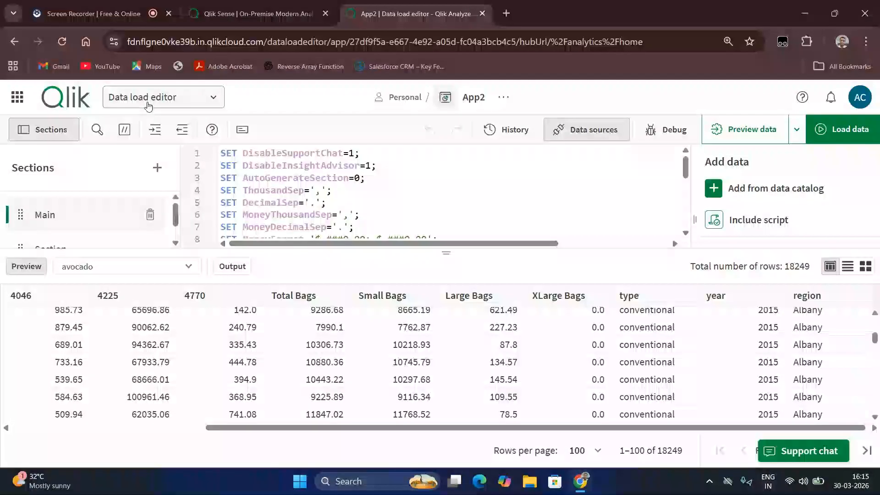
click(148, 106)
click(303, 188)
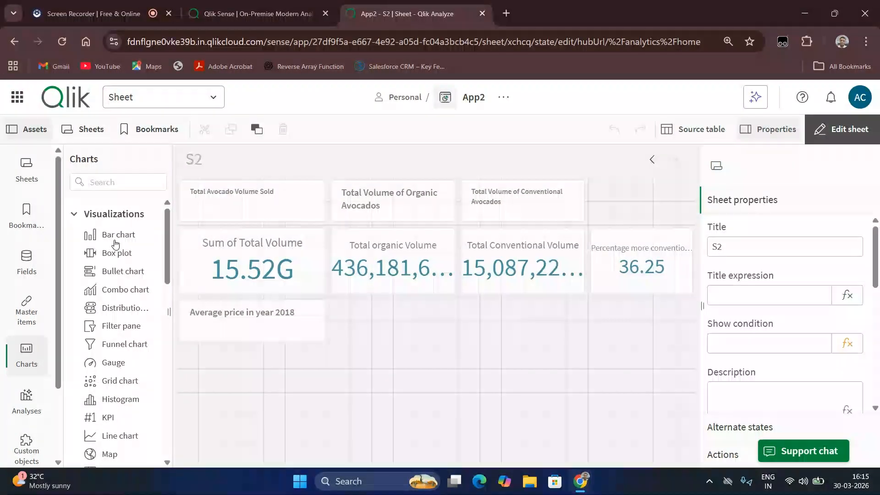
drag(123, 418, 281, 361)
click(280, 411)
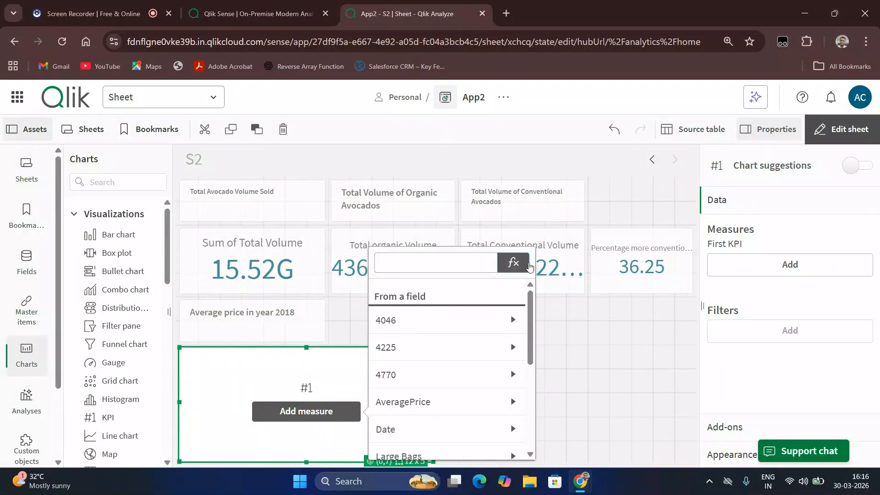
click(516, 264)
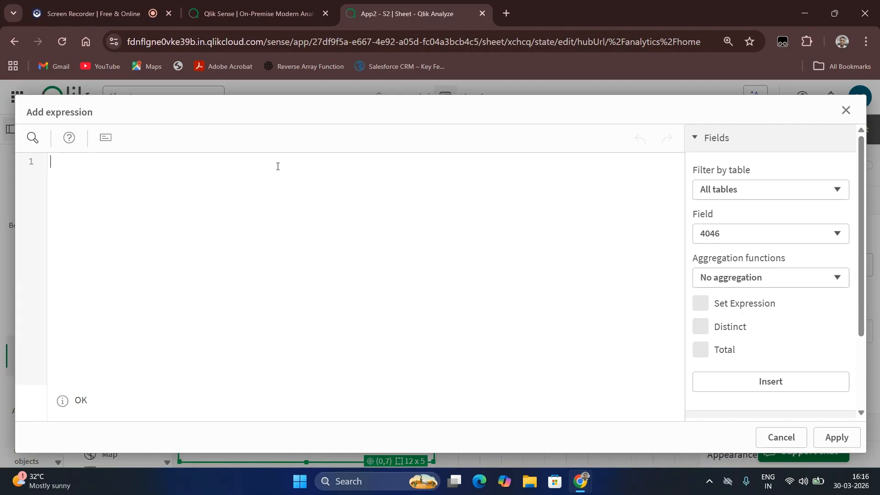
Enter AVG([Average Price]) as the new KPI's measure expression
text(=)
key(BackSpace)
text(AVG)
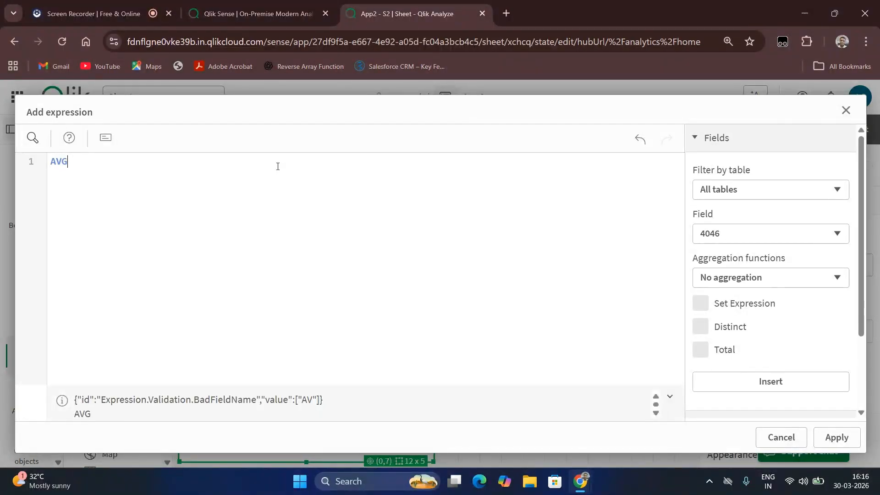
text(())
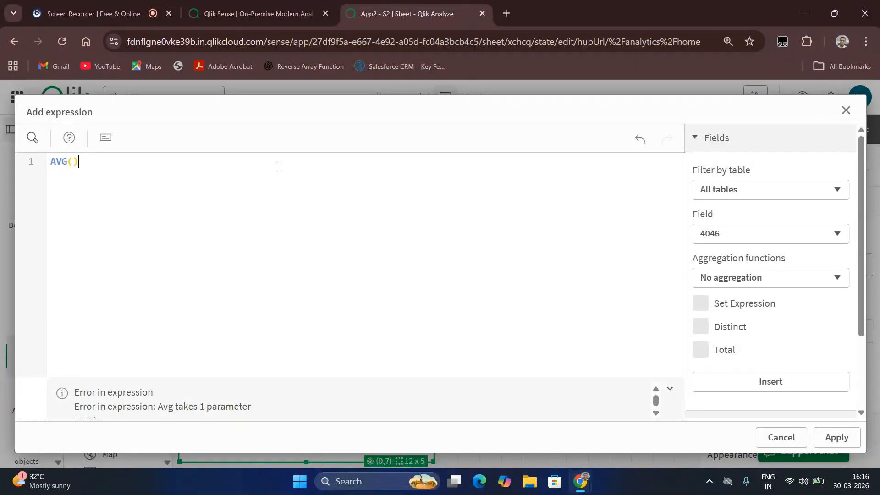
text([Aver)
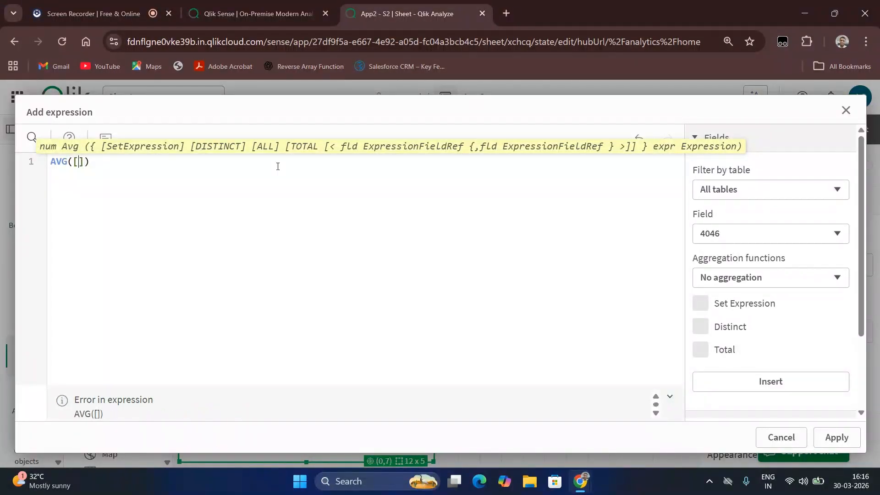
text(age Price)
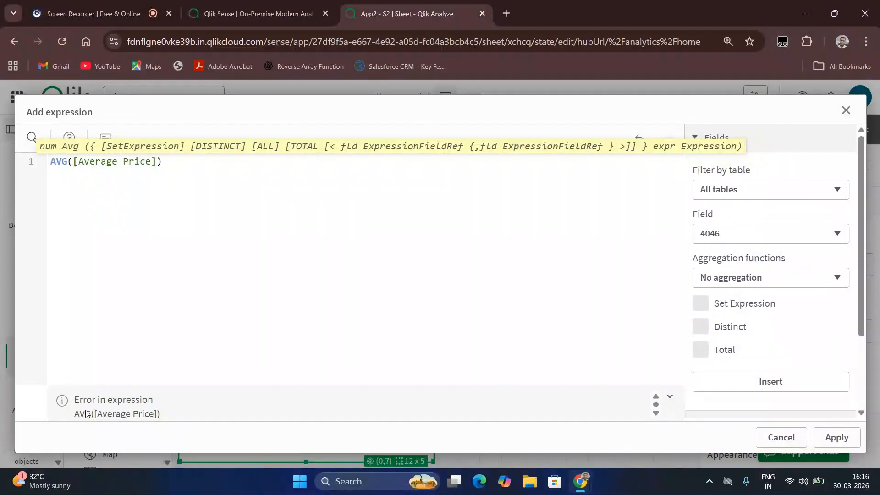
Try Average and the suggested AveragePrice as the function name, and restore AVG
click(68, 164)
key(BackSpace)
key(BackSpace)
text(verage)
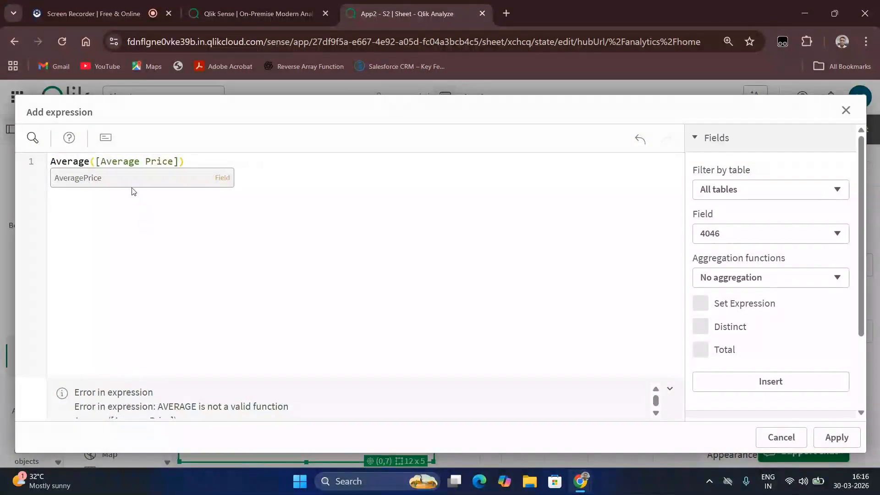
click(131, 185)
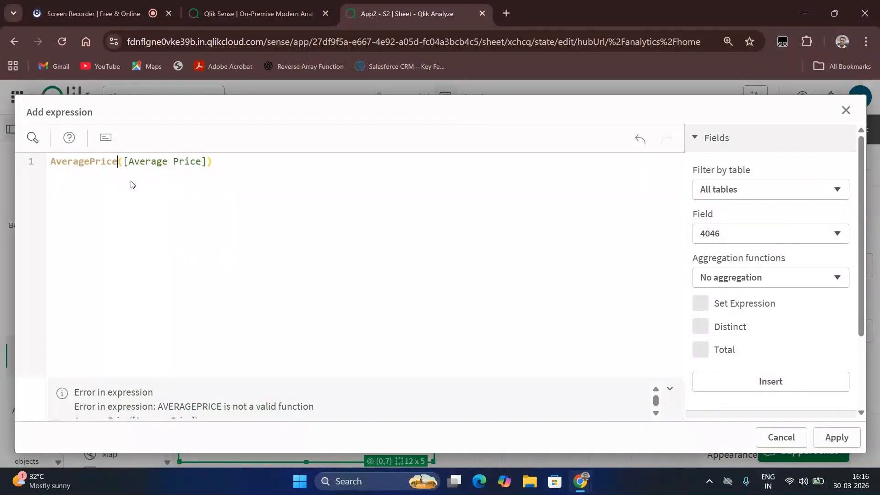
key(BackSpace)
key(BackSpace)
key(BackSpace)
key(BackSpace)
key(BackSpace)
key(BackSpace)
key(BackSpace)
key(BackSpace)
key(BackSpace)
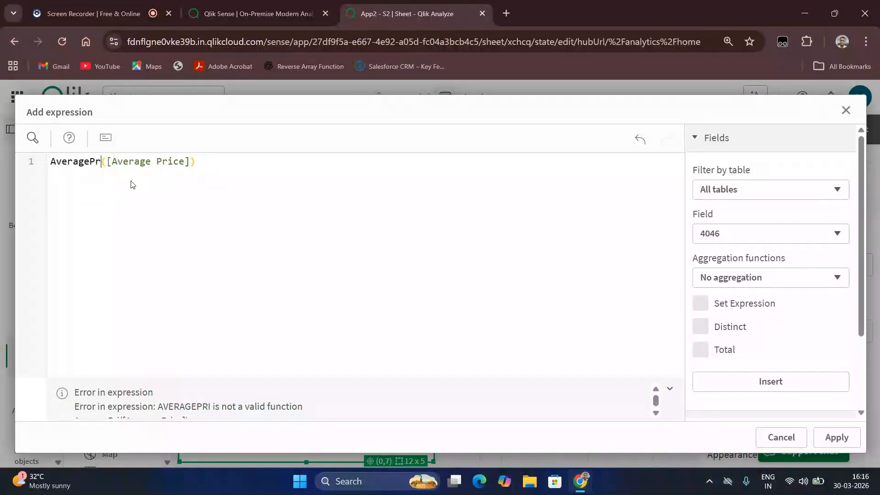
key(BackSpace)
key(BackSpace)
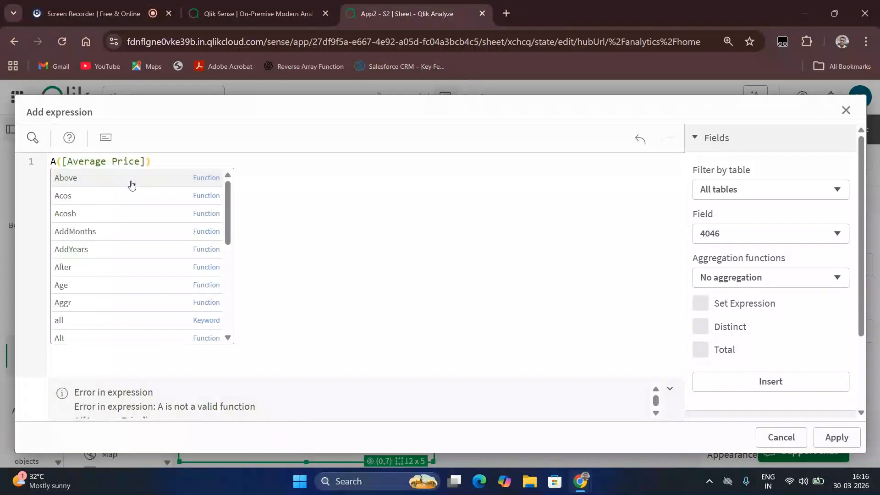
text(VG)
Correct the field name to [AveragePrice] and insert an empty set modifier {<>} before it
click(126, 161)
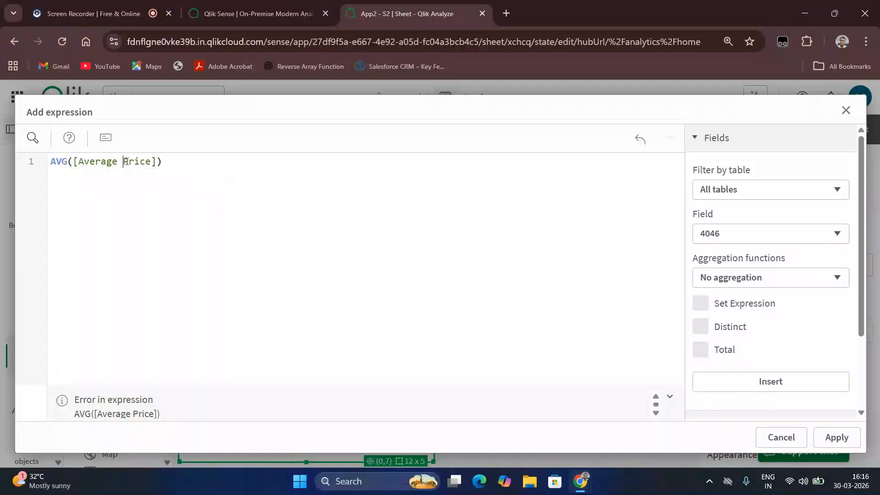
key(BackSpace)
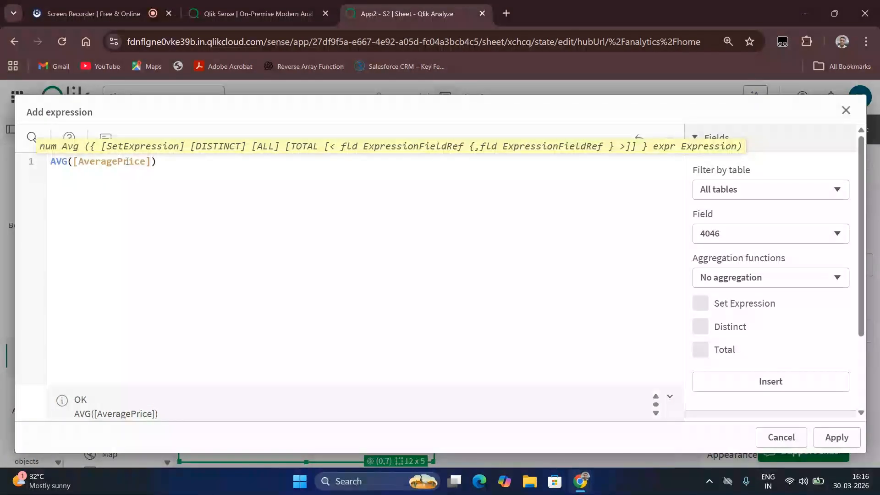
click(74, 162)
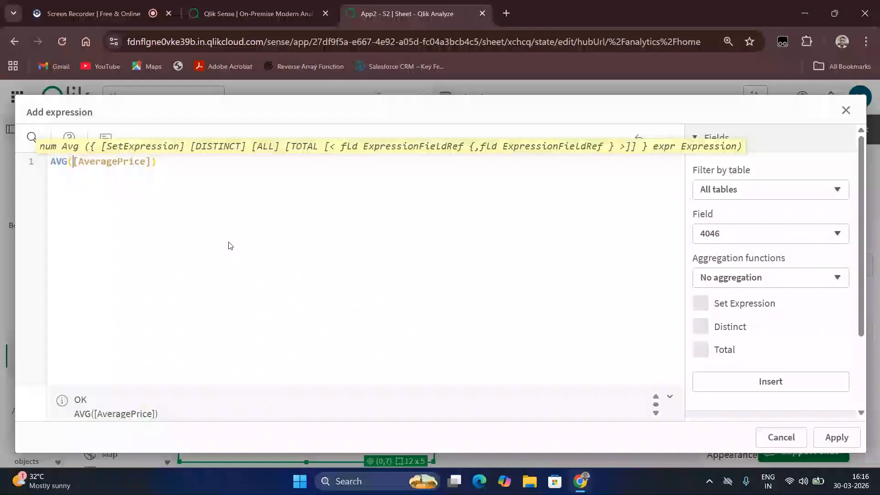
text({<)
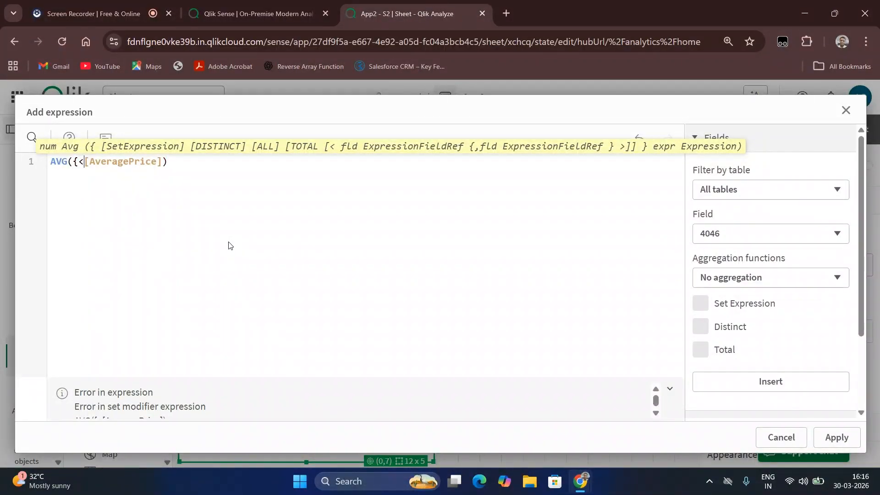
text(>})
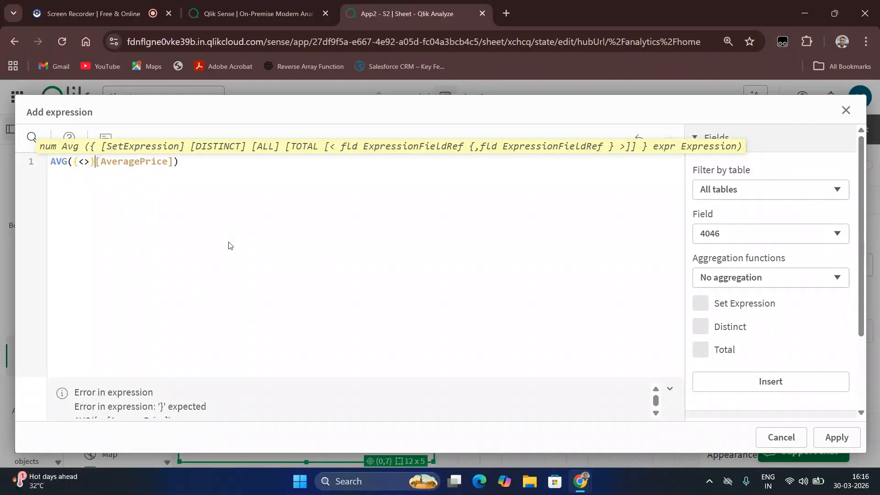
text(YEAR)
key(BackSpace)
key(BackSpace)
key(BackSpace)
key(BackSpace)
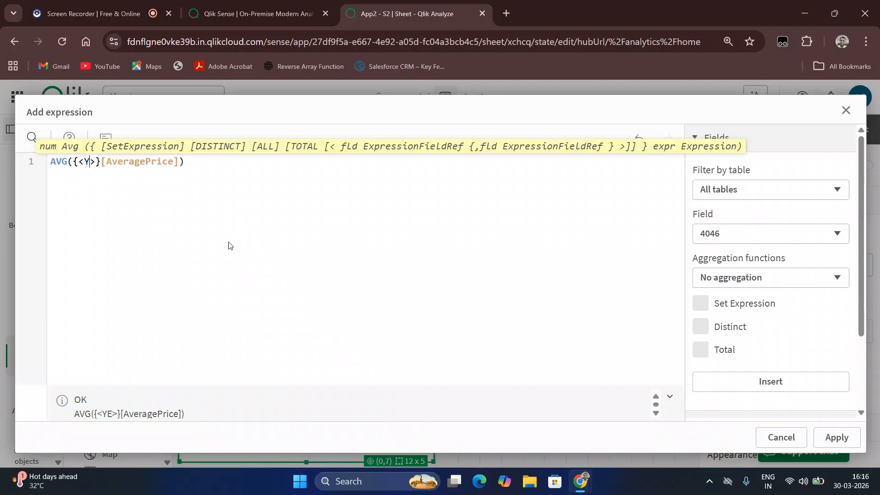
text(YEAR)
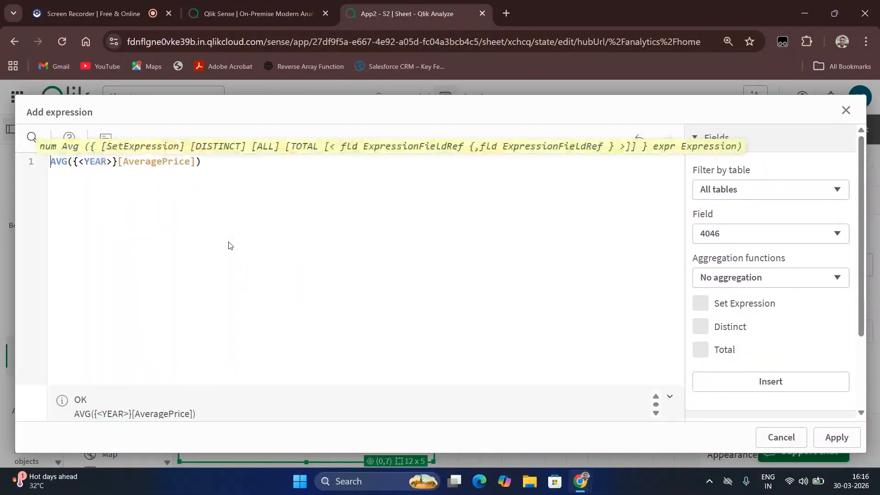
key(Right)
key(Right)
key(Right)
key(BackSpace)
key(BackSpace)
key(BackSpace)
key(BackSpace)
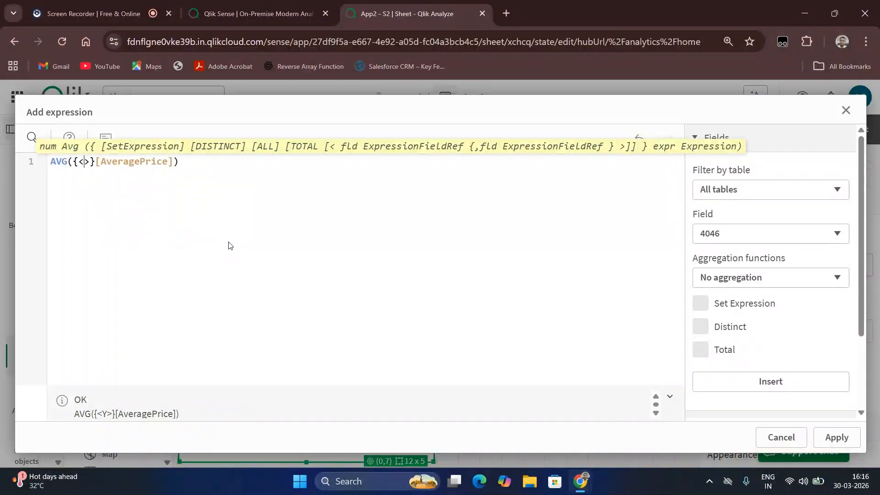
Fill the set modifier with year={2018} and apply the average price expression to the KPI
text(year={)
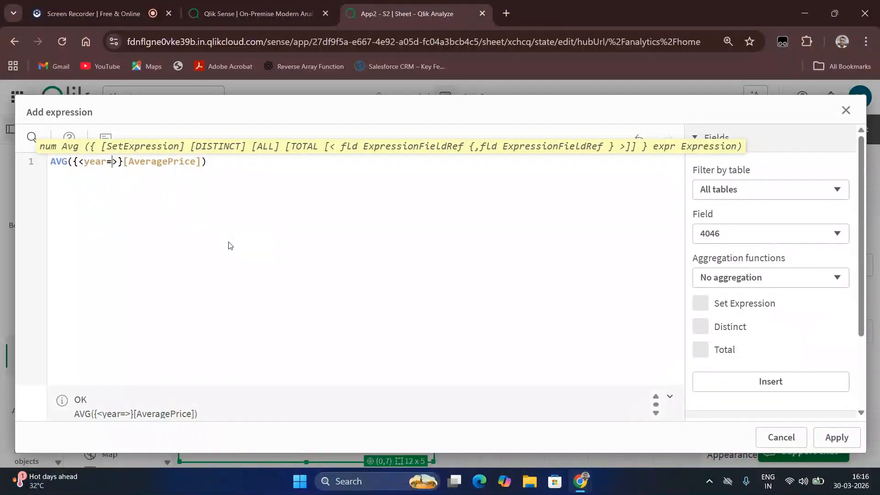
text(2018)
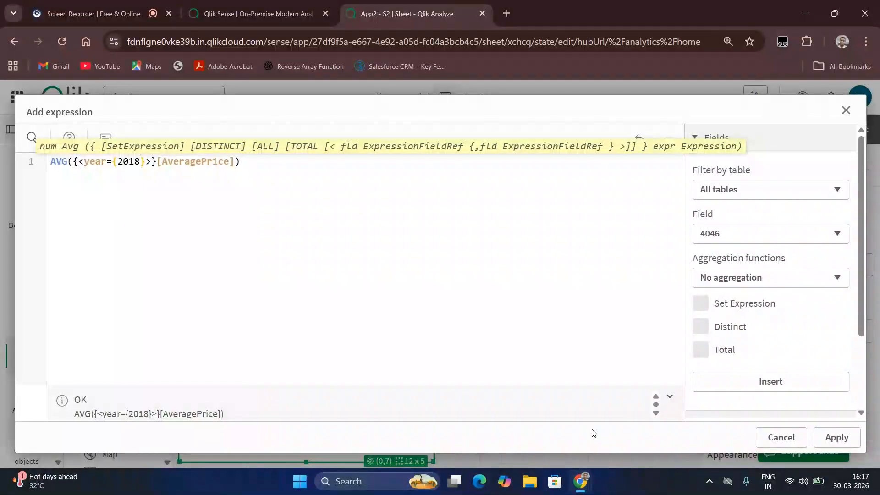
click(830, 436)
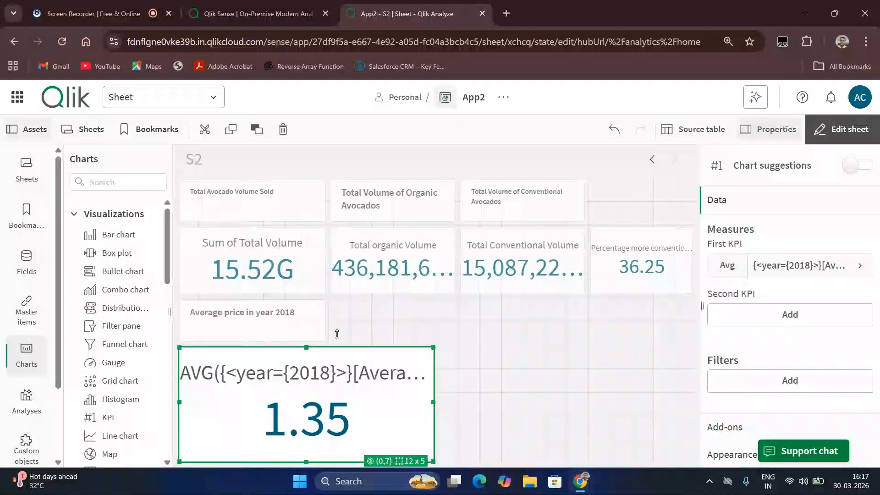
Label the average price KPI "Avg price of 2018", leaving its expression as it is
click(758, 266)
click(839, 310)
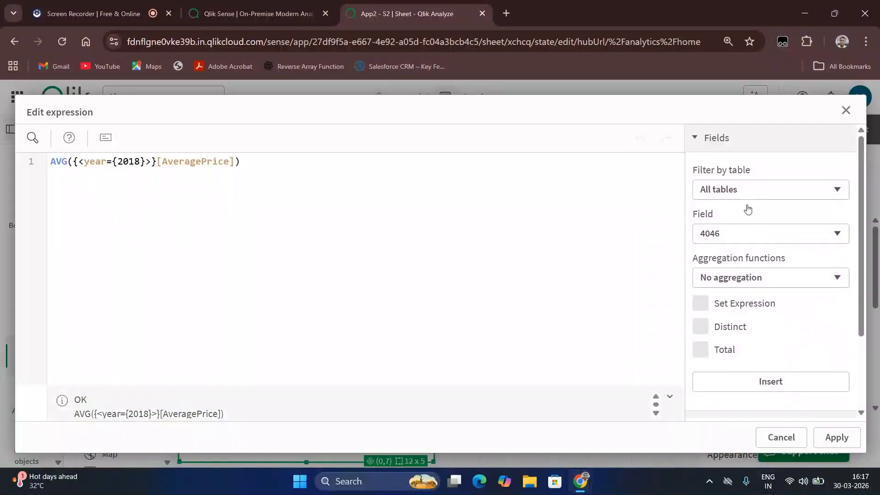
click(847, 111)
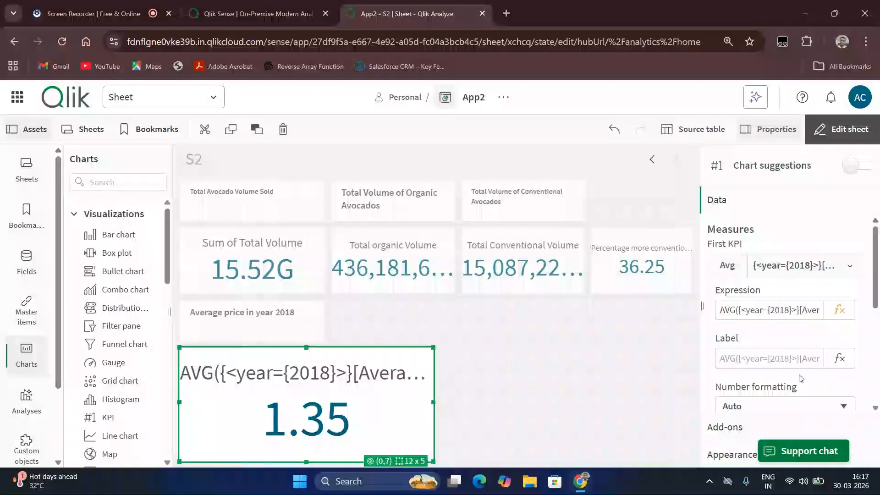
click(802, 360)
text(Avg)
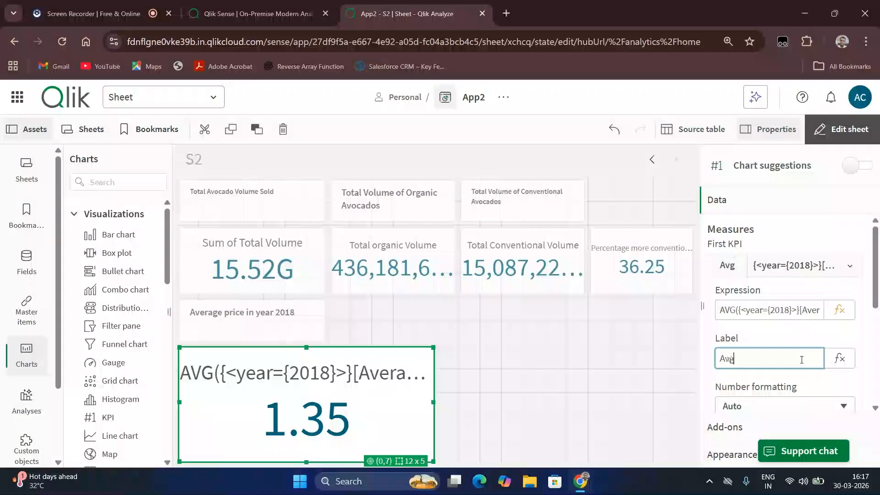
text( price of 2018)
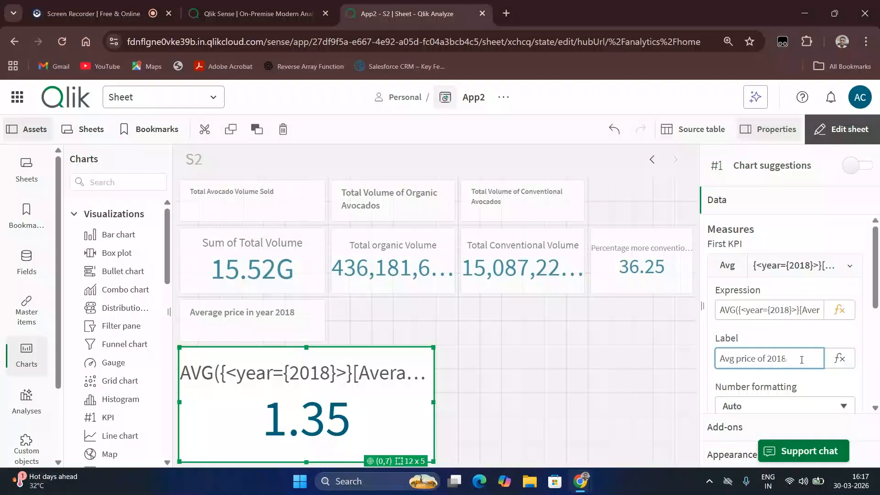
click(642, 393)
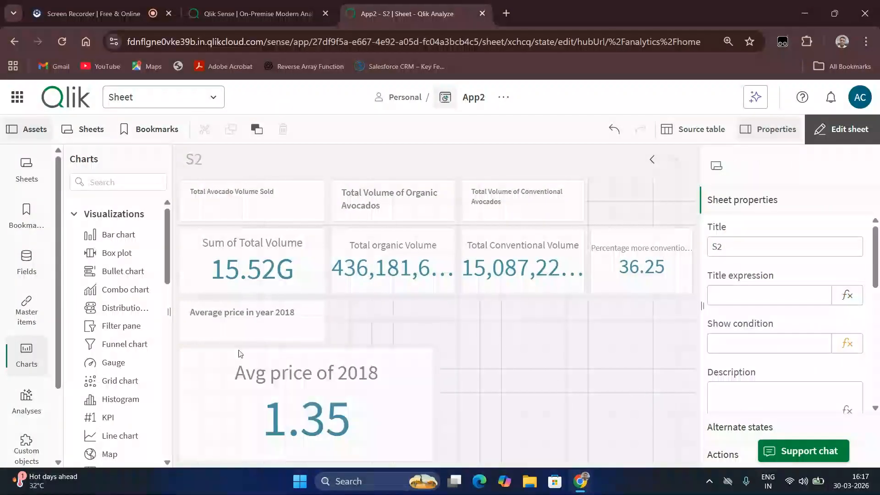
Shrink the Avg price of 2018 KPI to the width of the text box above it and reduce its height
click(245, 373)
drag(433, 460, 327, 414)
click(396, 408)
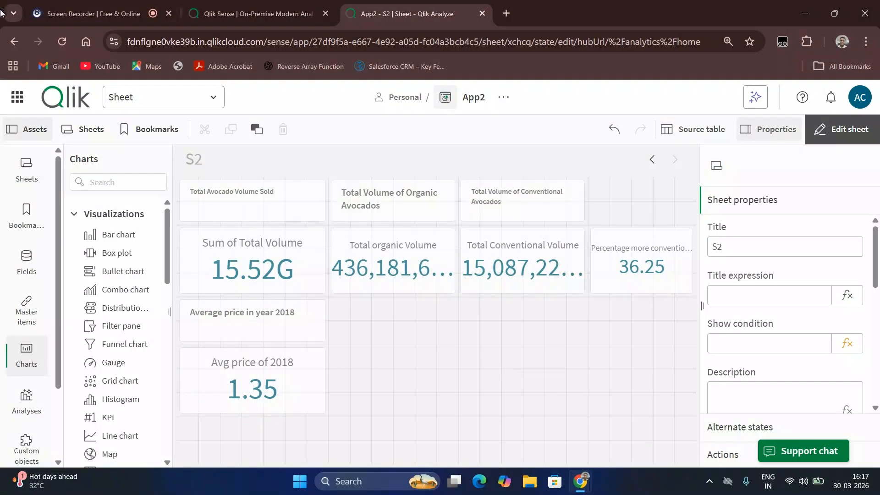
click(65, 4)
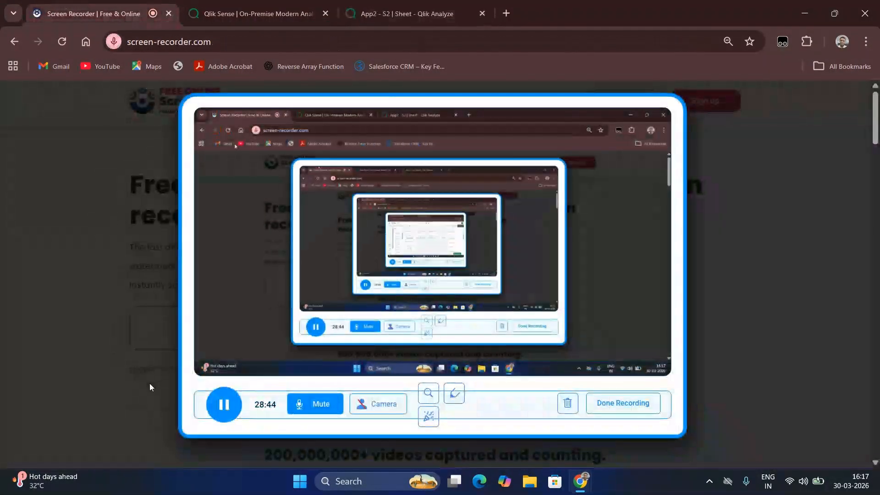
click(384, 16)
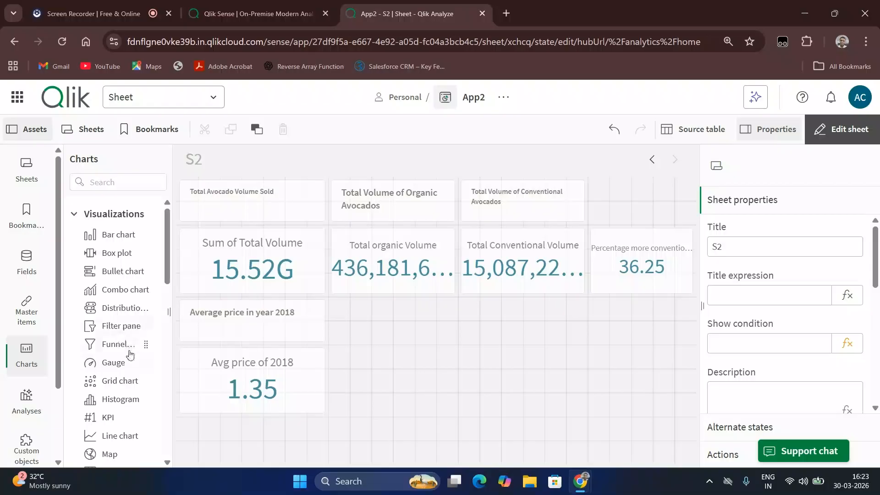
Place a KPI beside the Avg price of 2018 KPI at the same height, and a Text & image object directly above it
drag(106, 418, 384, 387)
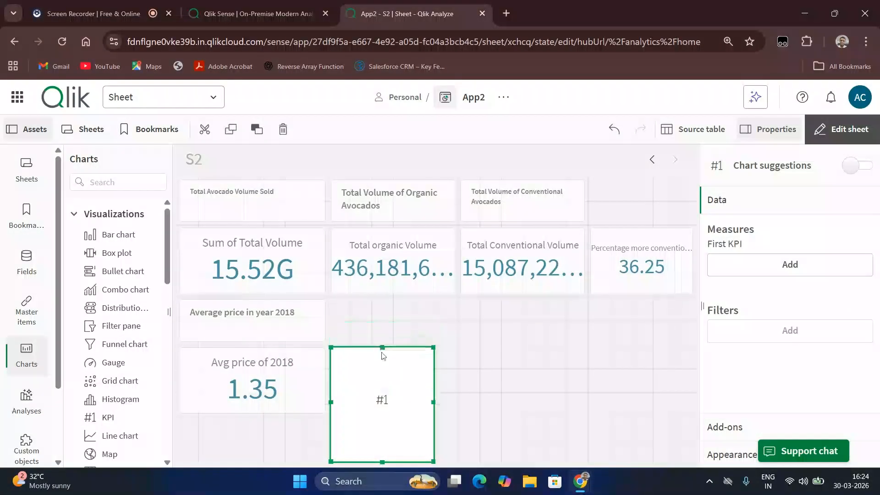
drag(382, 462, 378, 412)
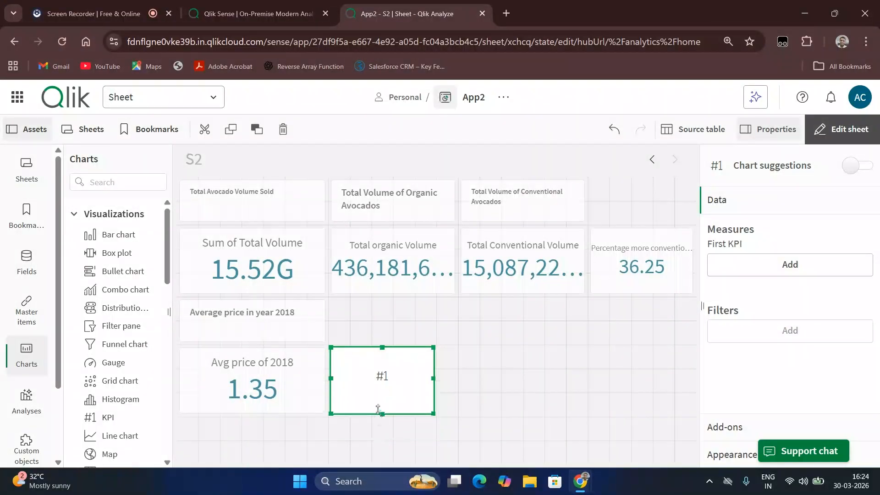
click(99, 185)
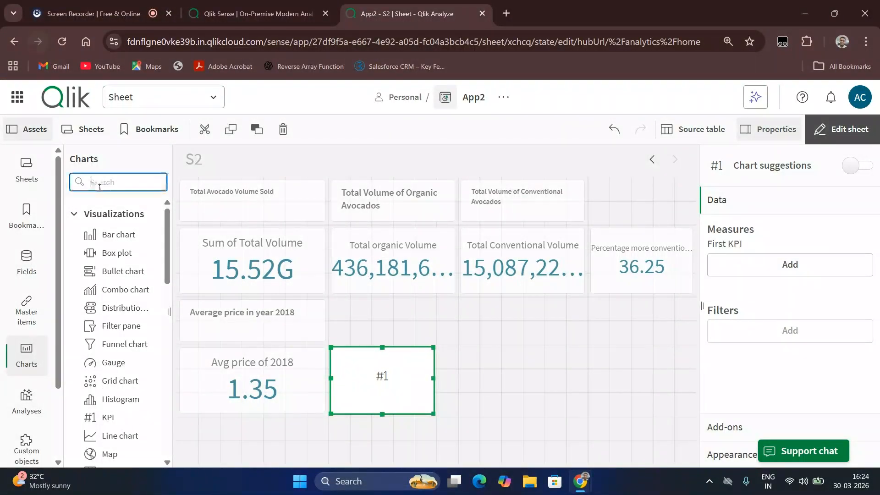
text(Text)
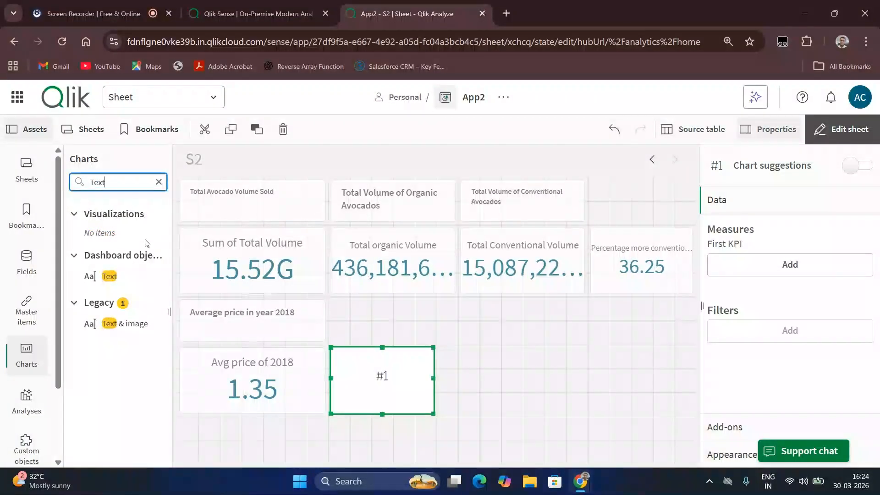
drag(143, 324, 374, 306)
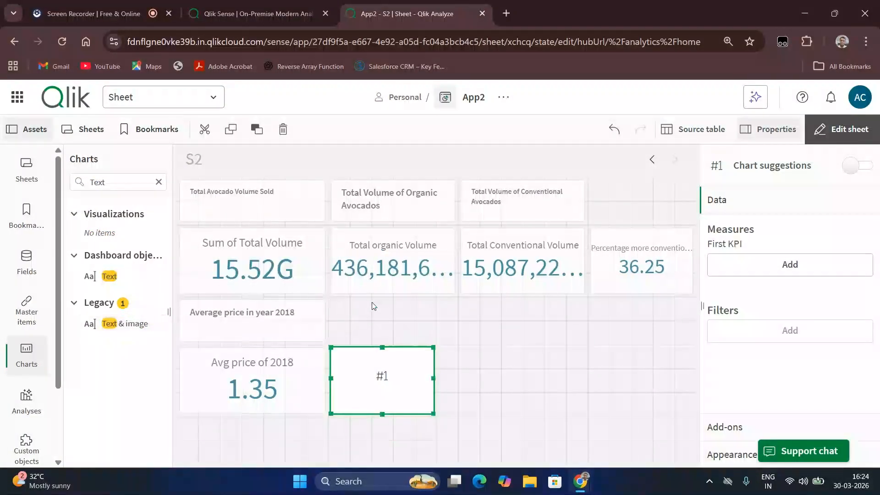
drag(133, 324, 403, 321)
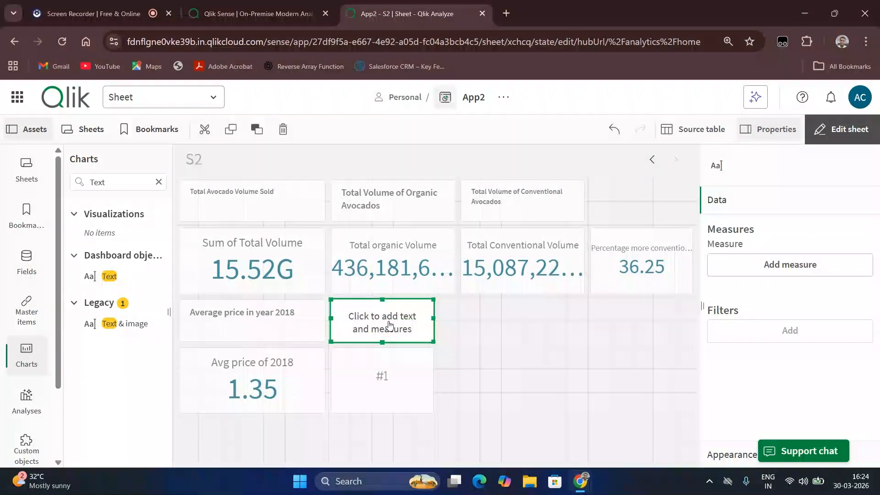
Enter "Total Volume for year 2017 and 2018" in the new text object
click(371, 316)
text(Total)
text( Volume for)
text( year )
text(2017 and w)
key(Left)
key(Left)
key(Left)
key(BackSpace)
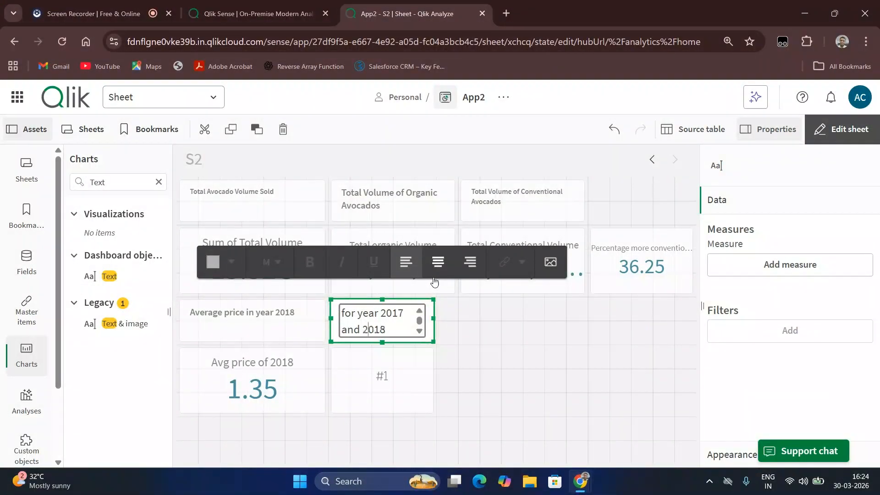
Make the entire text of the new text object bold
key(Up)
key(Up)
key(Down)
key(Down)
key(shift+Up)
key(shift+Up)
key(shift+Up)
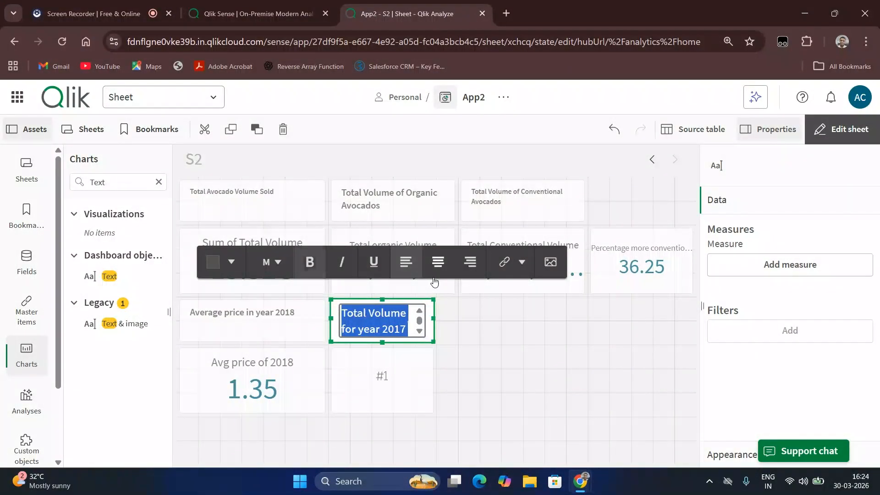
Widen the Total Volume for year 2017 and 2018 text object so its title fits on two lines
click(464, 341)
click(428, 319)
drag(448, 323, 467, 323)
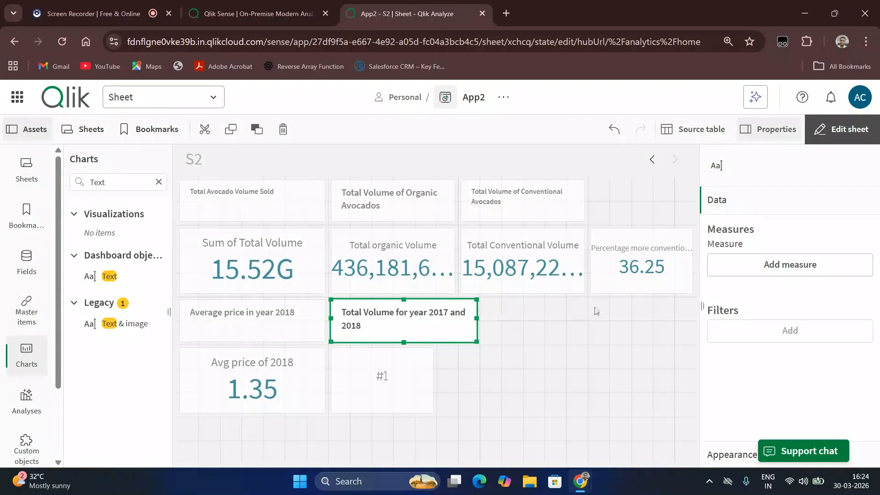
click(596, 311)
Widen the empty KPI to match the width of the text object above it
click(419, 379)
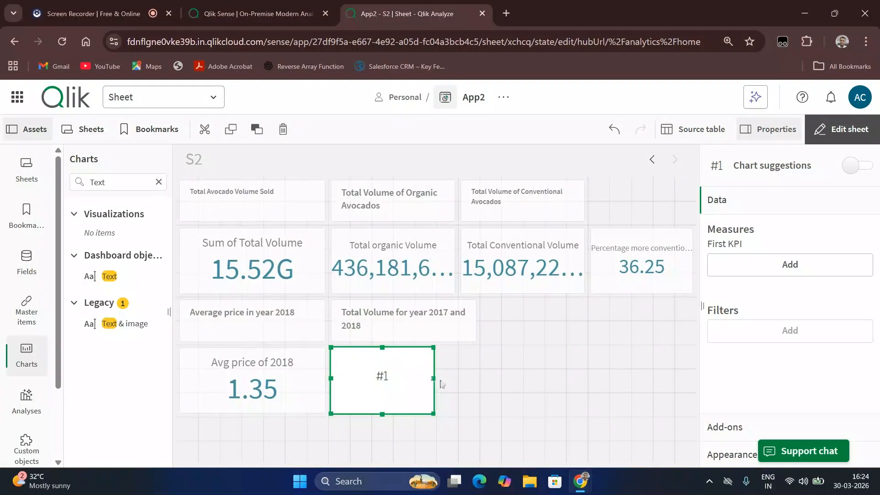
drag(441, 384, 476, 384)
click(523, 353)
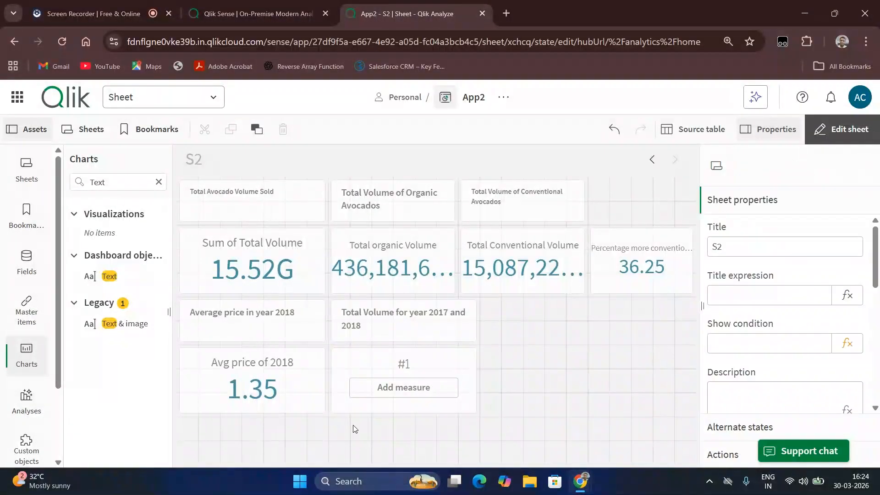
Start a measure expression for the empty KPI and enter sum([Total Volume])
click(413, 386)
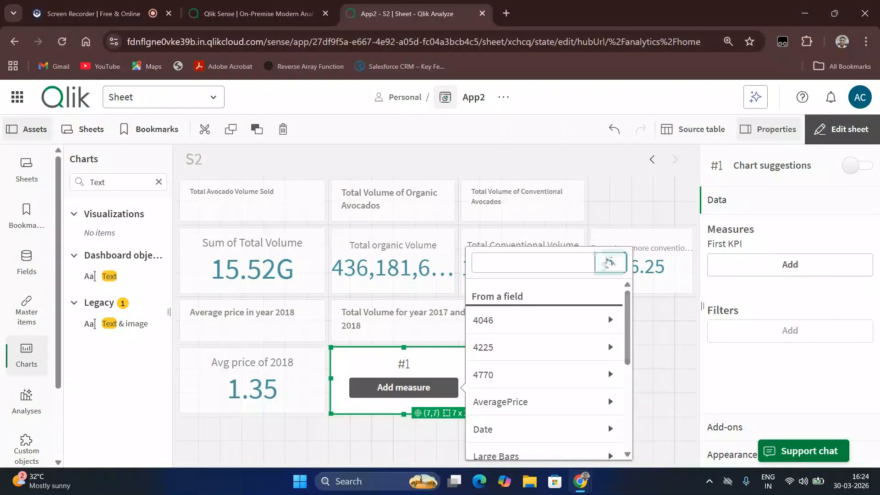
click(611, 262)
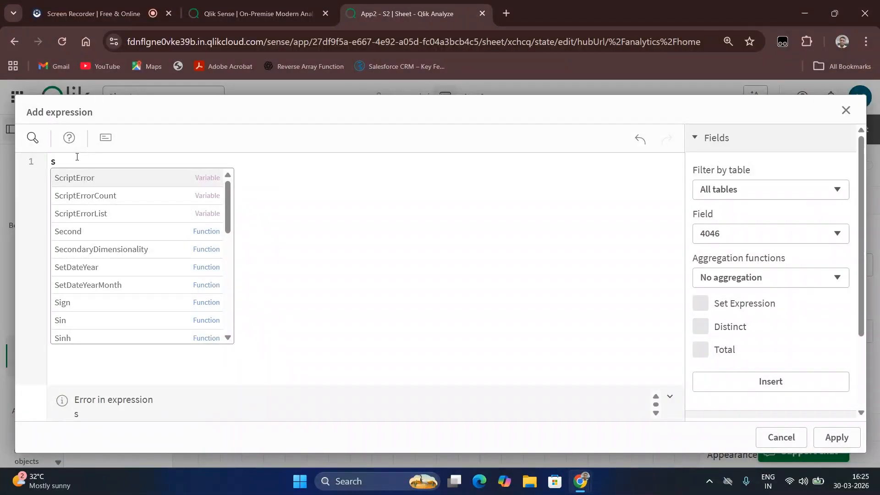
text(um)
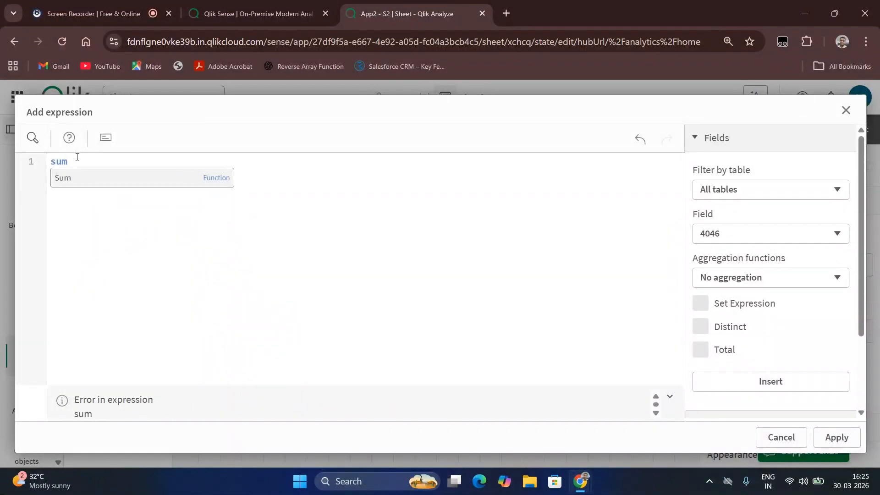
text(())
key(Left)
text([To)
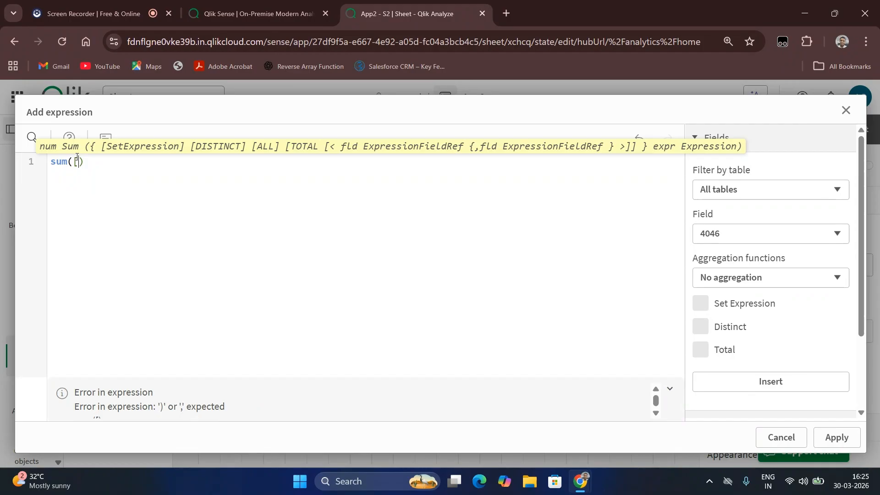
text(])
key(Left)
text(To)
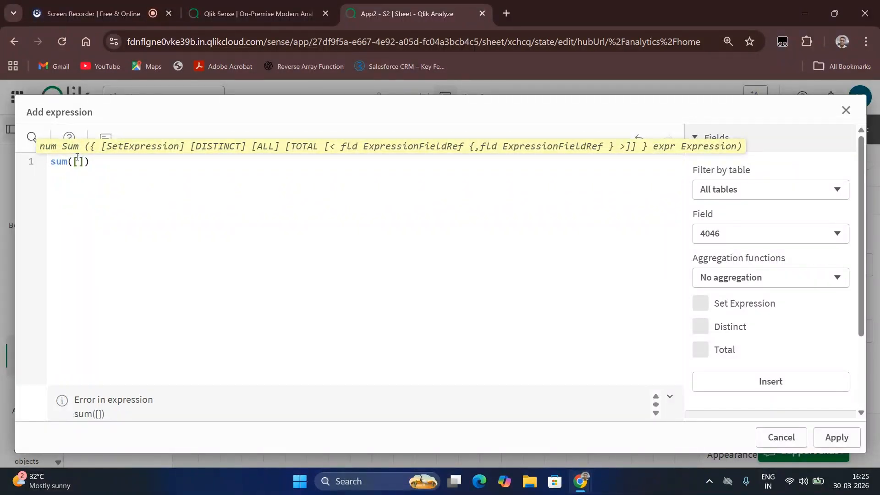
text(tal Volu)
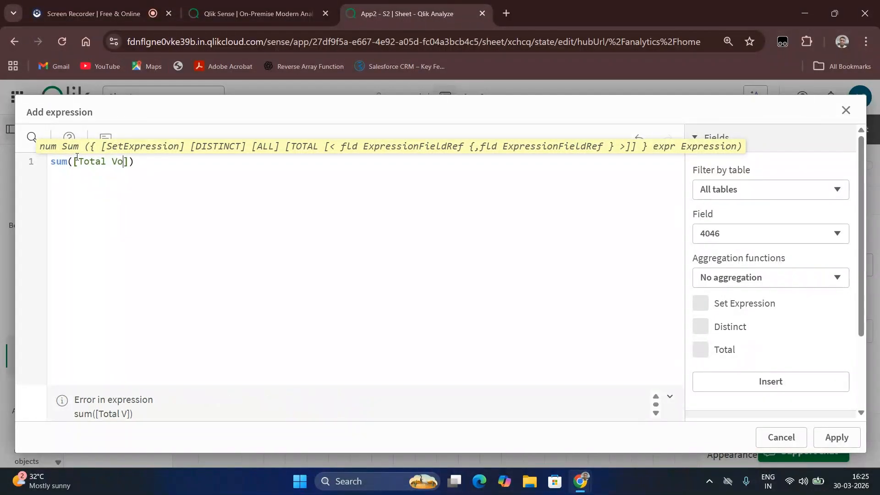
text(me)
Insert the set modifier {<year={2017}>} before [Total Volume] in the sum
key(ctrl+Left)
key(Left)
key(Left)
key(Left)
key(Right)
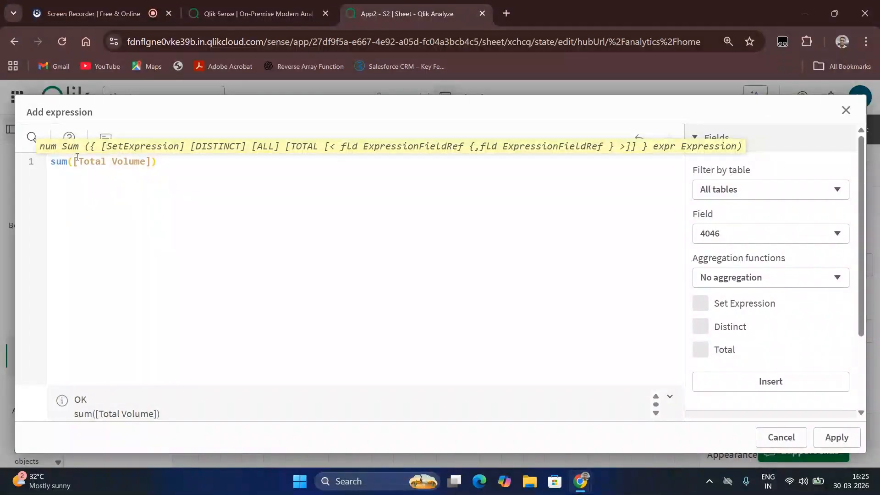
text({<)
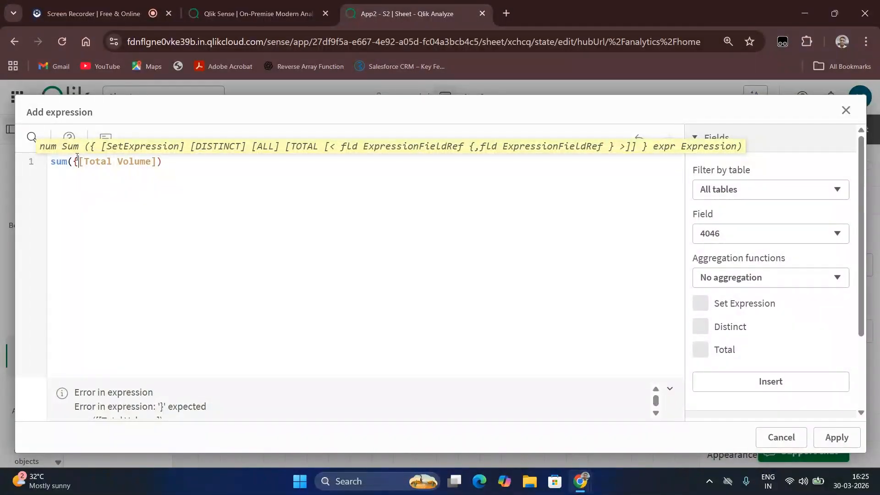
text(year)
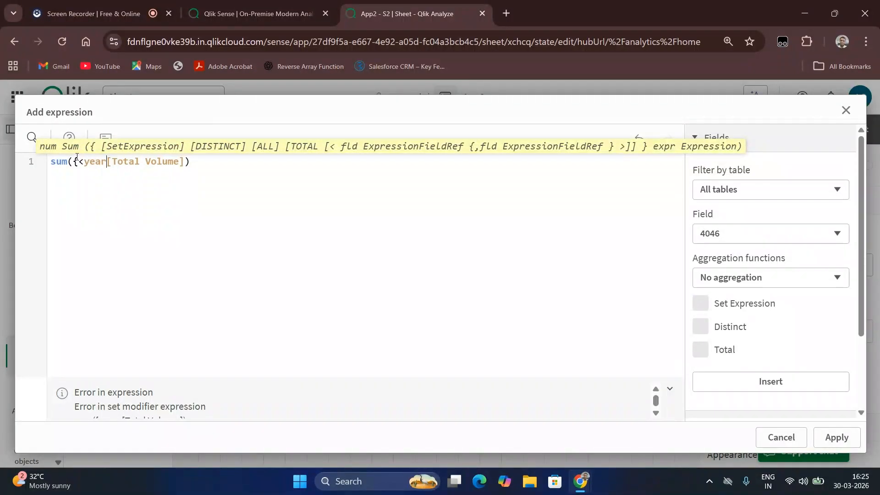
text(=)
key(BackSpace)
key(BackSpace)
key(BackSpace)
key(BackSpace)
key(BackSpace)
text(>})
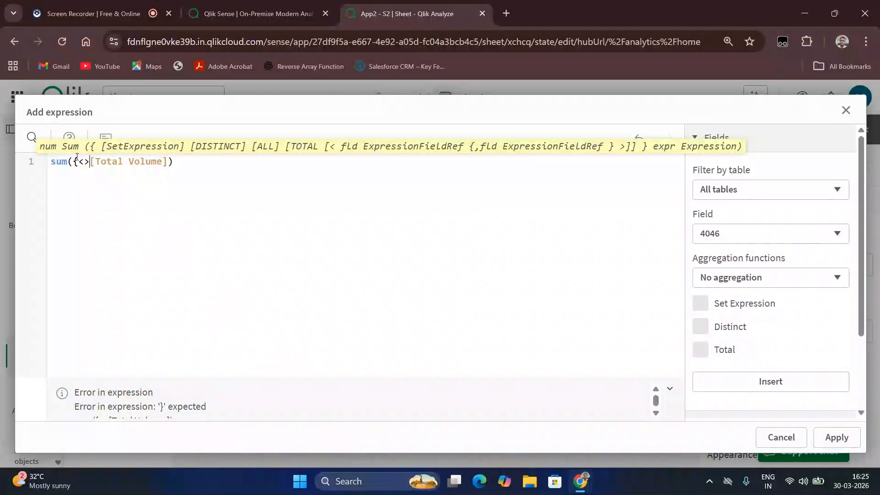
text(year={2017)
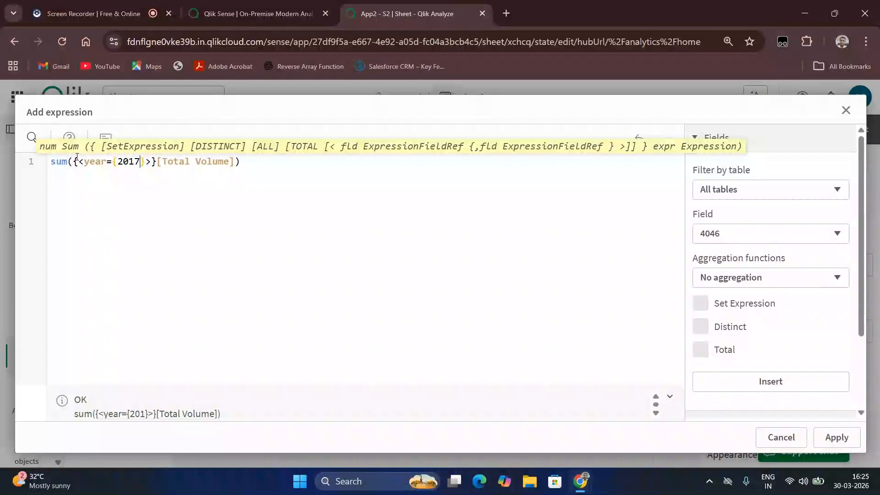
Append +sum([Total Volume]) to the end of the expression
key(End)
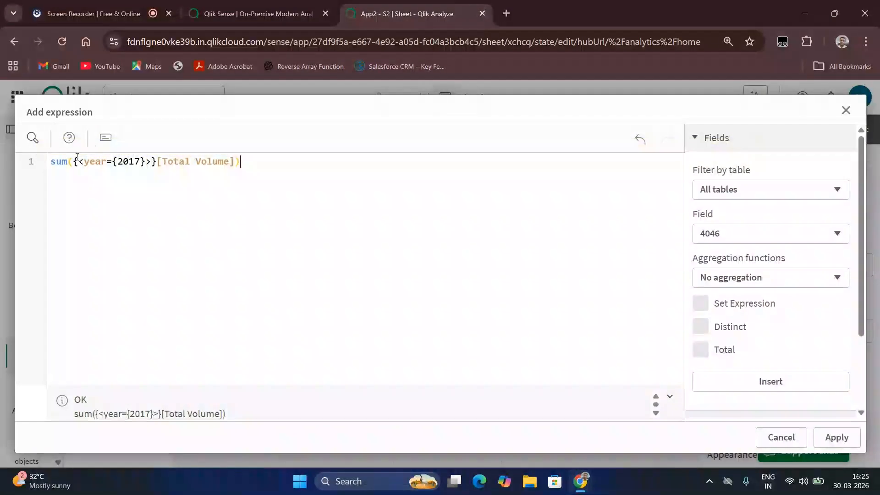
text(+)
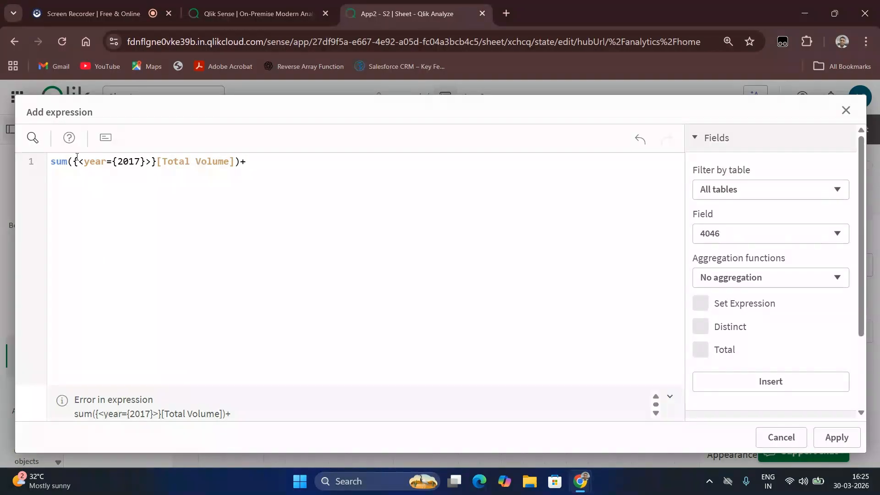
text(sum()
text([Tota)
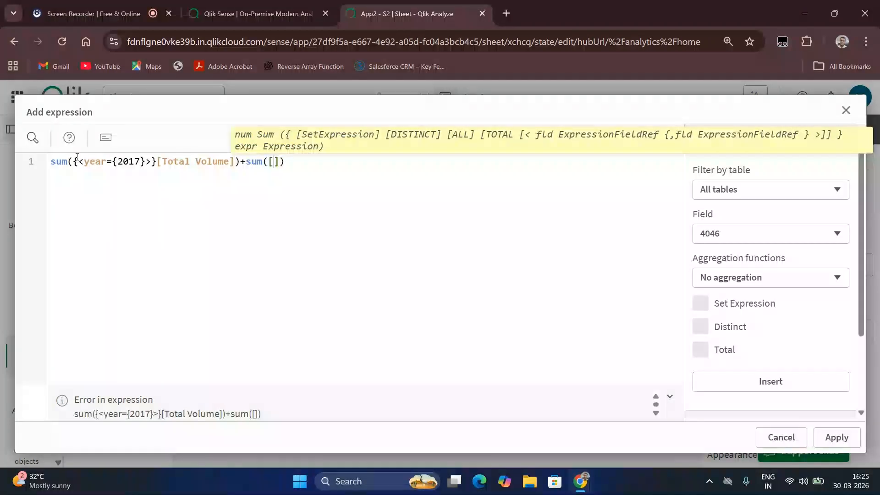
text(l Volume)
Insert the set modifier {<year={2018}>} before [Total Volume] in the second sum and apply the expression
key(Left)
key(Left)
key(Left)
key(Left)
key(Left)
key(Left)
key(Left)
key(Left)
key(Left)
key(Left)
key(Left)
key(Left)
key(Left)
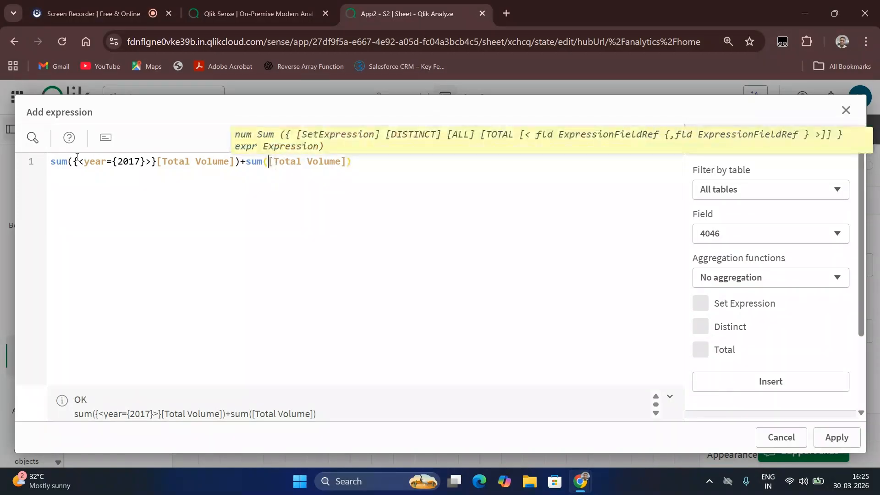
text({)
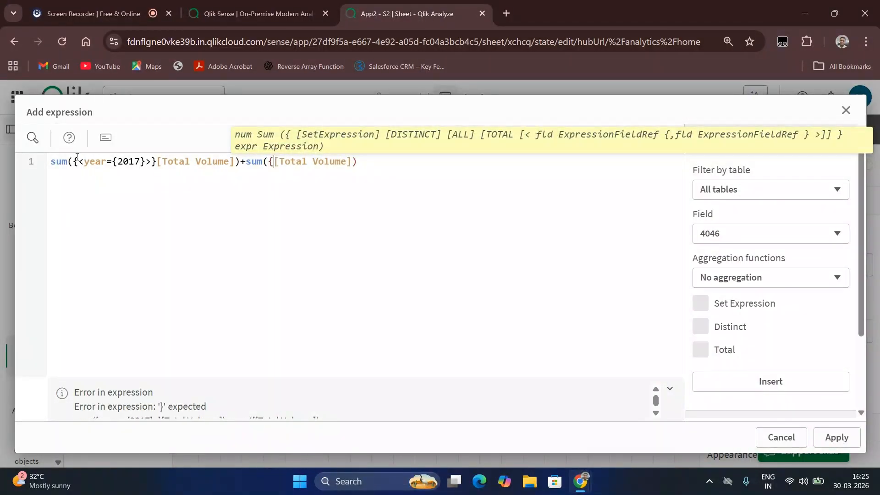
text(<>})
key(Left)
text(year)
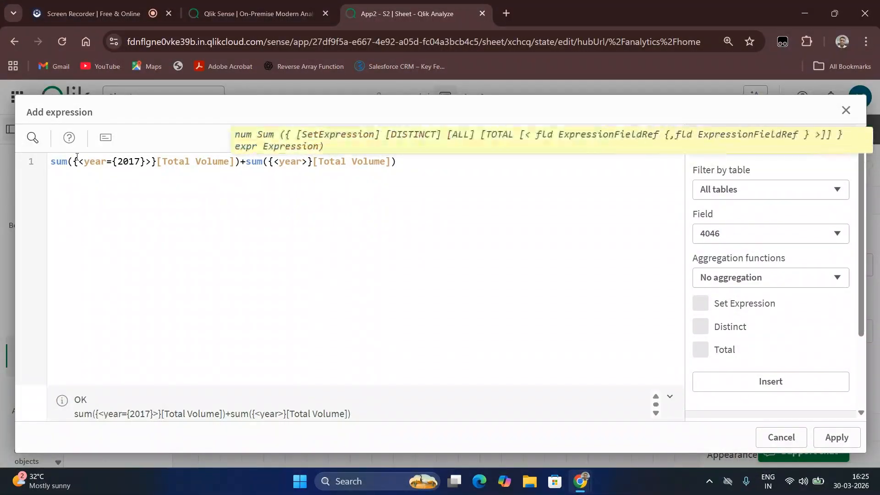
text(={2018)
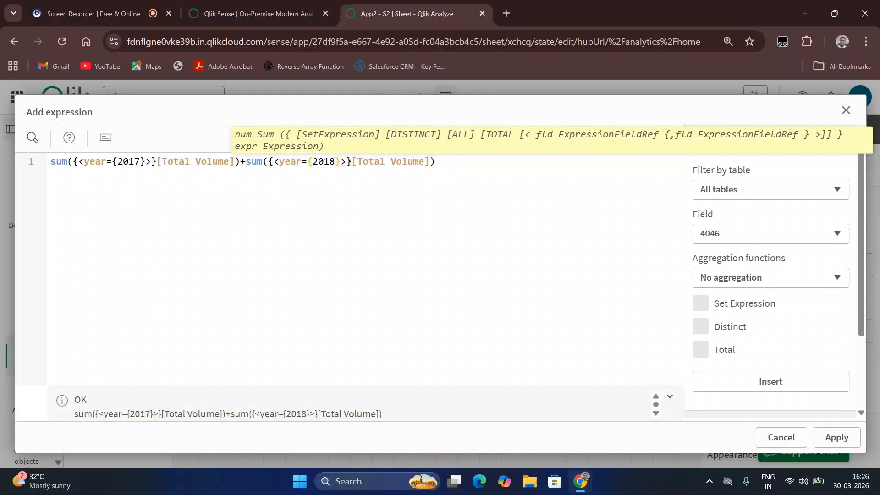
click(310, 166)
click(338, 237)
click(837, 437)
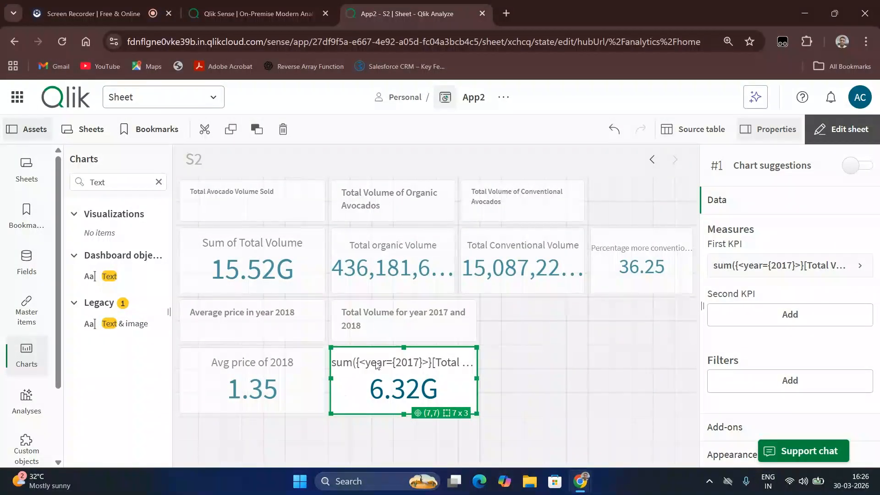
Label the new KPI's measure "Total Volume for 2018 and 2017"
click(774, 270)
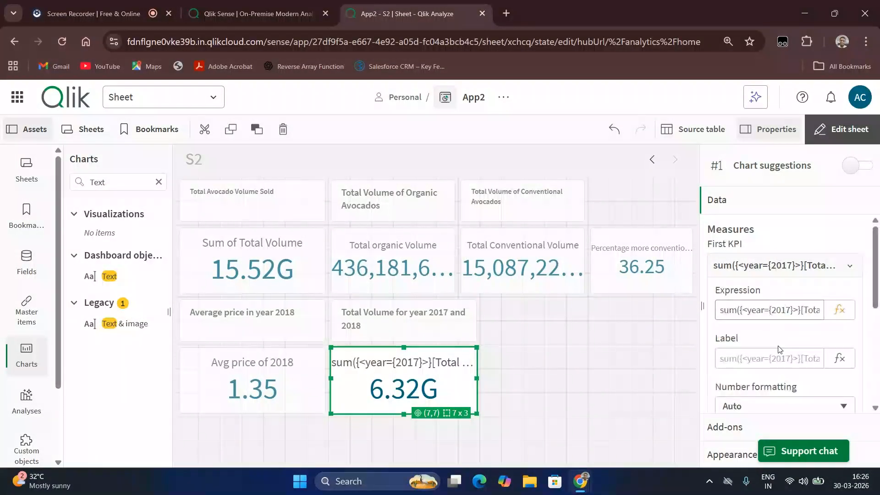
click(811, 361)
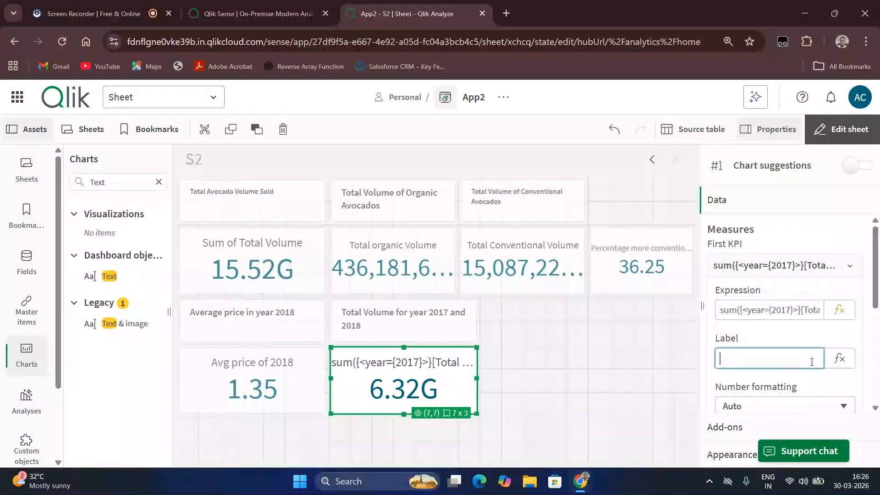
click(587, 408)
click(452, 384)
click(769, 359)
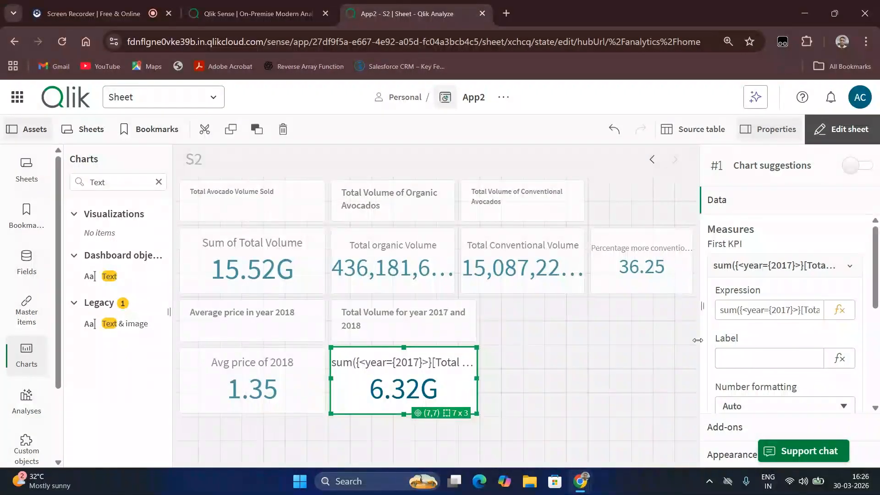
click(632, 337)
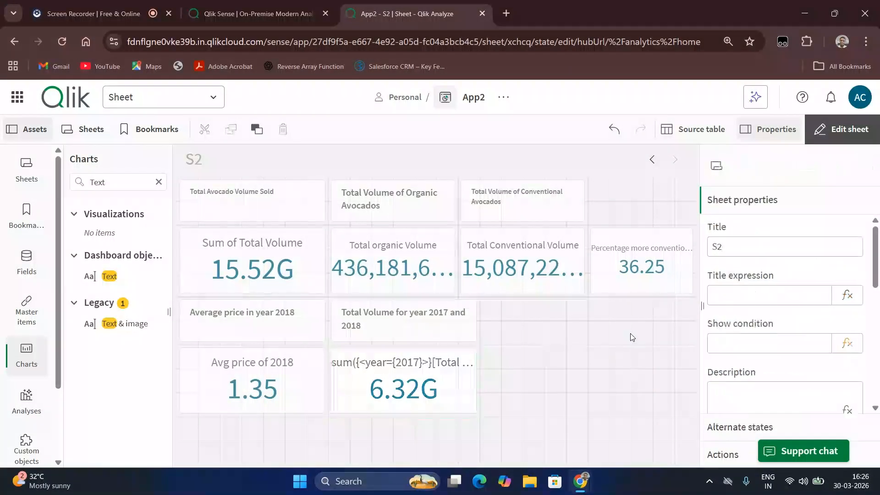
click(411, 391)
click(733, 363)
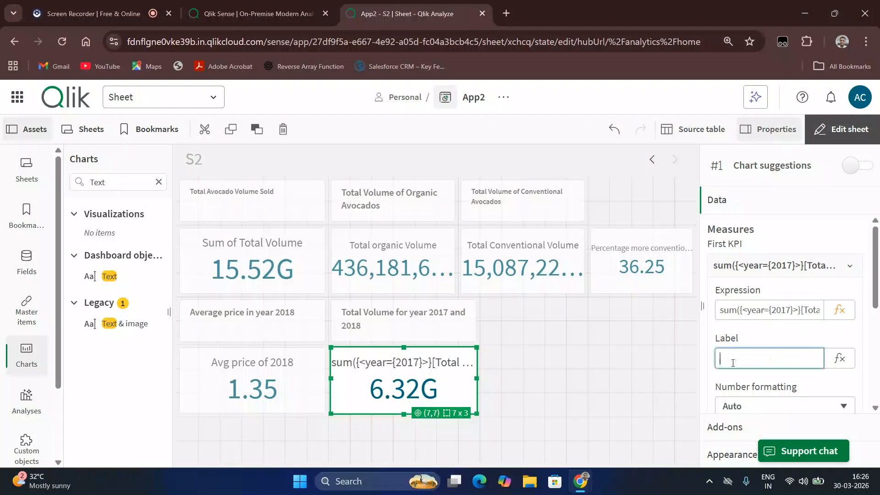
text(Total)
text( Volu)
text(me for 2018 and)
text( 2017)
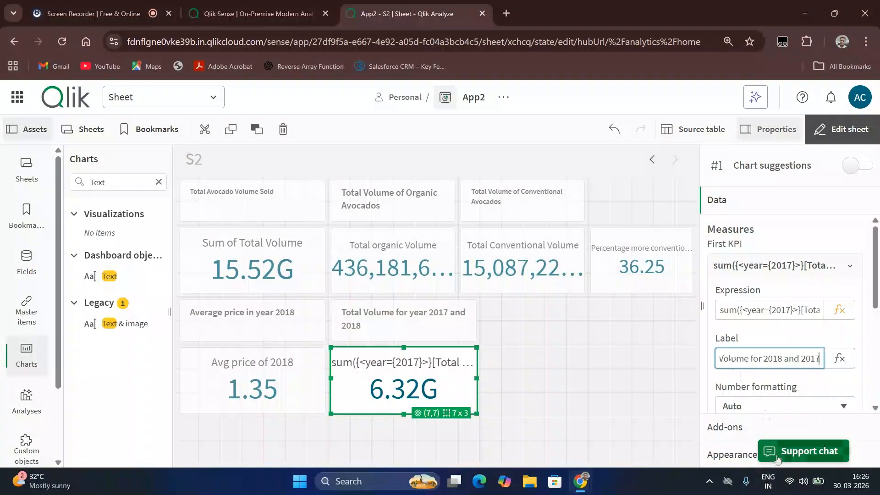
click(609, 394)
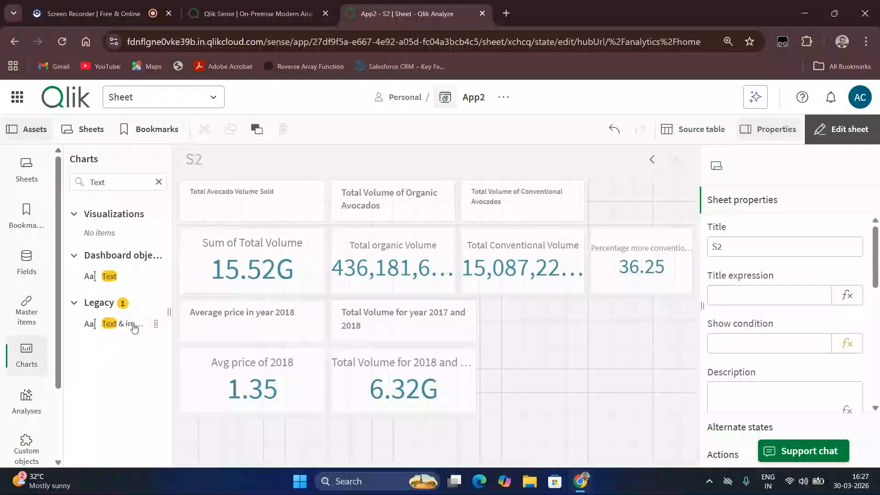
Add a Text & image object beside the 2017 and 2018 volume heading, reading "Total Volume for 2016 2017 and 2018"
drag(131, 324, 532, 324)
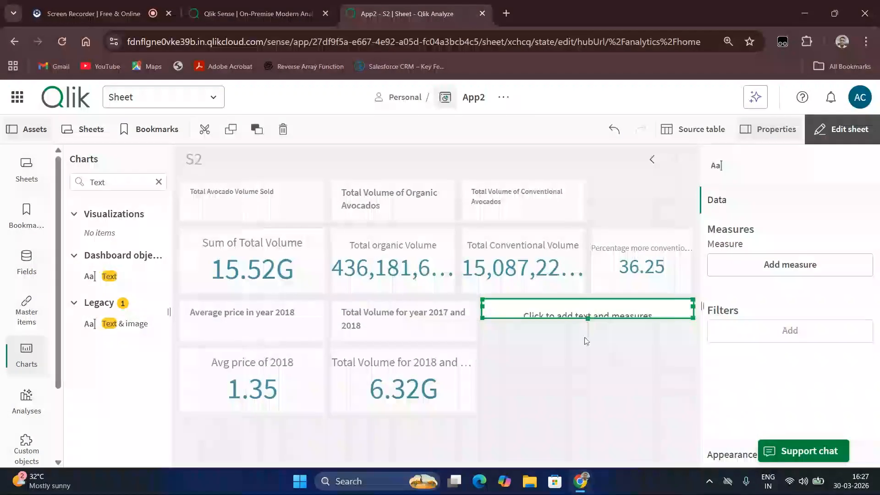
click(585, 317)
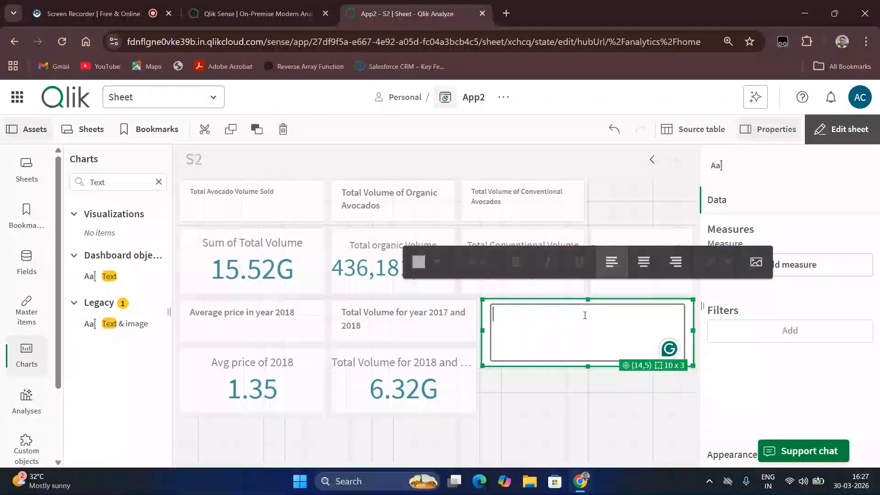
text(Total )
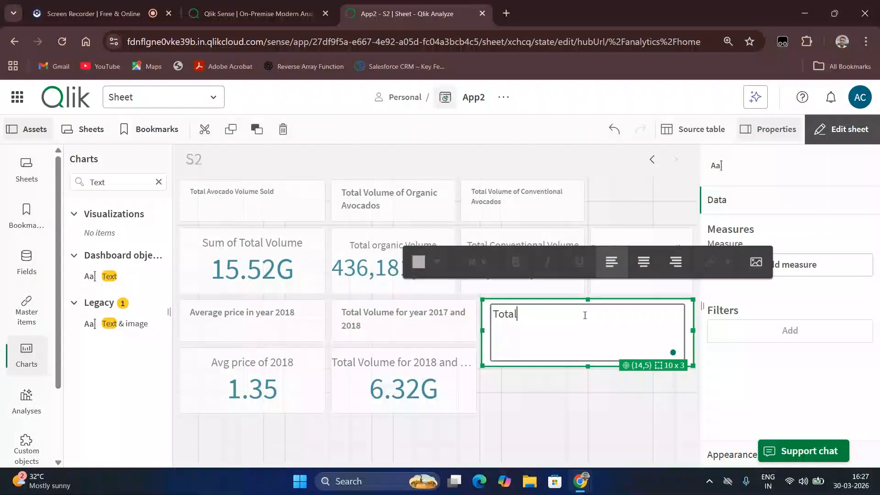
text(Volume )
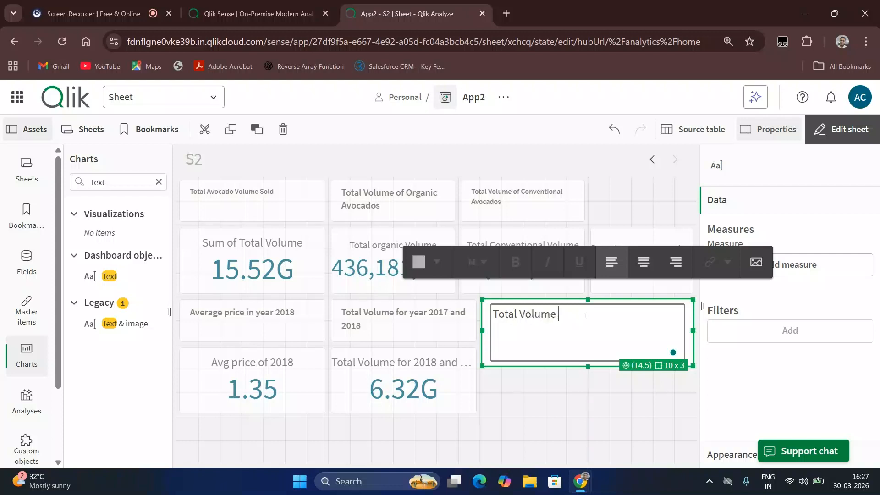
text(for 2016 2017 and 2018)
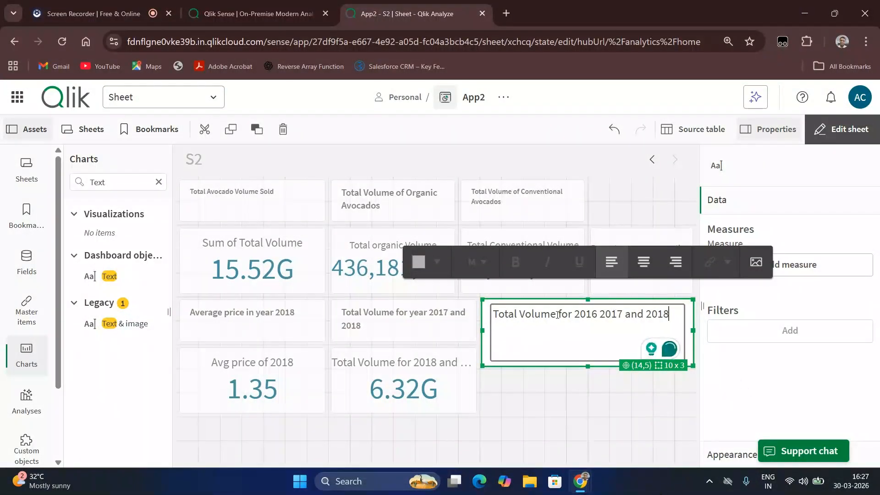
click(564, 390)
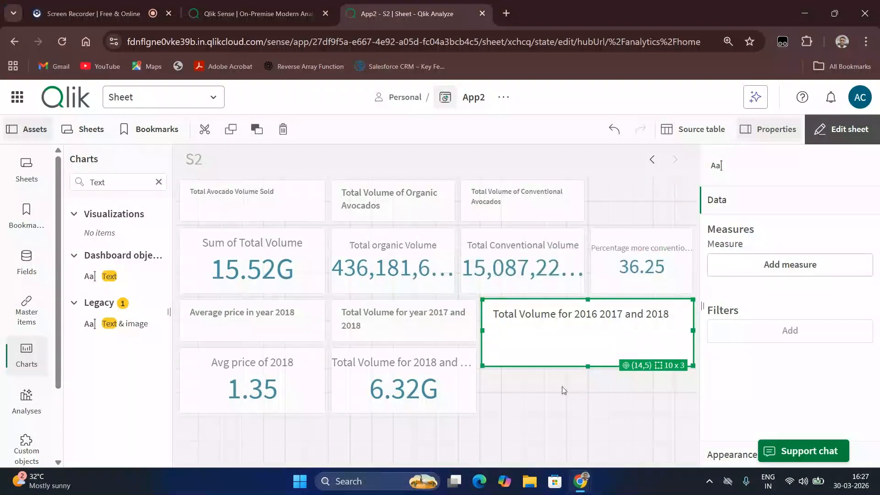
Shorten the new text object to match the height of the text object beside it
double_click(583, 348)
click(587, 365)
drag(587, 366, 585, 339)
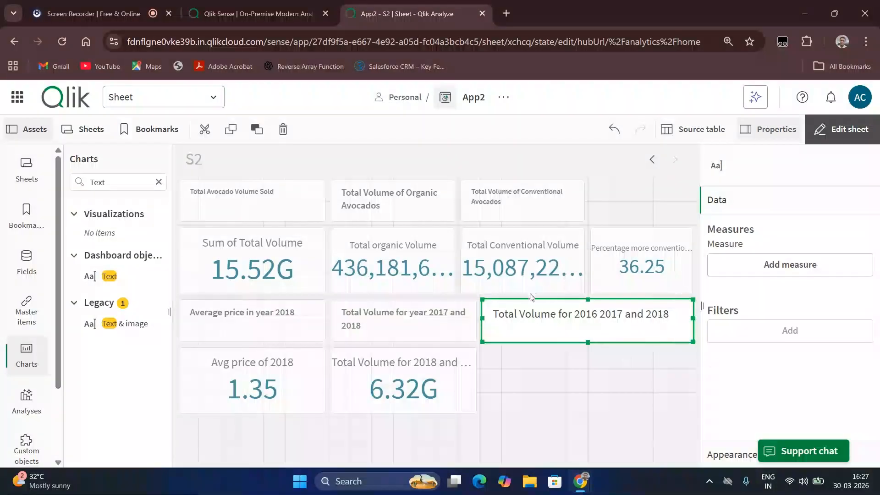
Make all the text in the 2016, 2017 and 2018 volume heading bold
click(670, 313)
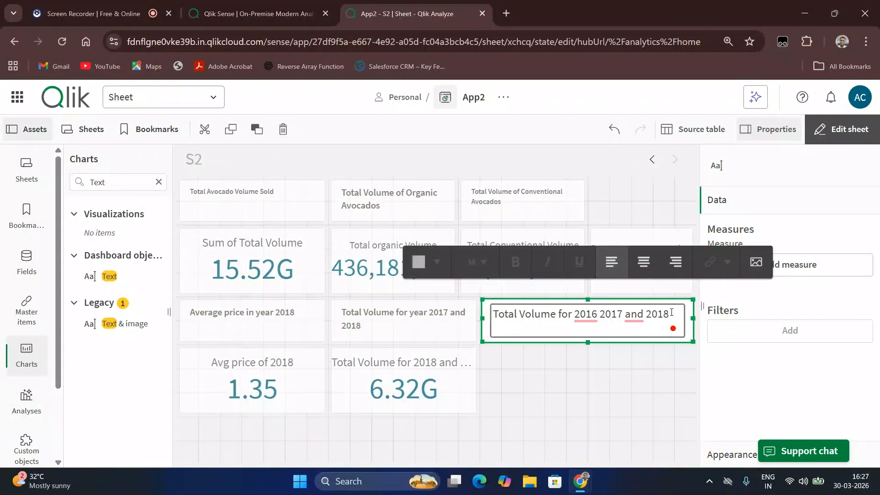
key(ctrl+a)
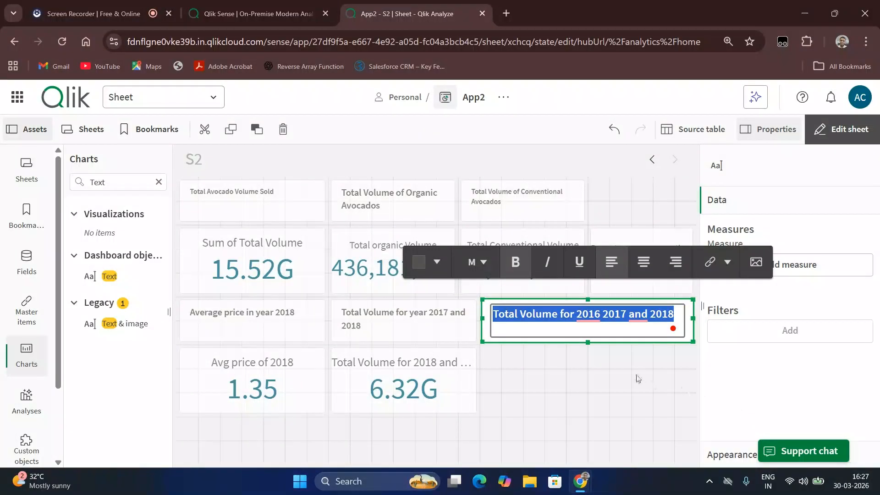
key(Escape)
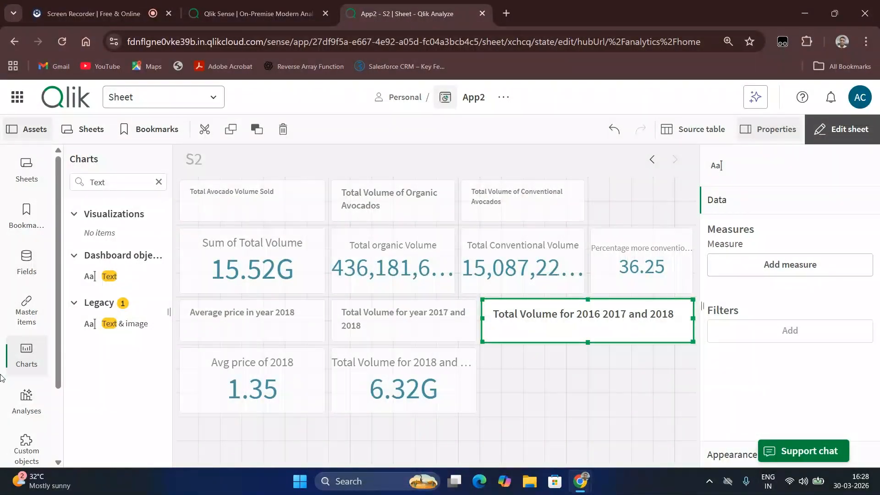
Place a KPI on the sheet below the "Total Volume for 2016 2017 and 2018" text
click(29, 356)
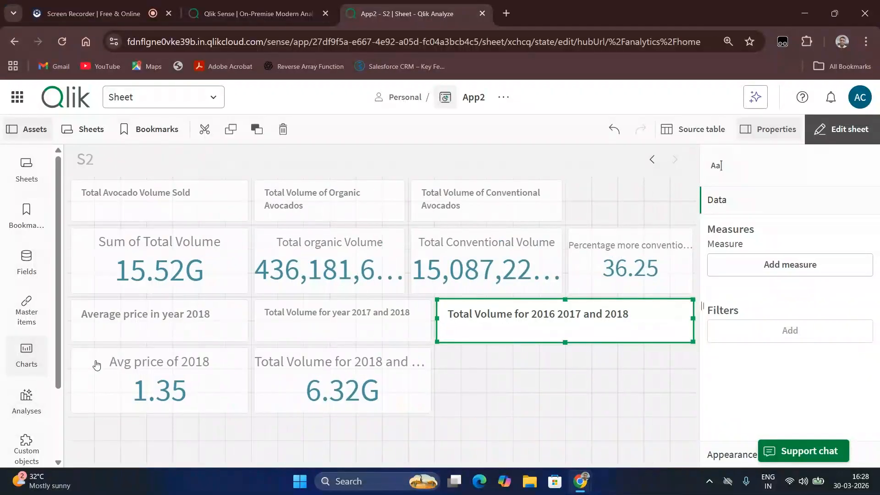
click(31, 358)
drag(120, 418, 657, 386)
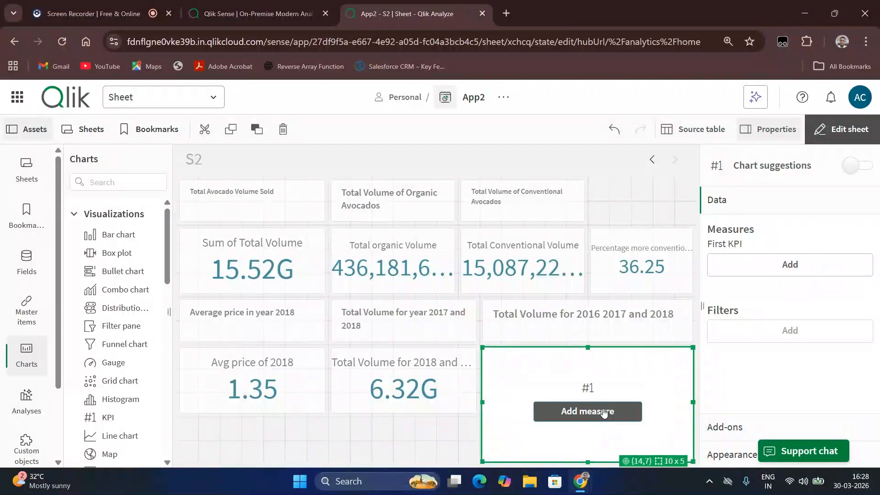
Enter sum([Total Volume]) as the expression of the new KPI's measure
click(588, 411)
click(795, 262)
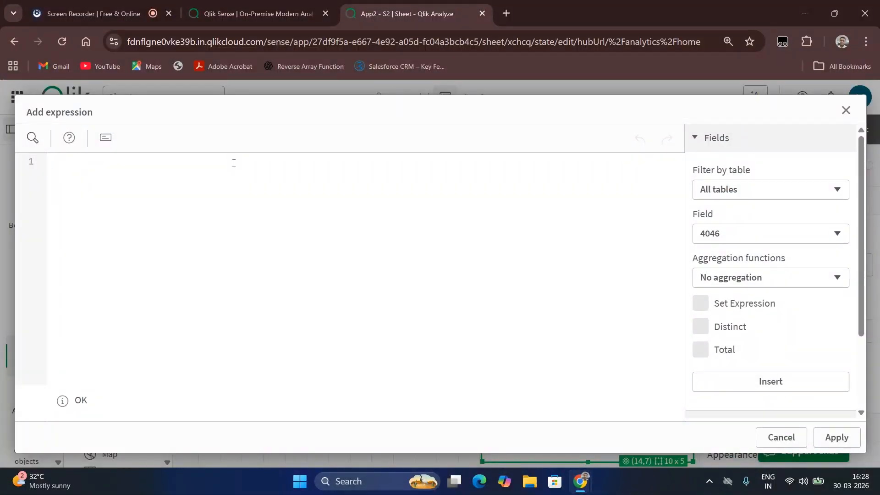
text(sum)
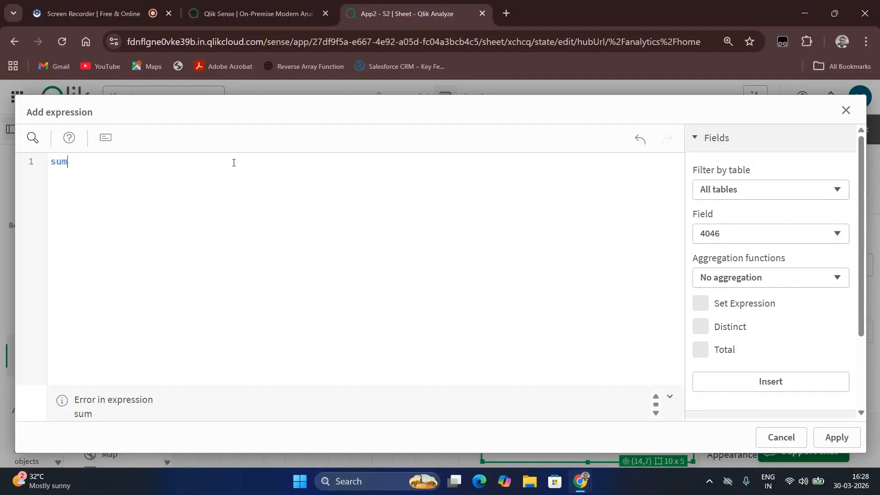
text(()[To)
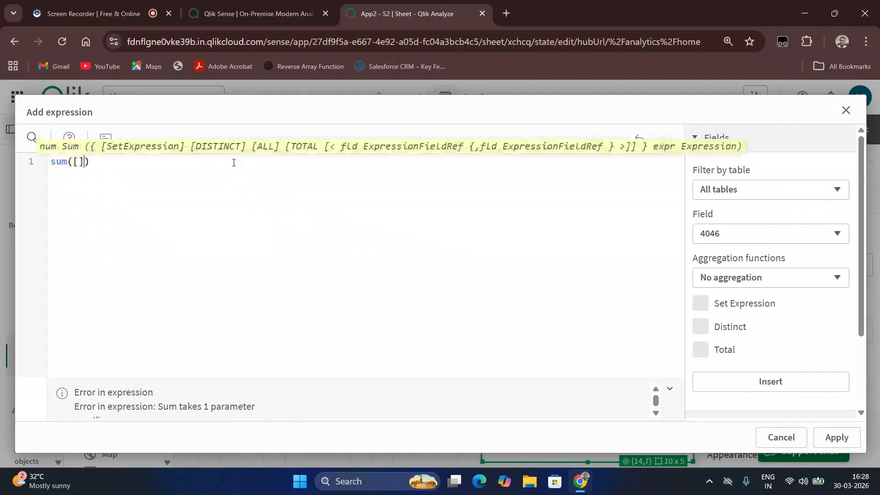
text(tal)
key(BackSpace)
key(BackSpace)
key(BackSpace)
text(tal Volume)
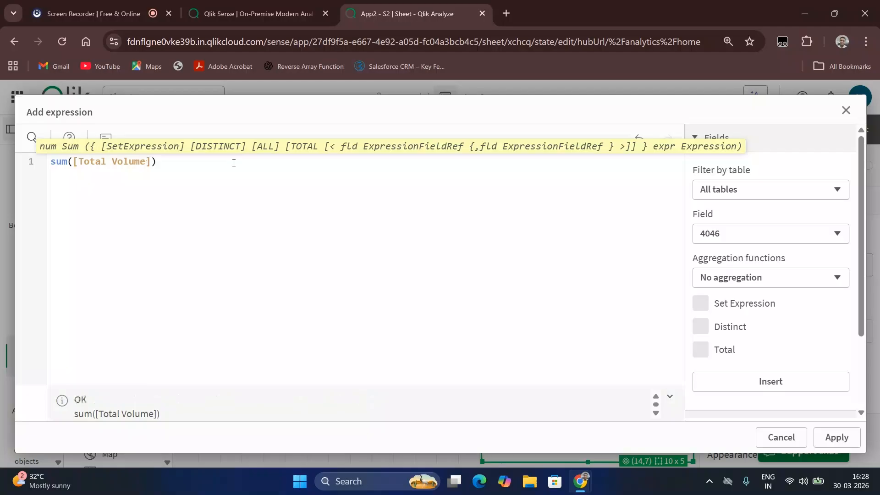
Position the text cursor inside the sum parentheses, directly before [Total Volume]
key(Left)
key(Left)
key(Left)
key(Left)
key(Left)
key(Right)
text(year)
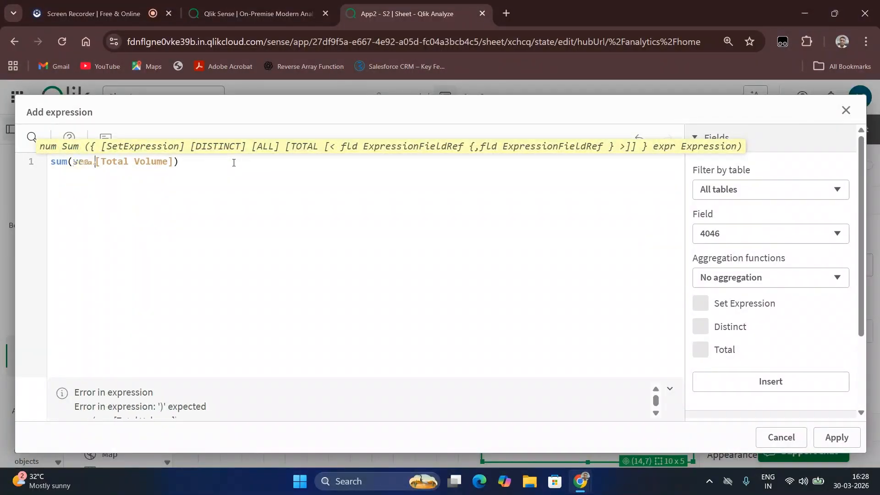
text(={})
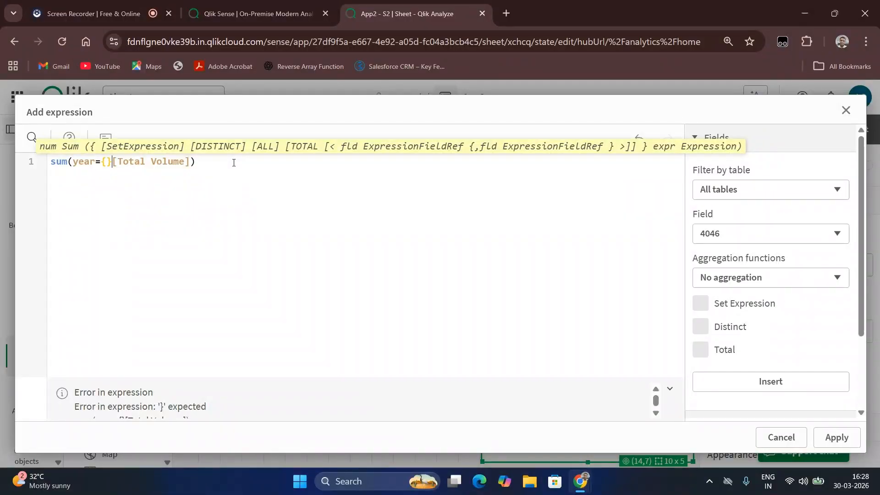
key(BackSpace)
key(BackSpace)
key(BackSpace)
key(BackSpace)
key(BackSpace)
key(BackSpace)
key(BackSpace)
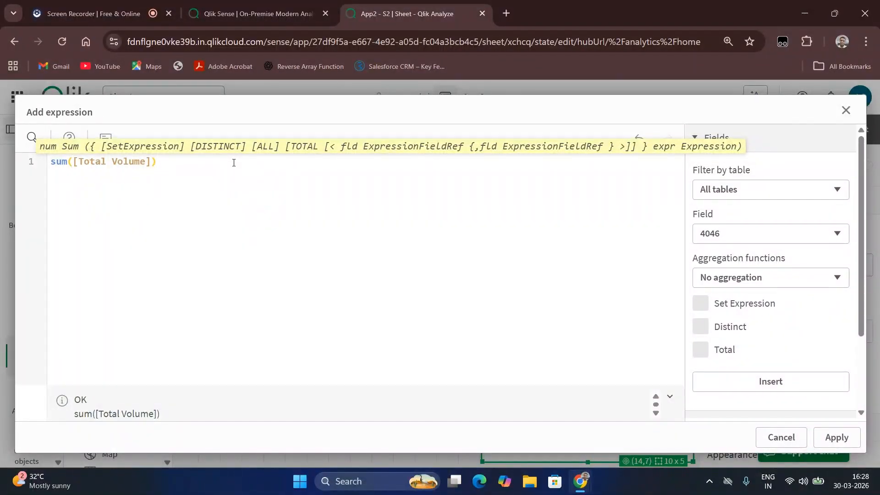
Insert the set expression {<year={2016,2017,2018}>} before [Total Volume] and apply the measure
text({<>})
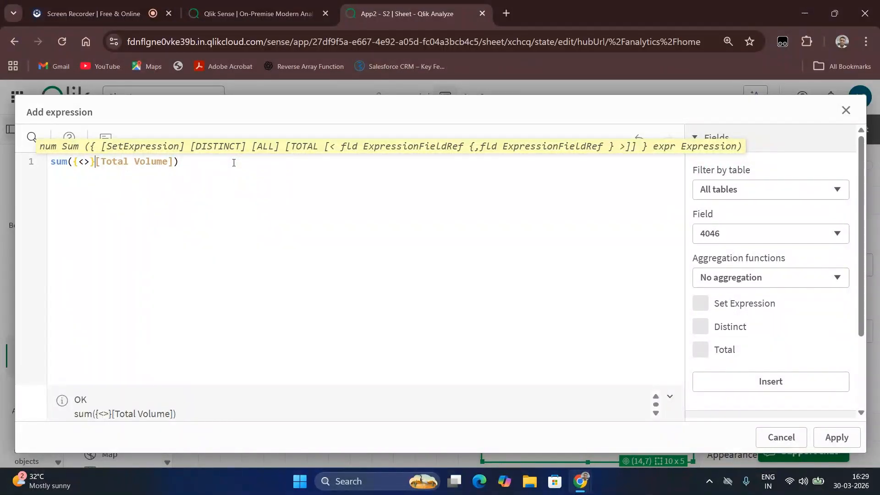
text(year=)
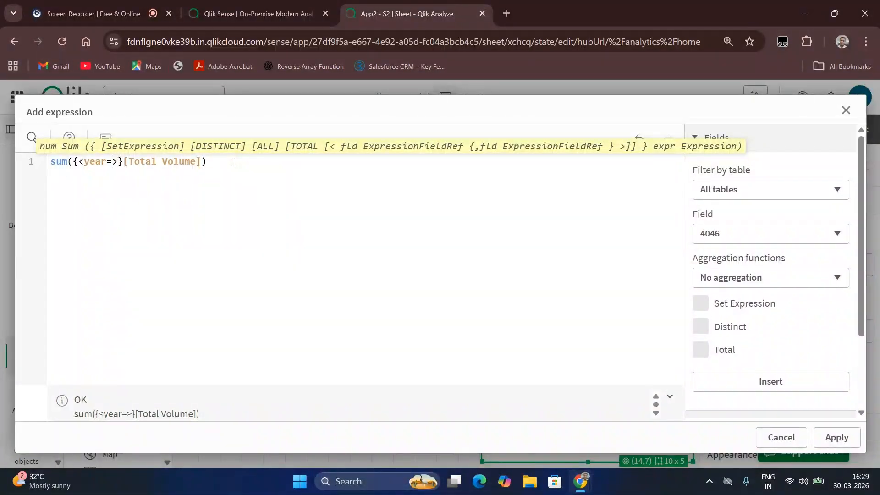
text({)
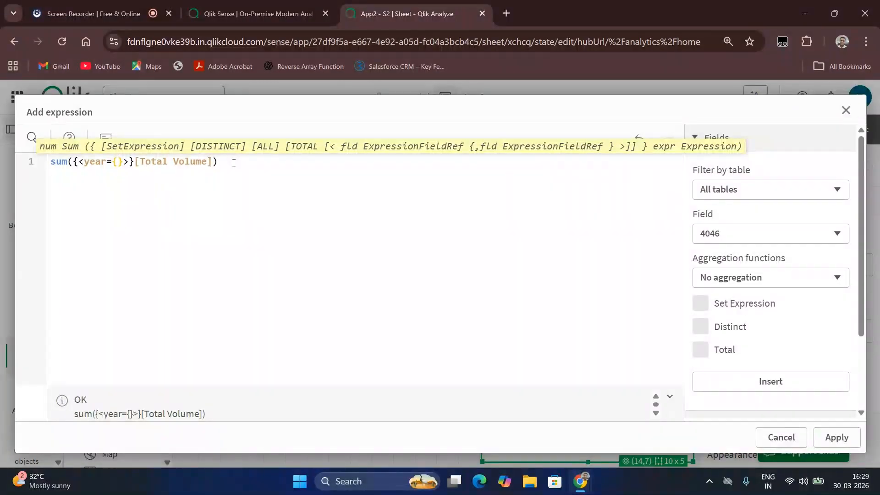
text(2016)
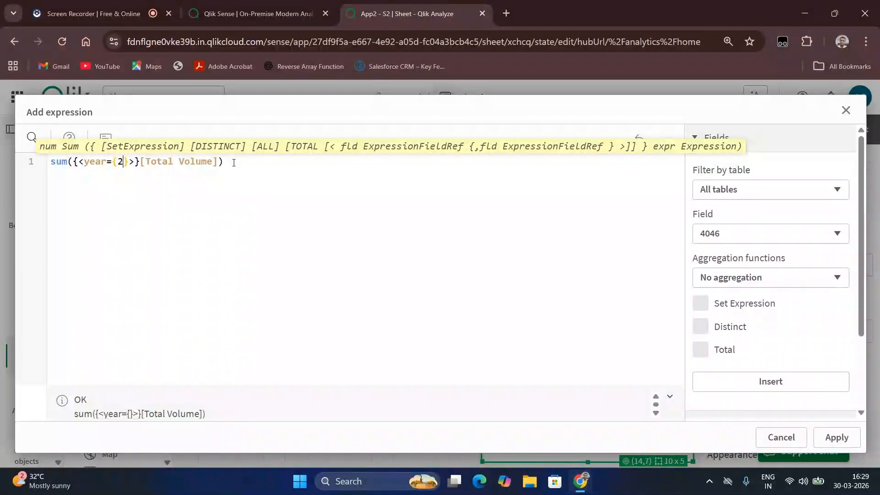
text(,2017)
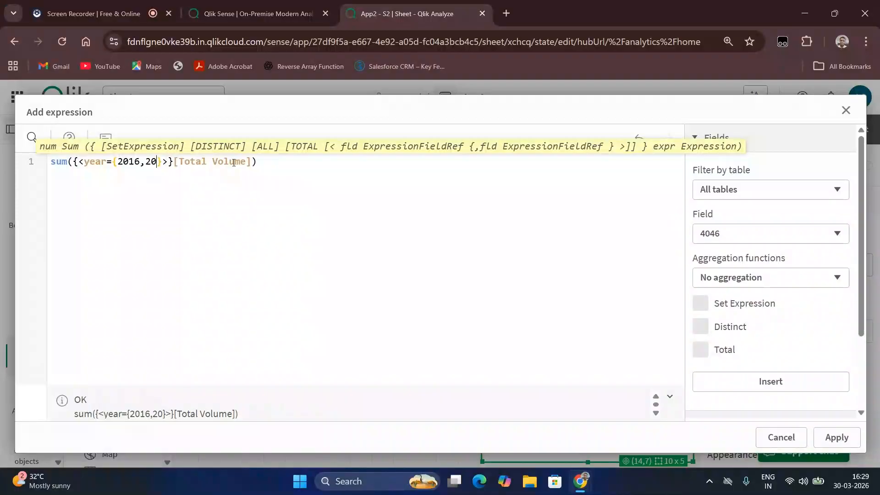
text(,2018)
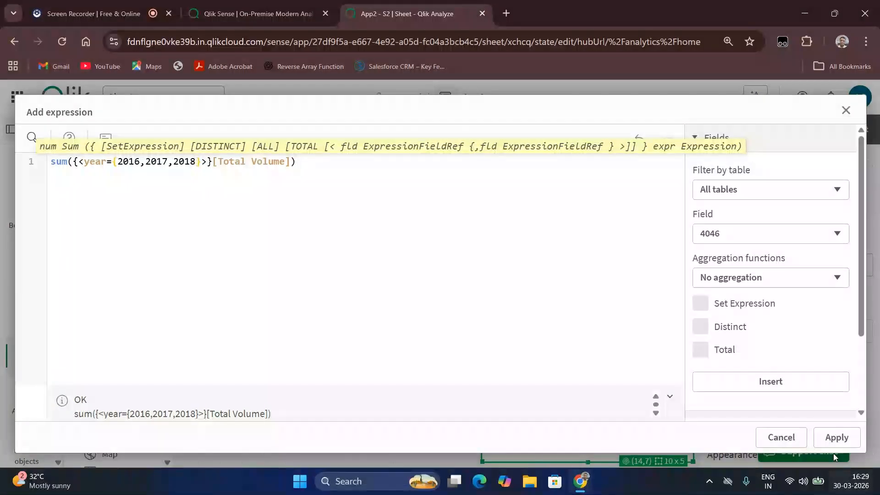
click(836, 437)
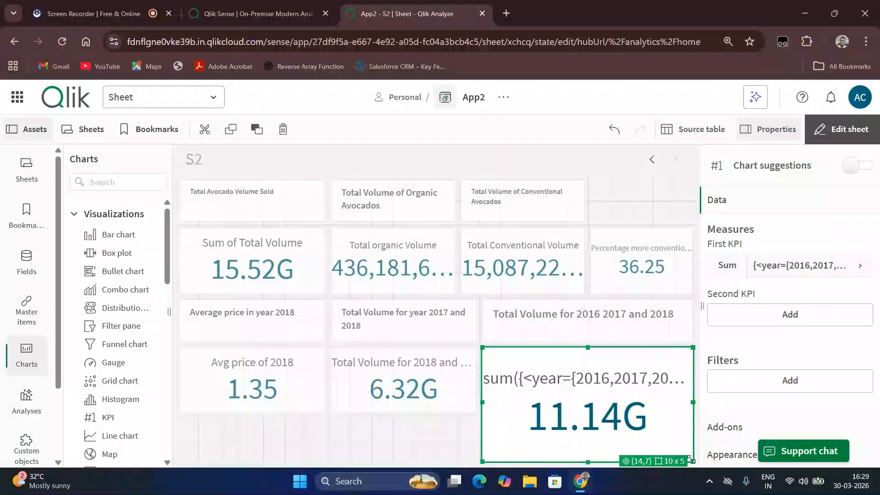
Shrink the new KPI to 9 x 3 grid cells and label its measure "2016+2017+2018"
drag(686, 456, 674, 409)
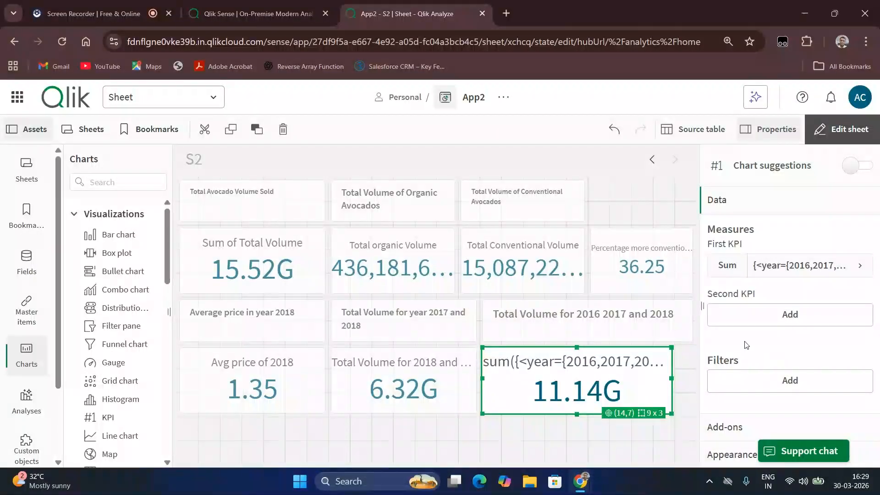
click(777, 323)
click(793, 271)
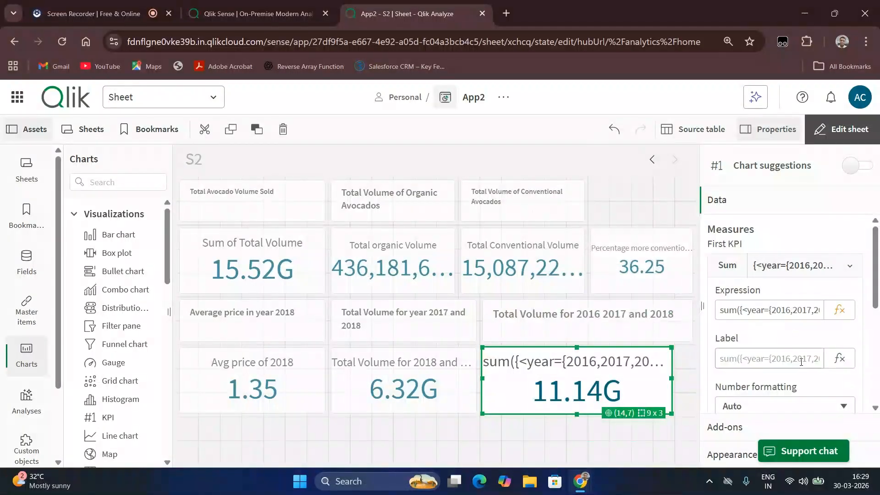
click(849, 313)
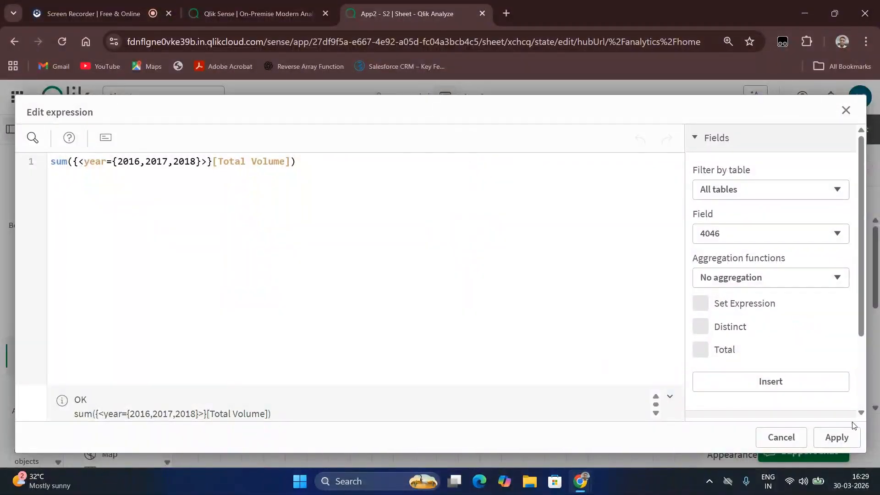
click(850, 443)
click(799, 350)
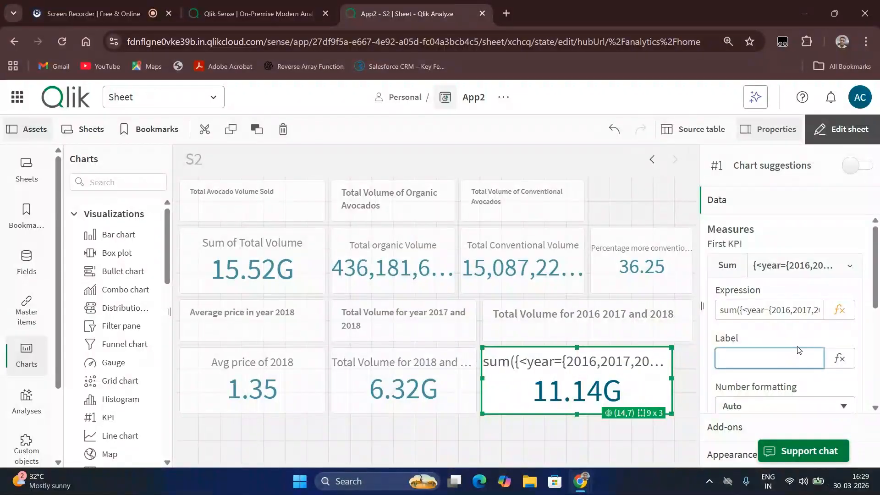
text(2016+2017+2018)
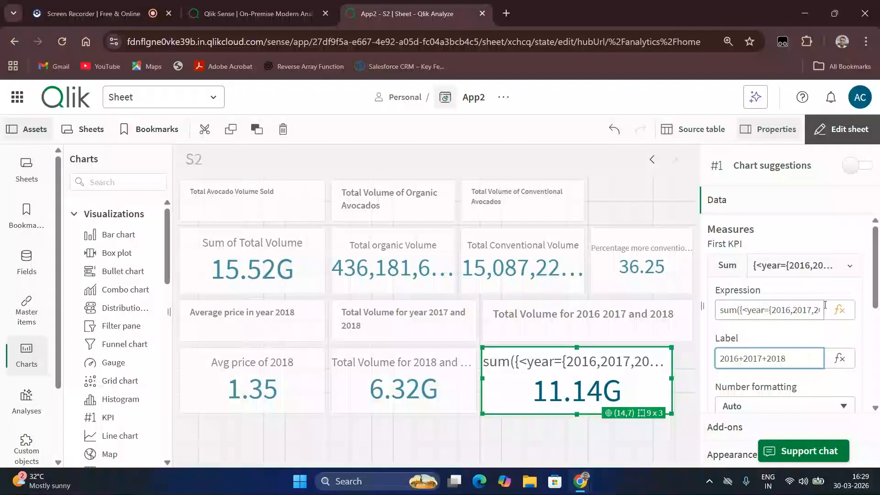
click(801, 338)
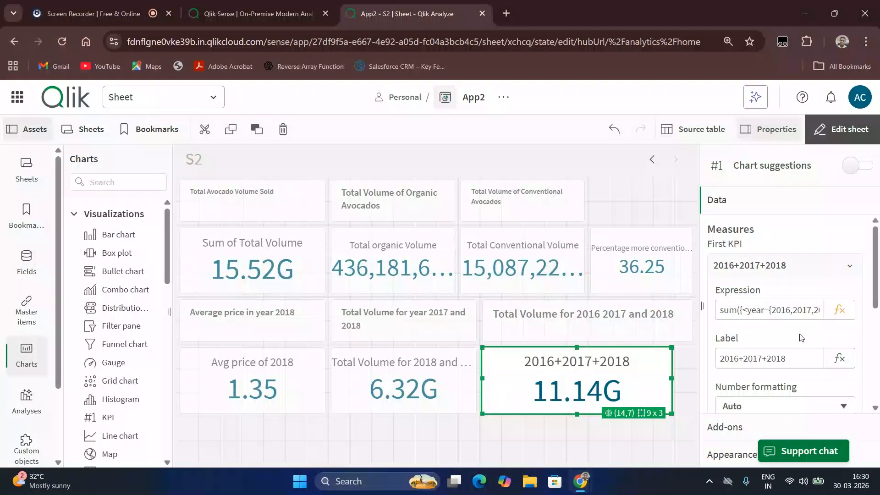
Leave sheet editing mode and hide the support chat
scroll(801, 338, down, 5)
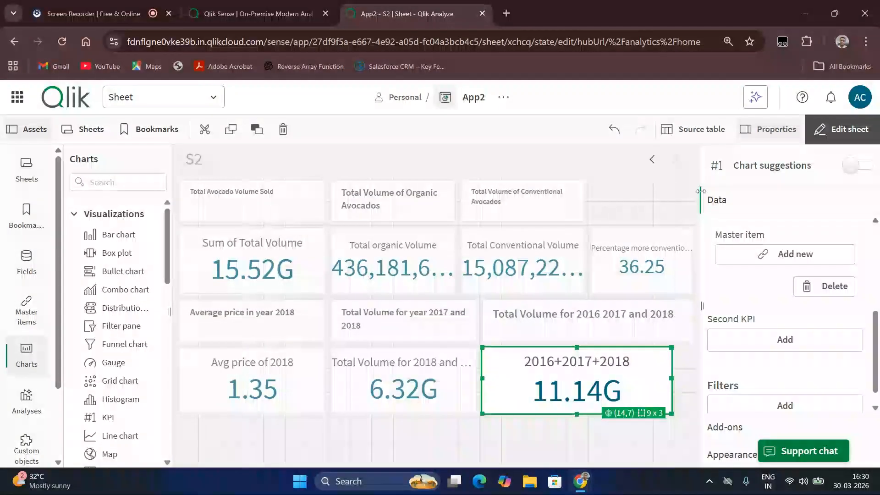
scroll(875, 305, down, 1)
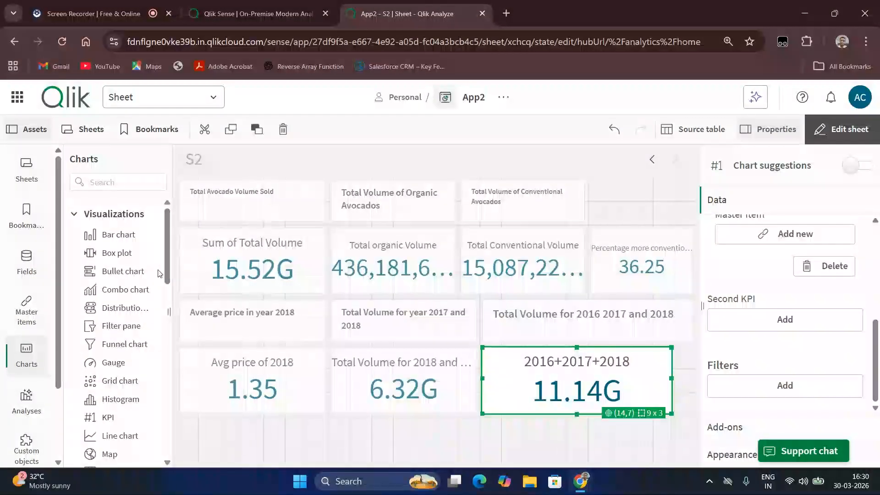
drag(166, 280, 166, 420)
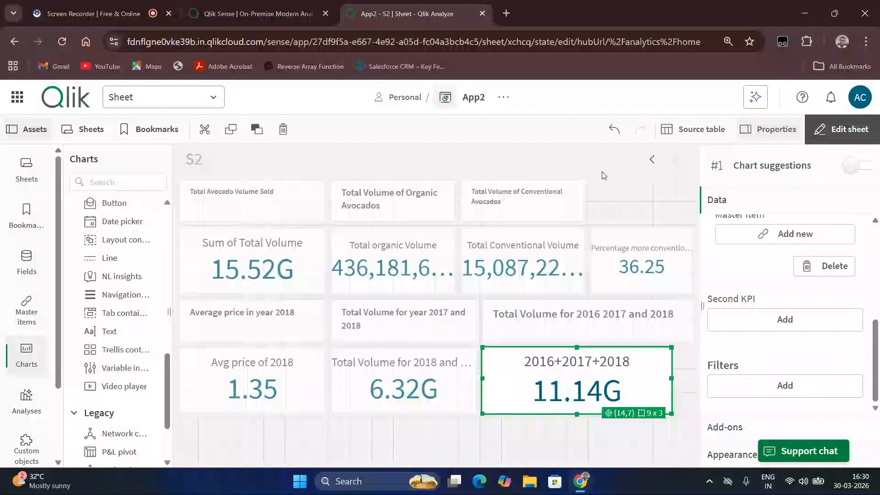
click(842, 128)
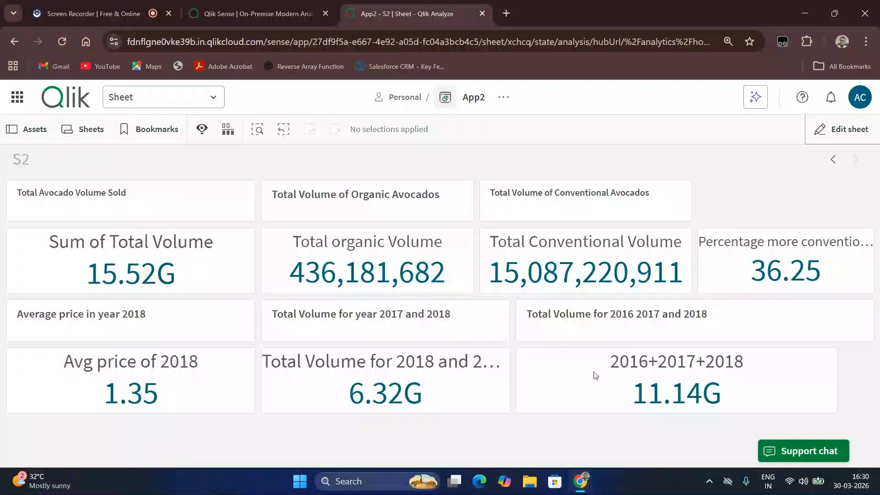
click(855, 450)
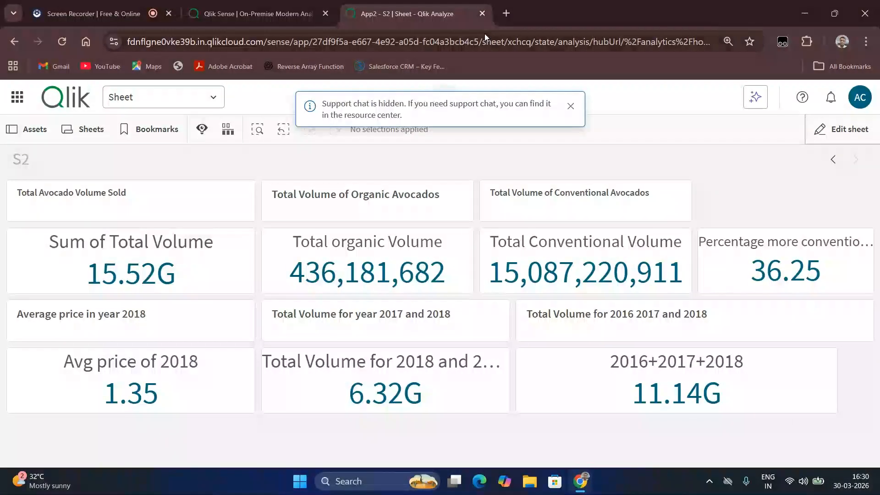
Resume editing the sheet, search the charts for "Text" and open the description of the Text & image object
click(853, 129)
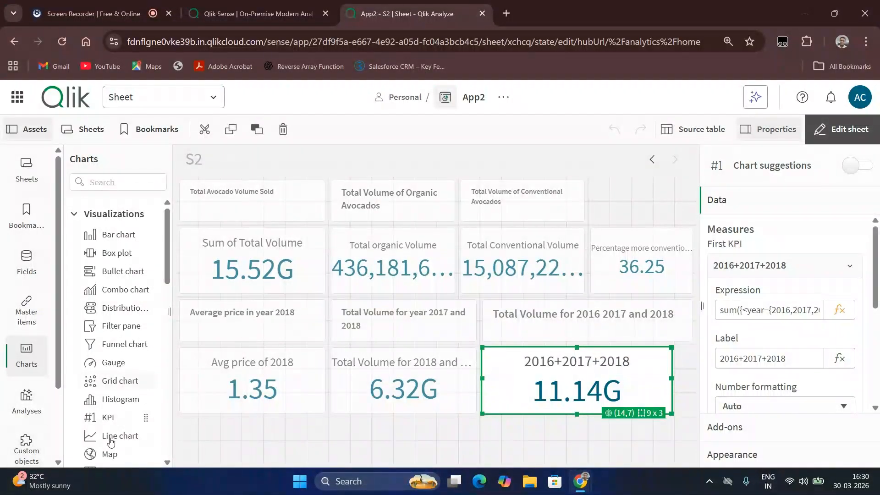
drag(169, 325, 163, 325)
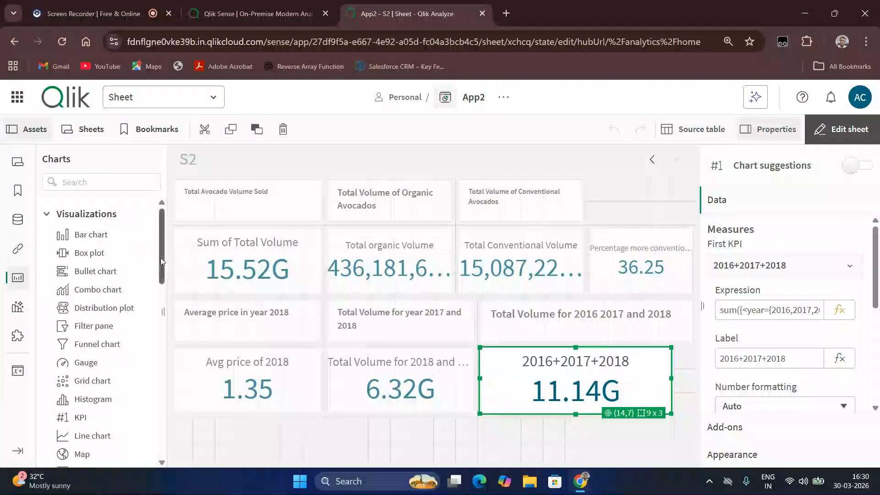
click(118, 180)
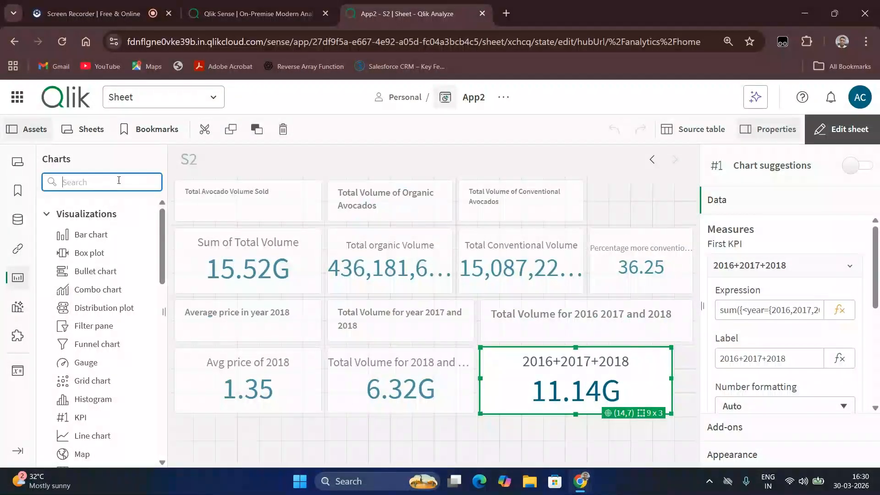
text(Text)
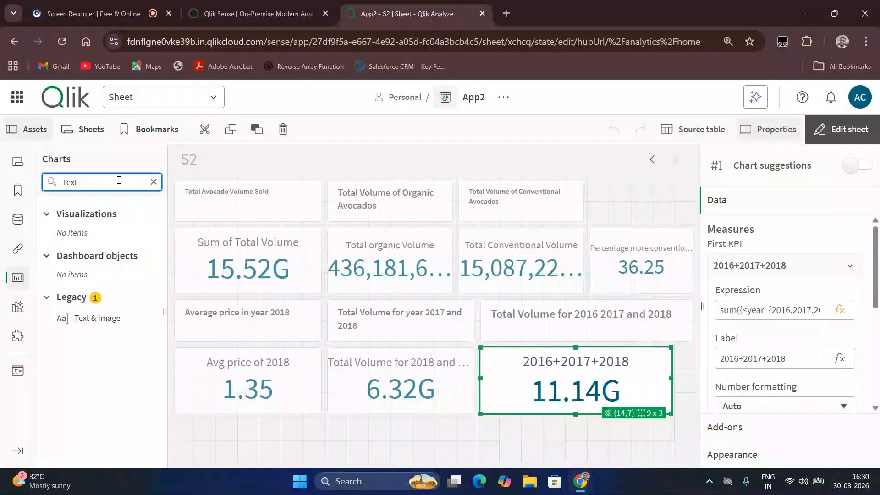
click(97, 318)
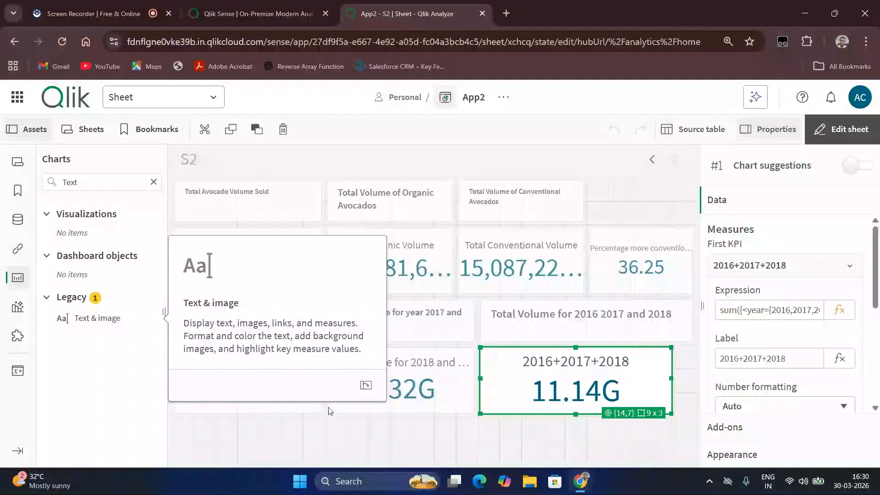
click(455, 481)
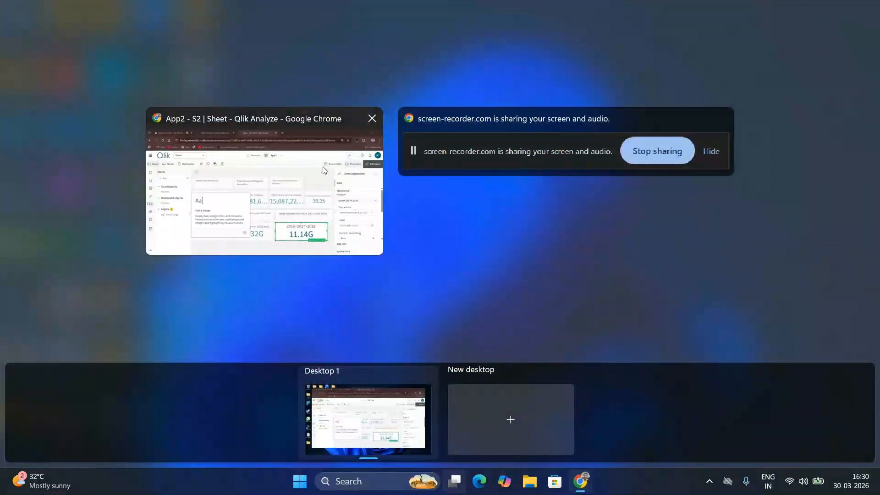
click(282, 174)
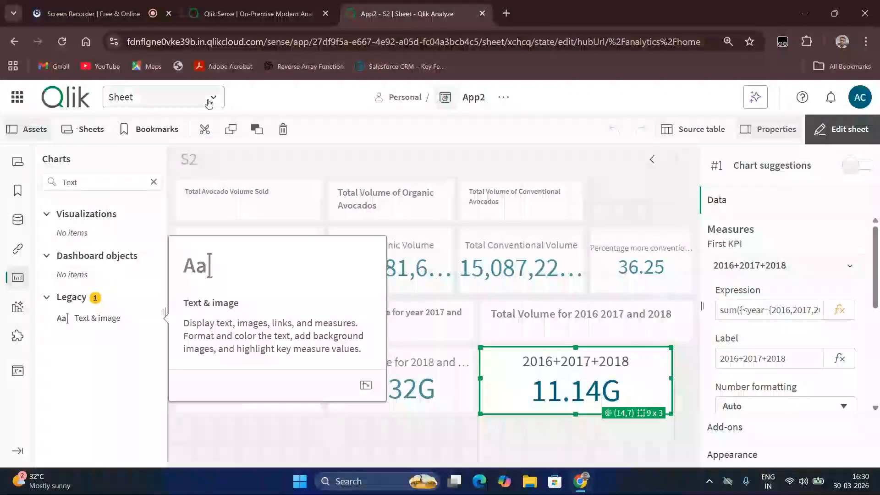
click(290, 424)
Clear the existing text from the title box above the Sum of Total Volume KPI
click(226, 198)
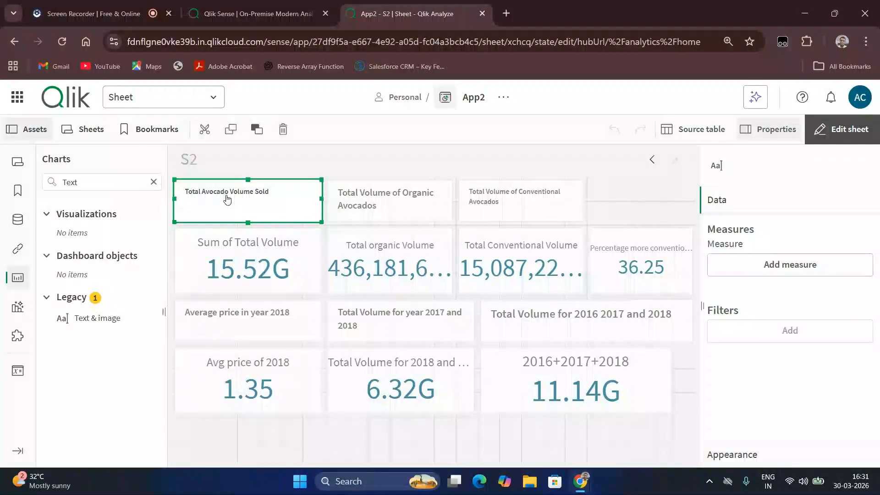
click(284, 196)
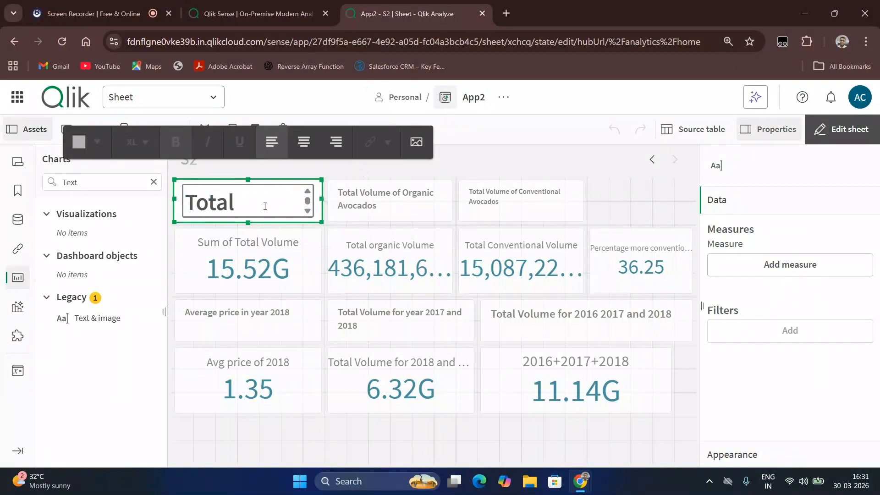
drag(265, 206, 188, 204)
key(BackSpace)
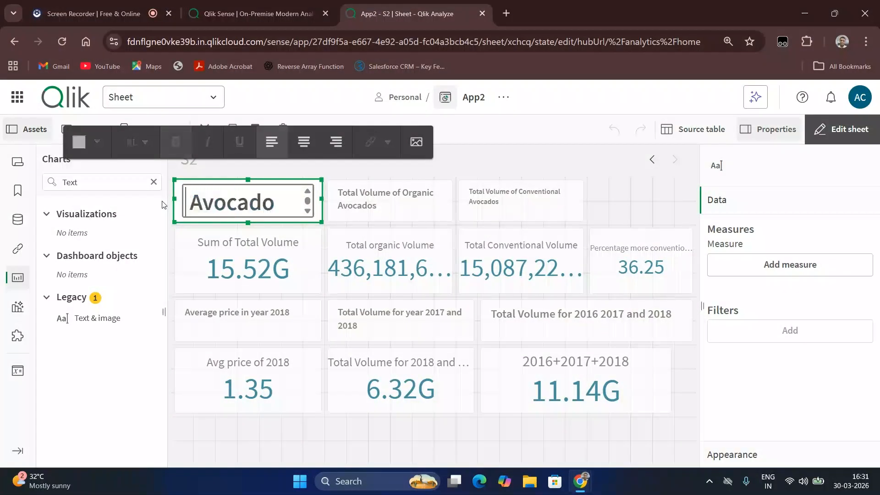
drag(281, 208, 256, 278)
key(BackSpace)
key(BackSpace)
key(BackSpace)
key(BackSpace)
key(BackSpace)
key(BackSpace)
key(BackSpace)
key(BackSpace)
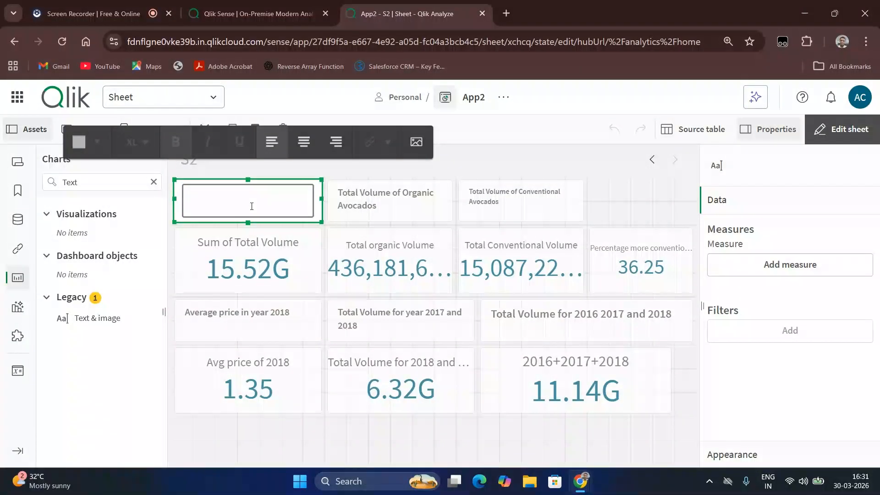
Enter "Total volume of all regions except california" in the title box above the Sum of Total Volume KPI
text(Total volume if)
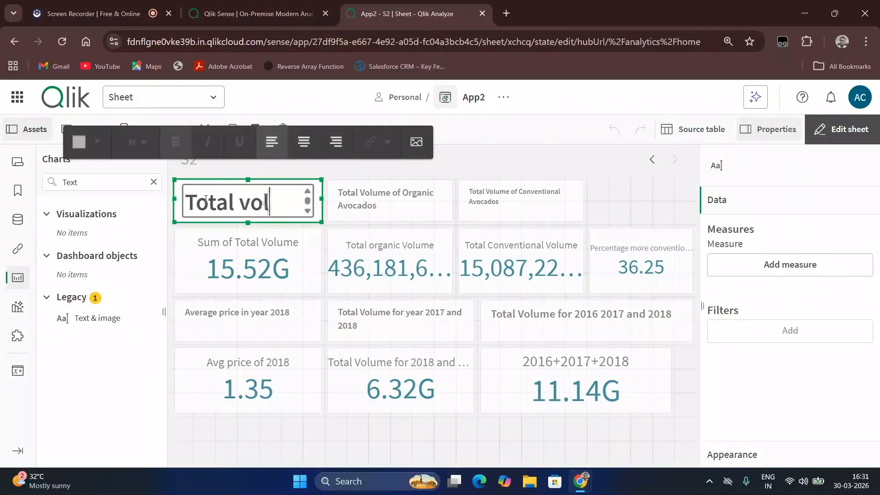
key(BackSpace)
key(BackSpace)
text(of all regio)
text(ns except )
text(calif)
text(ornia)
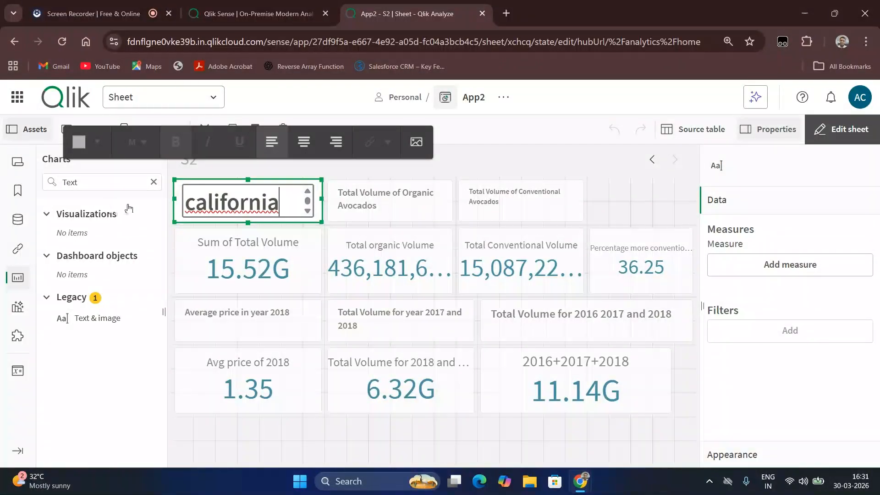
click(322, 202)
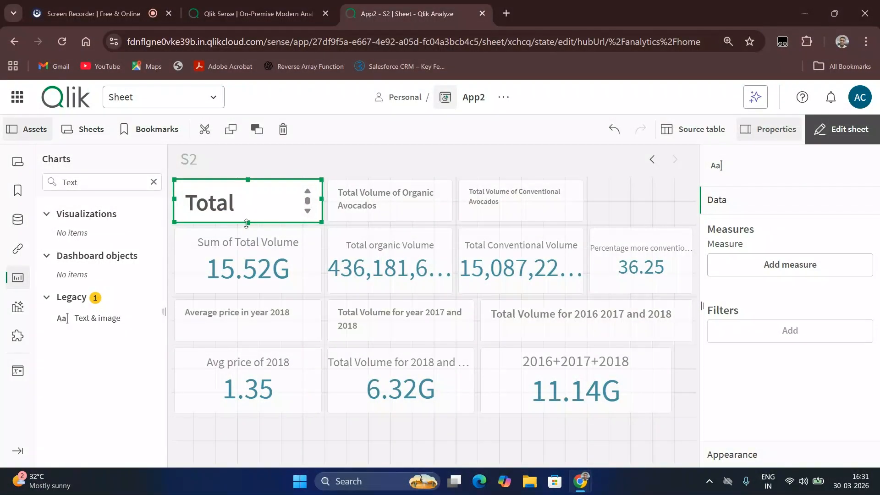
Try to reword the title above the Sum of Total Volume KPI by inserting "volume of" after its first word
click(262, 193)
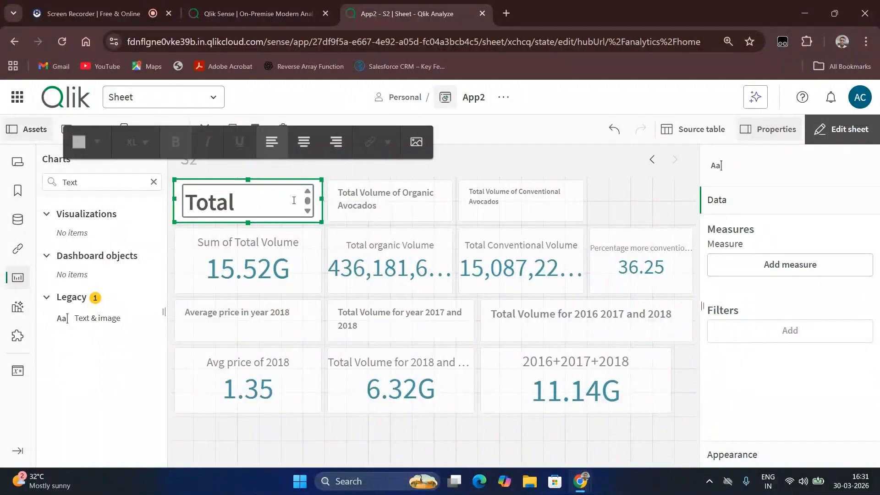
key(BackSpace)
key(BackSpace)
key(BackSpace)
key(BackSpace)
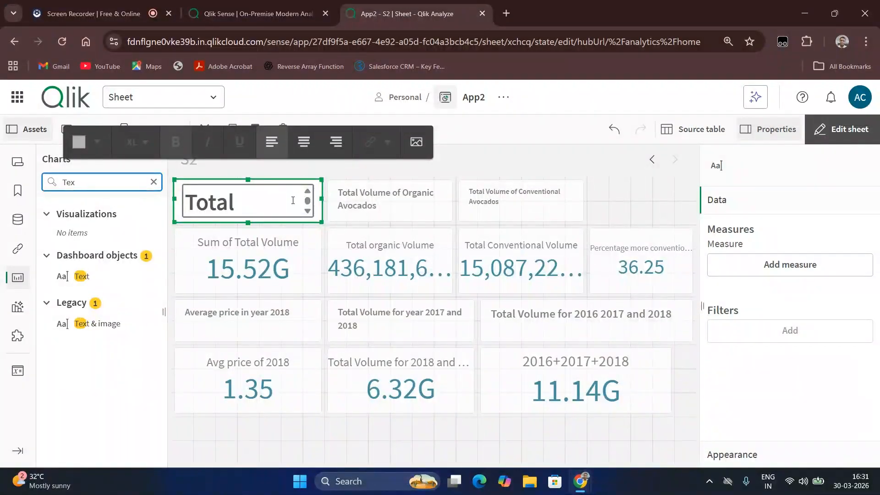
click(292, 200)
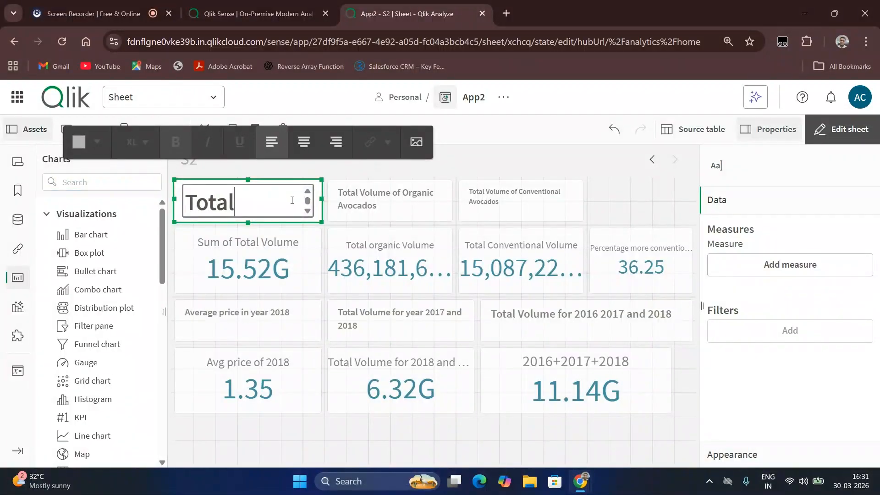
key(BackSpace)
key(BackSpace)
text(volume of)
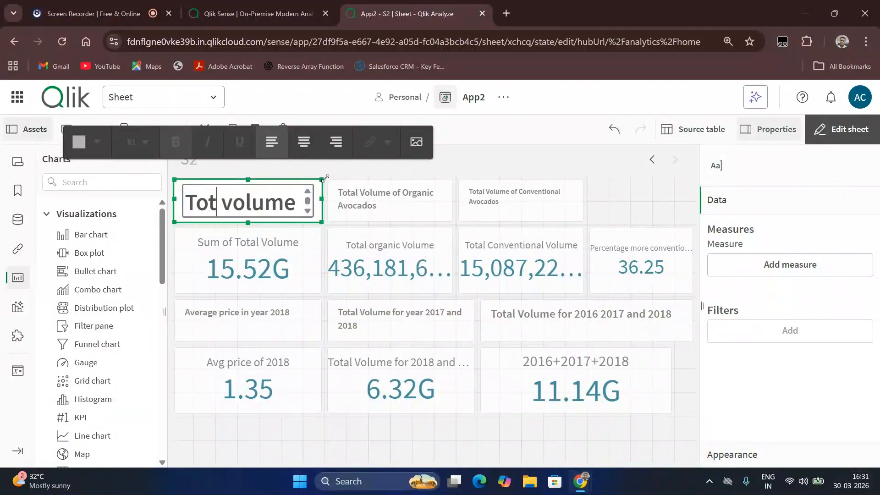
Replace the whole title above the Sum of Total Volume KPI with "Sum of total Volume" and leave sheet editing mode
key(shift+Down)
key(shift+Down)
key(shift+Down)
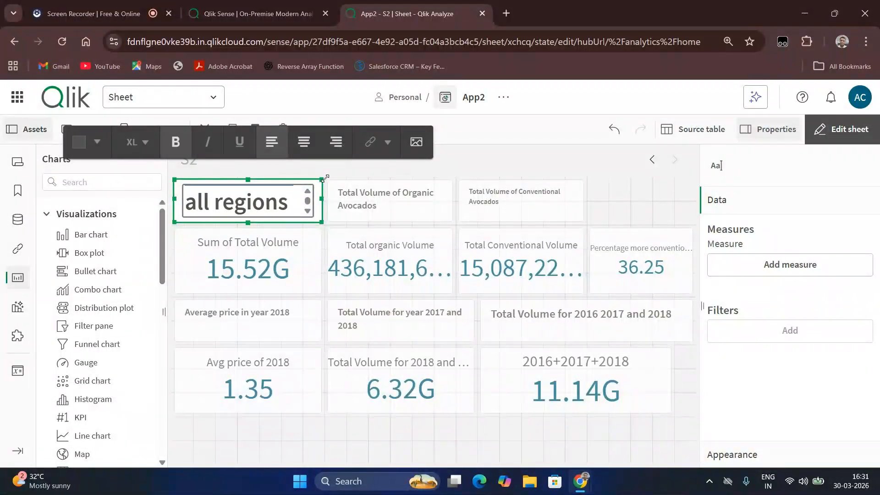
key(BackSpace)
text(Sum of tot)
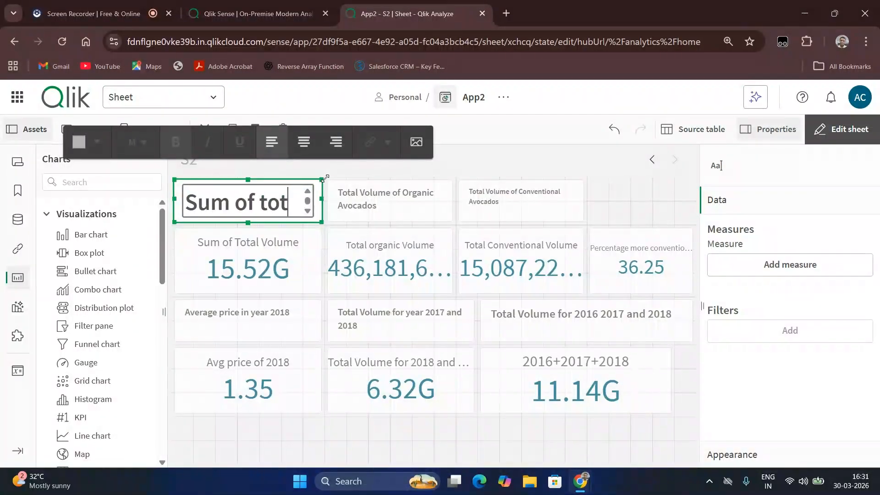
text(al Volume)
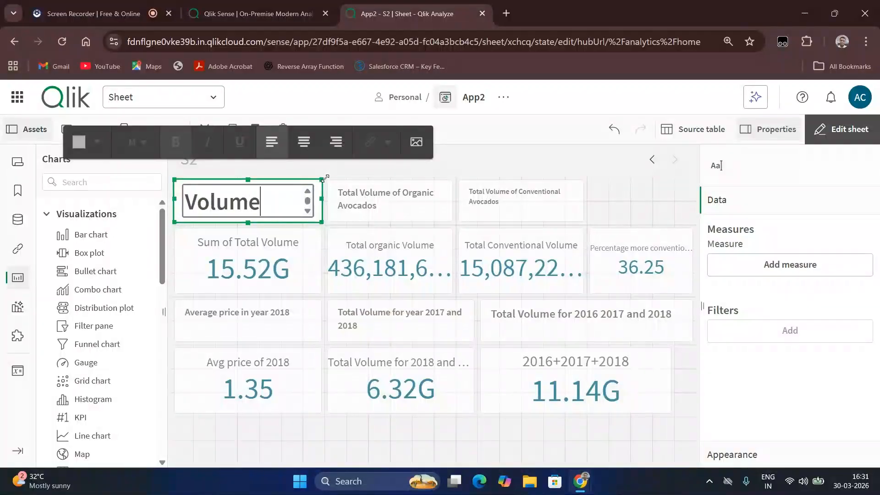
click(643, 173)
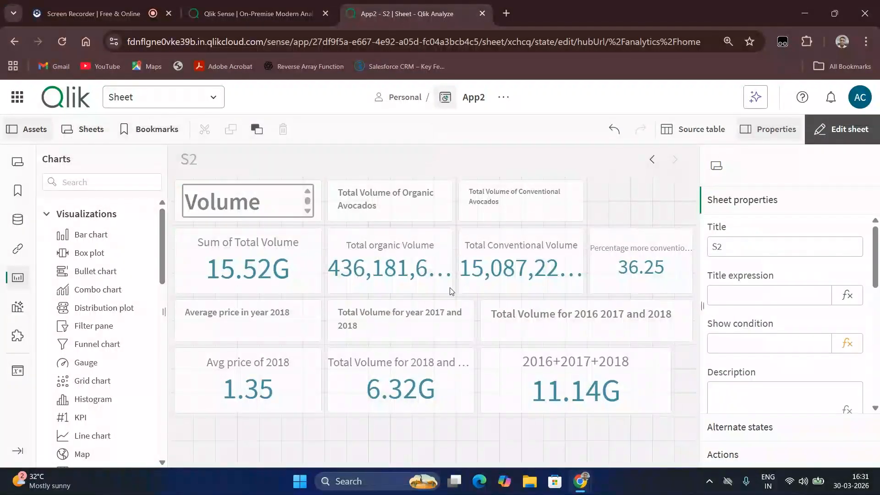
click(841, 130)
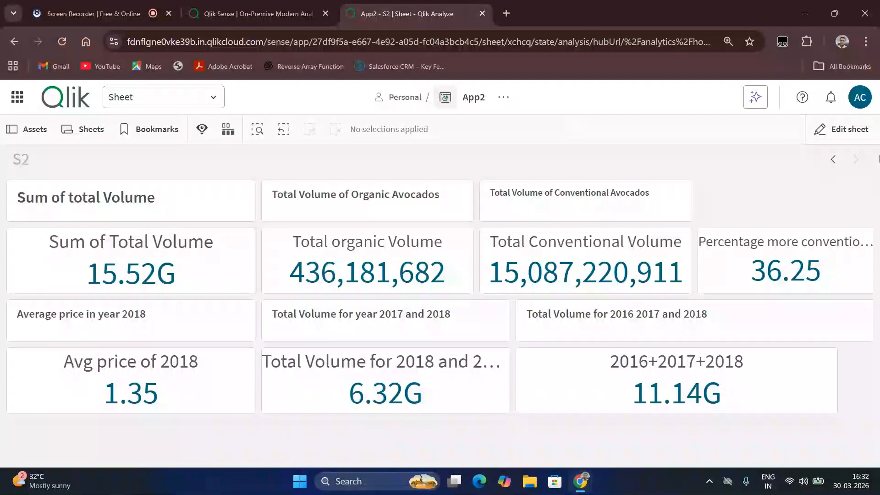
Resume editing sheet S2 and select the "Sum of total Volume" title box
click(840, 130)
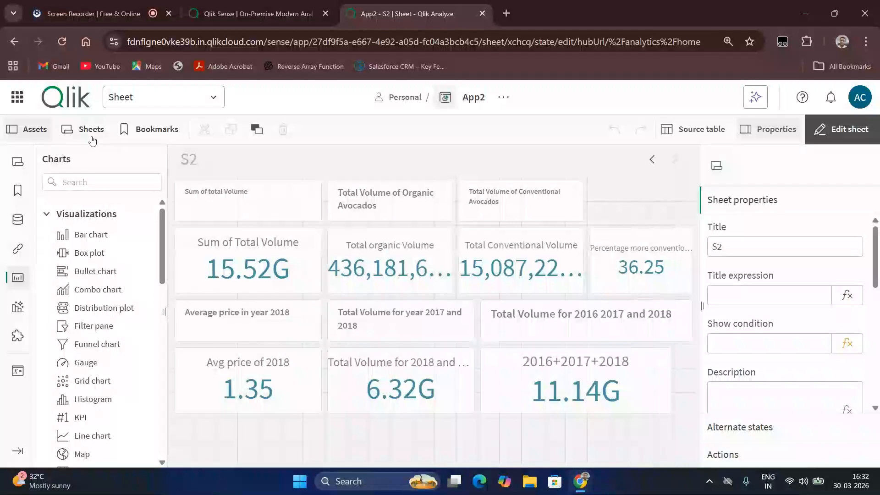
click(225, 200)
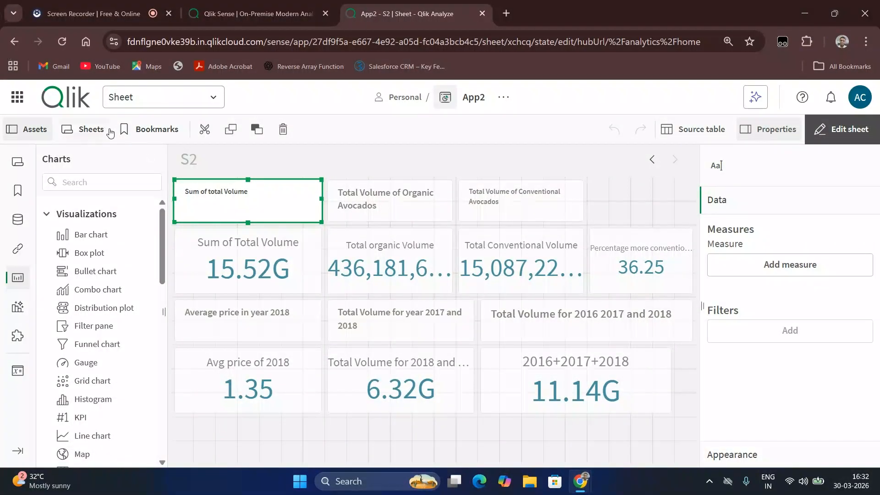
click(85, 6)
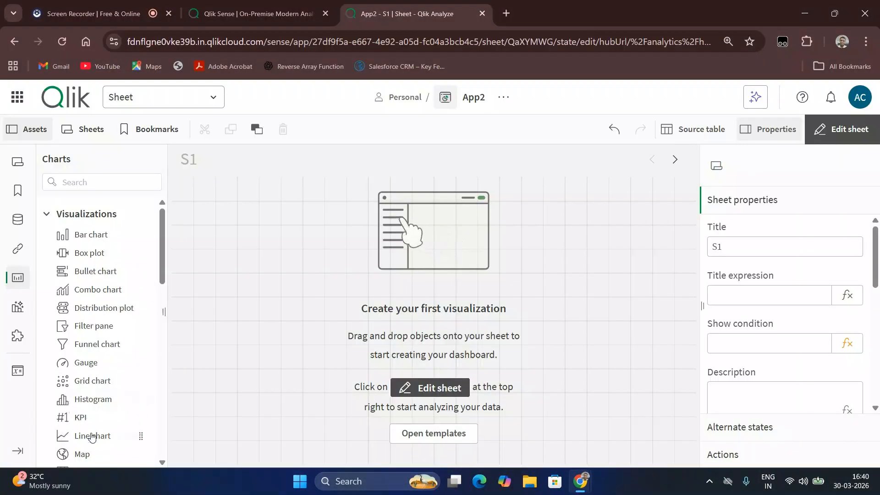
Add a KPI to the empty sheet S1 and enter sum([Total Volume]) as its measure expression
drag(82, 417, 267, 283)
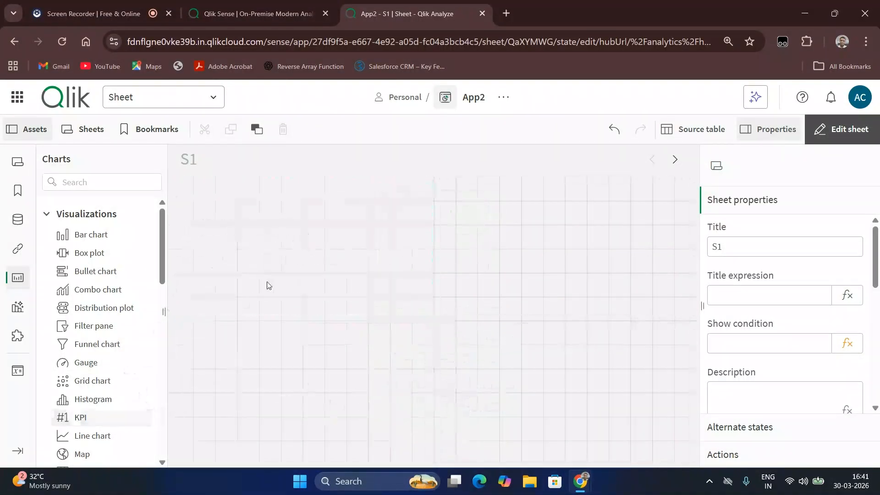
click(313, 265)
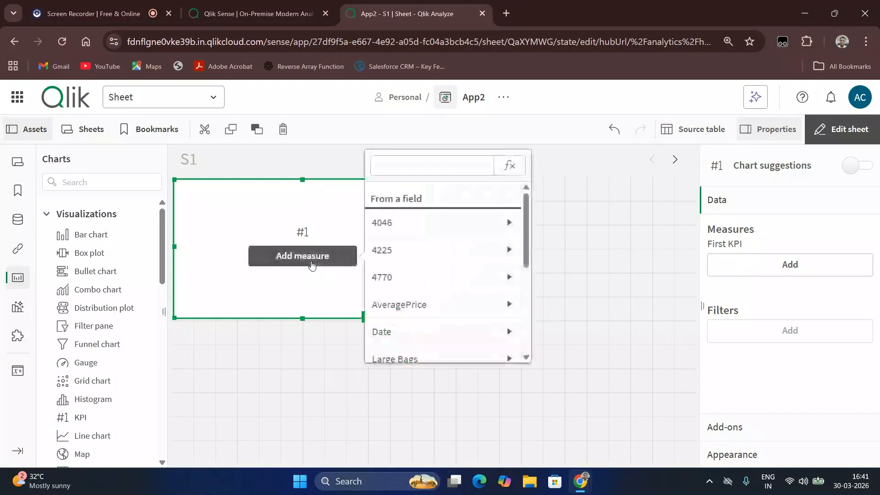
click(507, 165)
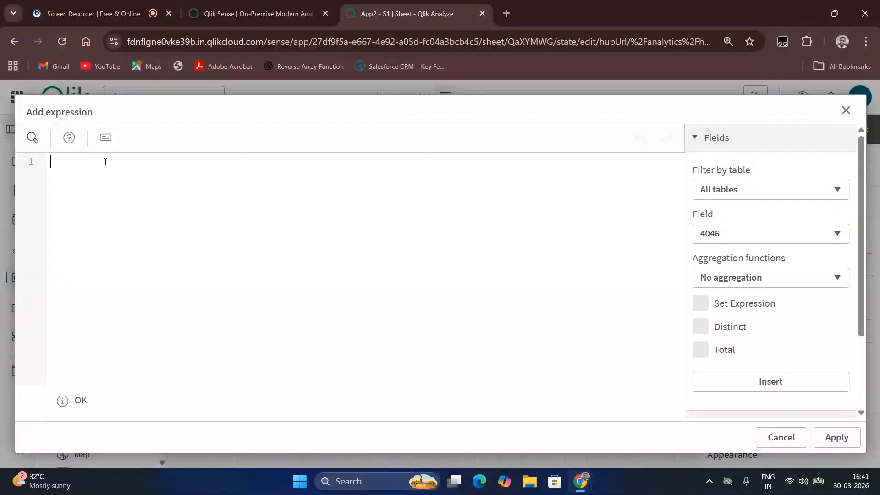
text(su)
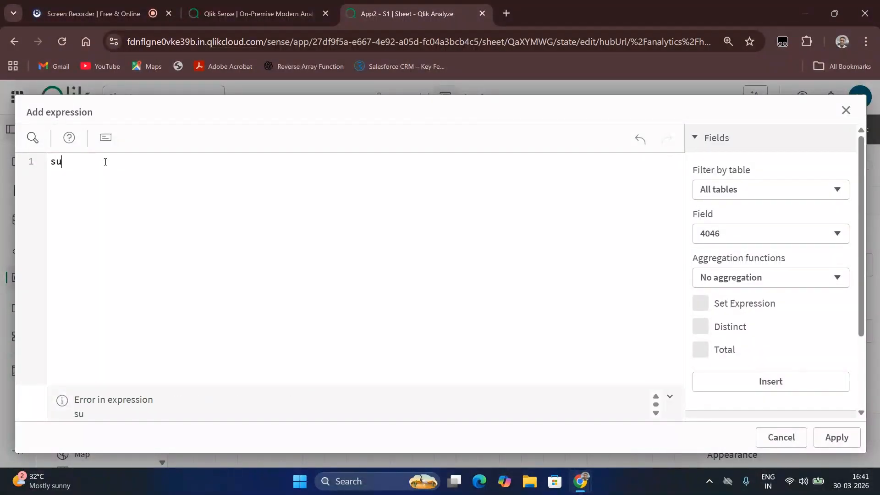
text(m([])
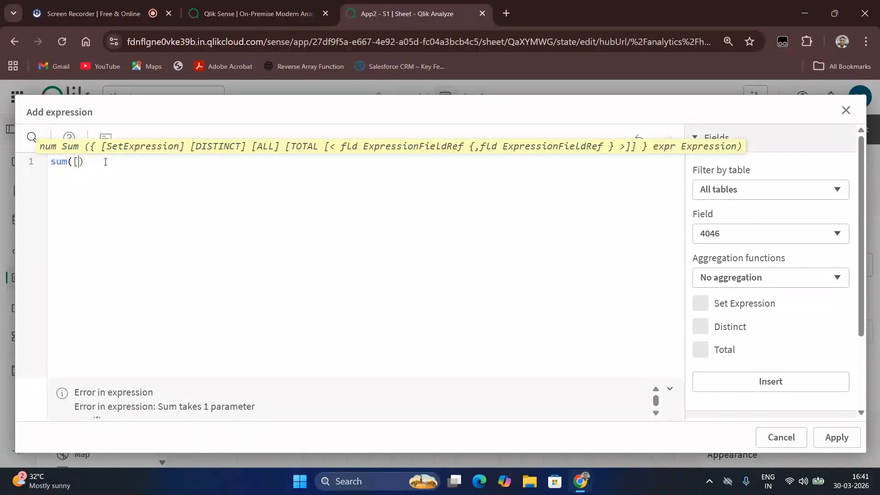
text(To)
text(tal V)
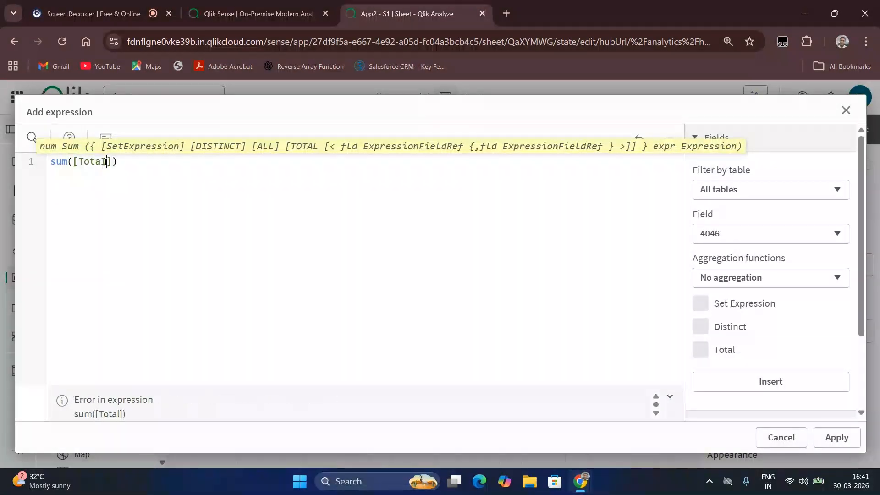
text(olume)
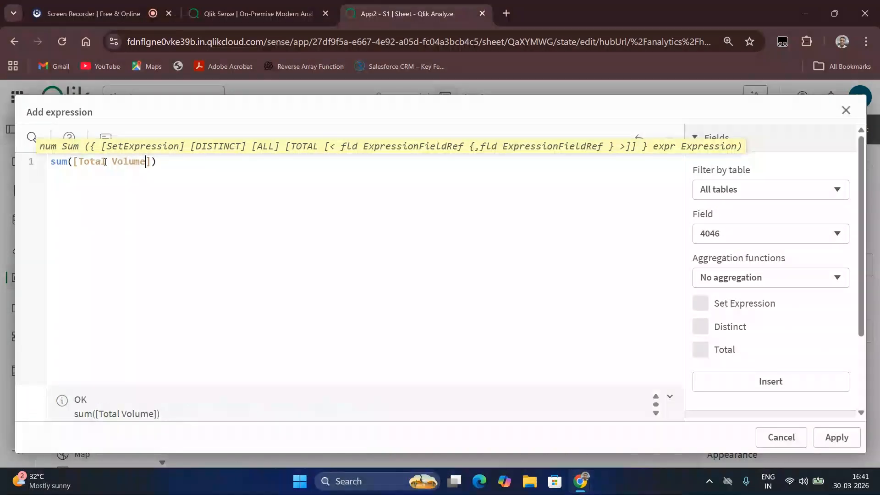
Insert an empty set modifier {<>} before [Total Volume] in the measure expression
key(Left)
key(Left)
key(Left)
key(Left)
key(Left)
key(Left)
key(Left)
key(Left)
key(Left)
key(Left)
key(Right)
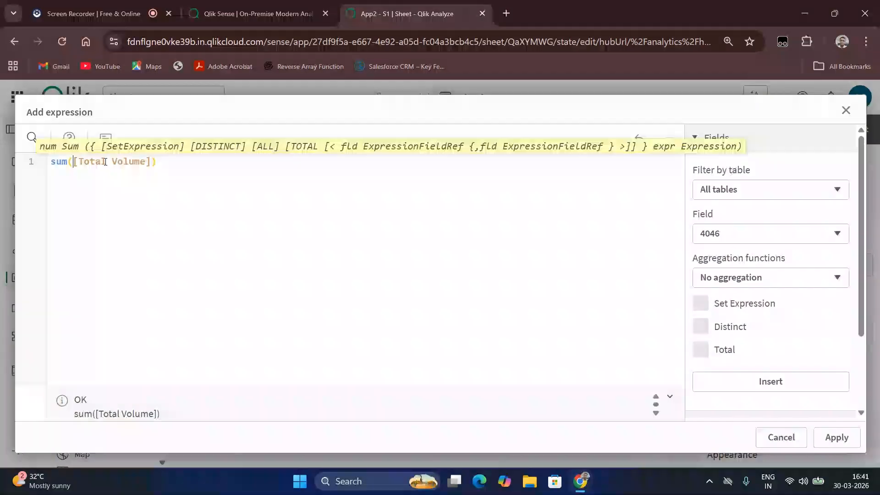
text({})
text(<>)
key(Left)
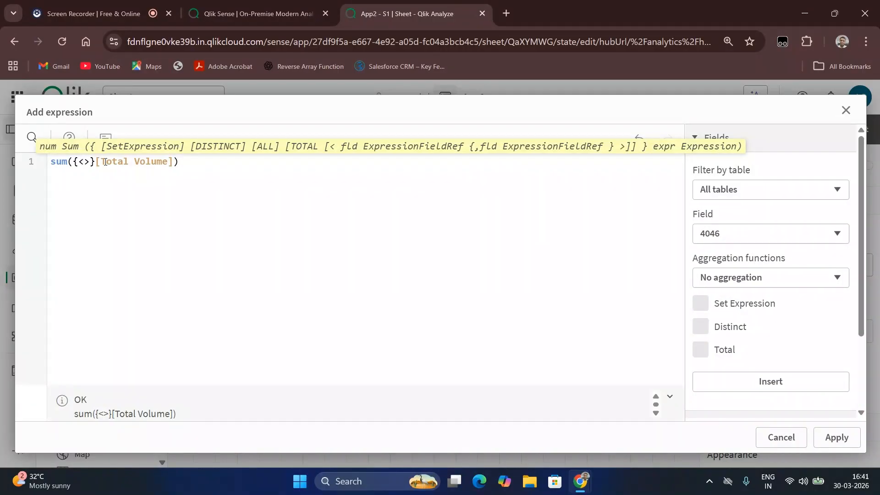
Fill the empty set modifier with the region field and the exclusion operator, giving {<region-={}>}
text(regio)
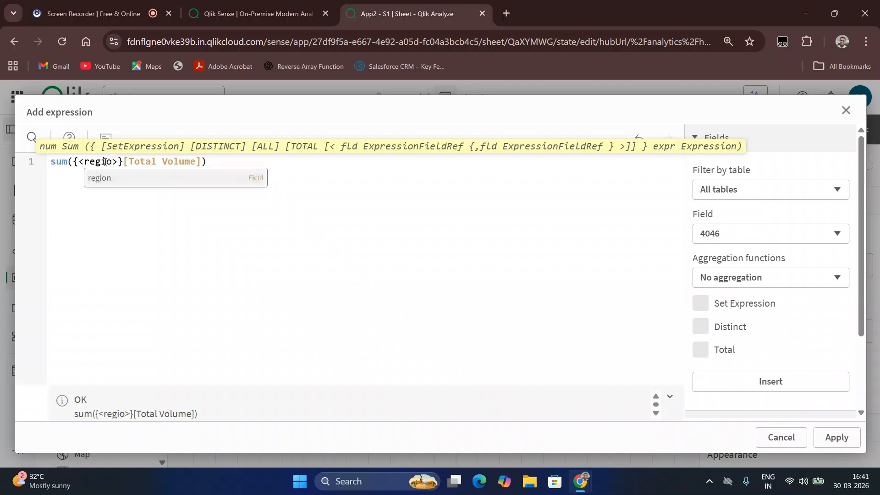
text(n=)
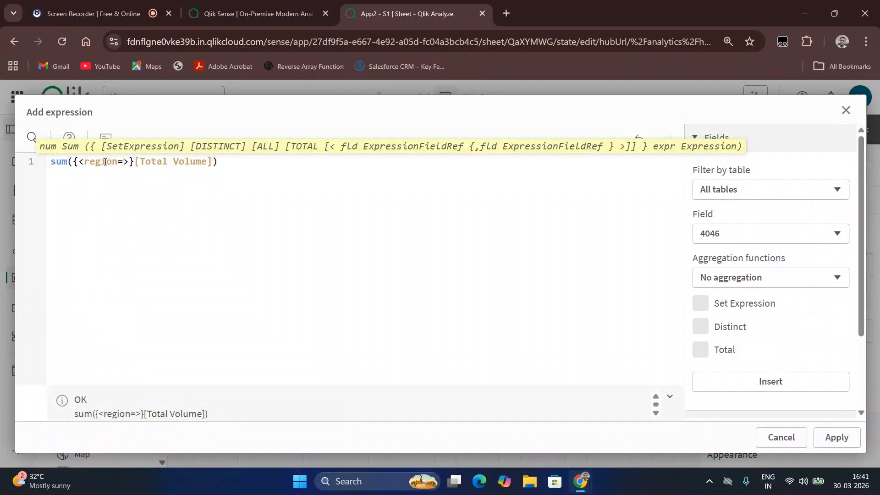
text(>)
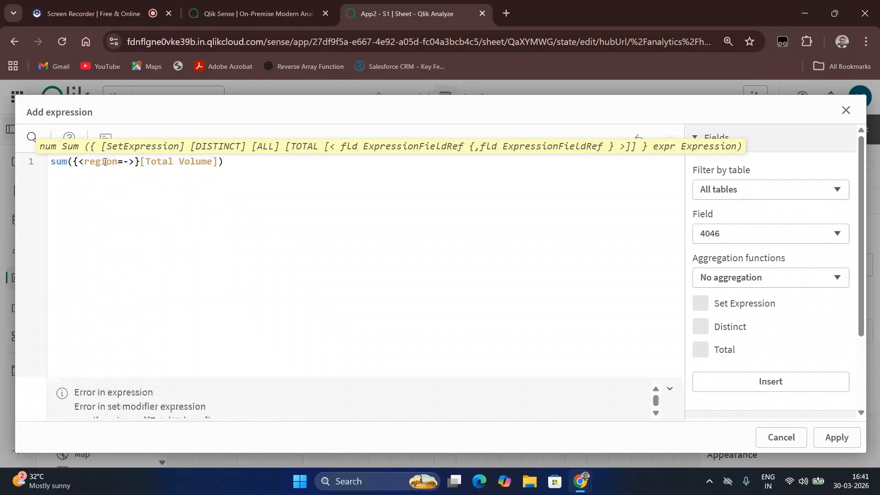
key(BackSpace)
key(BackSpace)
text(-={)
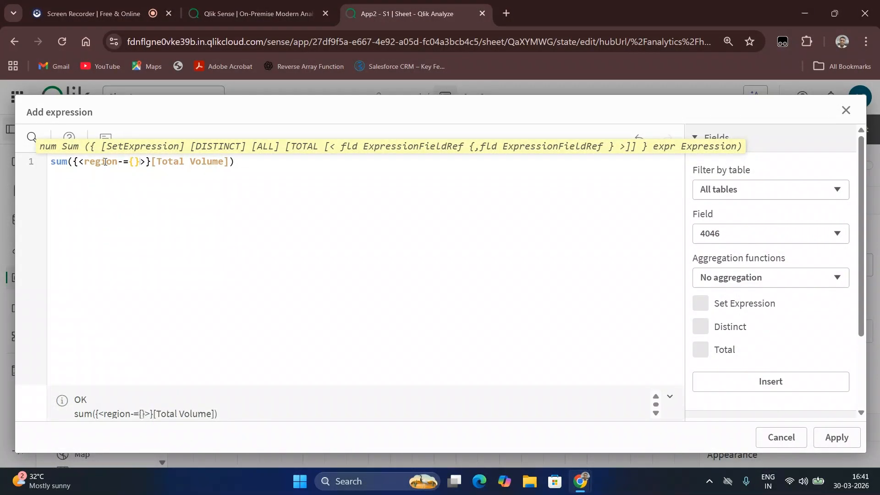
Enter 'California' as the excluded region value inside the set modifier's inner braces
text('Cal)
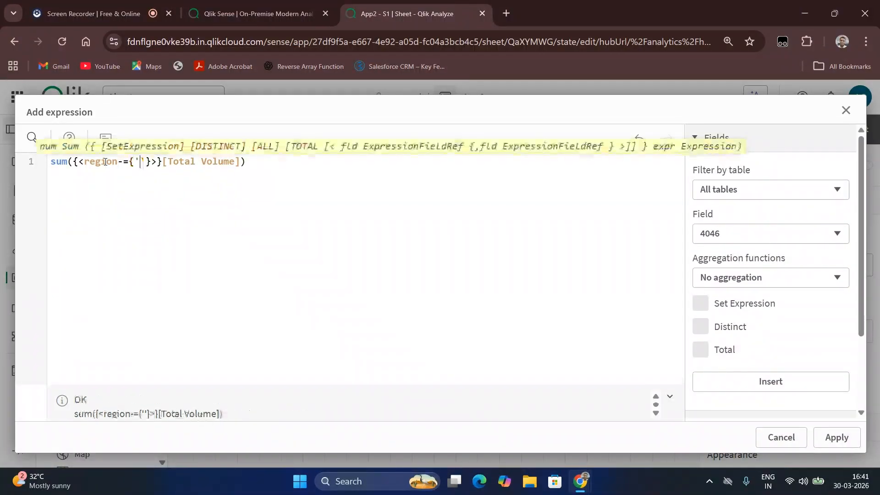
text(ifirnia)
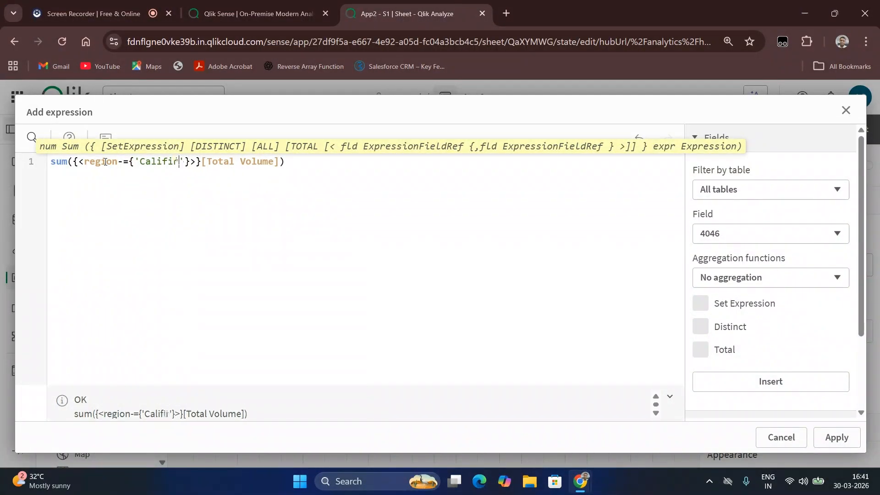
key(BackSpace)
key(BackSpace)
key(BackSpace)
key(BackSpace)
key(BackSpace)
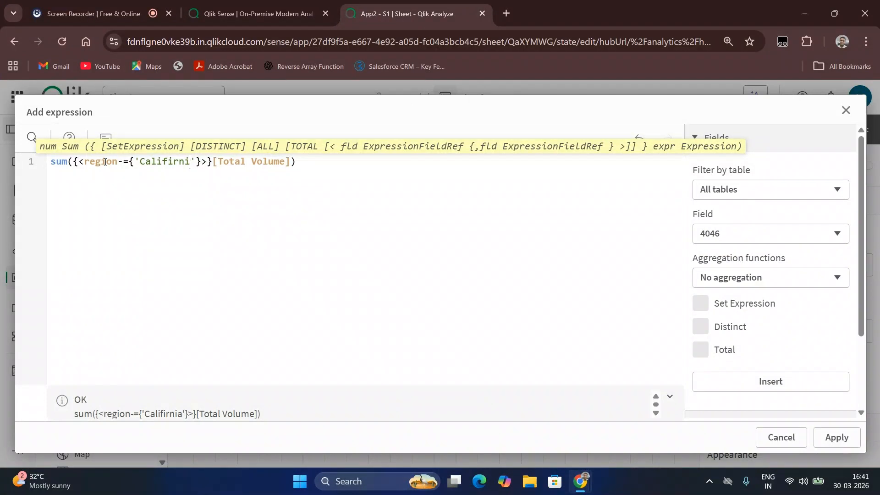
text(ornia)
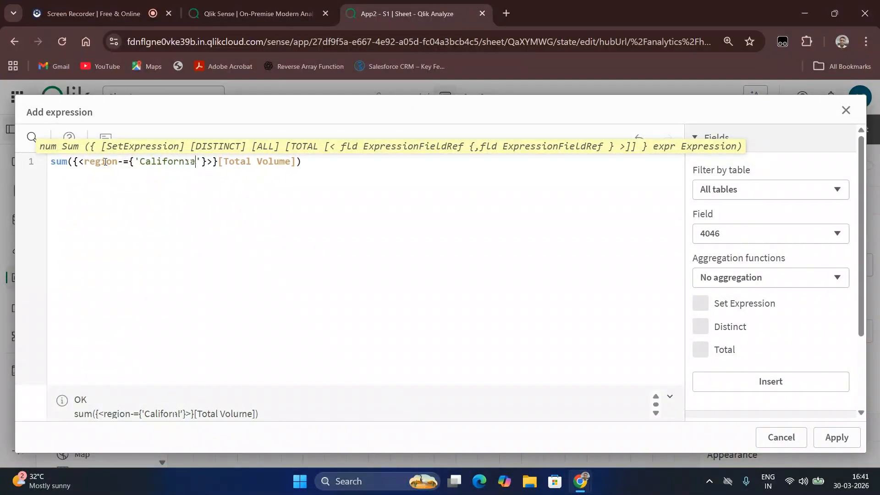
key(End)
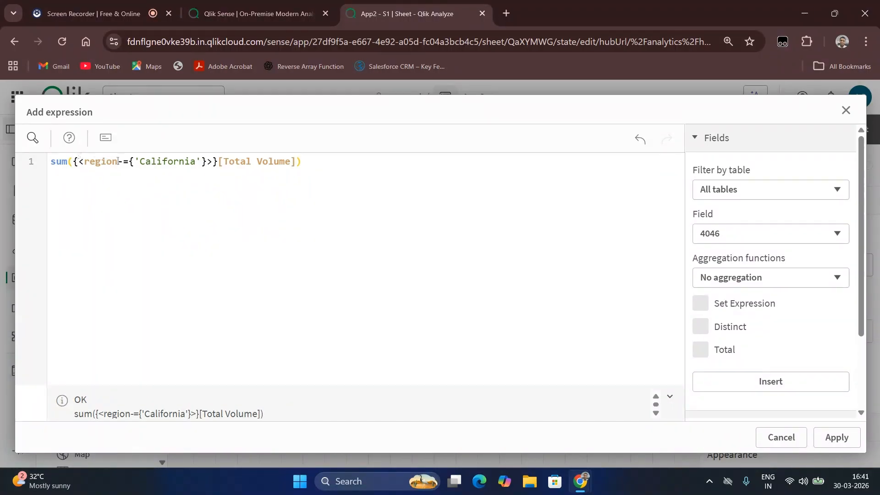
drag(118, 165, 126, 166)
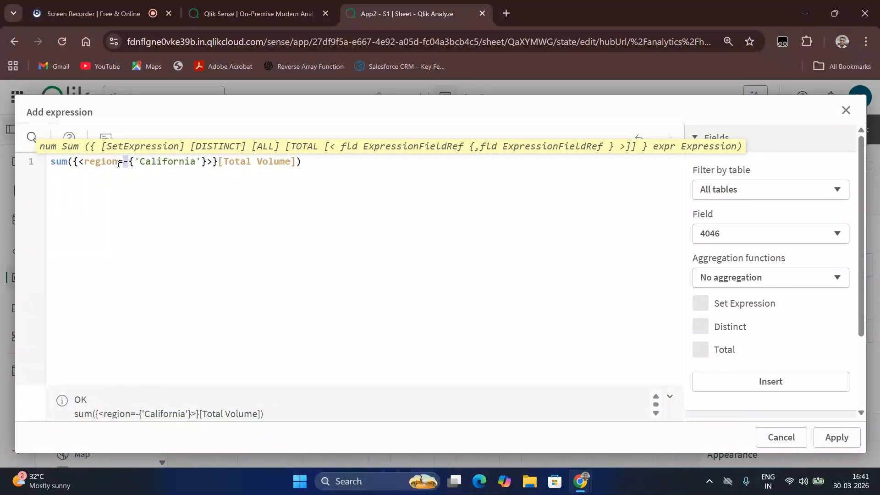
key(ctrl+z)
click(333, 166)
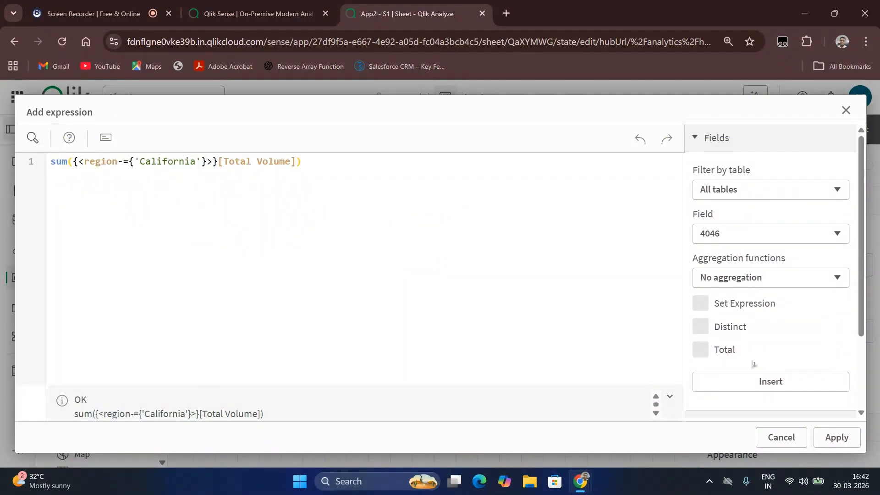
Apply the measure expression and shrink the KPI to 10 x 4 grid cells
click(837, 437)
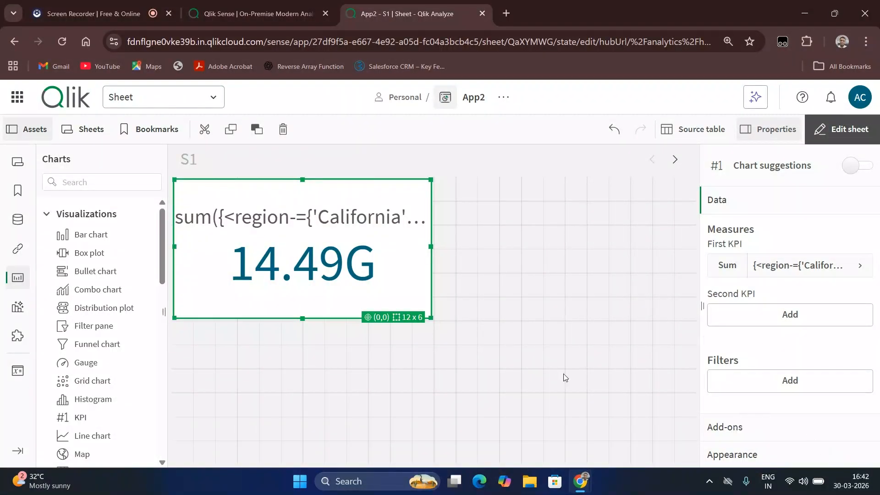
drag(432, 318, 384, 279)
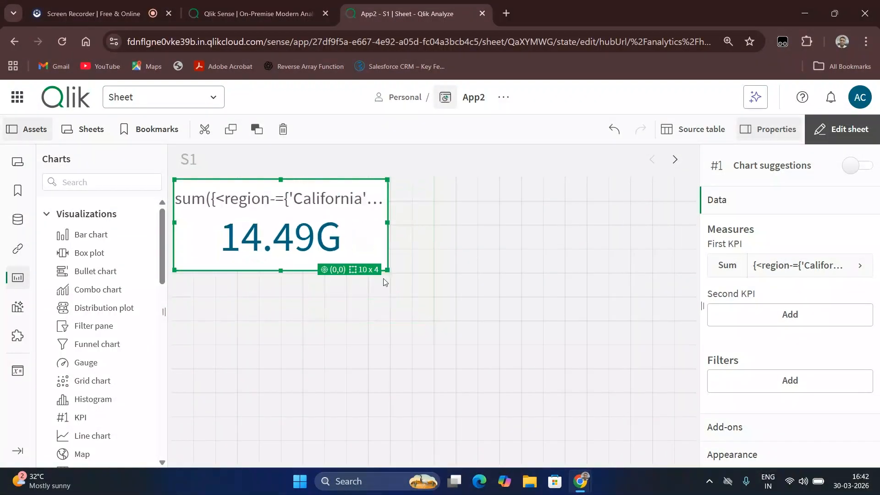
Label the KPI's measure "Total vol except California"
click(775, 263)
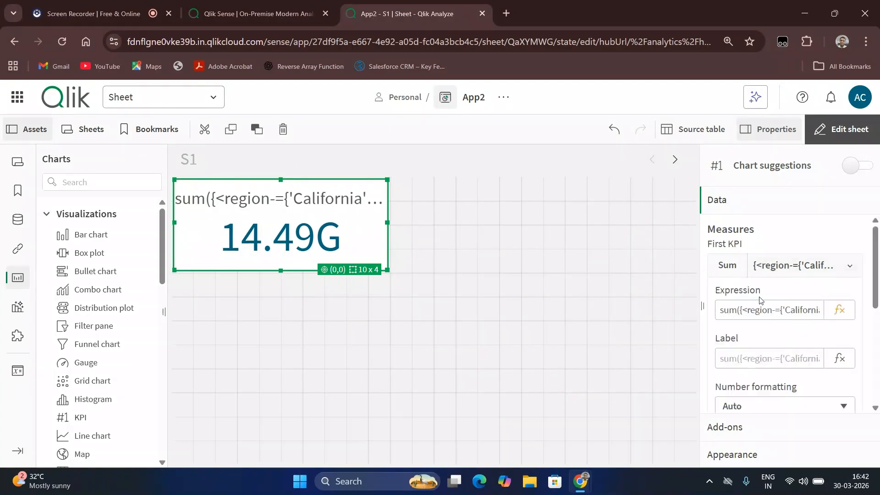
click(768, 355)
text(S)
text(otal vo)
text(l exc)
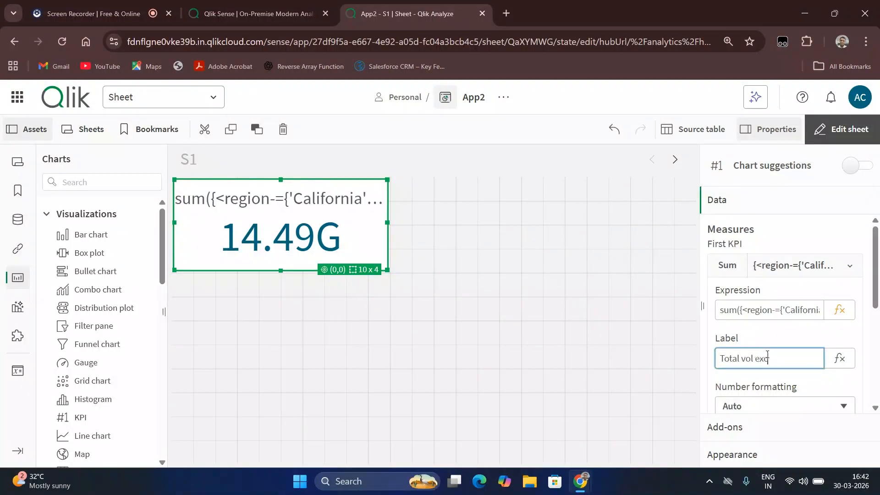
text(ept Califirnia)
key(Left)
key(Left)
key(Left)
key(Left)
key(BackSpace)
text(o)
key(Return)
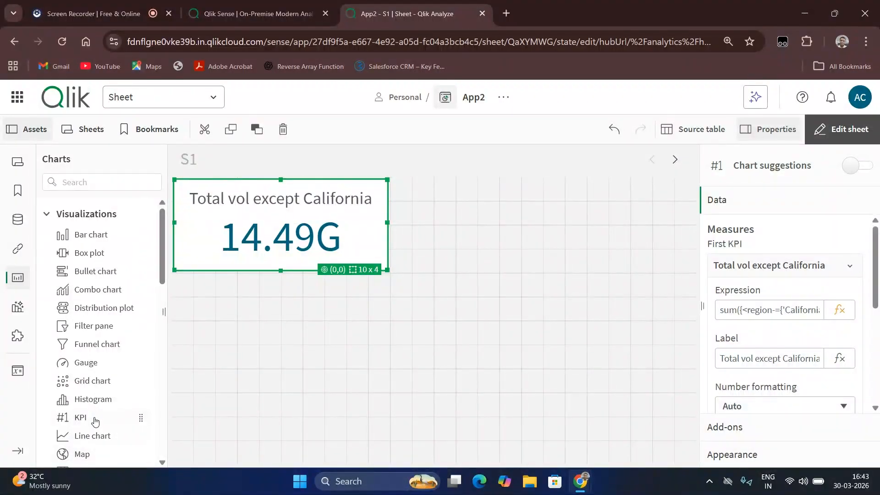
Add a second KPI beside the California one and enter sum([Total Volume]) as its measure expression
drag(90, 420, 565, 223)
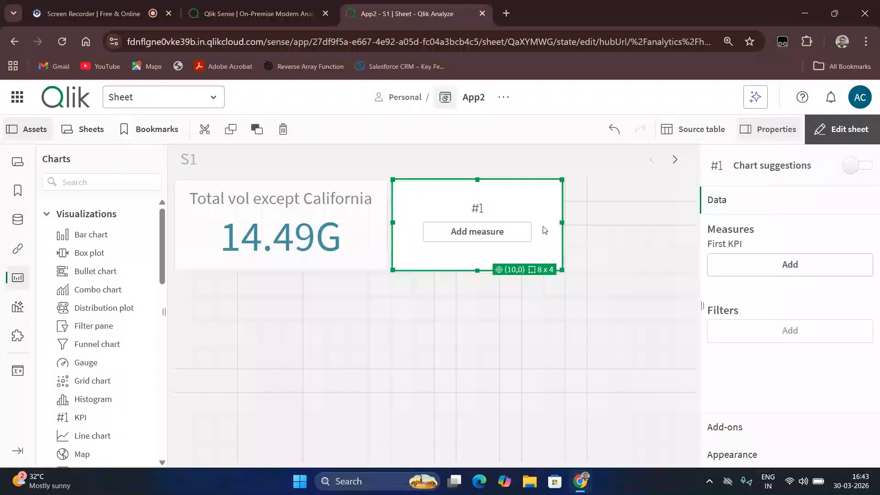
click(493, 232)
click(684, 141)
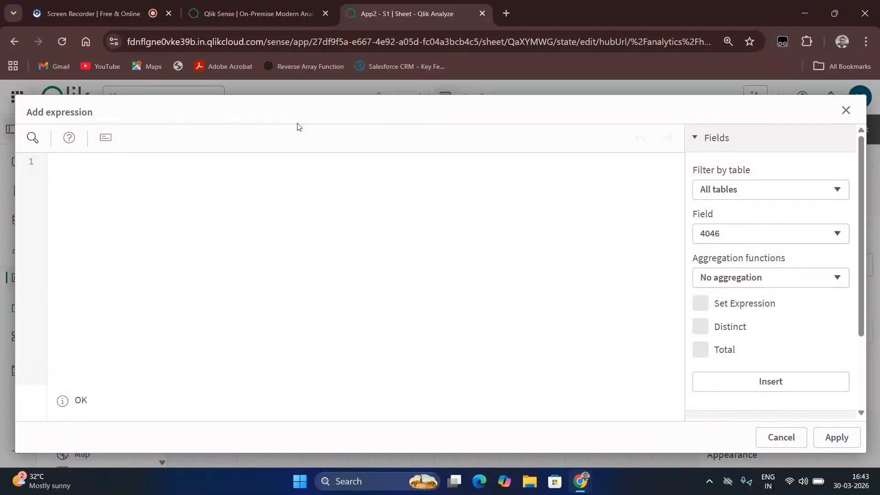
text(sum())
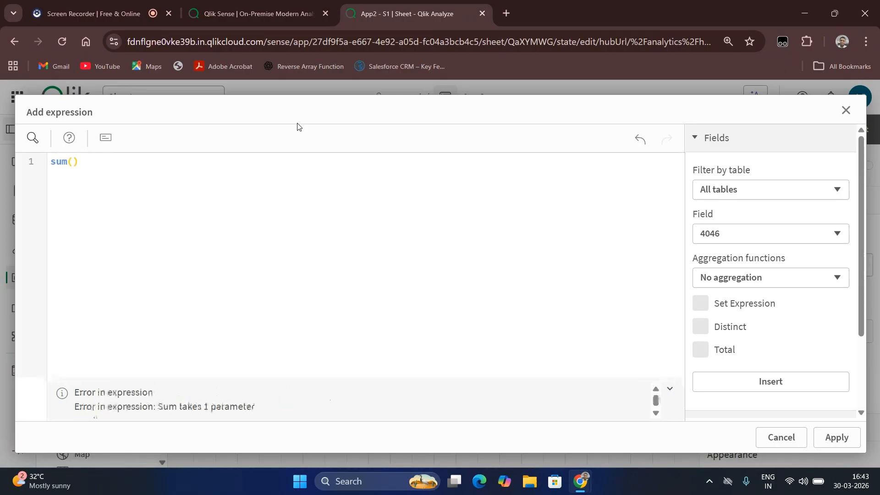
key(Left)
text([Tot)
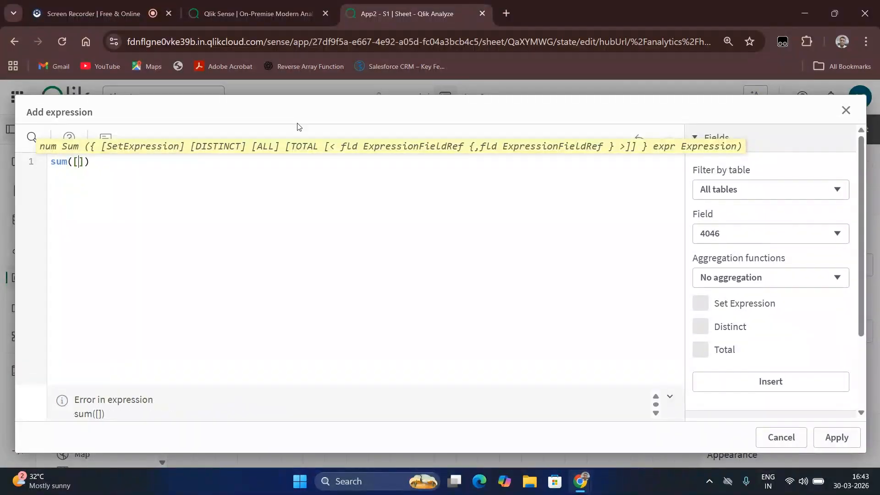
text(al Volume)
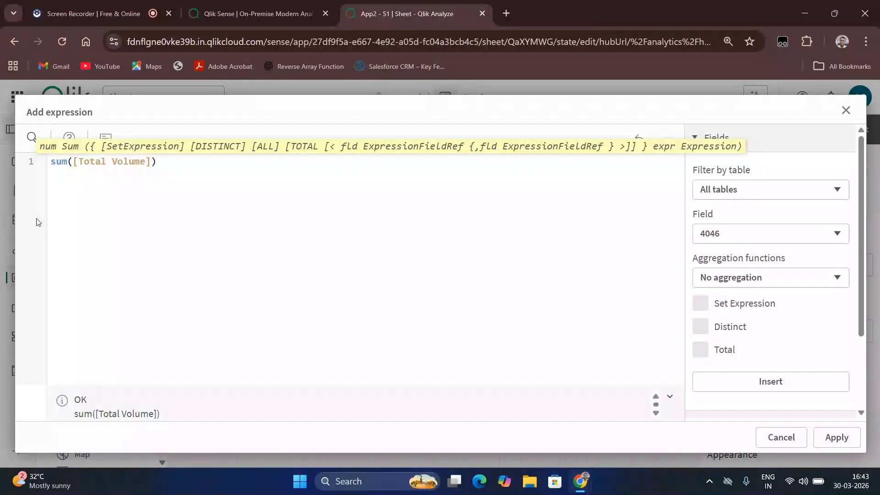
Insert a set modifier containing the AveragePrice field, {<AveragePrice>}, before [Total Volume] in the expression
click(75, 162)
text({<>)
text({)
text(})
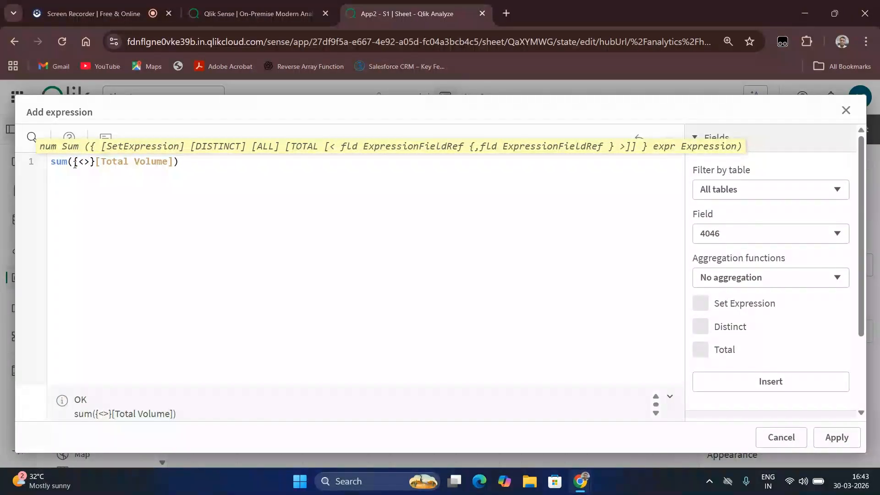
text(average)
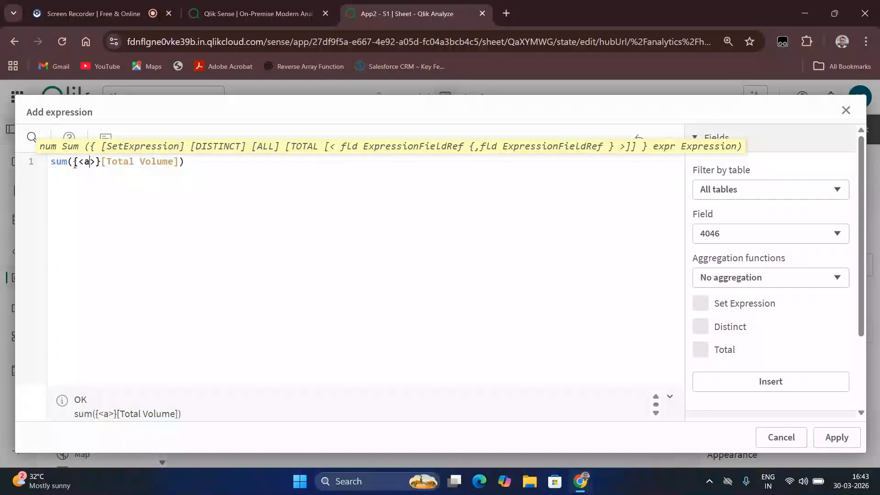
text(price)
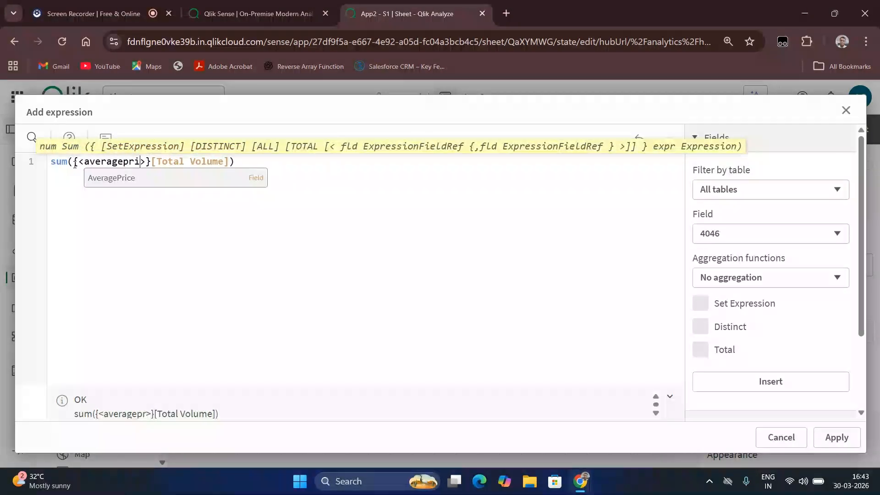
click(116, 184)
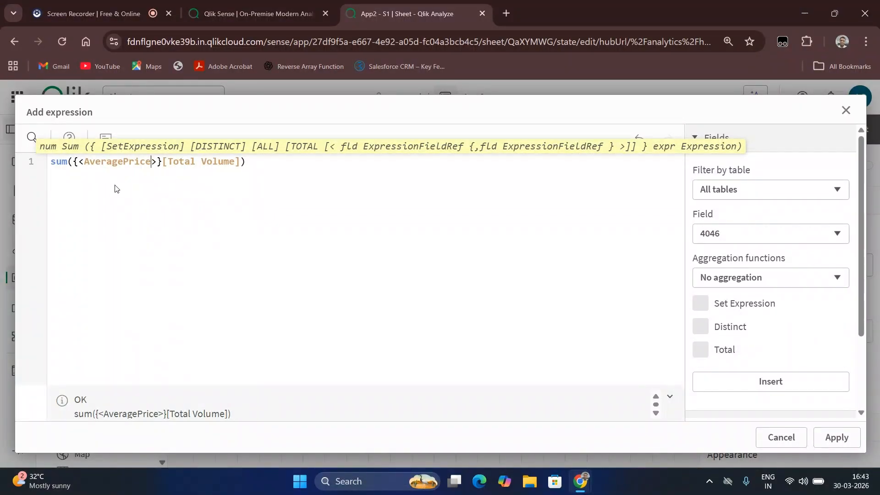
Complete the AveragePrice modifier with the search condition ={">1.5"}
text(=)
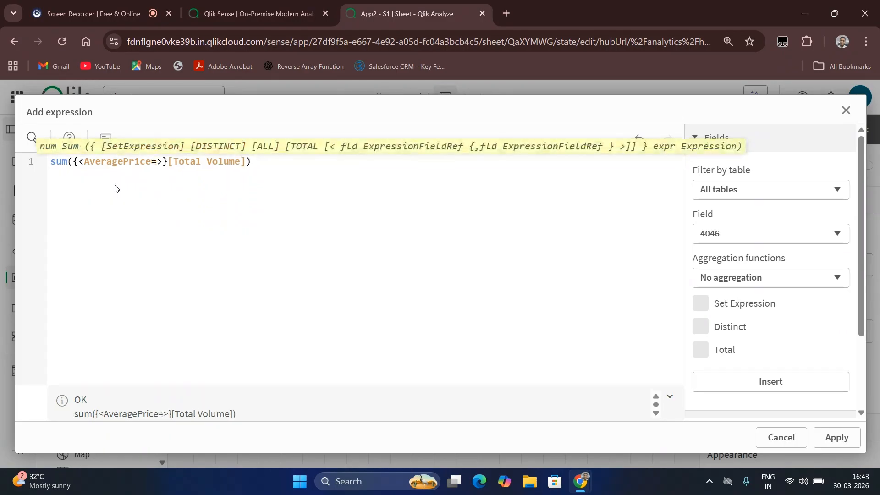
text({)
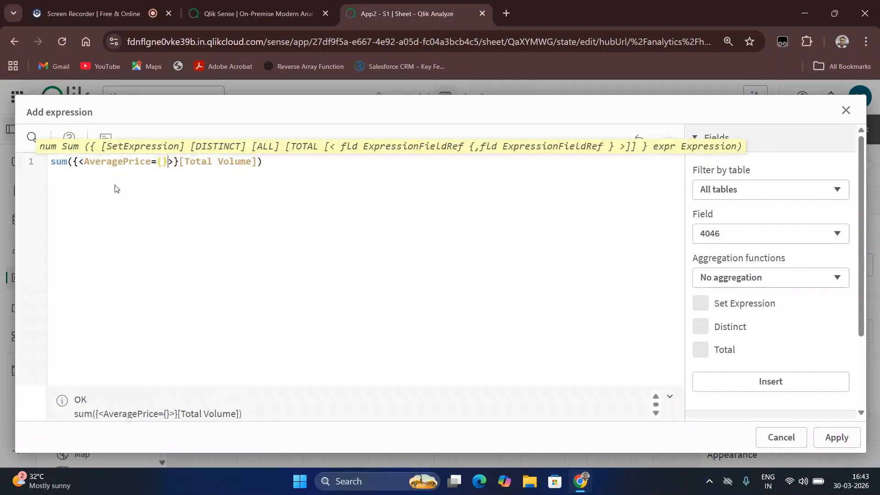
text(>)
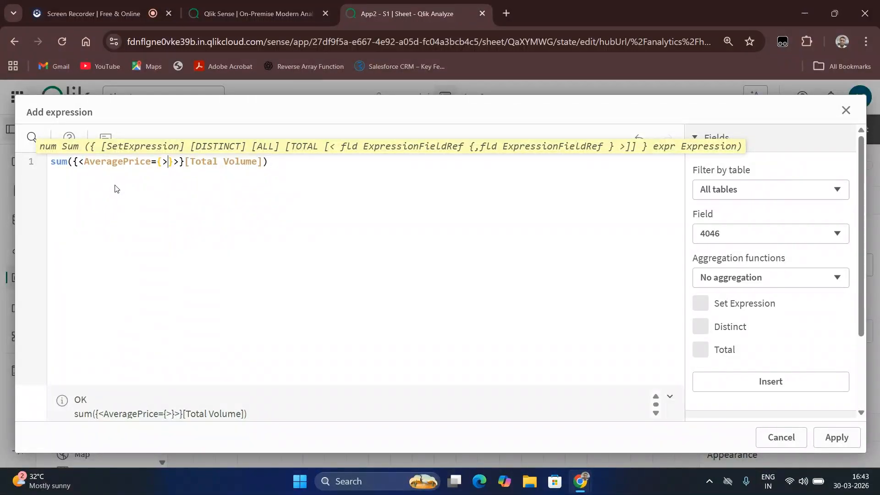
key(BackSpace)
text(")
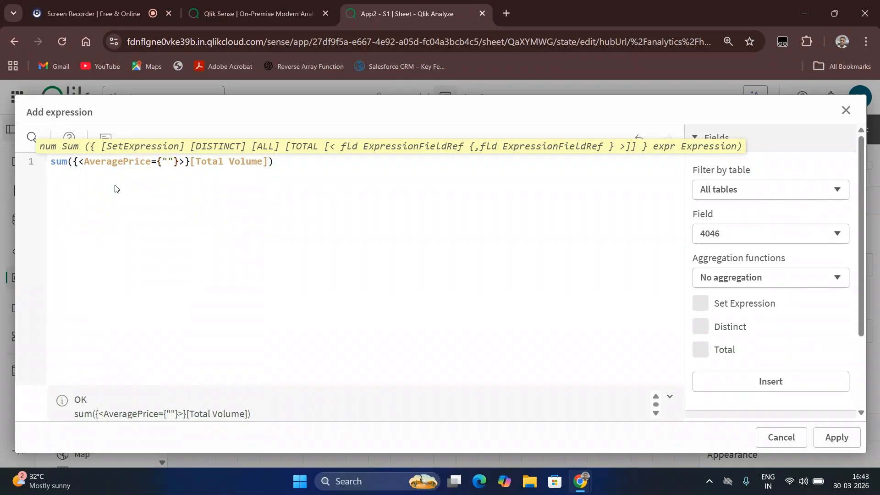
text(>1.5)
click(326, 247)
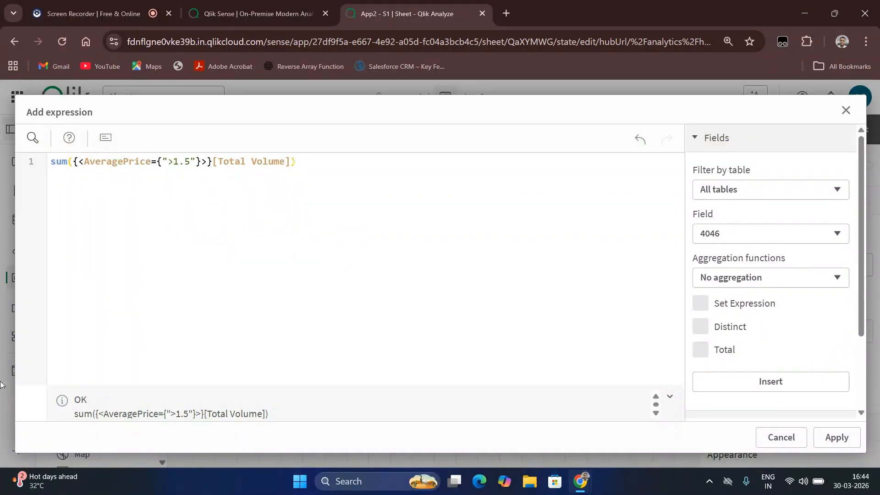
drag(157, 161, 152, 162)
click(168, 213)
mouse_move(169, 165)
mouse_down()
mouse_move(201, 177)
mouse_move(196, 162)
mouse_move(168, 158)
mouse_up()
click(219, 220)
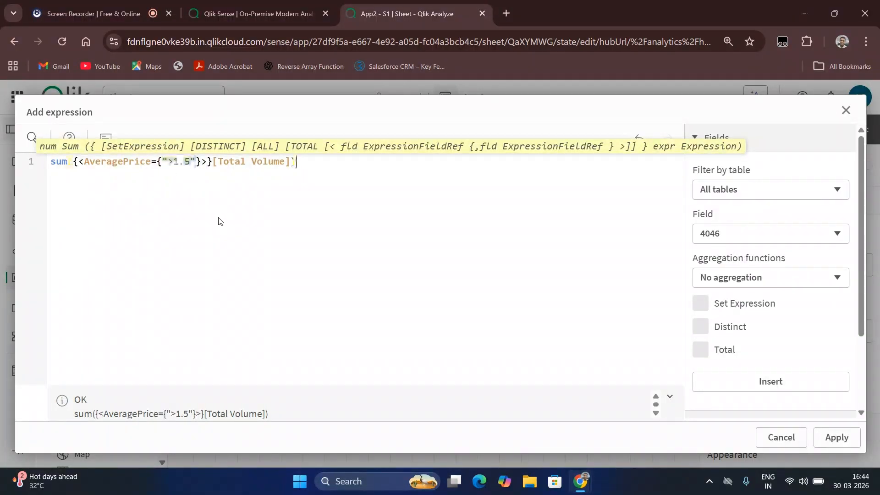
drag(151, 163, 158, 162)
click(163, 204)
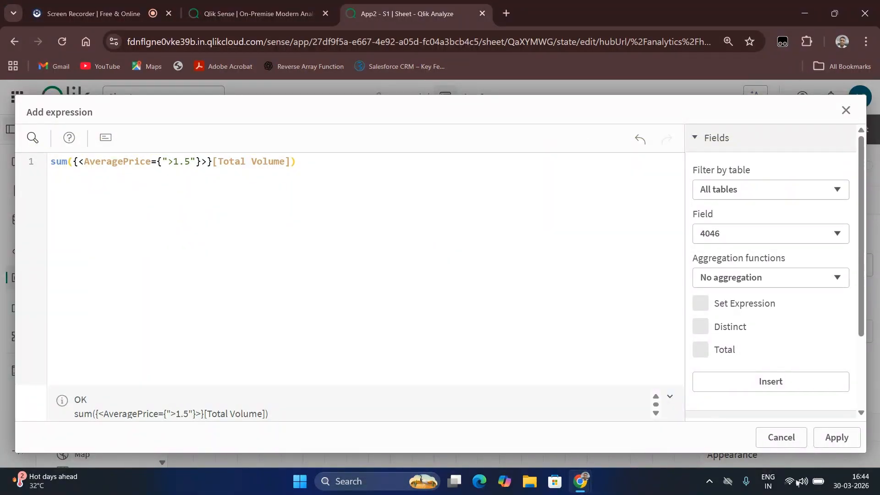
Apply the expression and label the second KPI's measure "Avg price >1.5 total vol"
click(841, 438)
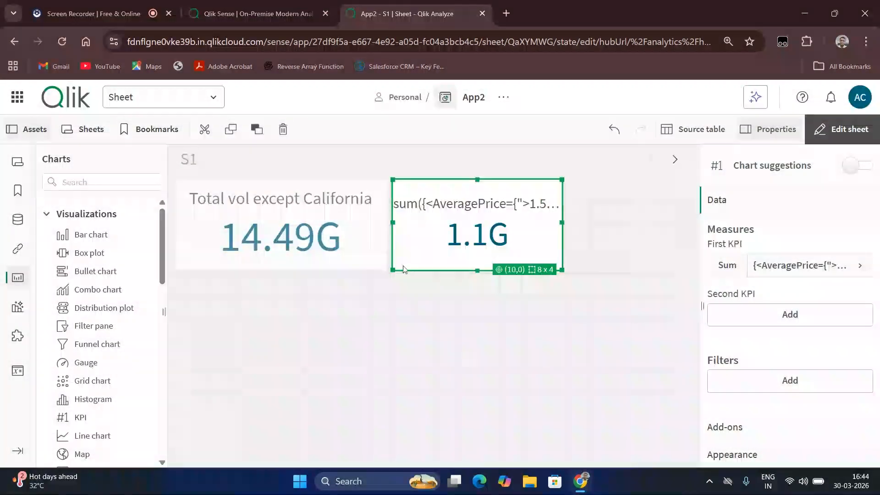
click(783, 271)
click(750, 360)
text(Av)
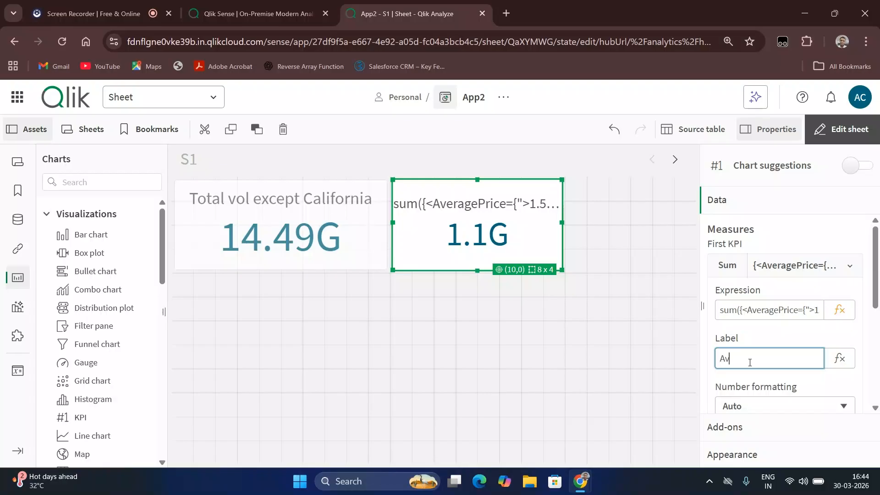
text(g price >1.5 total vol)
key(Return)
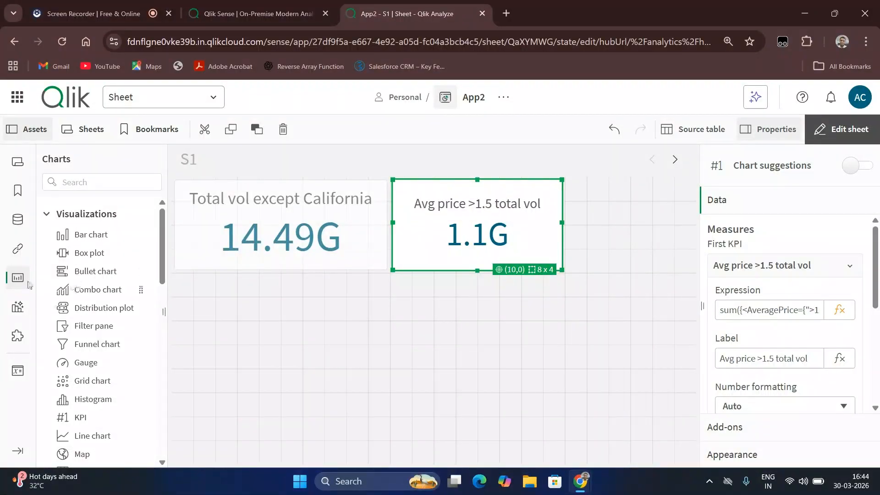
Add a third KPI beside the average-price KPI and enter sum([Total Volume]) as its measure expression
drag(64, 417, 603, 249)
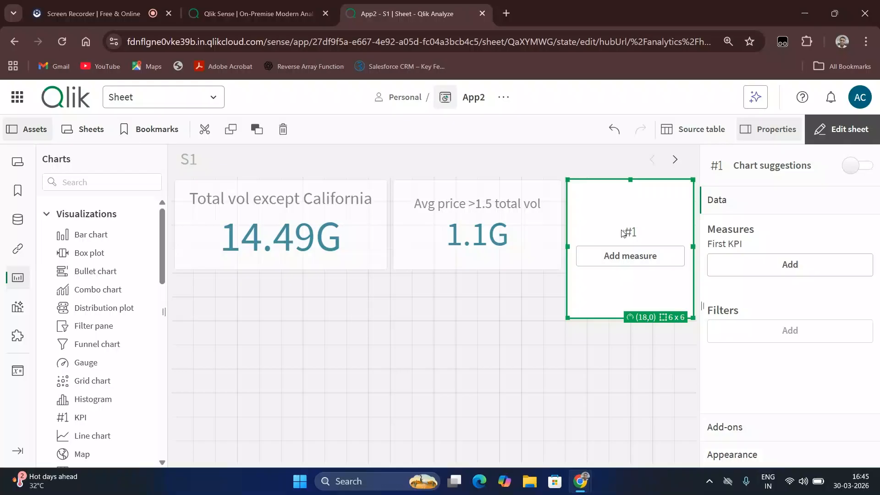
click(641, 260)
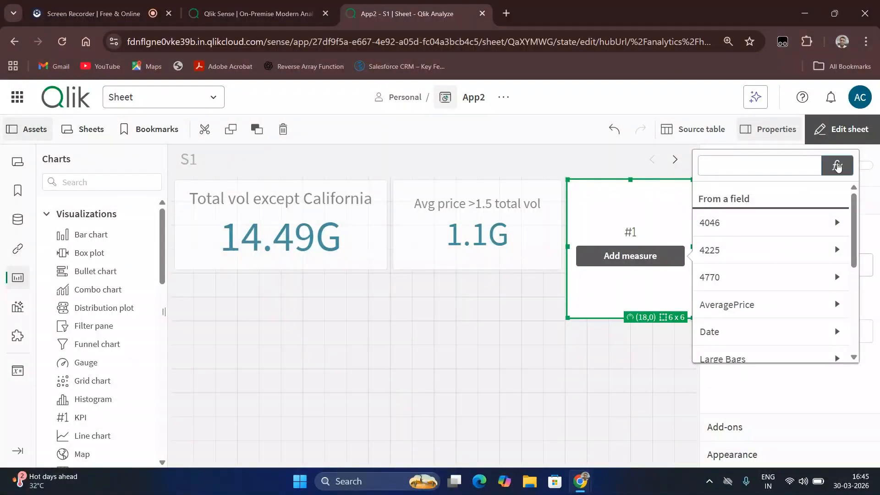
click(837, 167)
text(sum())
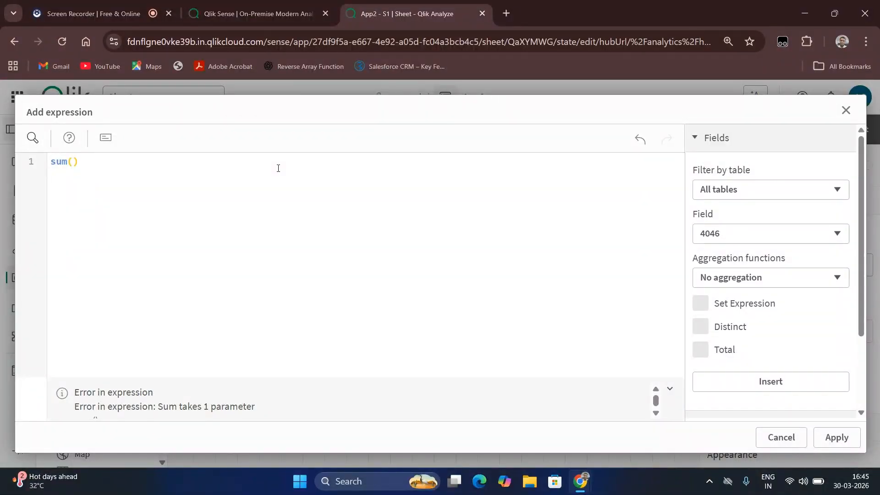
key(Left)
text([YT)
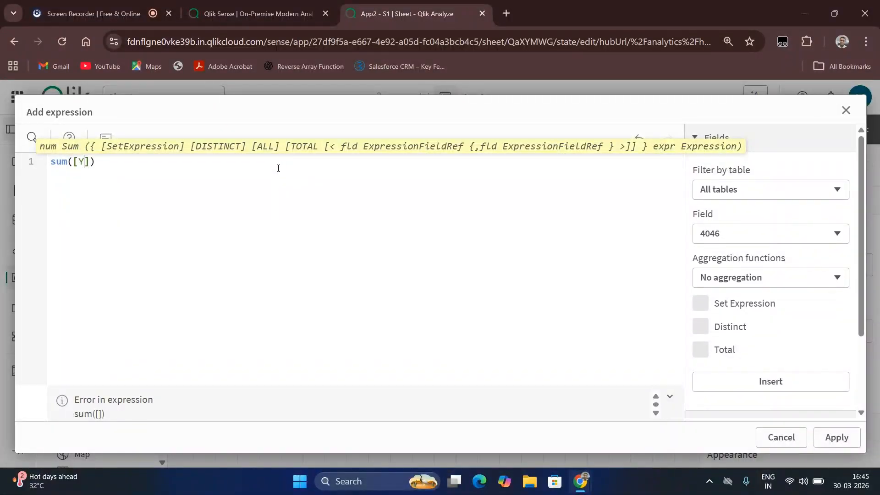
key(BackSpace)
key(BackSpace)
text(Total)
text( Volume)
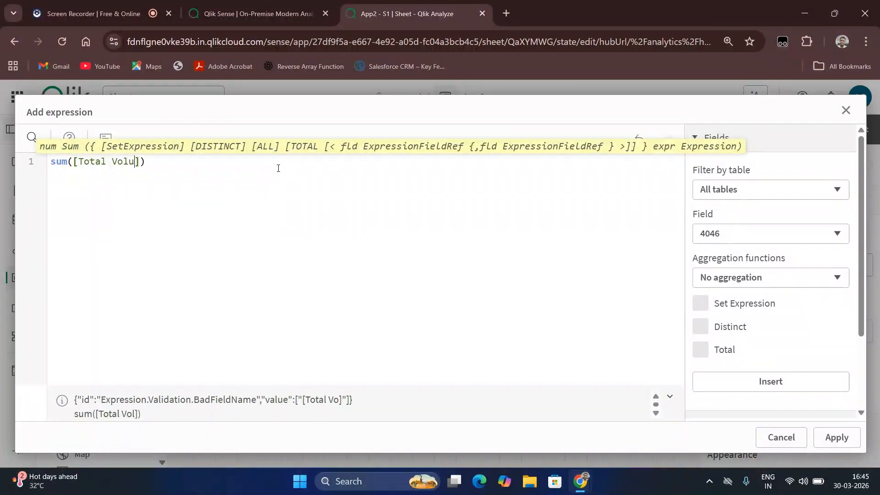
Extend the expression by dividing it by a second sum([Total Volume])
mouse_move(195, 158)
mouse_down()
mouse_move(74, 172)
mouse_move(38, 153)
mouse_up()
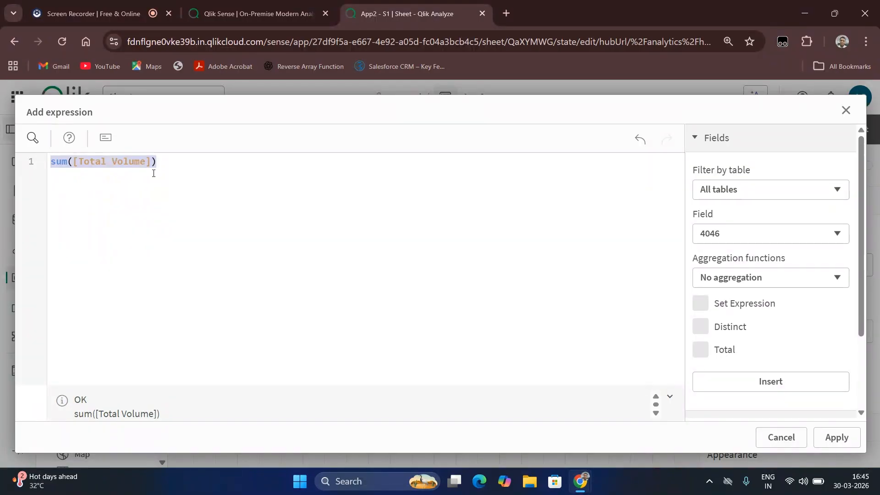
click(246, 156)
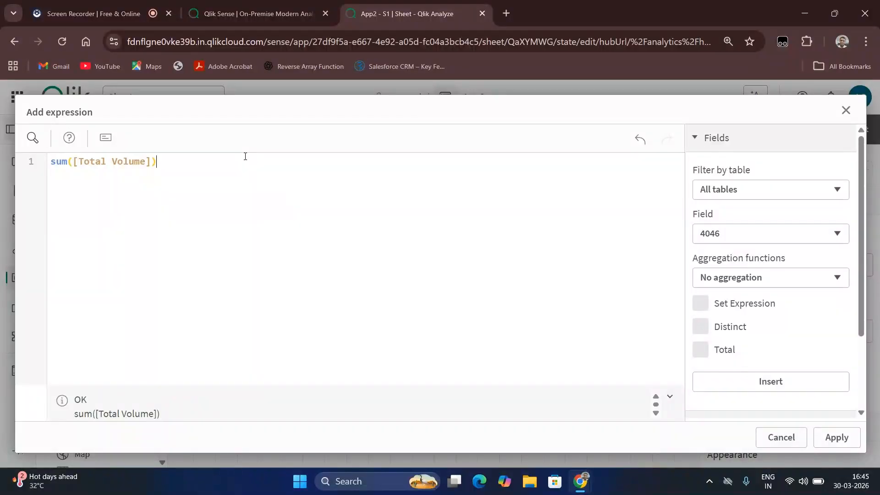
text(/)
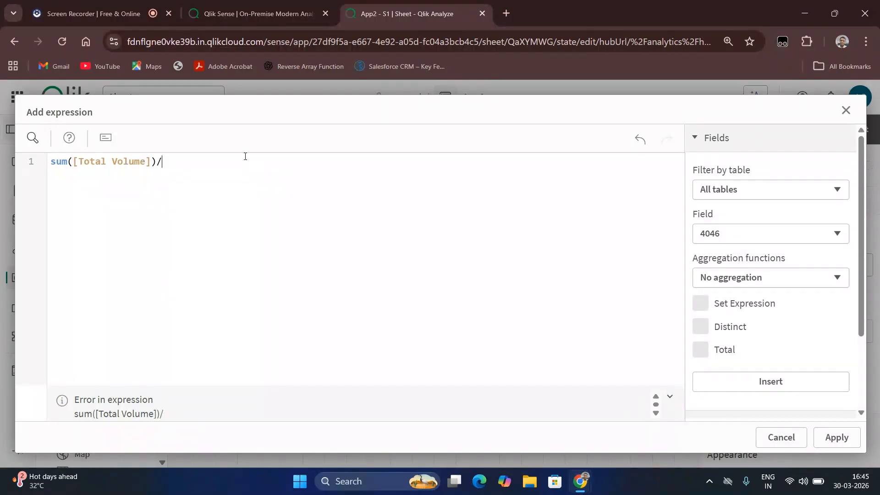
text(sum)
text(())
text([To)
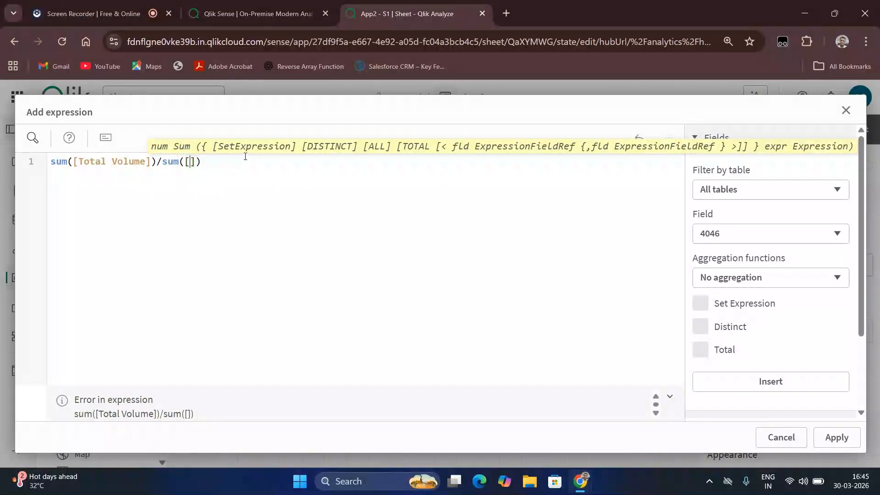
text(tal V)
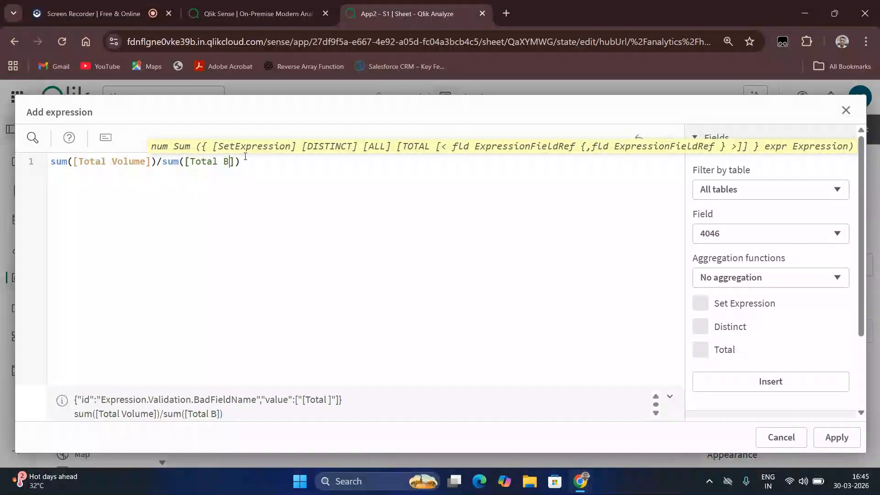
text(olume)
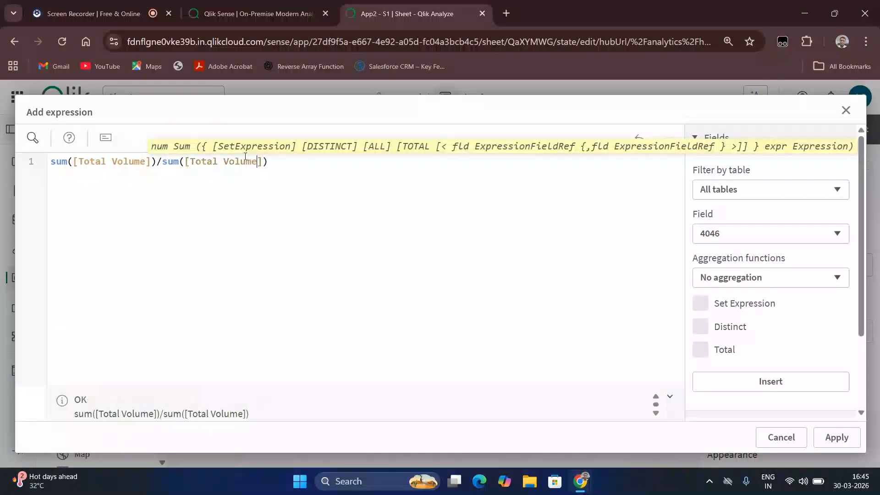
Insert the {1} set identifier before [Total Volume] in the denominator and apply the expression
click(185, 162)
text({{1})
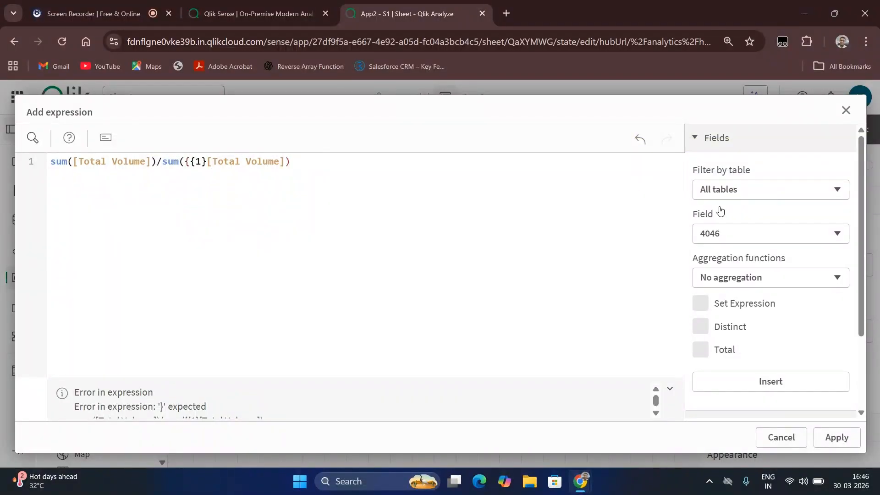
click(192, 161)
key(BackSpace)
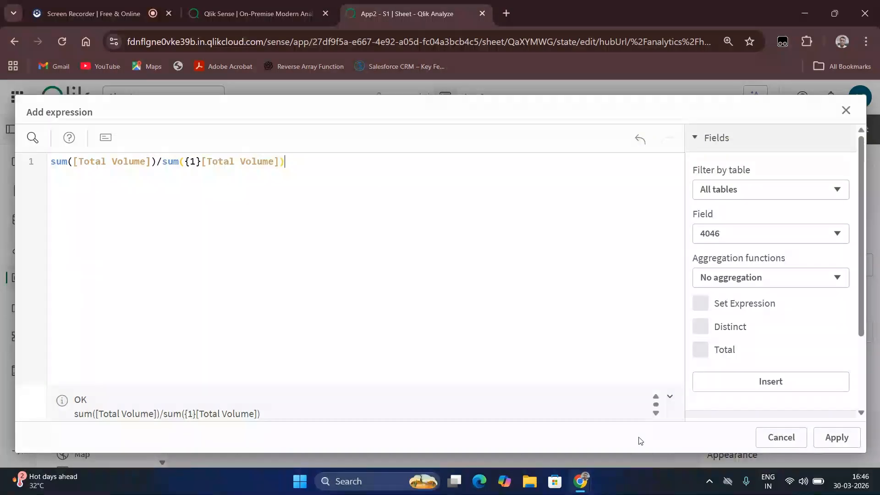
click(839, 438)
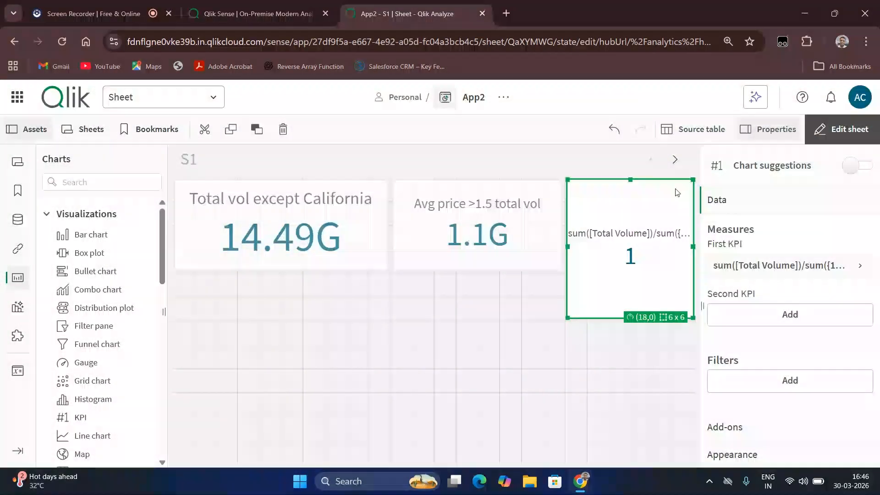
Shrink the third KPI to the height of its neighbours and label its measure "Ratio"
drag(694, 318, 667, 279)
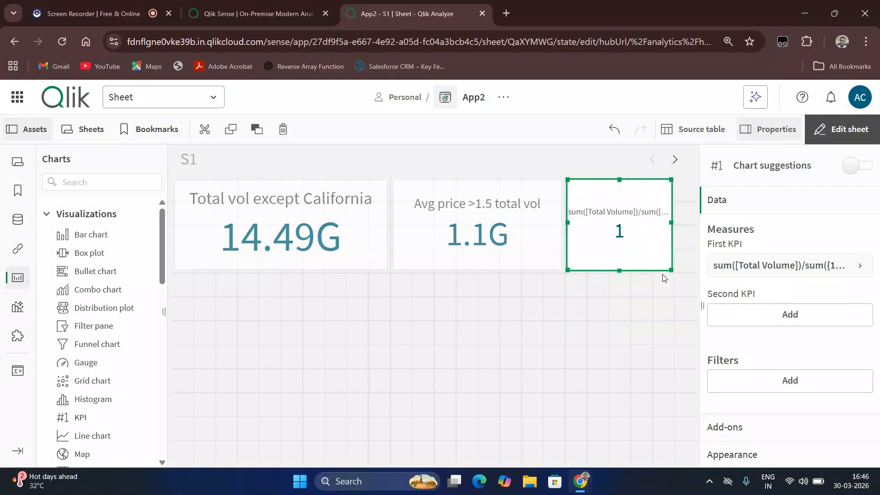
click(794, 267)
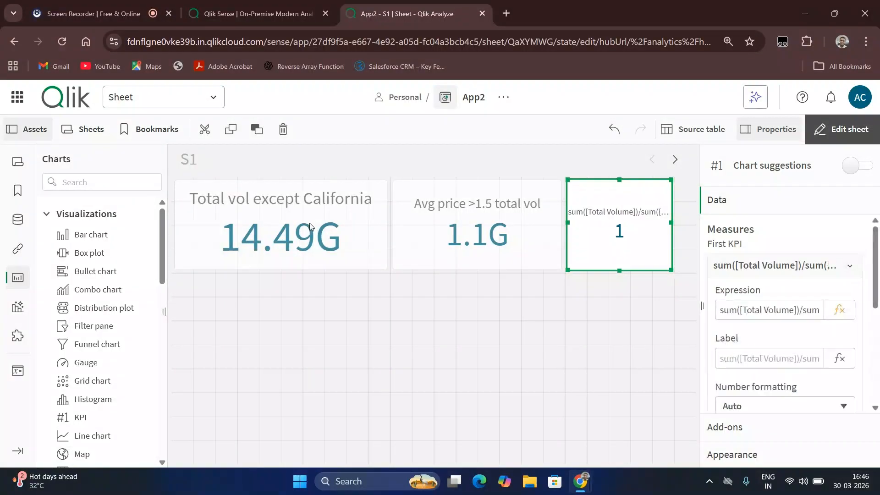
click(839, 311)
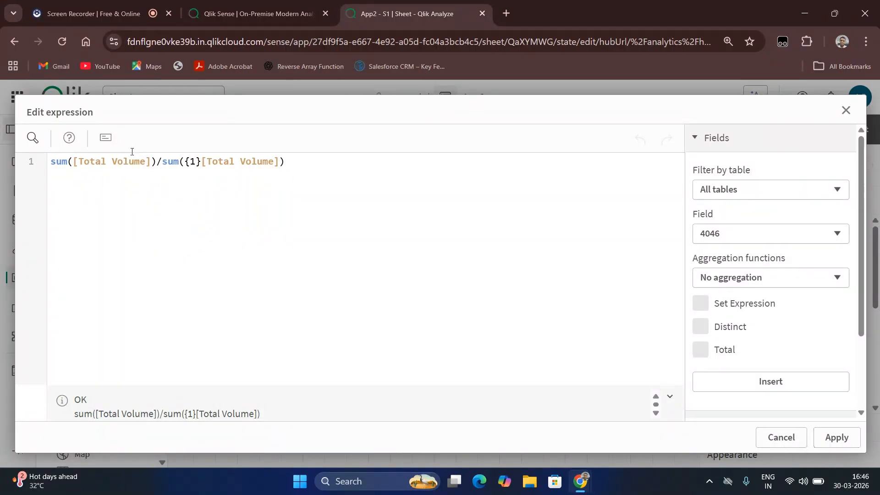
drag(284, 162, 39, 162)
click(835, 438)
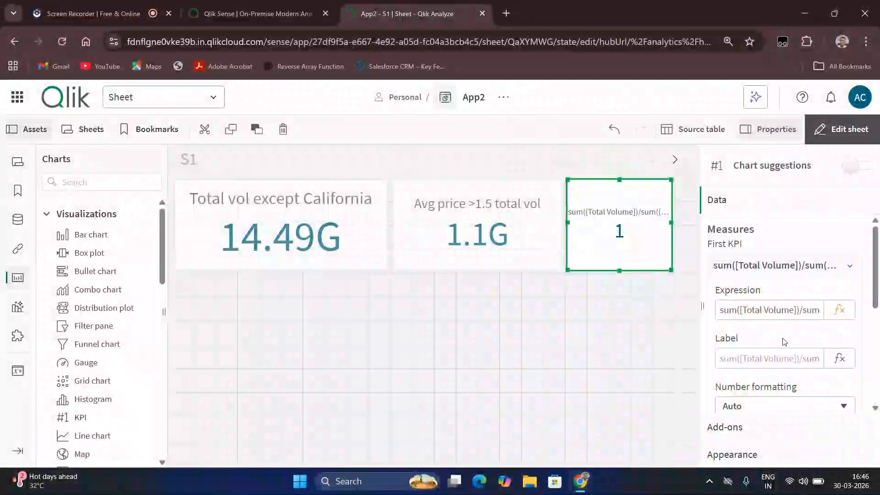
click(783, 358)
text(Ratio)
key(Return)
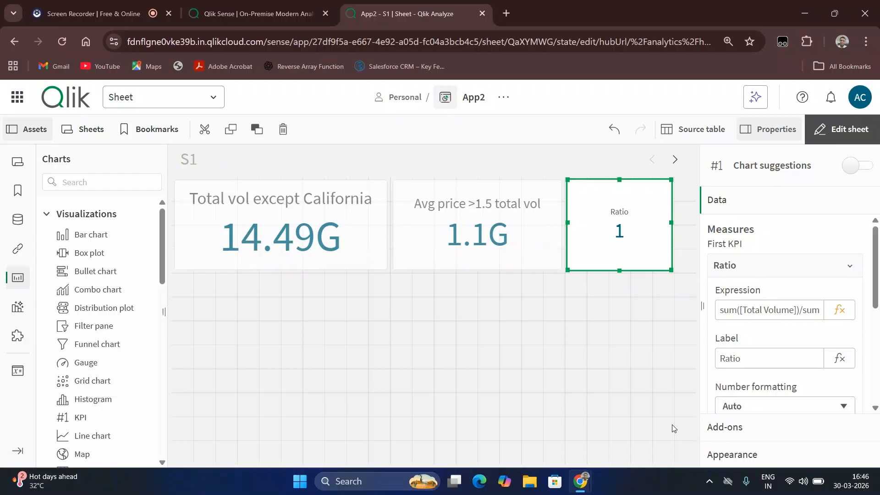
click(267, 5)
click(82, 14)
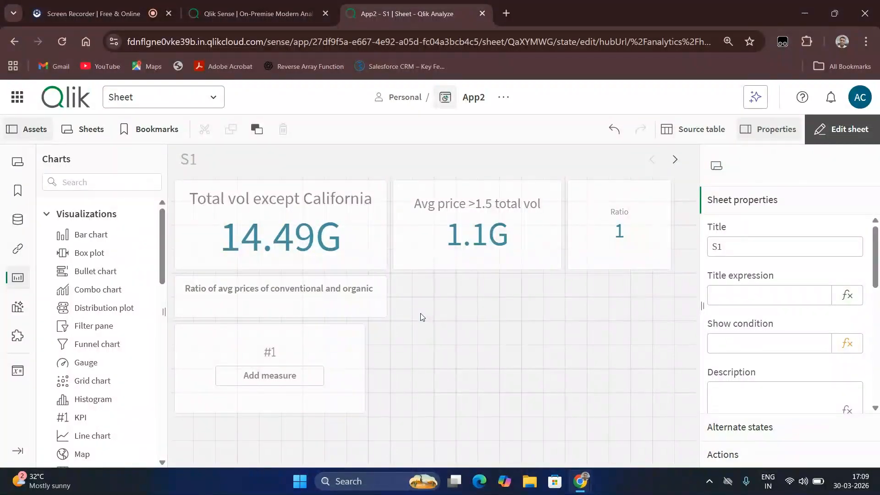
Enter Avg([AveragePrice]) as the measure expression of the empty KPI below the conventional and organic ratio heading
click(267, 378)
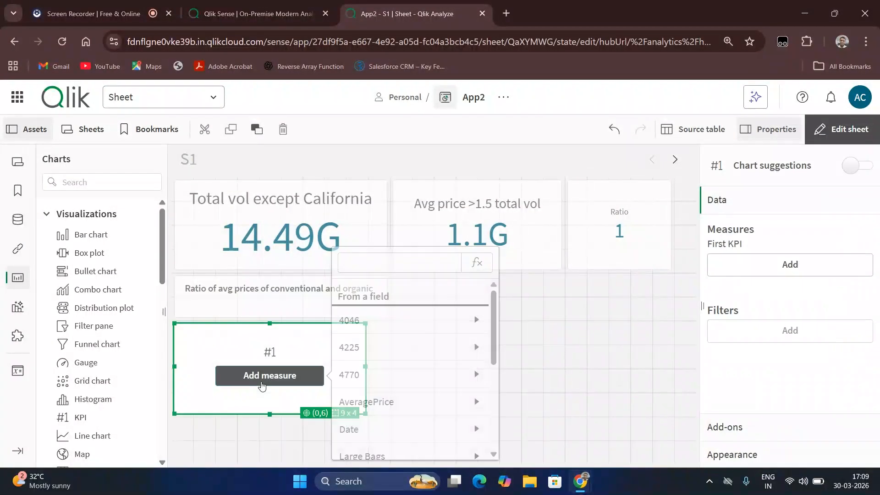
click(477, 262)
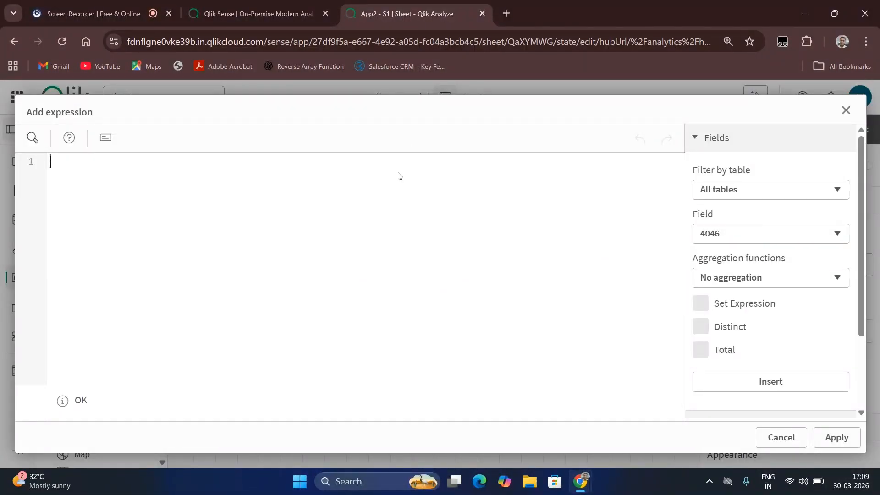
text(Avg()
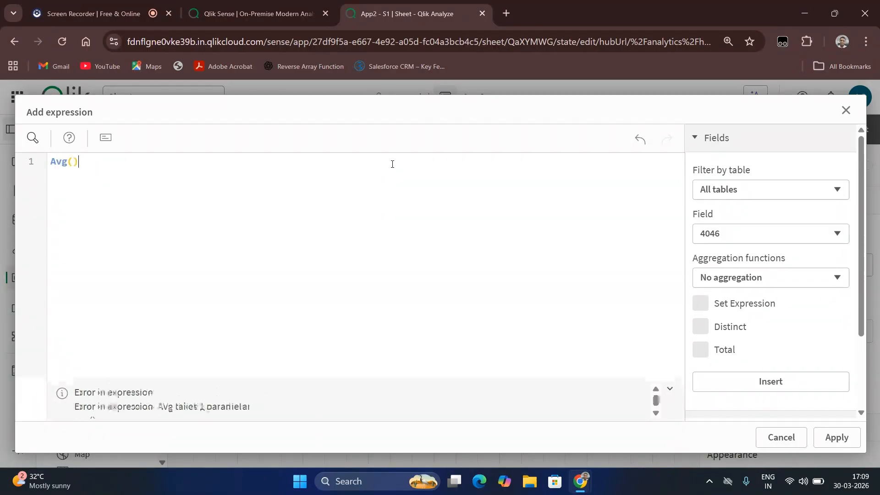
text([)
text(veragePri)
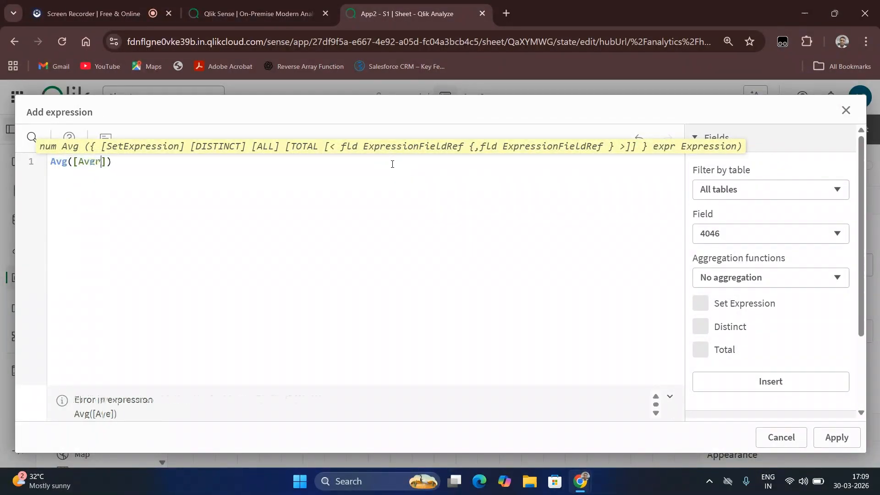
text(ce)
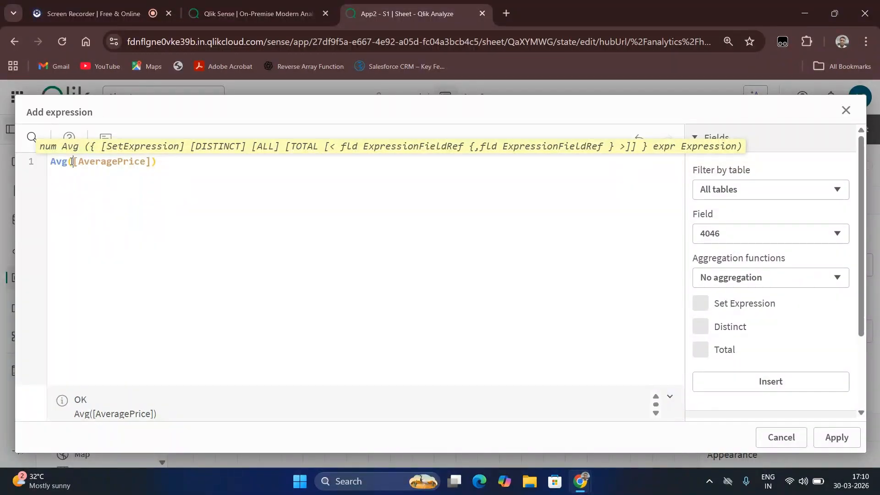
Insert the set modifier {<type={'conventional'}>} before [AveragePrice] in the expression
text({})
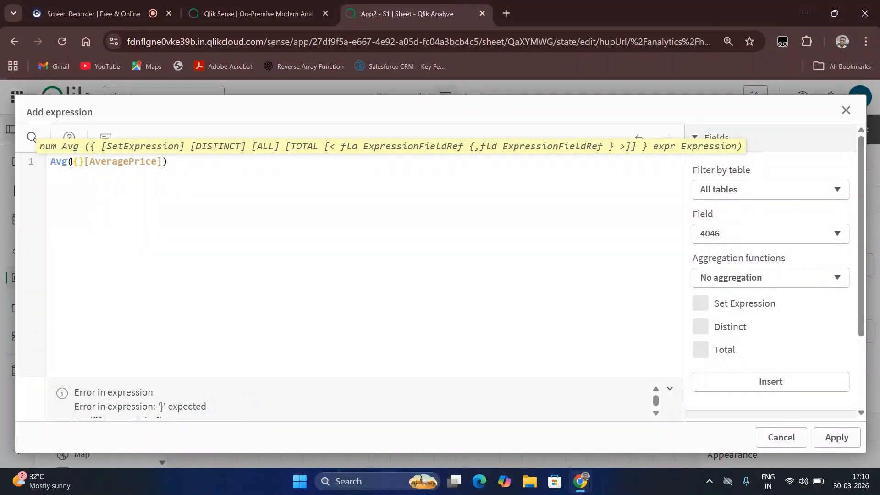
text(<t)
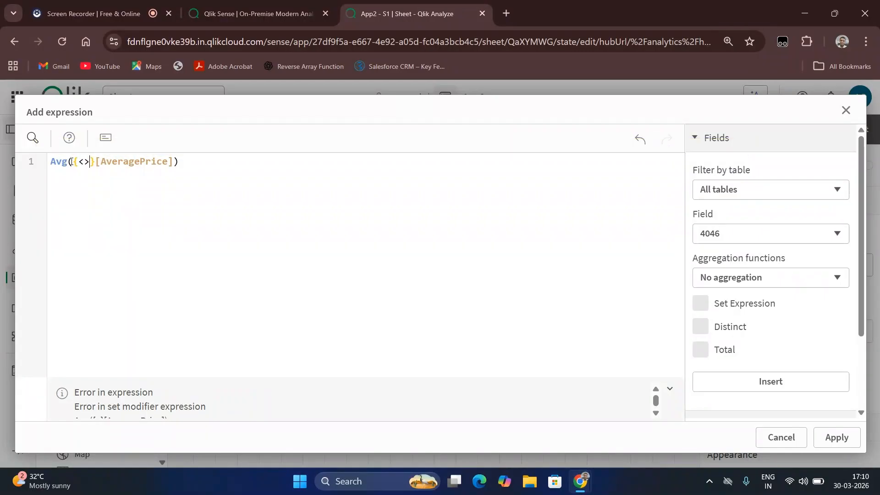
text(ype=)
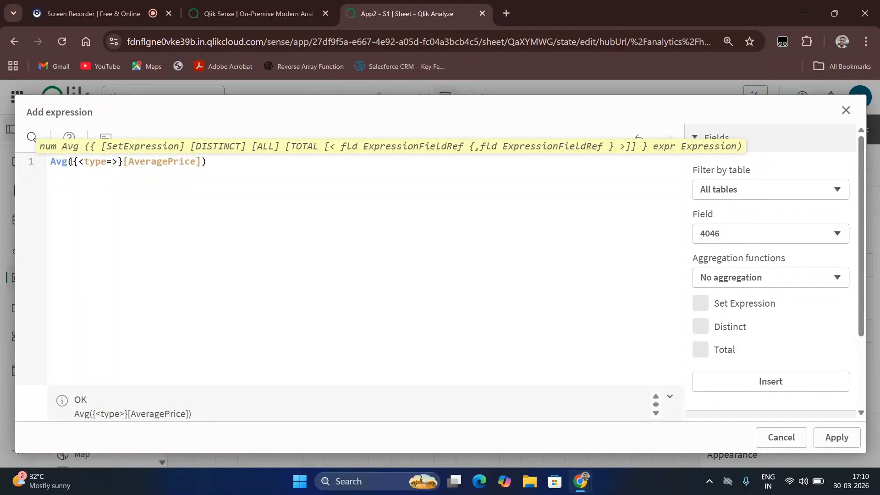
text({)
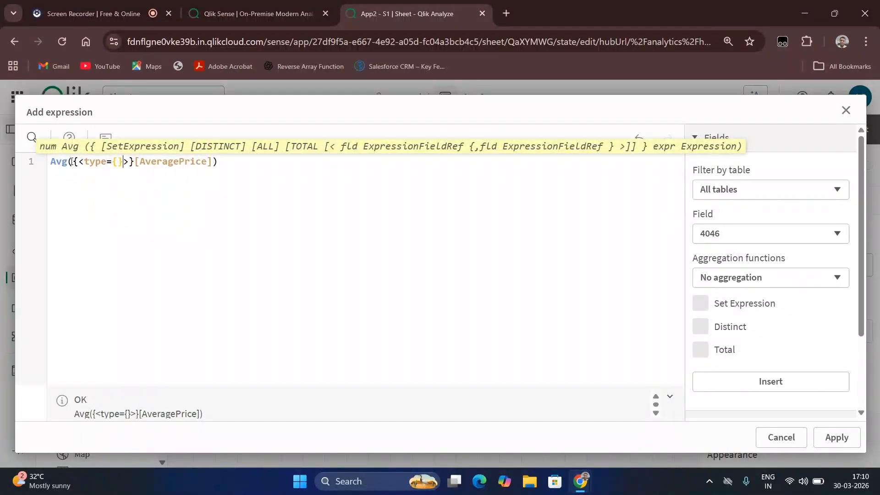
text('conventional)
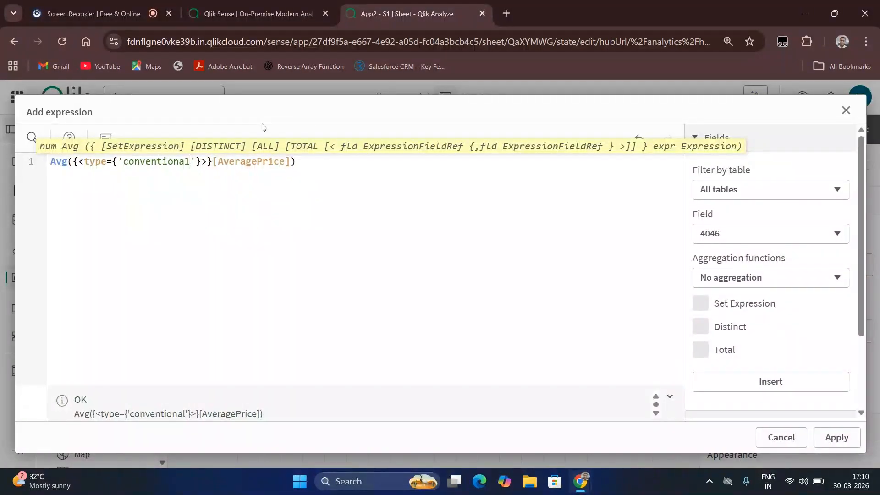
Divide the conventional average by a second Avg([AveragePrice]) at the end of the expression
click(222, 208)
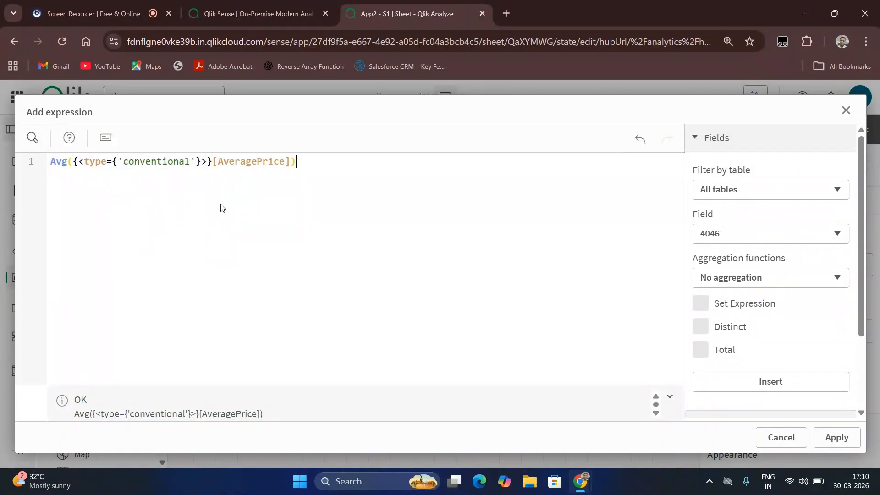
text(/Avg()
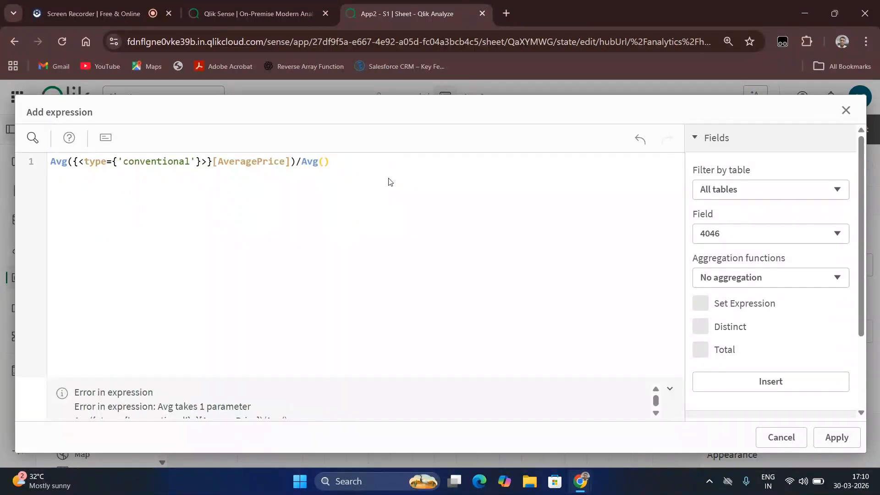
text([])
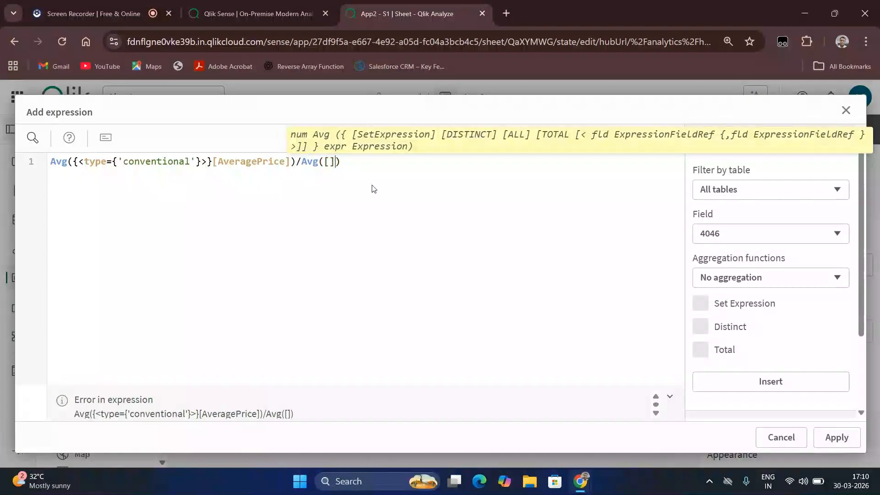
text(Average)
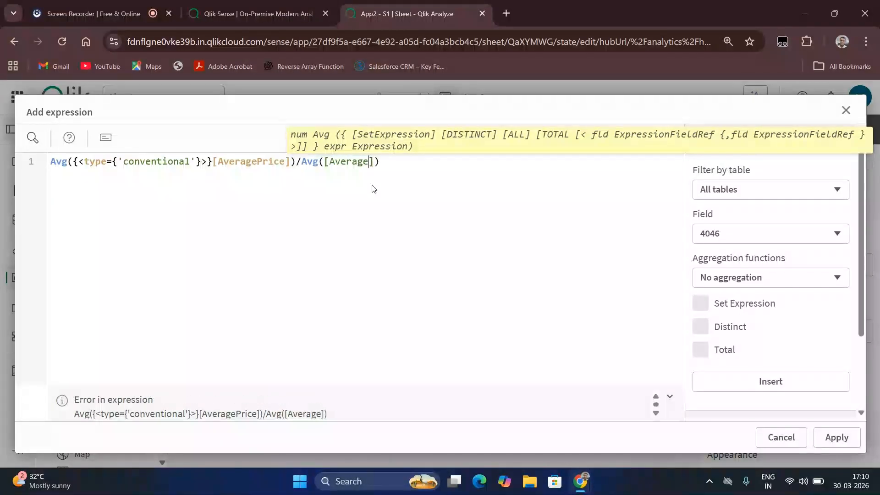
text(Price)
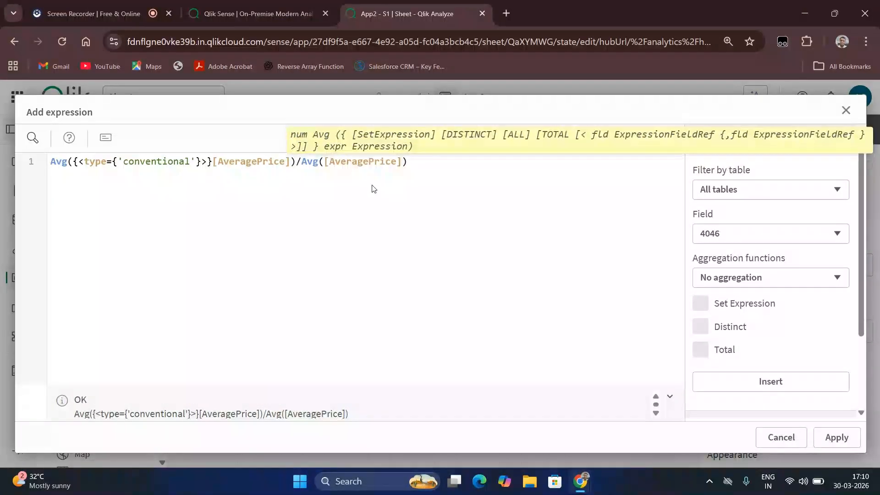
Insert the set modifier {<type={'organic'}>} before [AveragePrice] in the second average and apply the expression
click(325, 162)
text({<>})
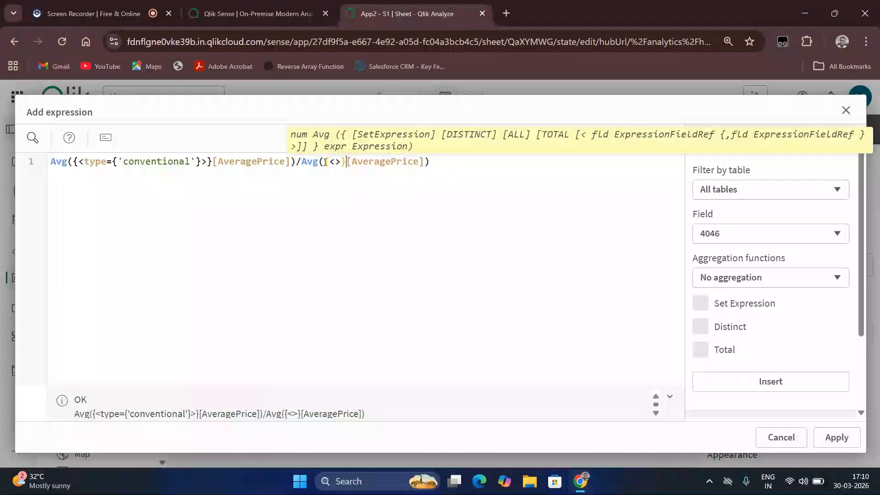
text(type={})
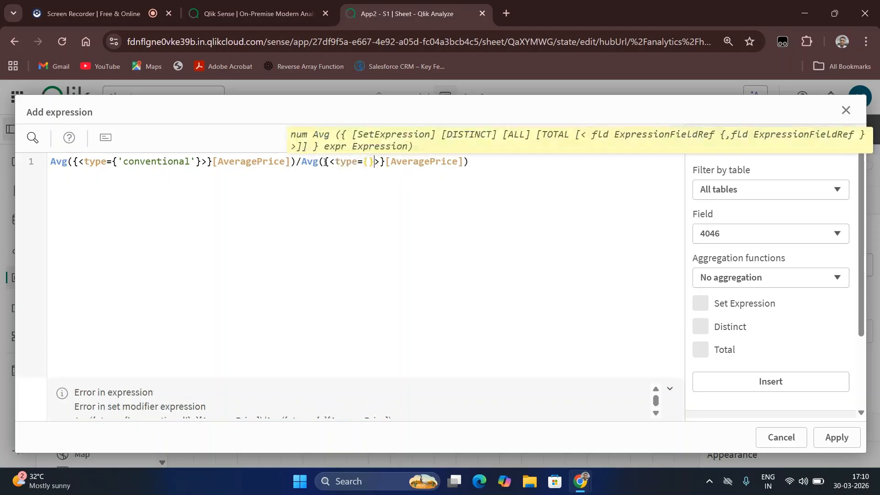
text('organic)
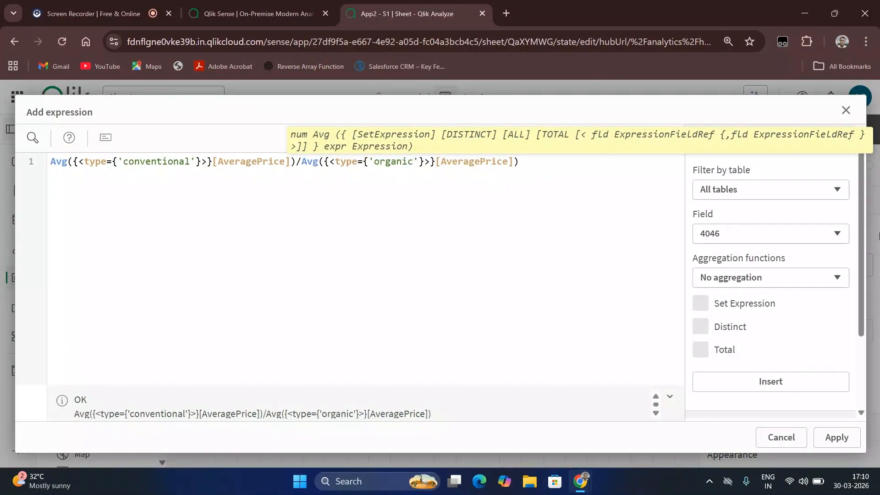
click(853, 439)
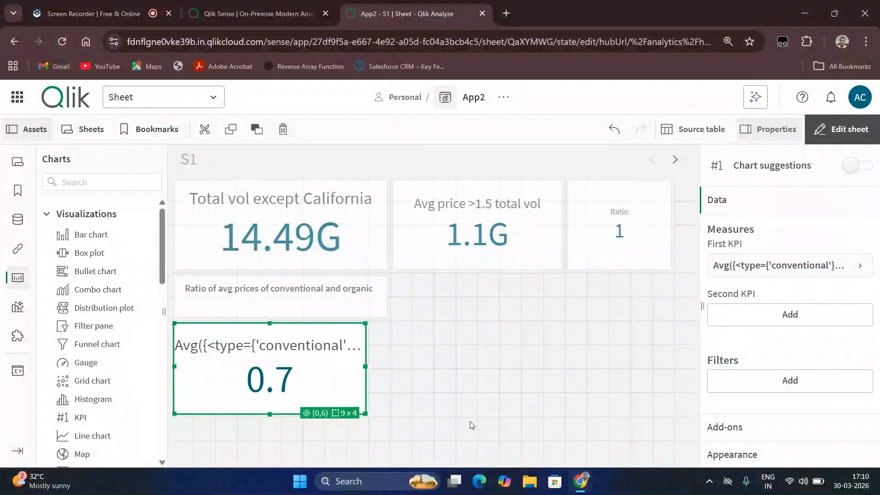
Label the measure of the new average price ratio KPI "Ratio of conv: org"
click(751, 265)
click(757, 357)
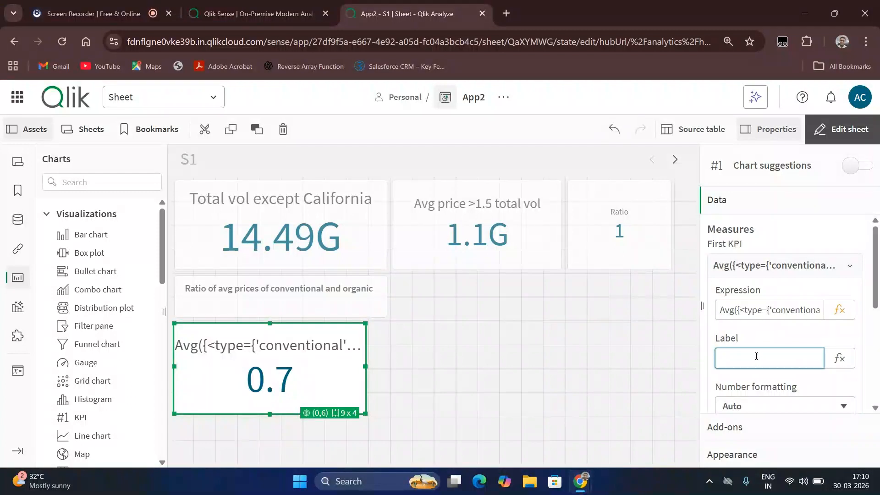
text(Ratio of conv: org)
key(Return)
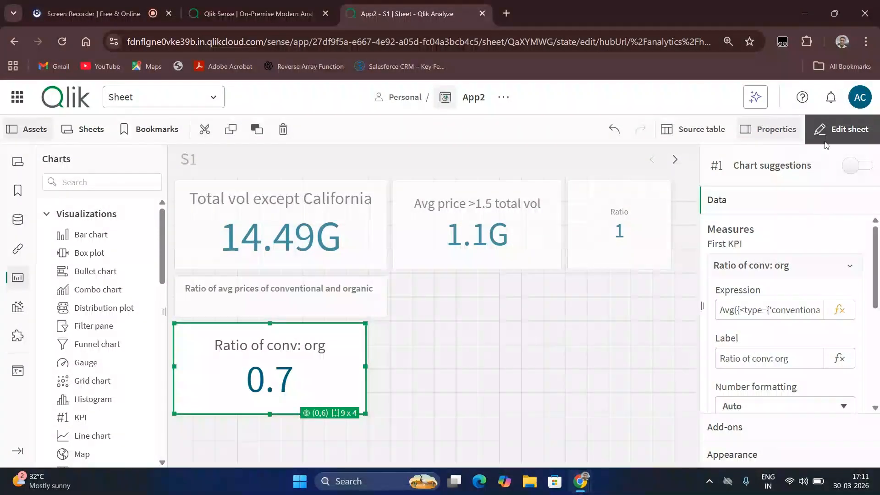
Narrow the conventional and organic ratio heading to the width of the KPI below it
click(381, 300)
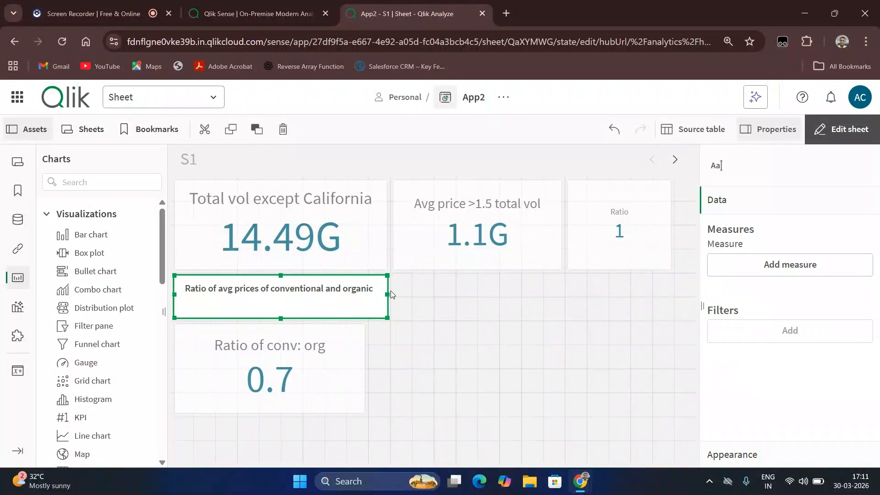
drag(387, 291, 366, 292)
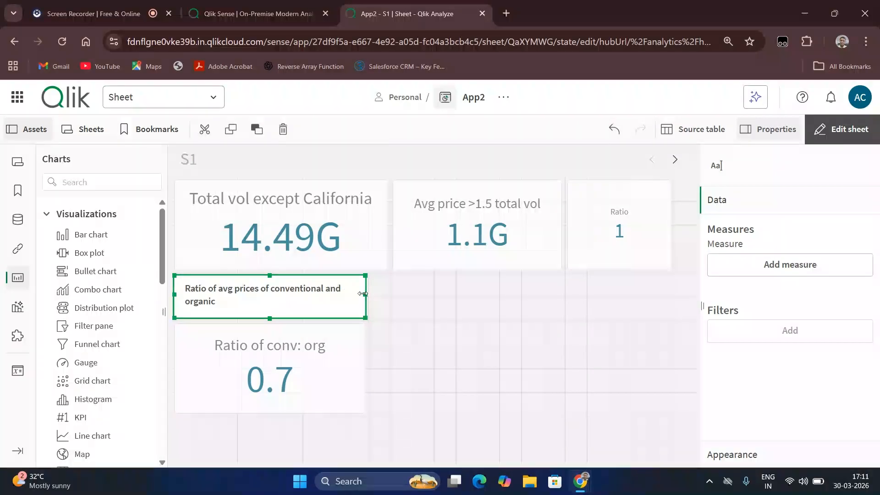
click(537, 422)
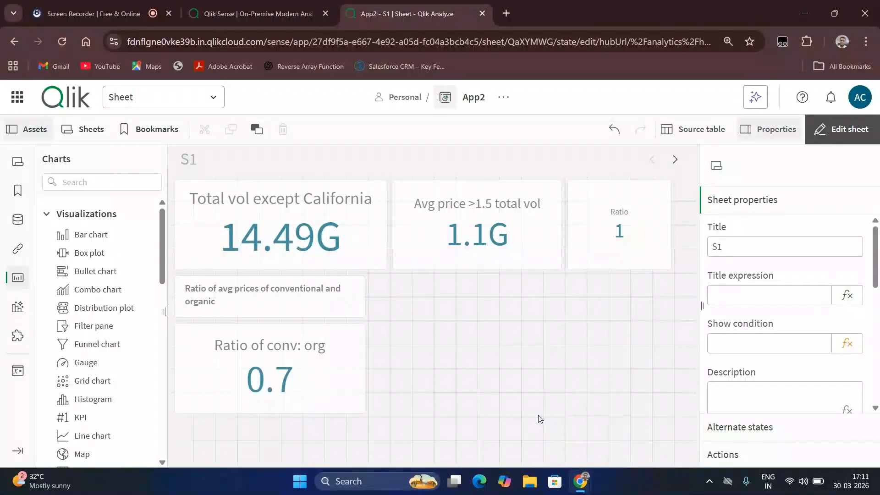
Preview the avocado table in the data load editor and examine its type, year and region columns
click(97, 183)
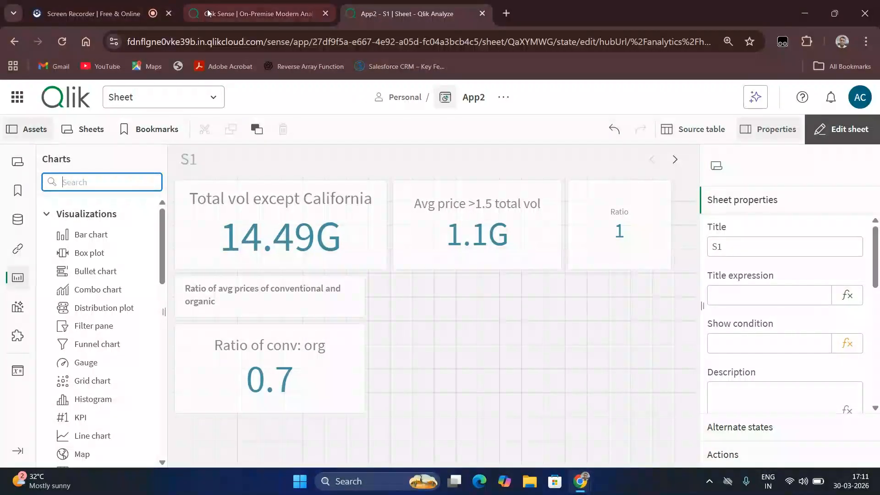
click(177, 97)
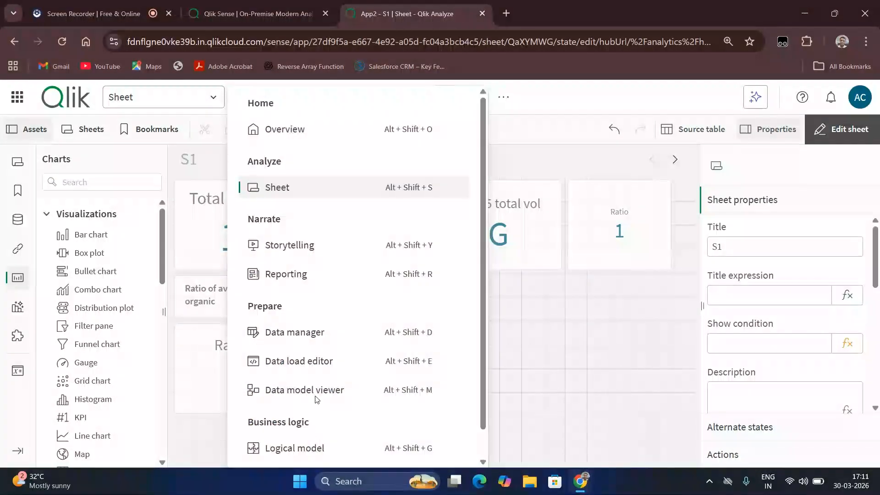
scroll(324, 338, down, 1)
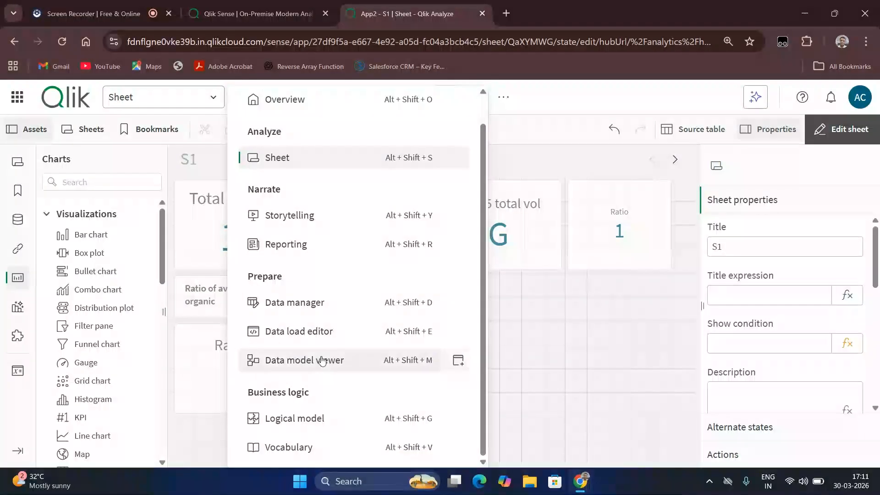
click(323, 332)
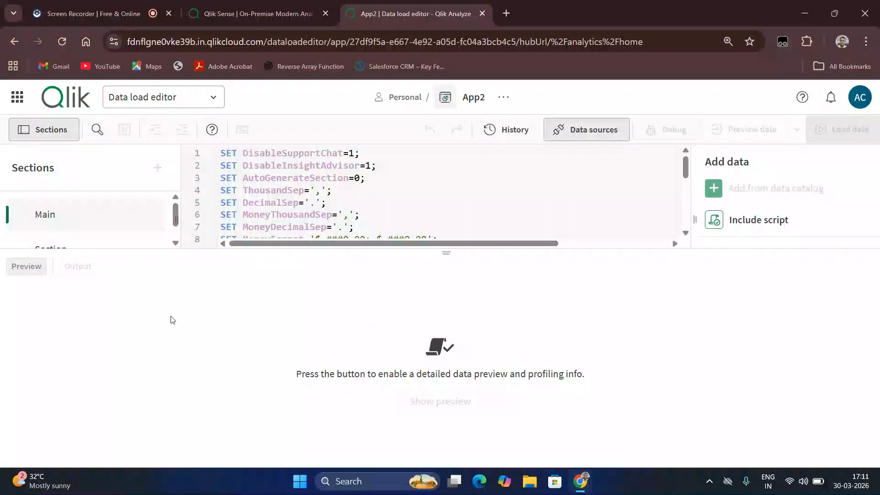
click(461, 408)
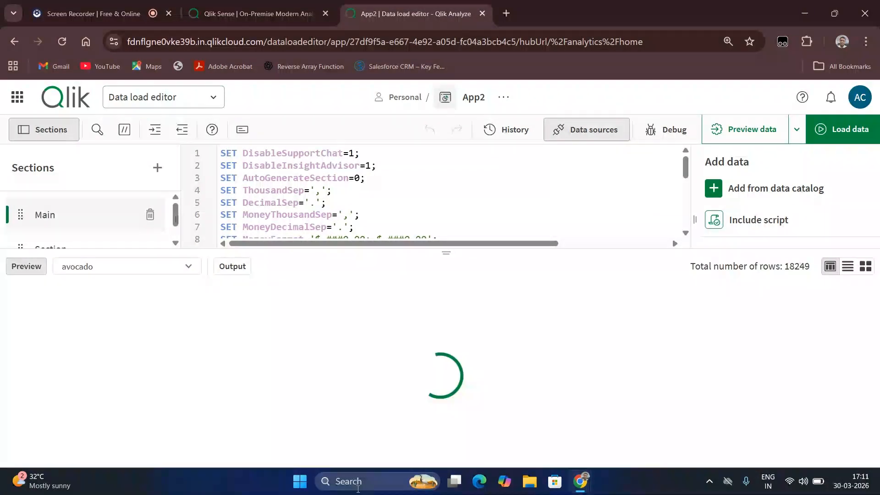
mouse_move(589, 492)
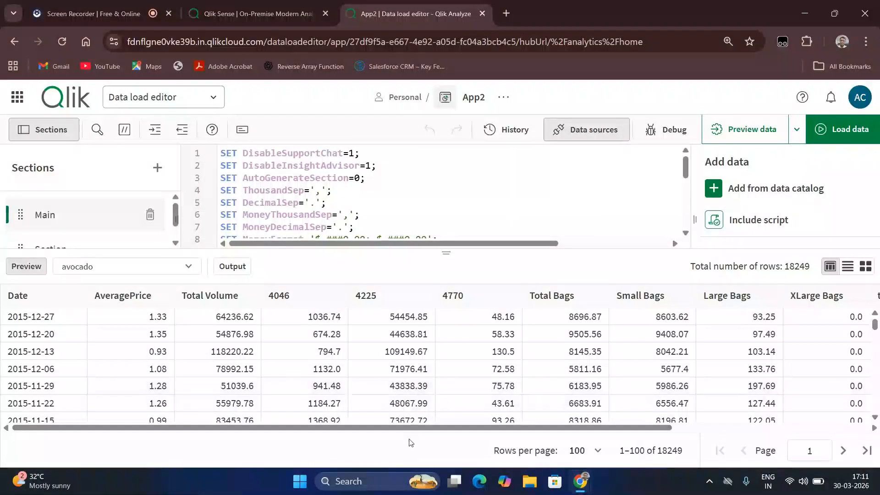
drag(404, 428, 742, 407)
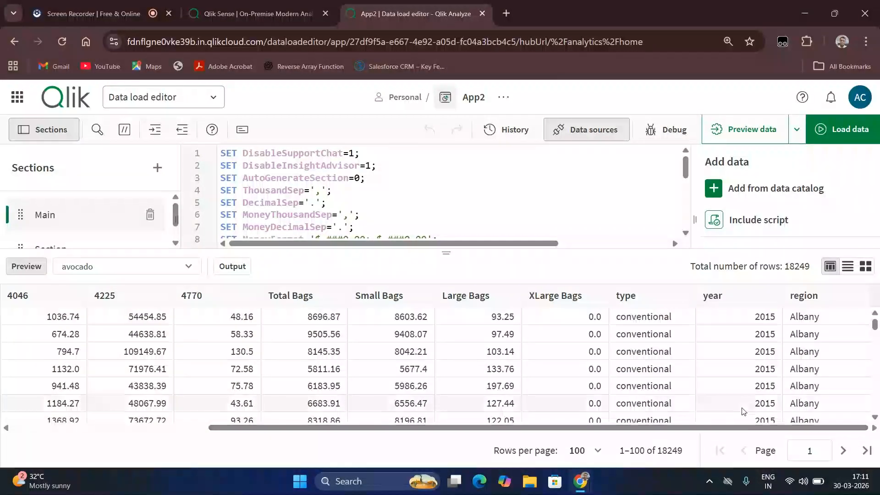
scroll(815, 365, down, 3)
scroll(814, 365, down, 10)
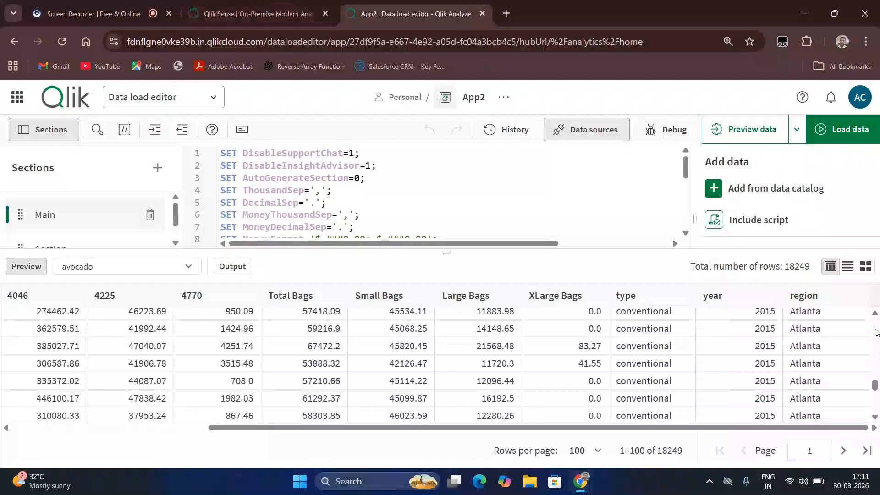
Return from the data load editor to sheet S1
click(206, 14)
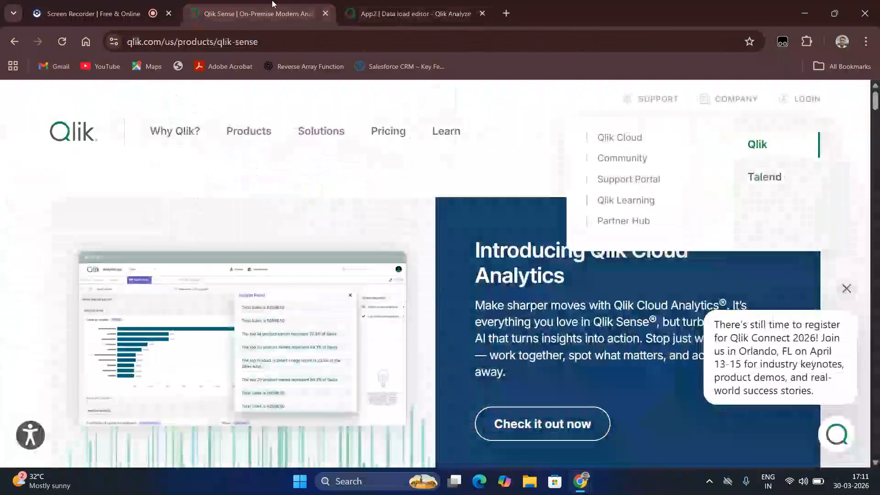
click(413, 14)
click(216, 98)
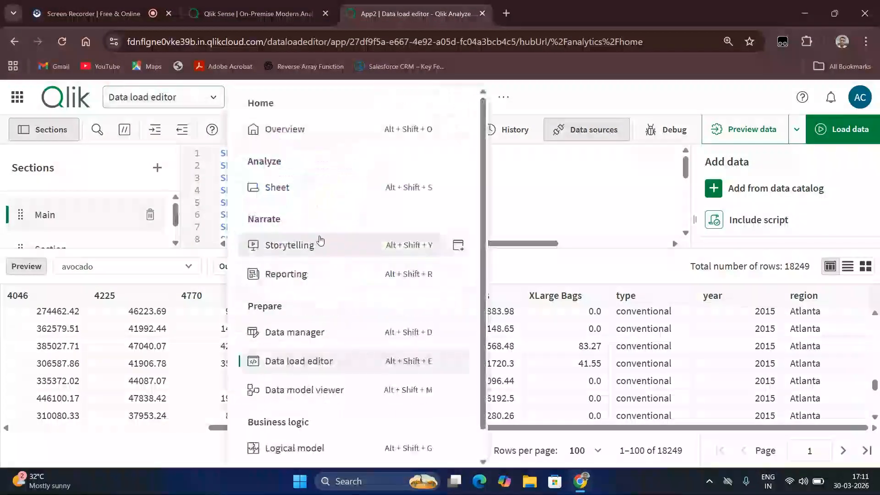
click(287, 190)
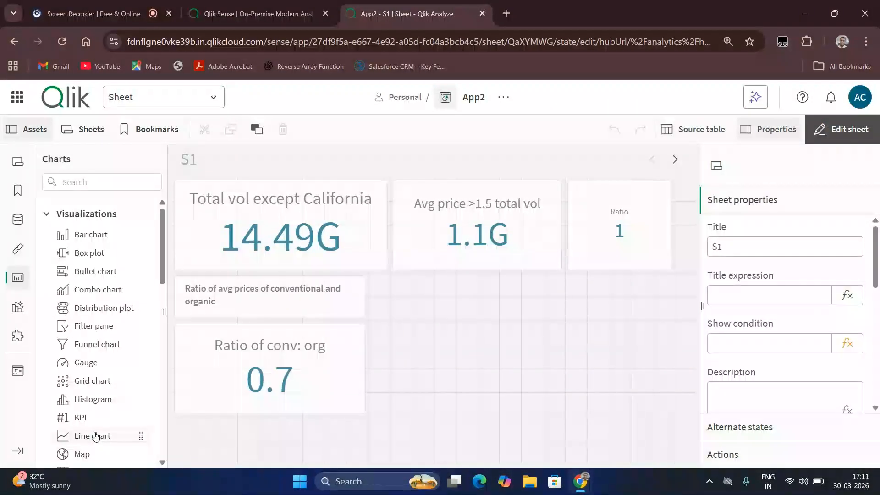
Find the Text & image object and place one beside the conventional and organic ratio heading
scroll(96, 435, down, 3)
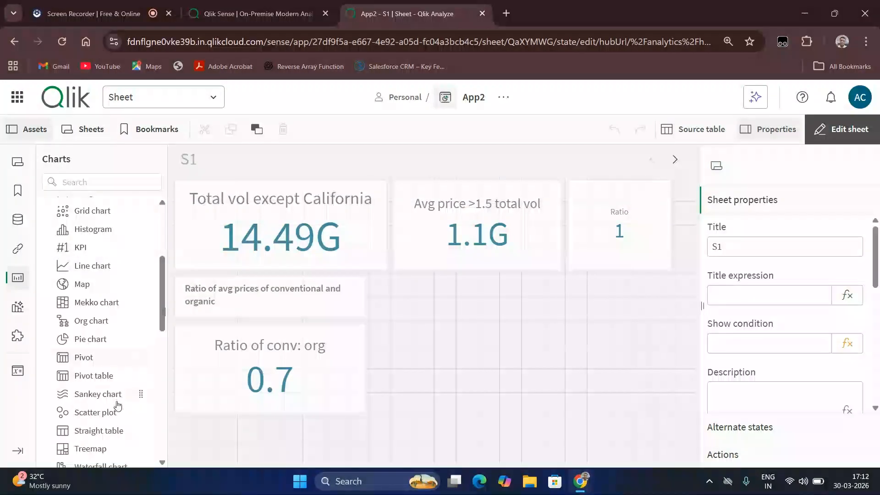
scroll(117, 402, down, 4)
scroll(80, 320, up, 3)
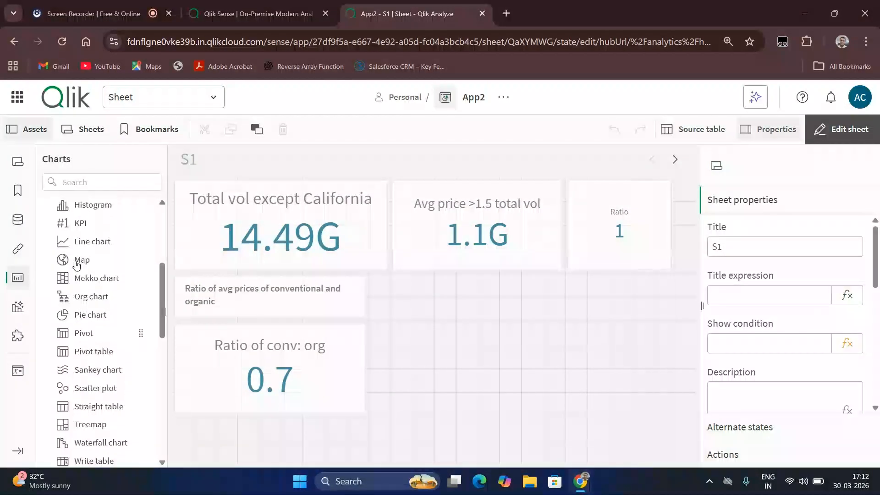
click(77, 182)
text(textb)
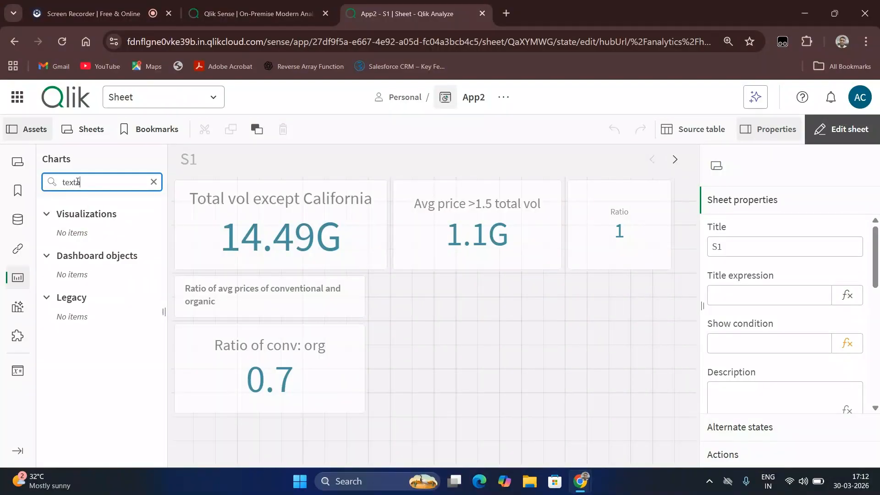
key(BackSpace)
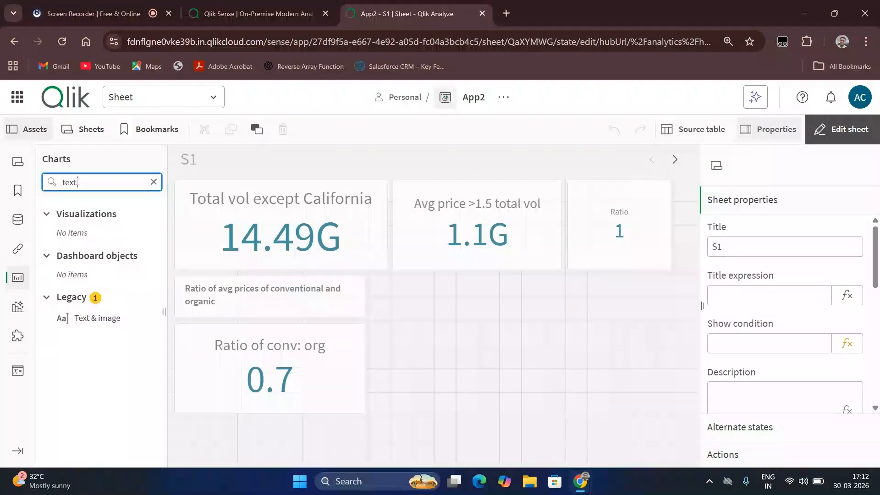
drag(114, 318, 389, 295)
Enter "Total volume of Atlanta" as the text of the new text object
click(549, 291)
click(548, 291)
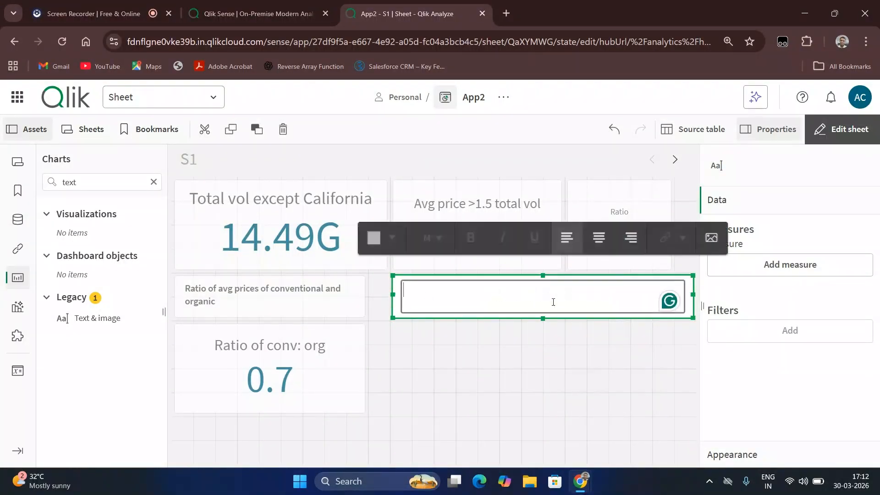
text(Total ci)
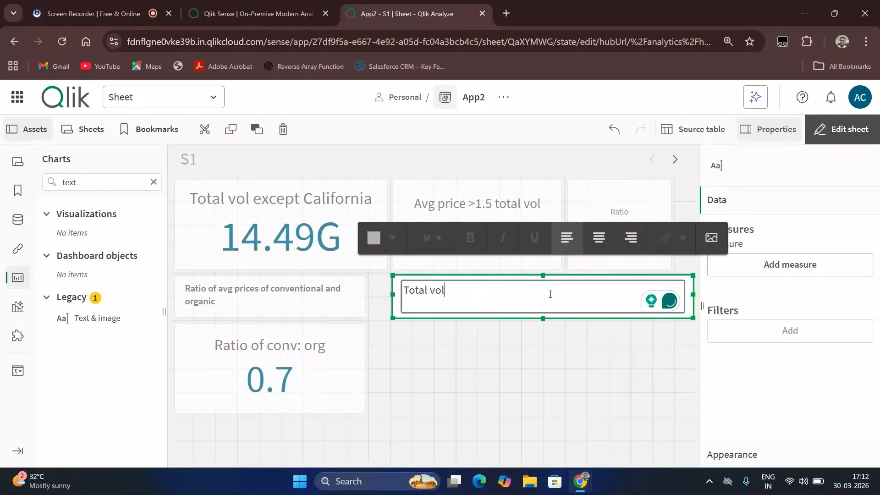
text(ume of Atlanta)
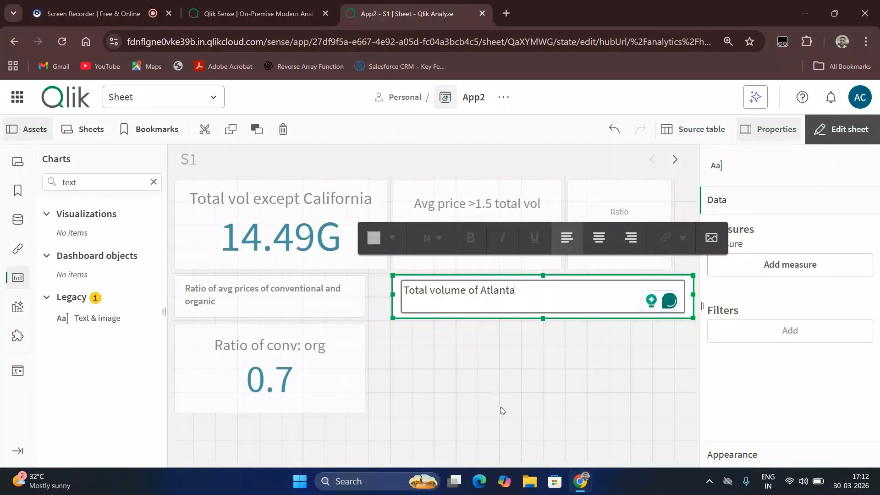
click(502, 412)
Narrow the Atlanta heading to fit its text and extend its near edge to adjoin the ratio heading
click(609, 309)
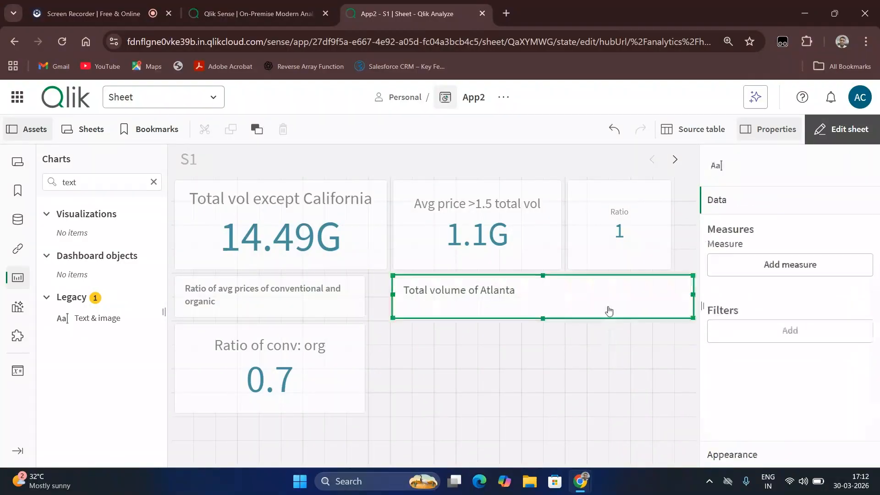
drag(693, 296, 543, 305)
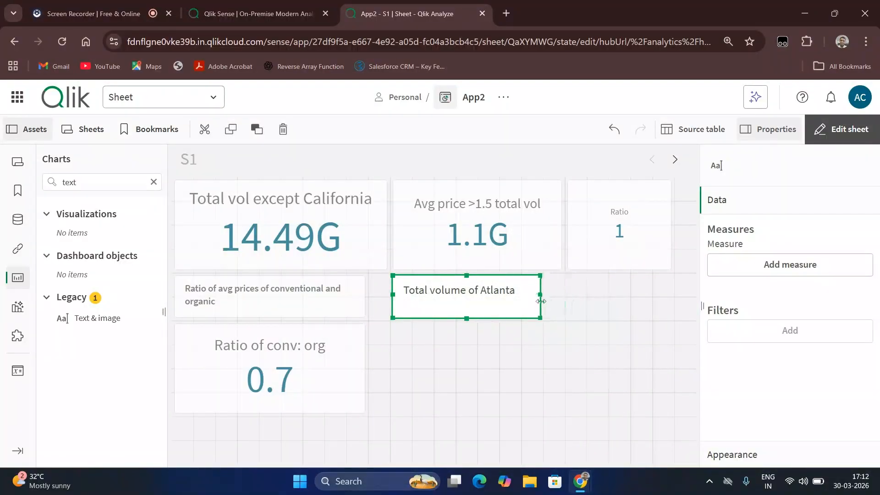
click(653, 291)
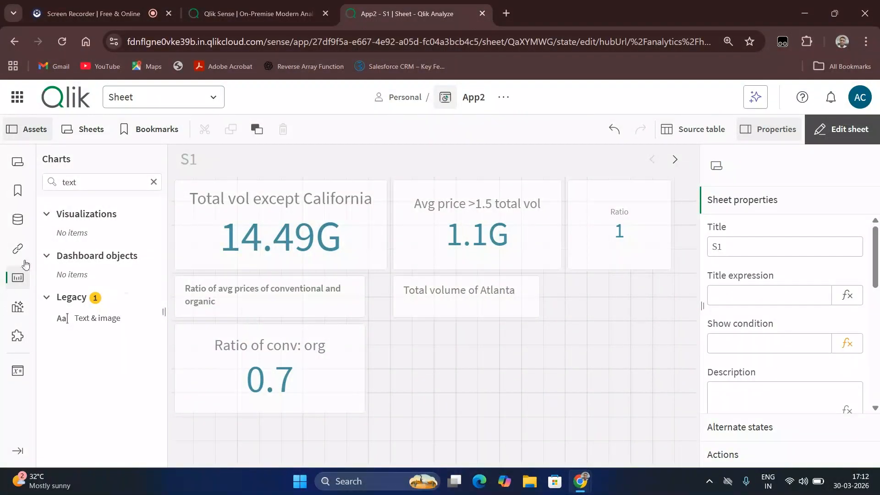
click(425, 294)
drag(394, 296, 378, 298)
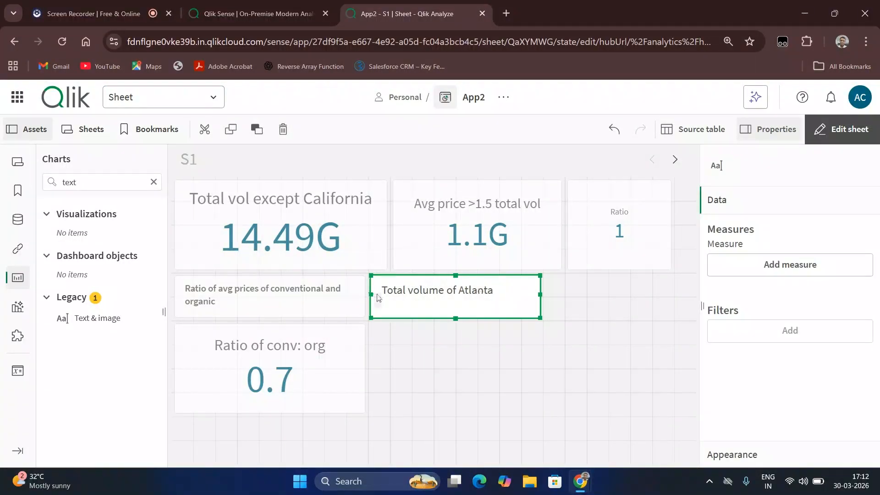
drag(539, 294, 499, 296)
click(520, 320)
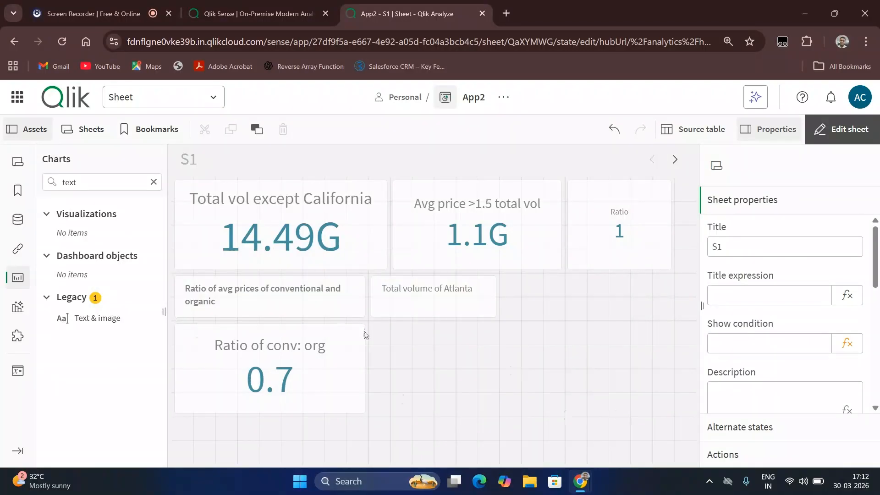
Place an empty KPI directly below the Atlanta heading, 6 x 4 grid cells in size
click(18, 305)
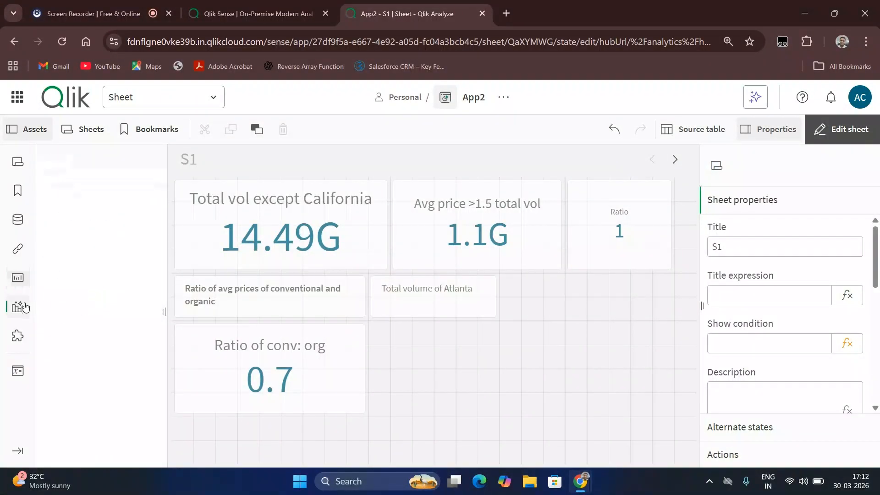
click(11, 332)
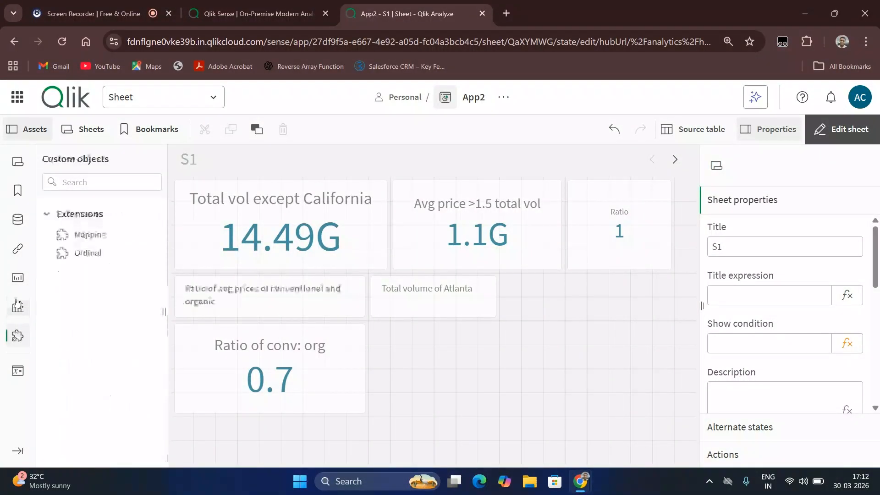
click(18, 277)
drag(87, 418, 495, 370)
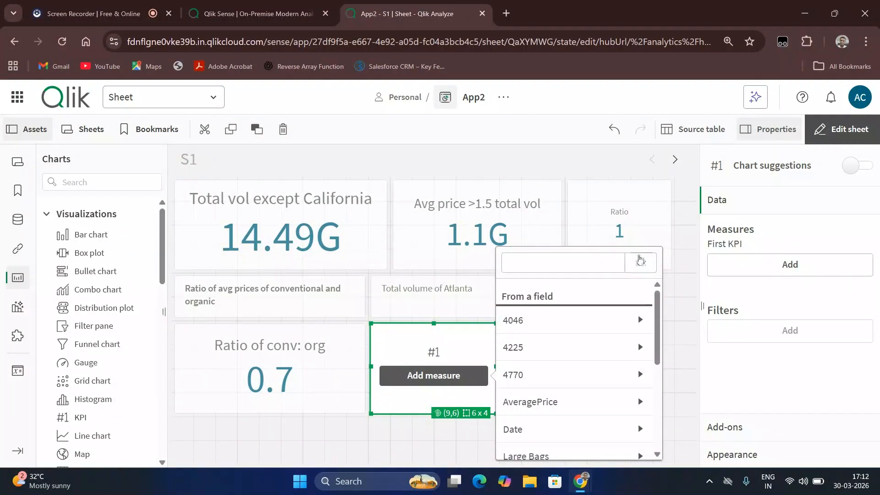
Set the empty KPI's measure to the expression sum({<region={'Atlanta'}>}[Total Volume])
click(641, 260)
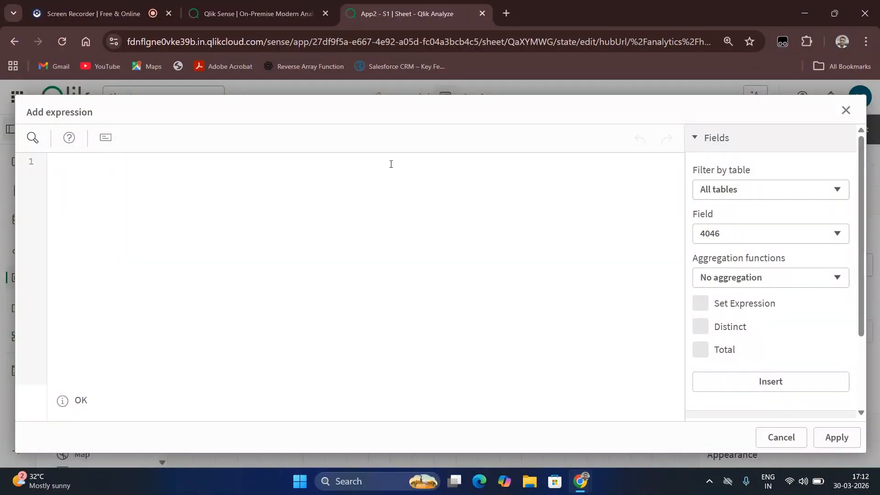
text(sum([)
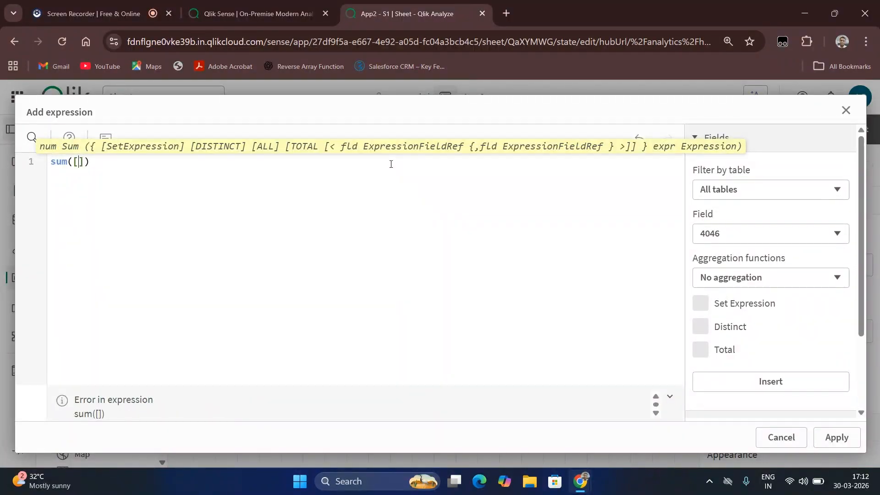
text(Total Volume)
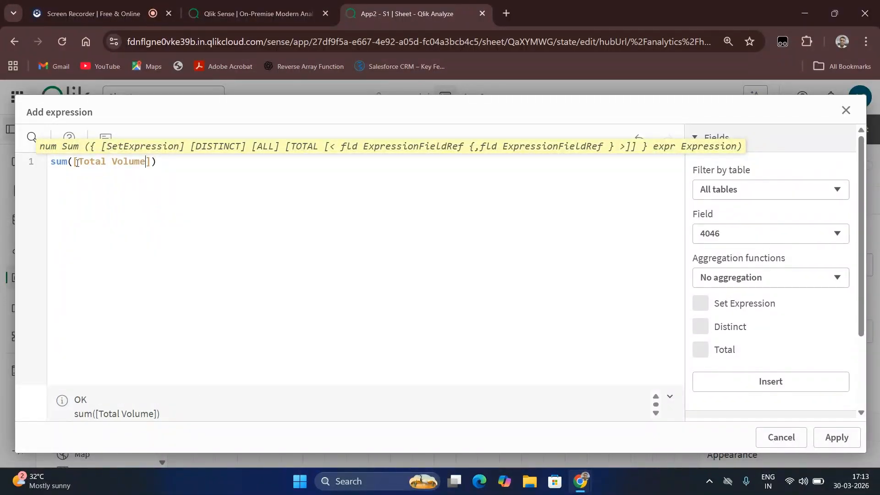
text({<>})
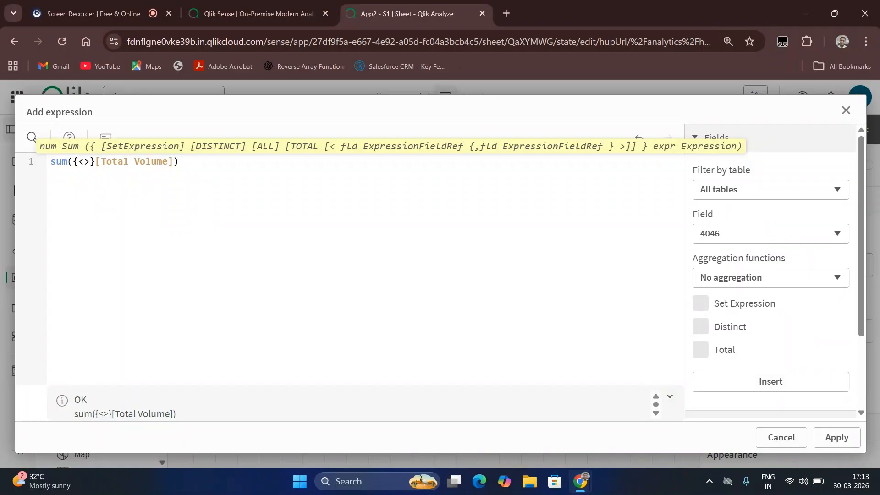
text(region=)
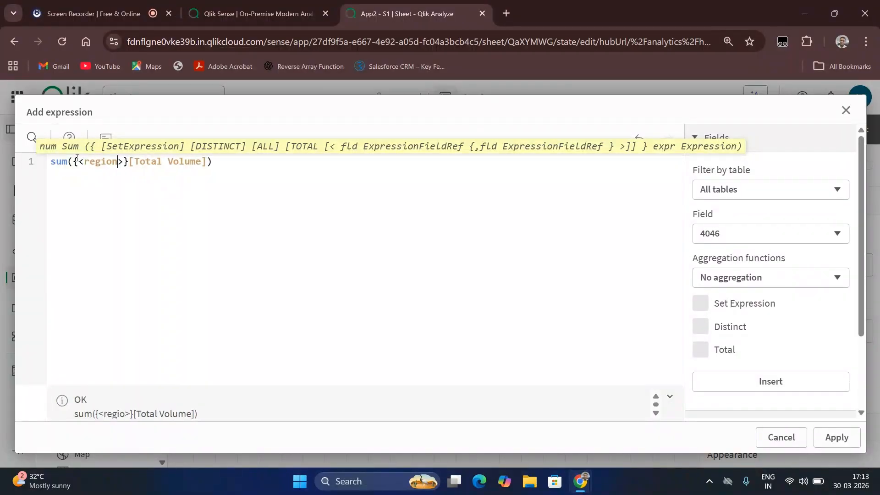
text({})
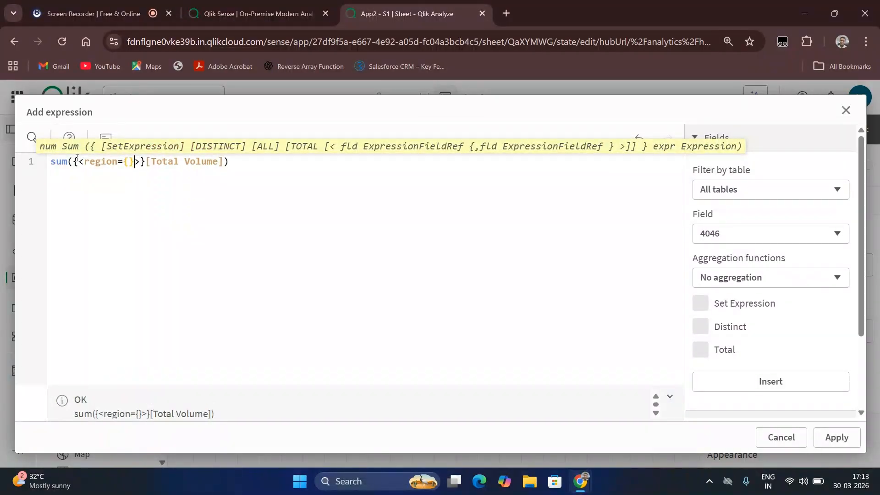
text('Atlanta)
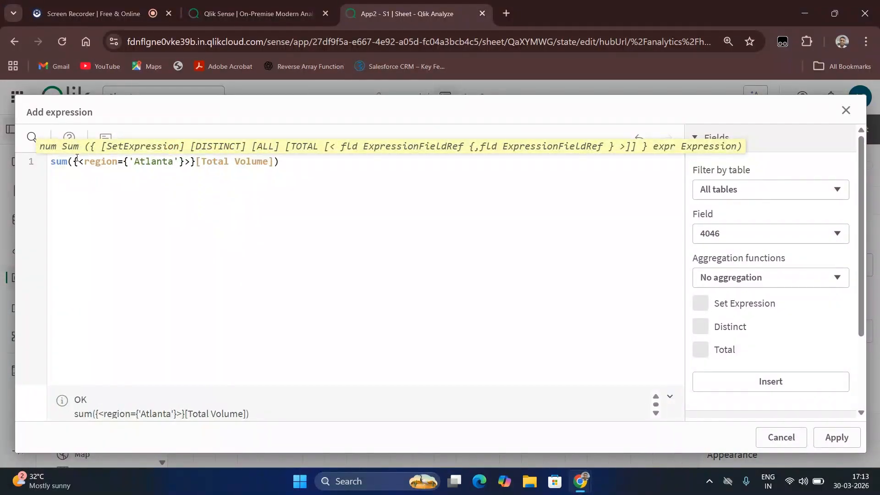
click(837, 437)
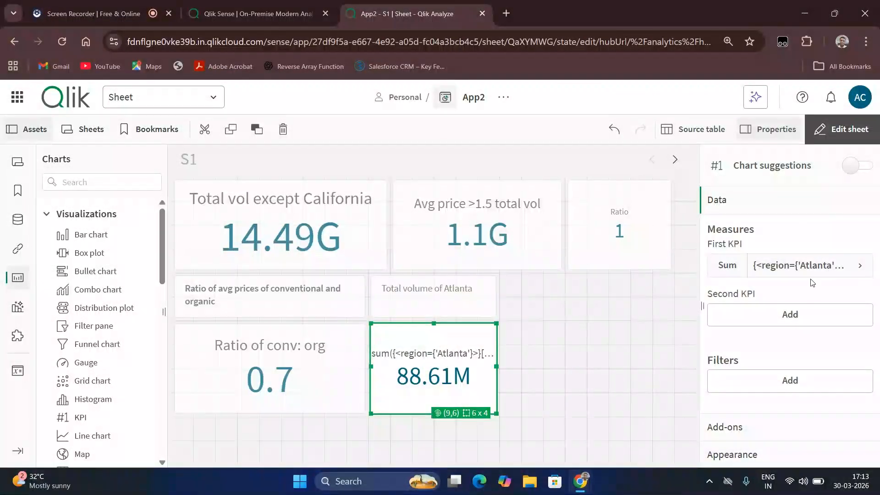
Label the Atlanta KPI's measure "Atlanta total vol"
click(768, 261)
click(764, 359)
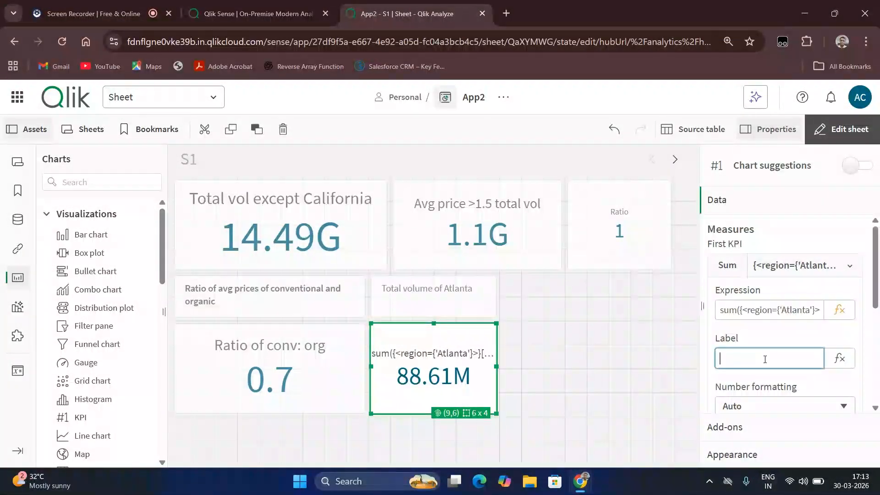
text(Atlanta total vol)
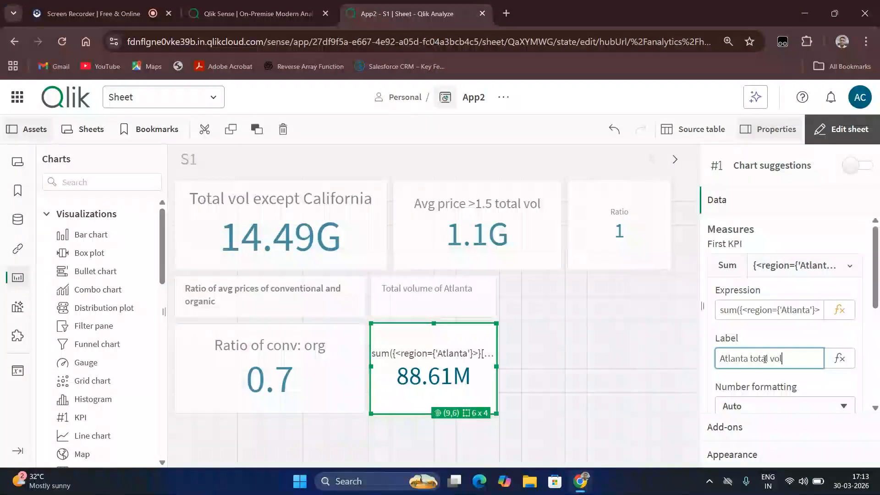
click(635, 320)
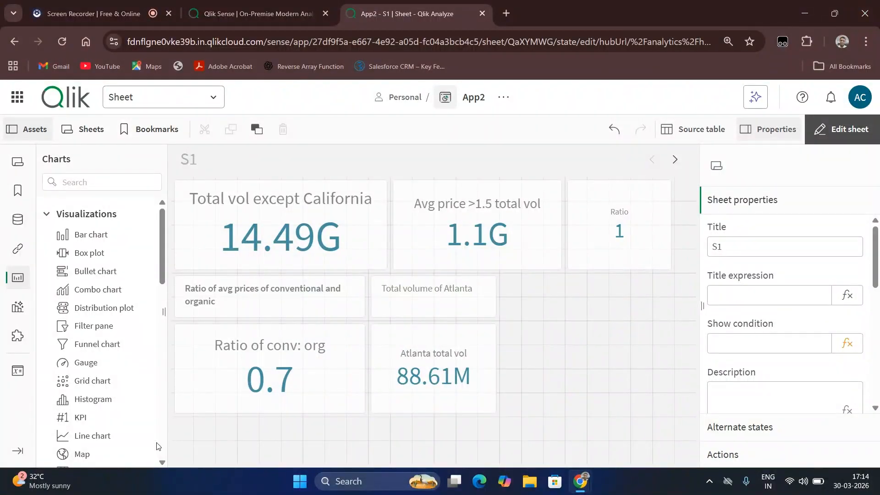
Start a new variable in the app's variables list and name it latestyear
click(16, 372)
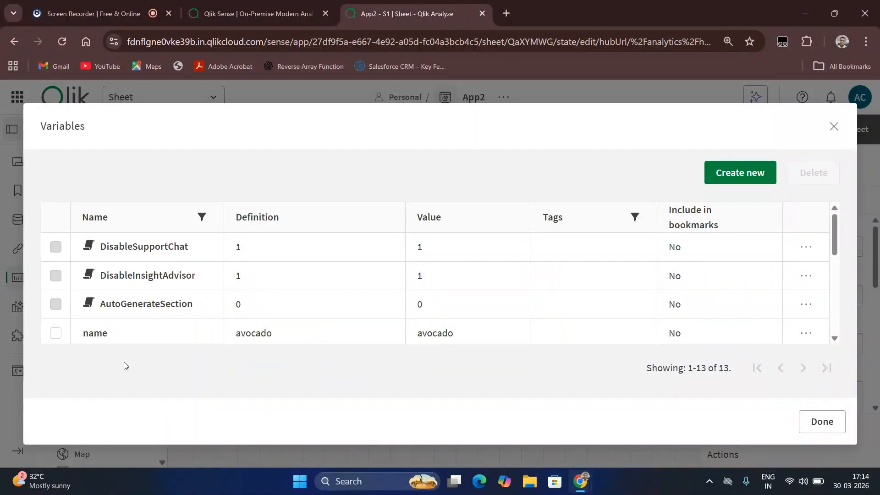
click(740, 183)
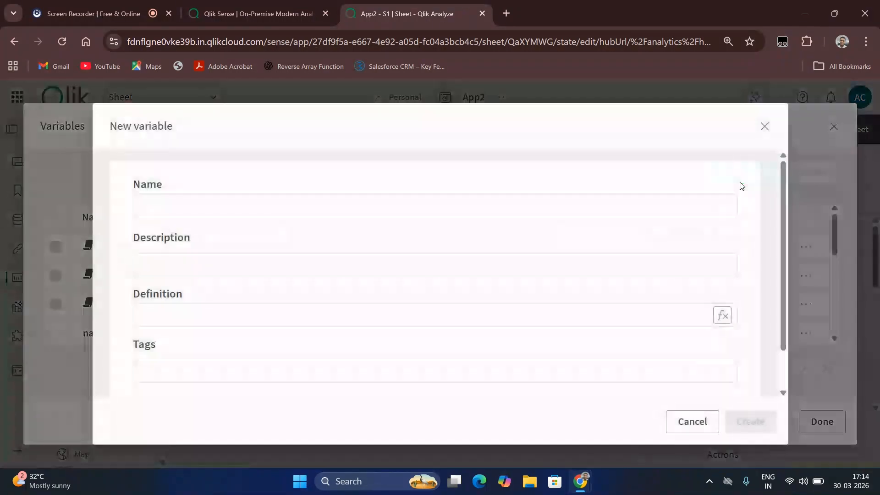
click(331, 203)
text(latest)
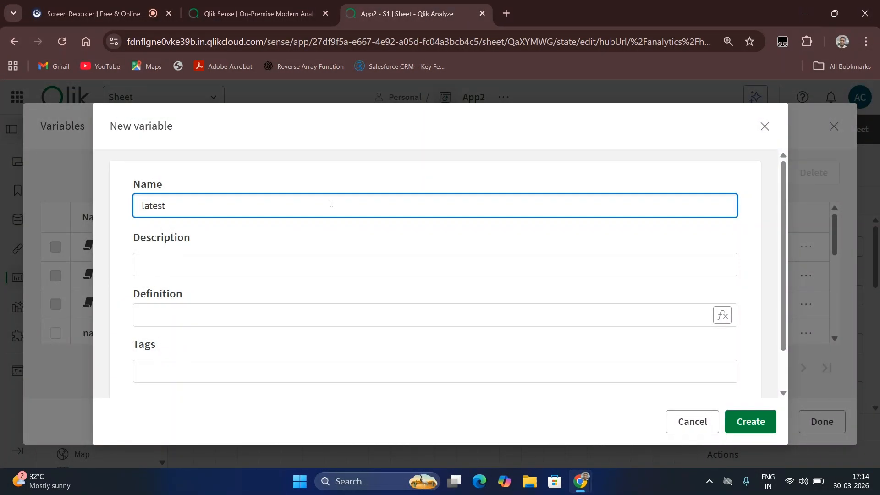
text(year)
click(221, 313)
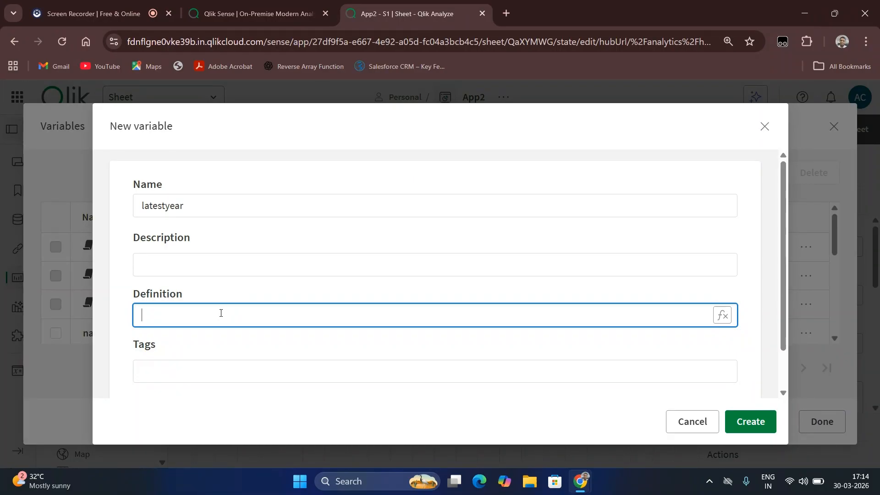
text(=,)
key(BackSpace)
click(293, 15)
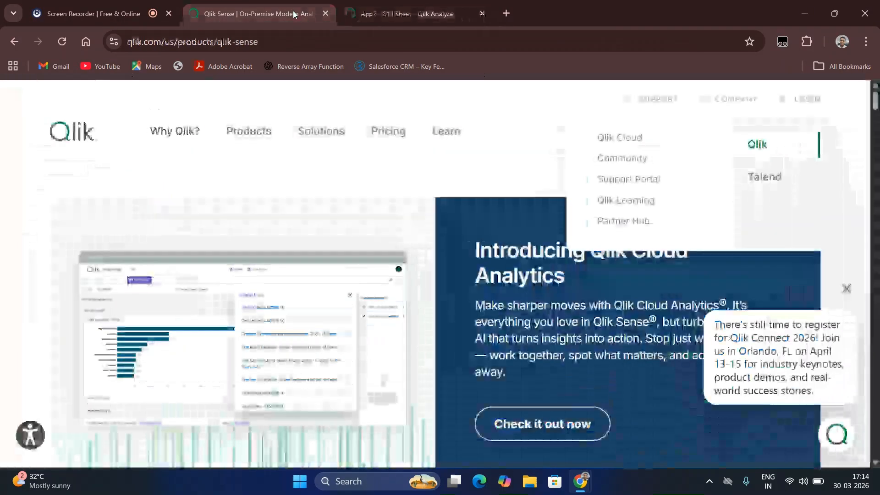
click(92, 14)
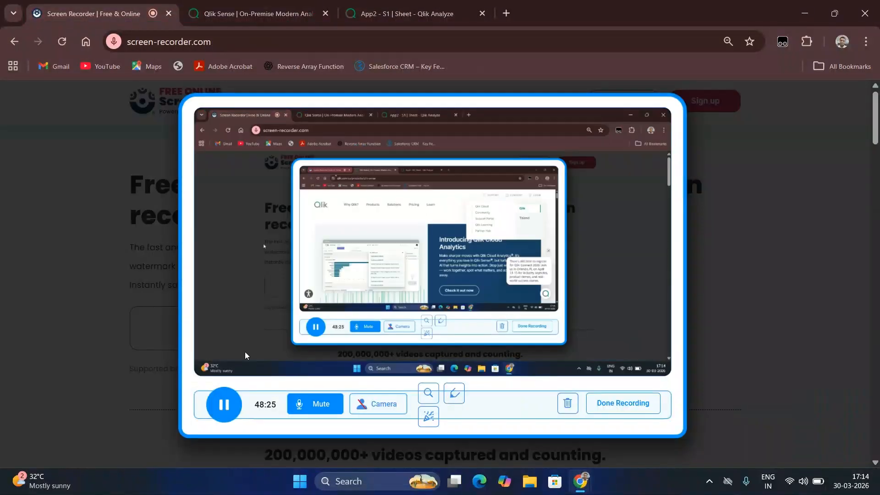
click(224, 404)
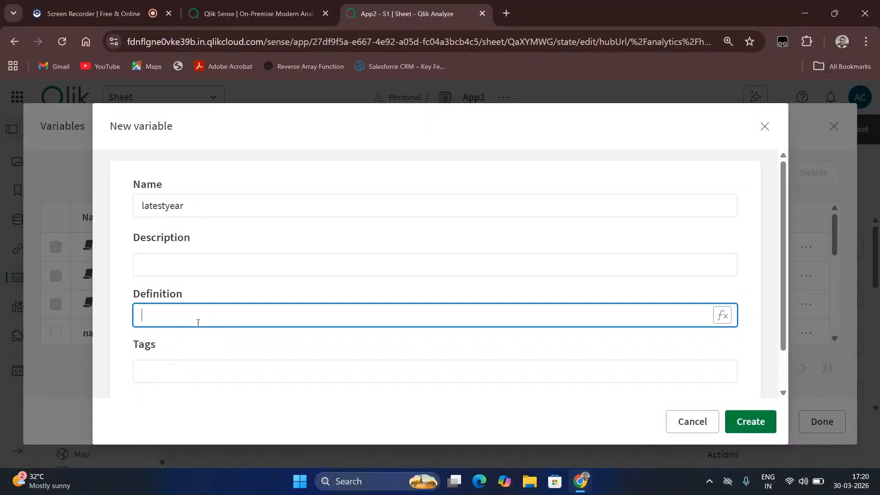
Create the latestyear variable with the definition =max(year), check its entry in the variables list, and close the list
text(=max)
text(())
text(year)
click(744, 421)
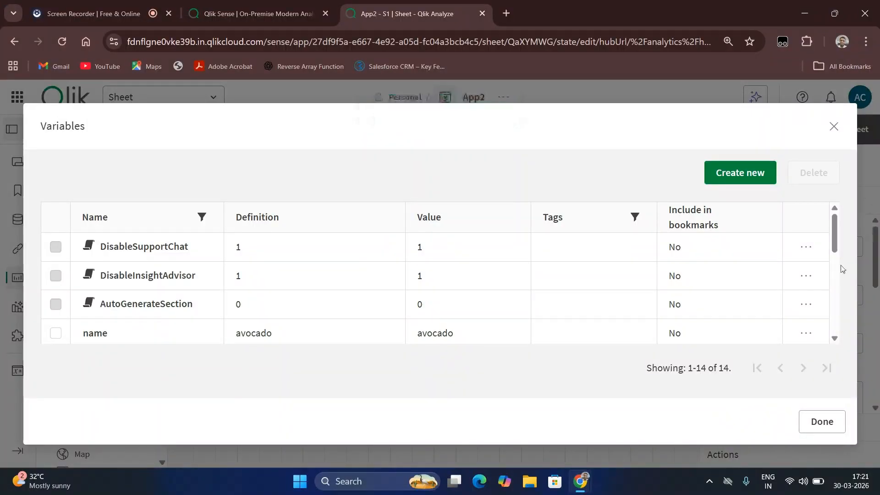
scroll(837, 251, down, 6)
scroll(809, 317, up, 2)
scroll(809, 317, down, 2)
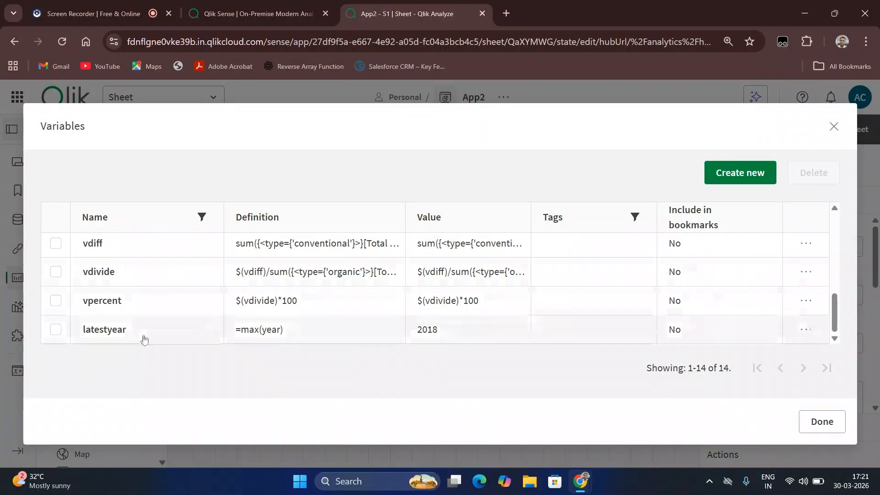
click(806, 422)
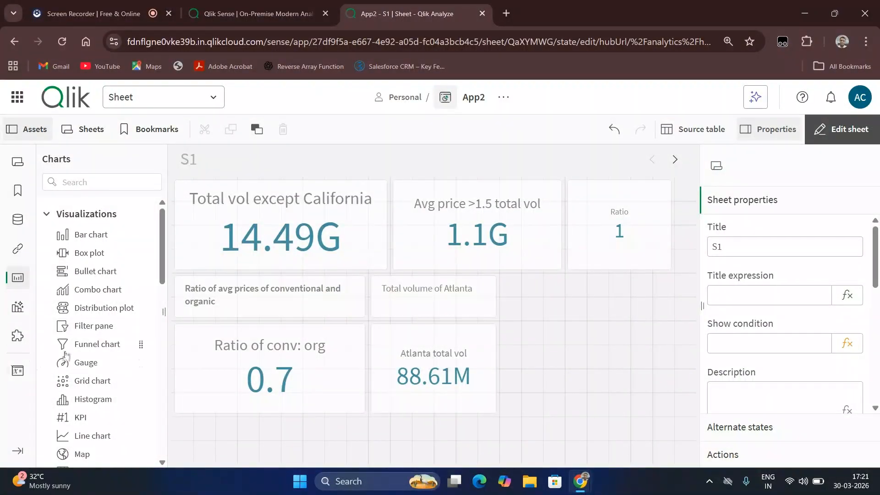
Place an empty KPI beside the Atlanta heading, 9 x 3 grid cells in size
drag(85, 417, 601, 313)
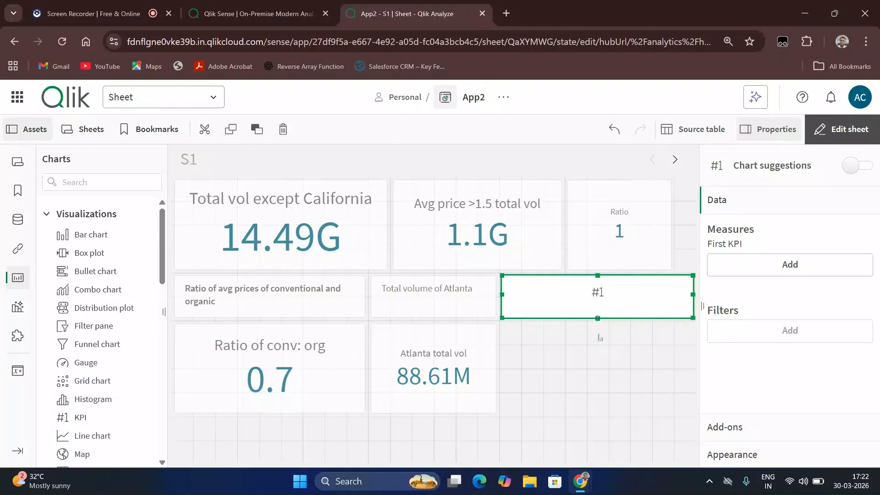
click(597, 316)
Write the new KPI's measure expression as sum({<year={$(latestyear)}>}[Total Volume])
click(804, 225)
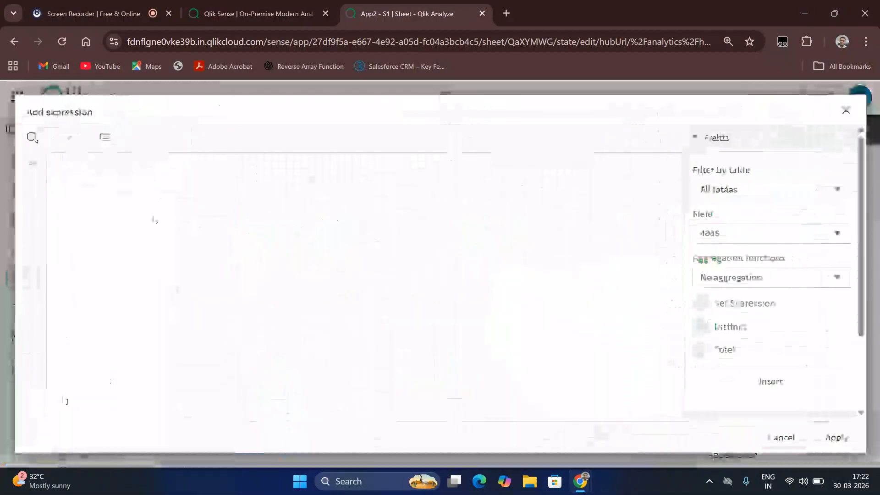
text(sum())
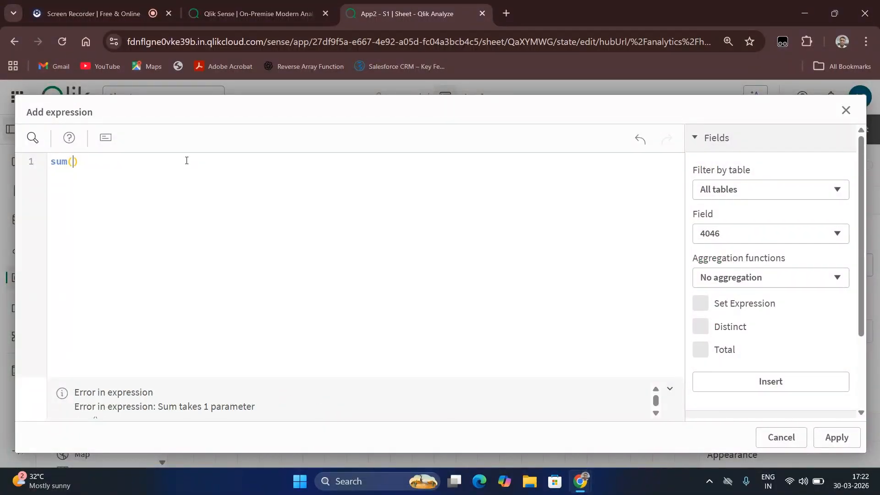
text([Tot)
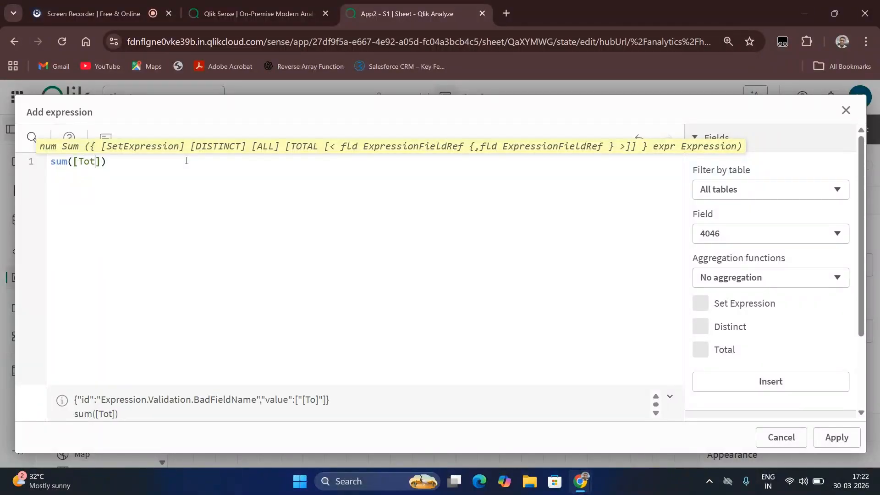
text(al Volume)
key(Left)
key(Left)
key(Left)
key(Left)
key(Left)
key(Left)
key(Left)
key(Left)
key(Left)
key(Left)
key(Left)
key(Left)
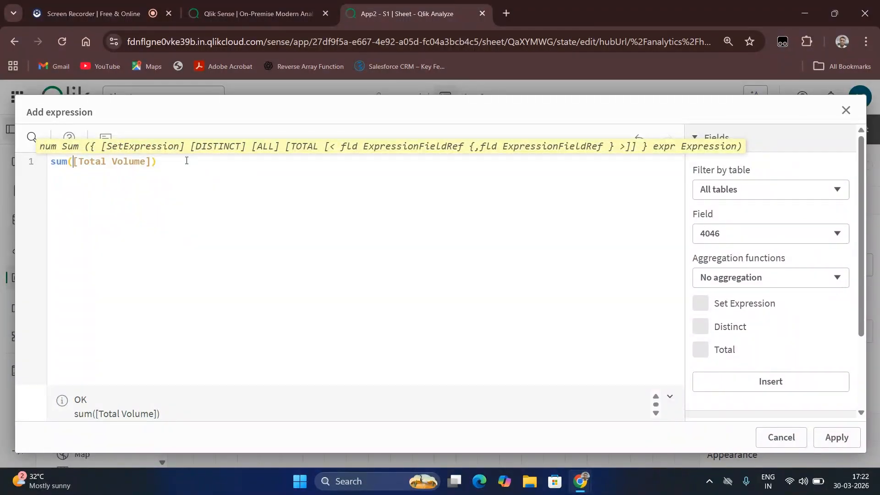
text({<)
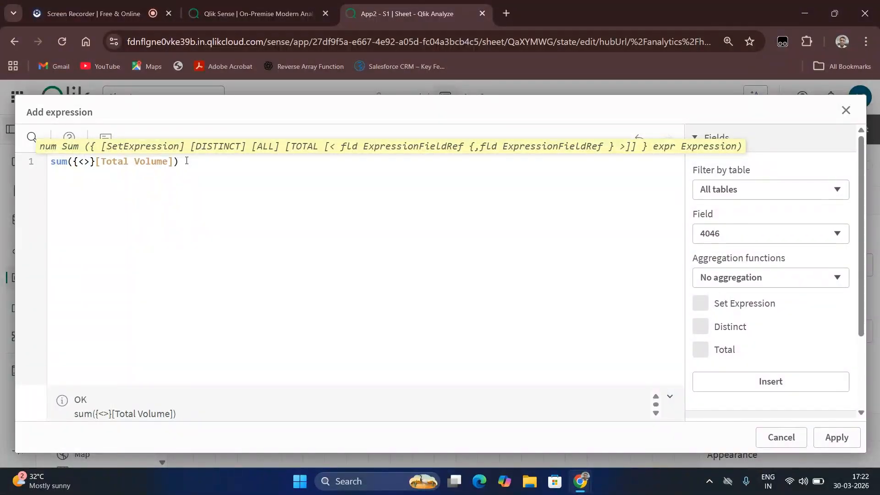
text(year={)
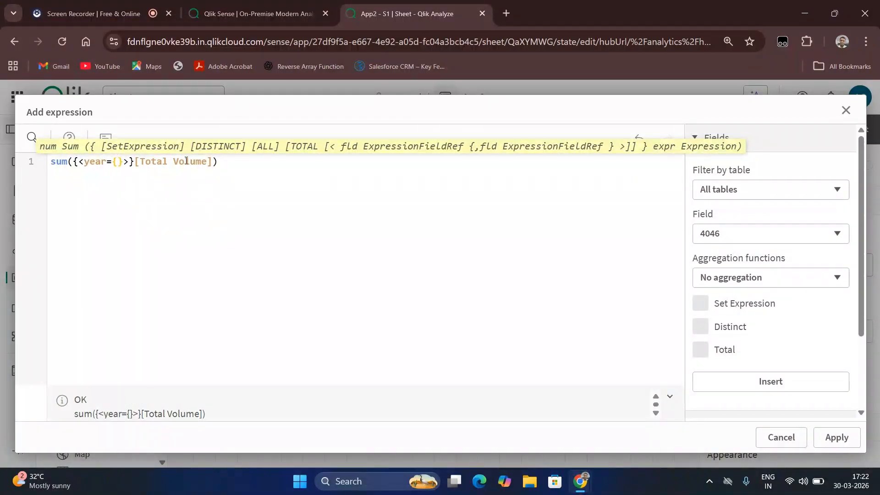
text($)
text(())
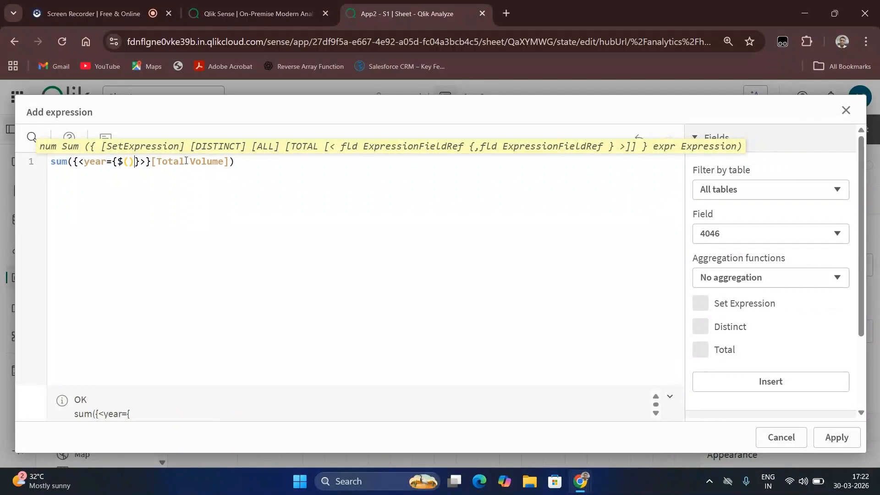
text(latestyear)
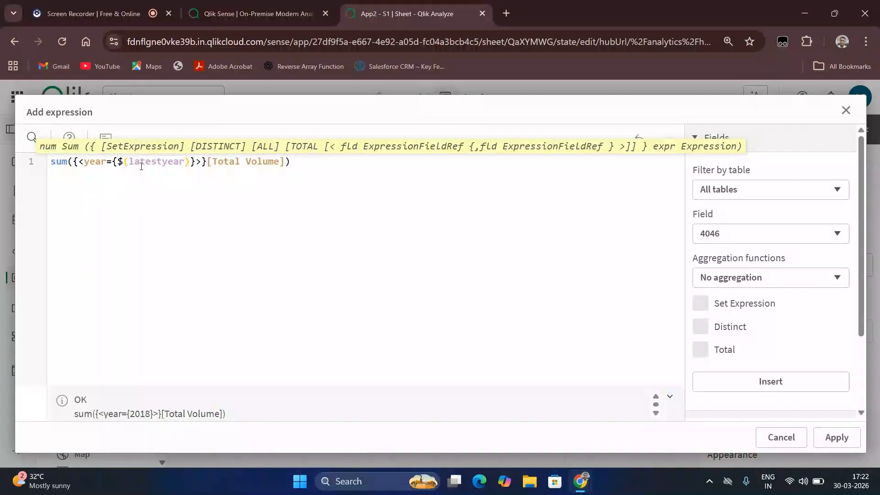
drag(189, 163, 114, 164)
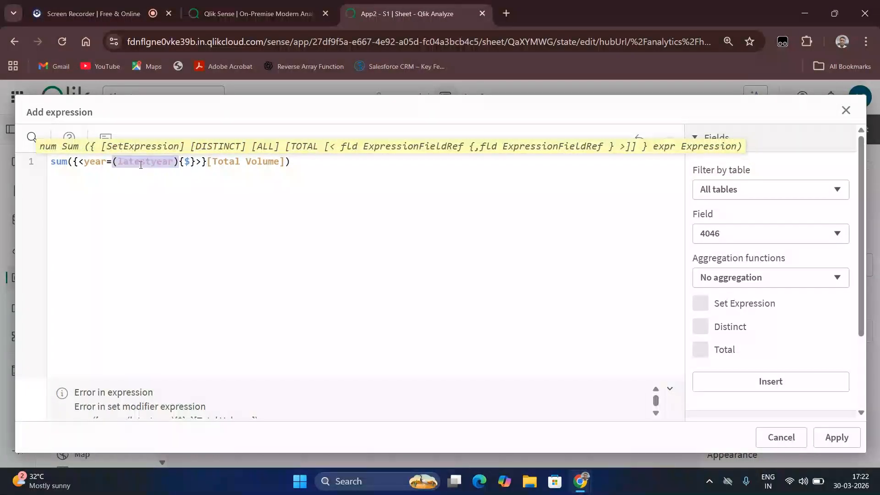
key(ctrl+z)
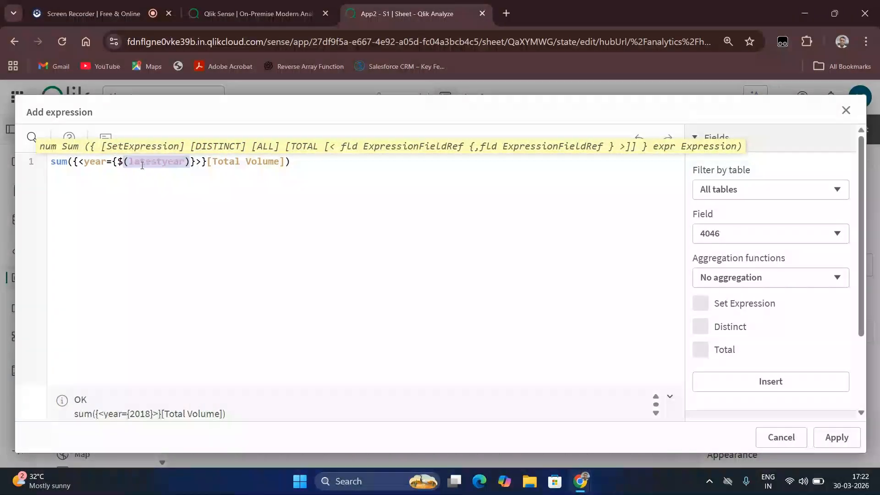
click(130, 192)
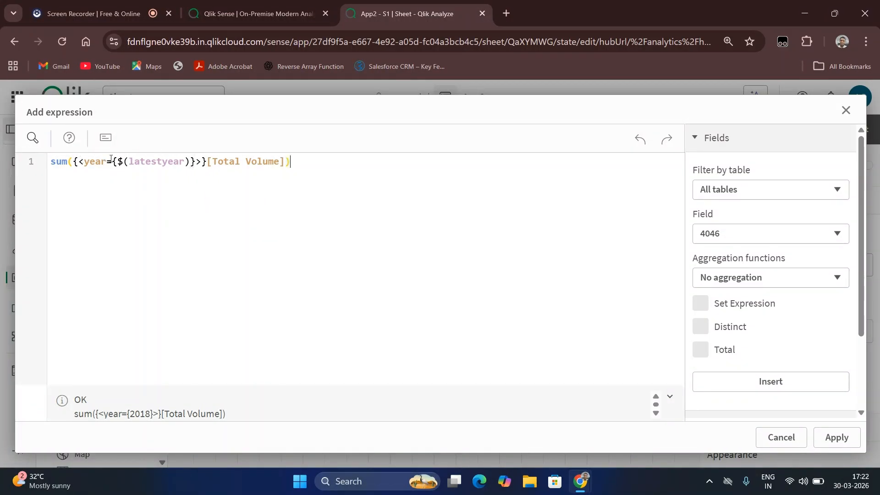
double_click(124, 163)
click(149, 222)
Apply the latest-year measure expression to the new KPI and label it "Current year vol sum"
click(837, 437)
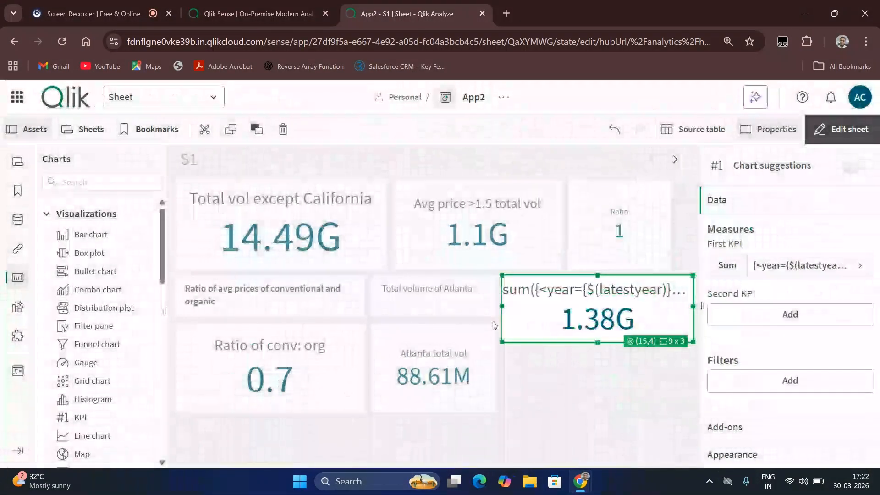
click(752, 273)
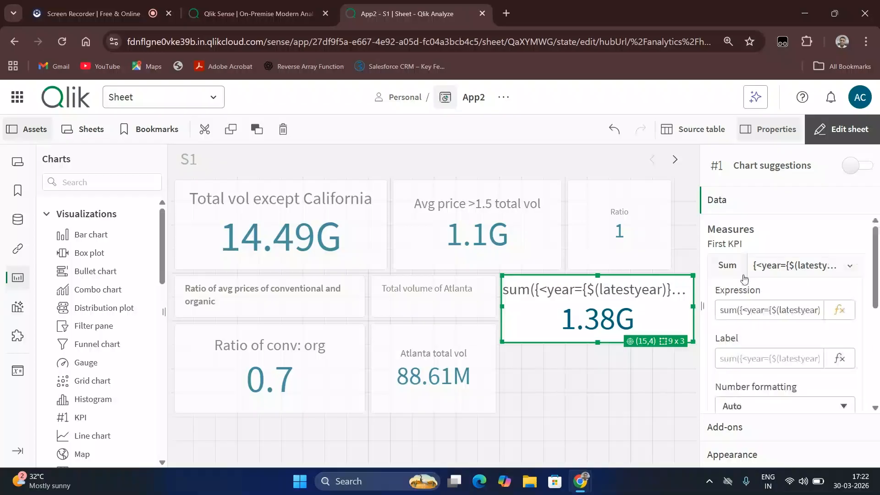
click(749, 358)
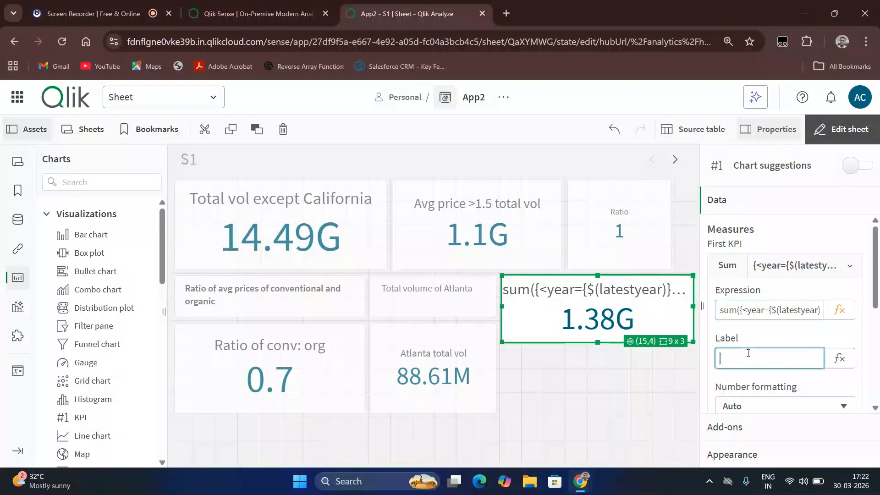
text(Current year vol sum)
key(Return)
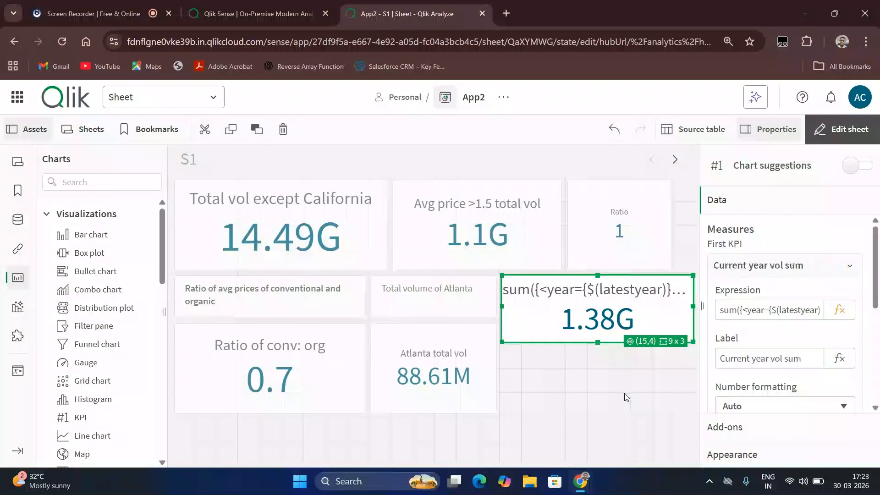
Place an empty Text & image object below the Current year vol sum KPI, 9 x 5 grid cells in size
drag(80, 417, 583, 423)
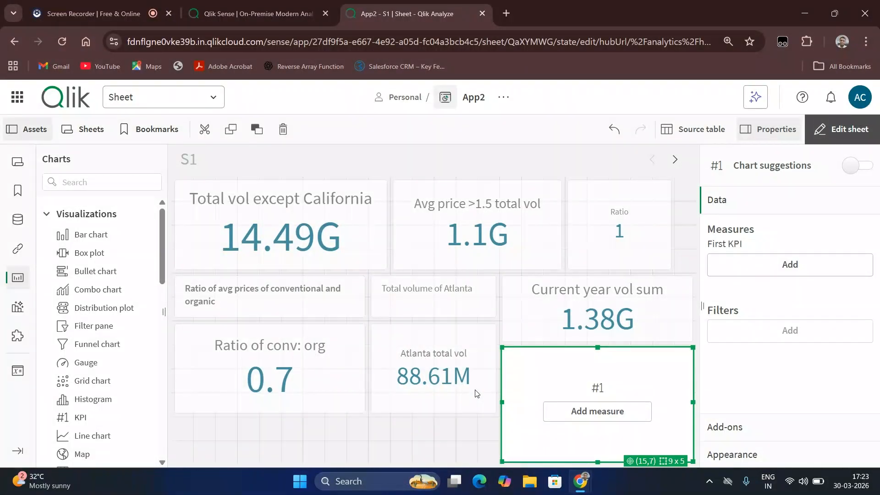
key(Delete)
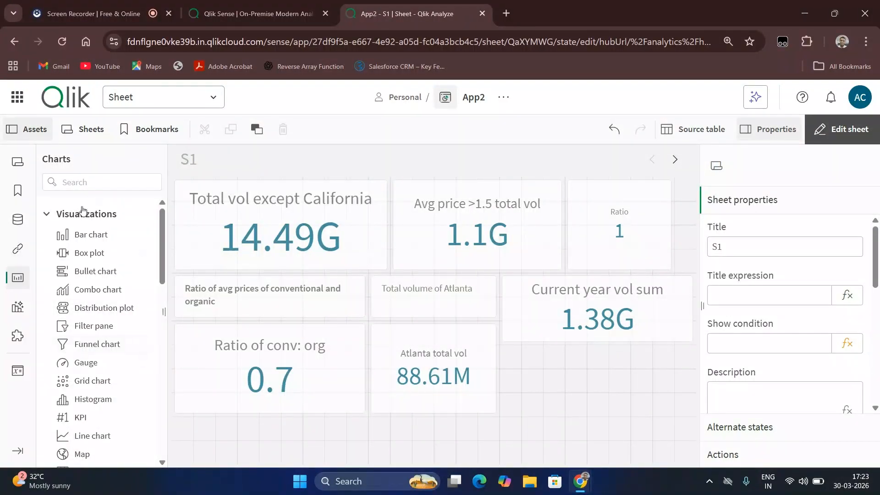
click(85, 179)
text(text)
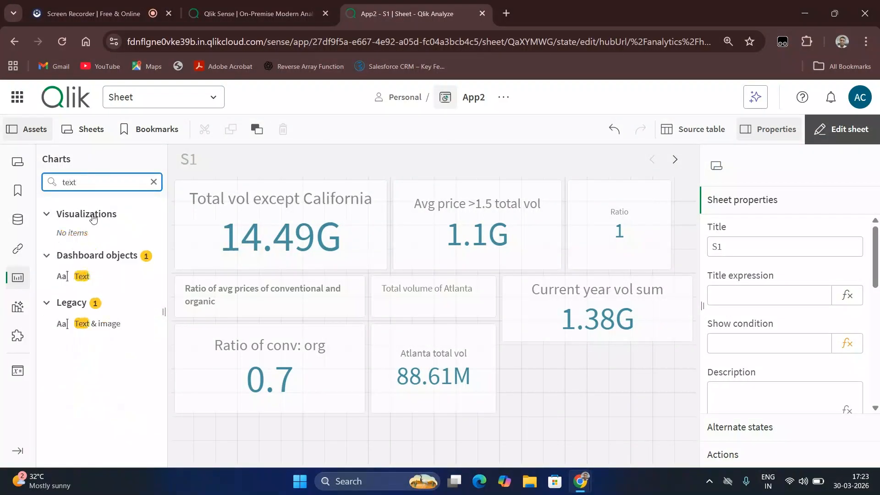
click(108, 321)
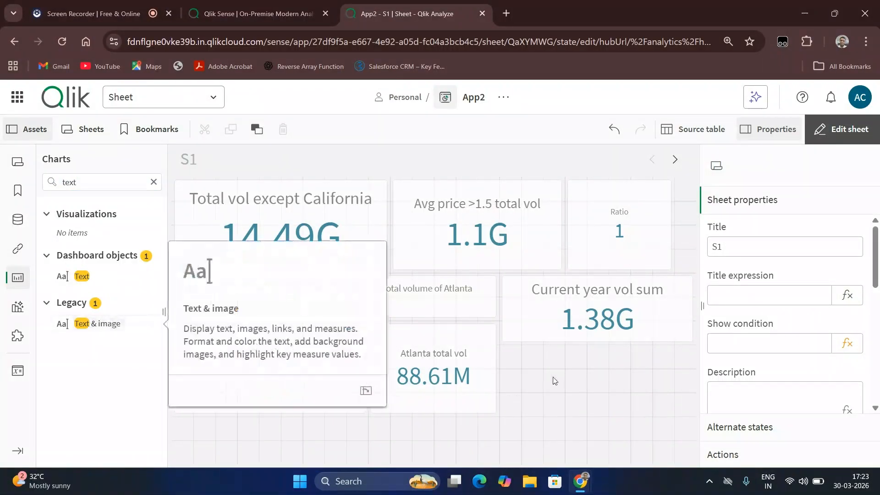
click(94, 329)
click(95, 329)
drag(106, 333, 594, 403)
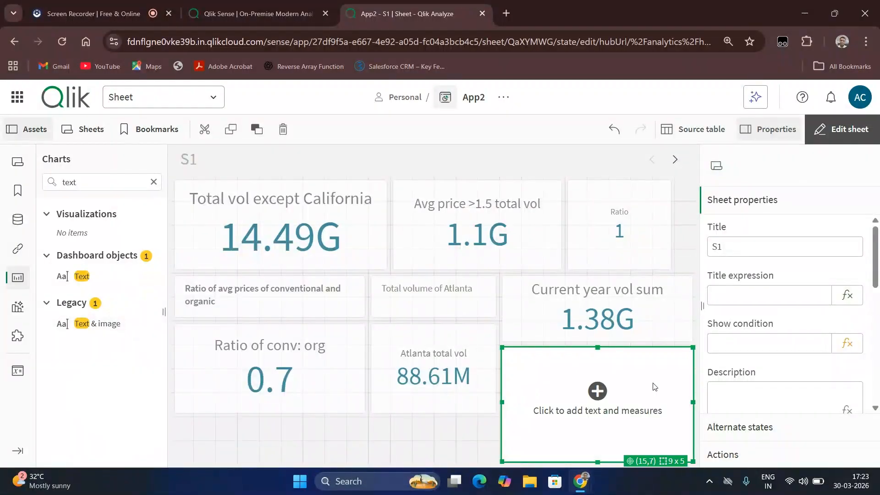
Enter the heading "Total Volume where price is less than average price" in the text object and shorten the object to fit its two lines
click(602, 404)
text(To)
text(tal Voluk)
text(e wher)
text( price )
text(is ledd)
key(BackSpace)
key(BackSpace)
text(ss than aberage price)
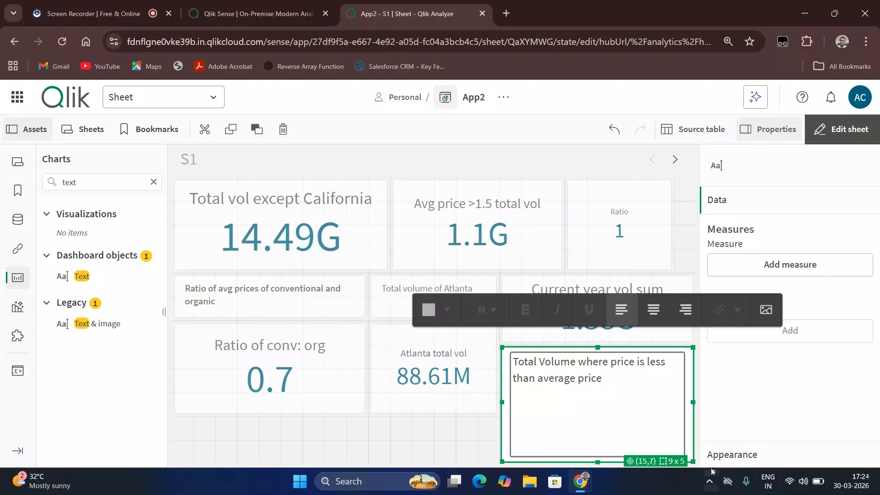
drag(695, 461, 684, 399)
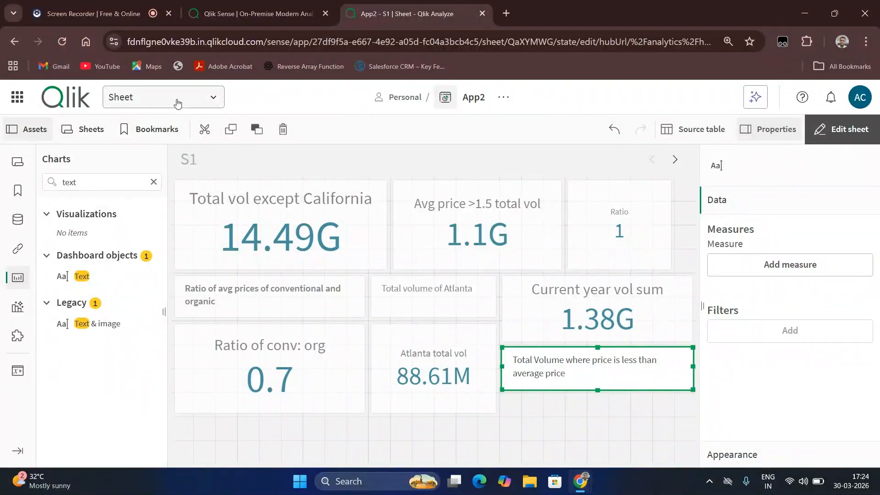
Show the avocado table's data preview in the data load editor, enlarge it, and examine the AveragePrice values
click(121, 97)
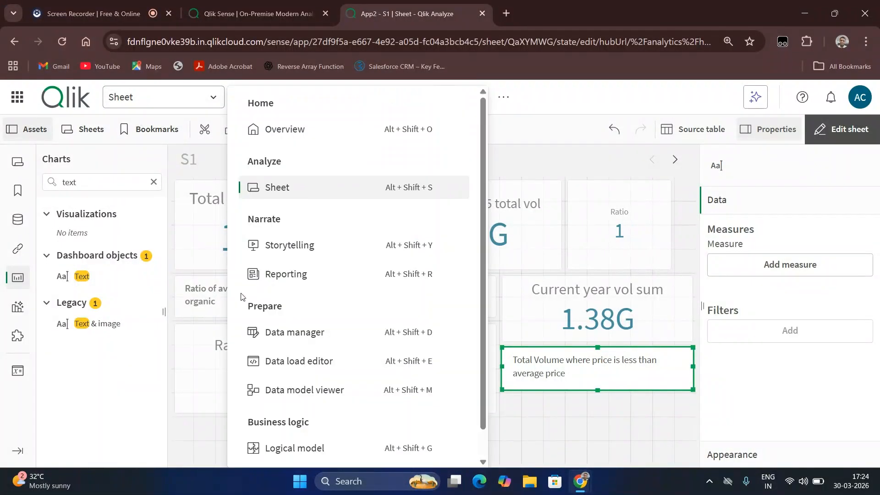
click(321, 395)
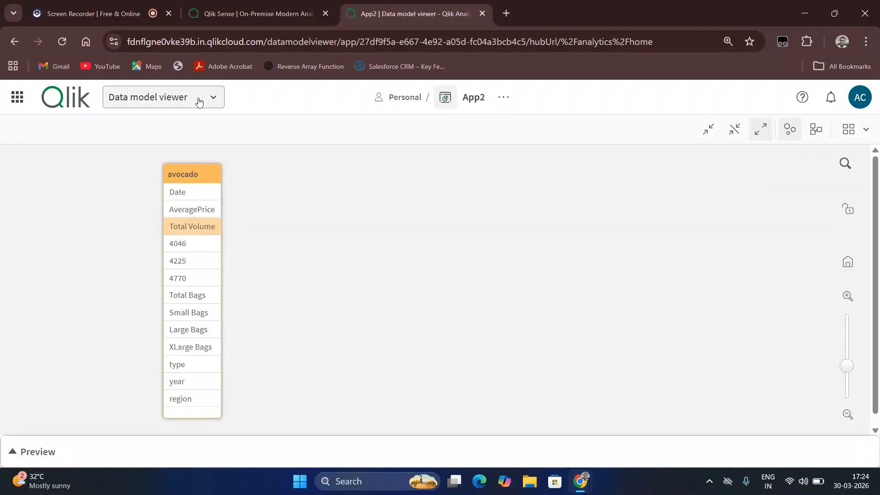
click(197, 97)
click(292, 361)
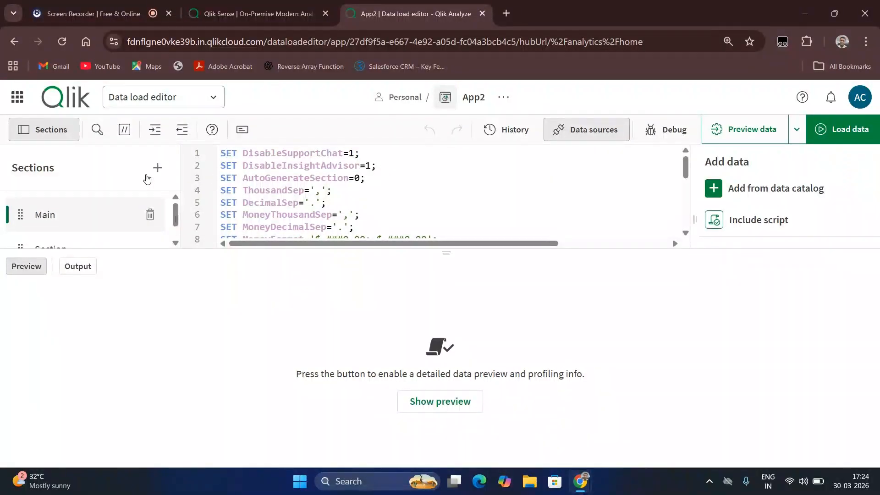
click(76, 267)
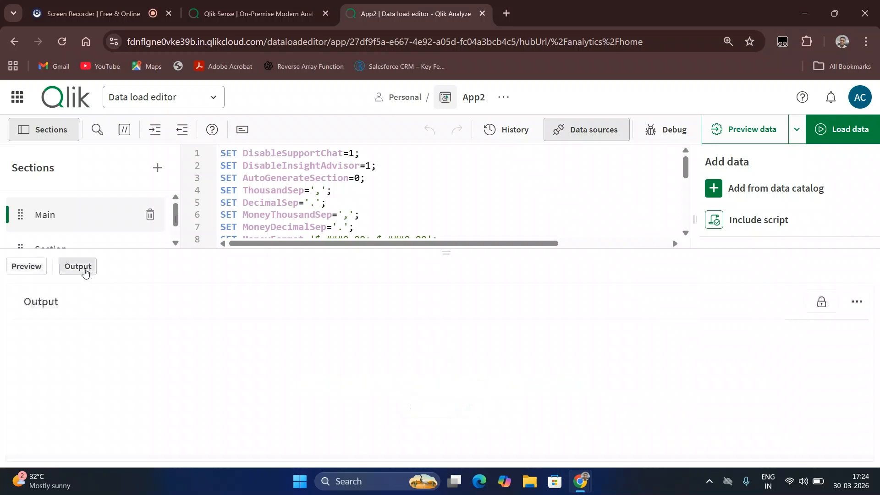
click(23, 270)
click(425, 403)
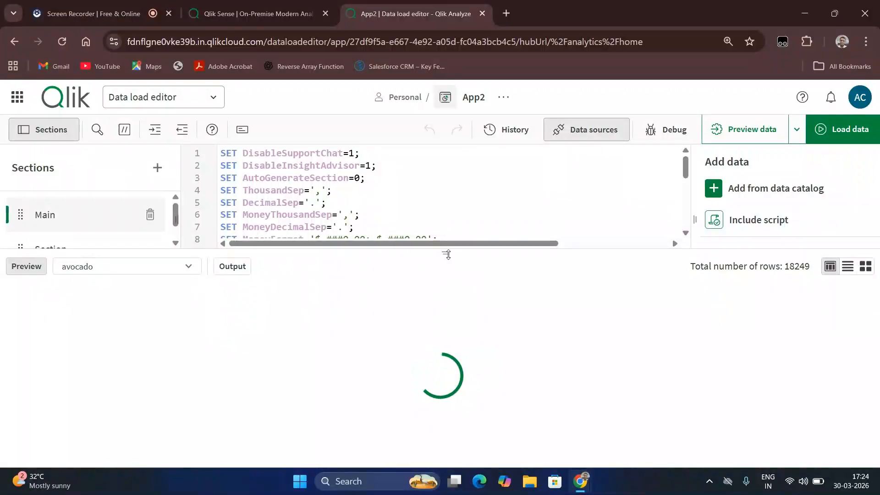
drag(447, 253, 446, 206)
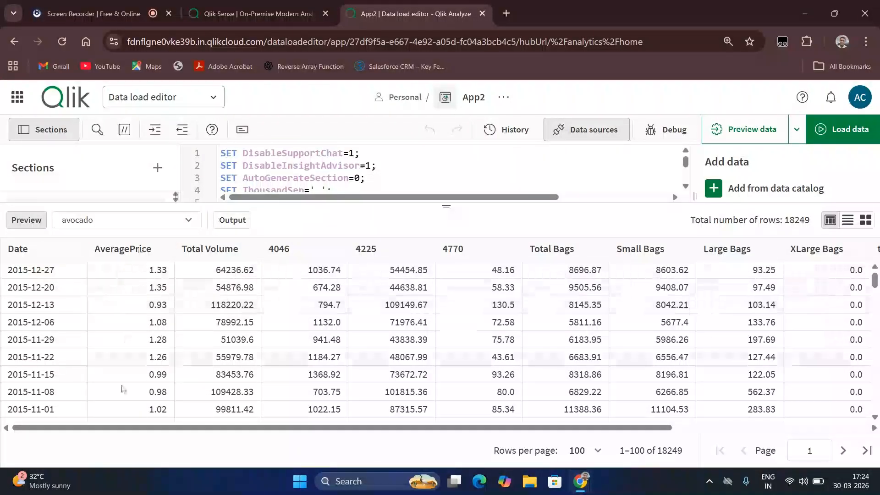
drag(153, 428, 140, 385)
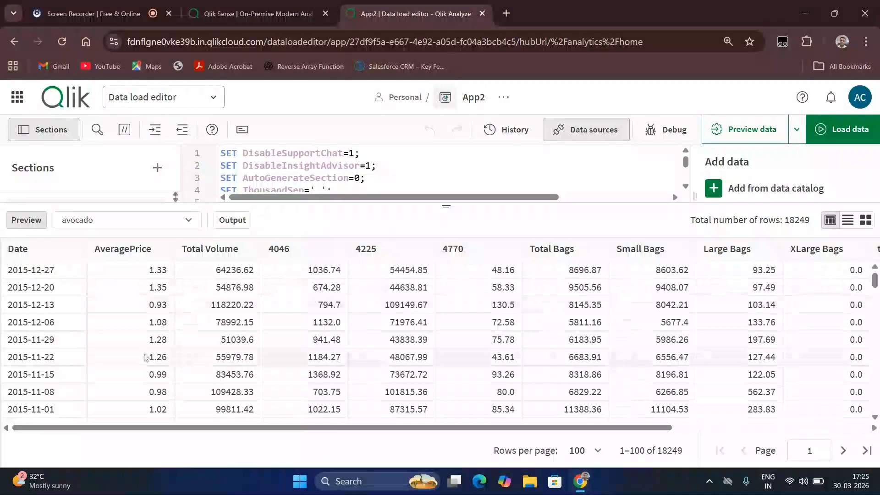
scroll(160, 358, down, 5)
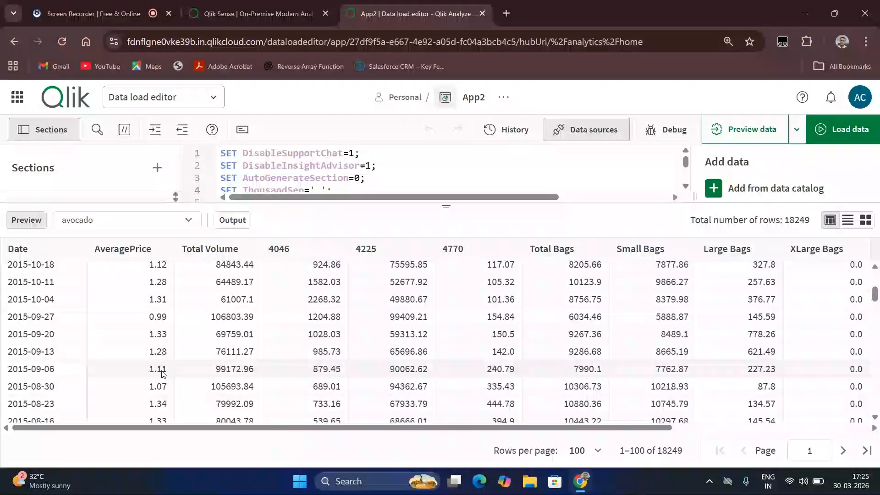
Return to the sheet and place an empty KPI below the less-than-average-price heading, 9 x 3 grid cells in size
click(212, 95)
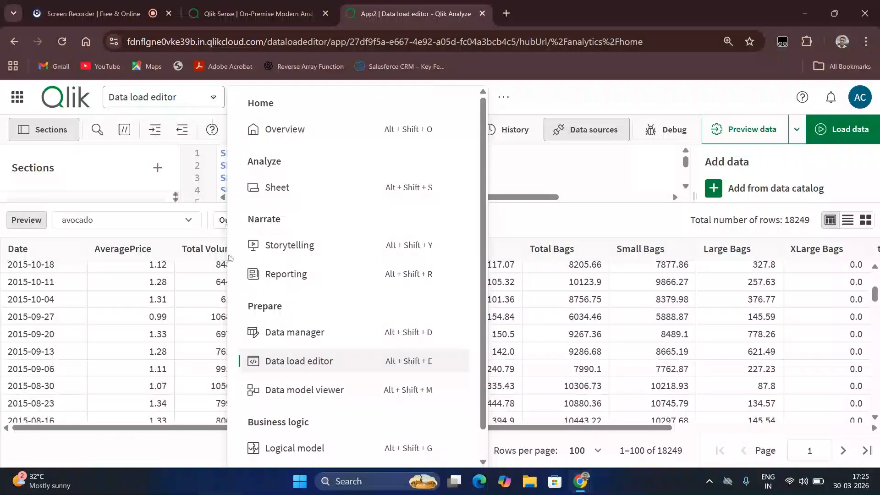
click(278, 187)
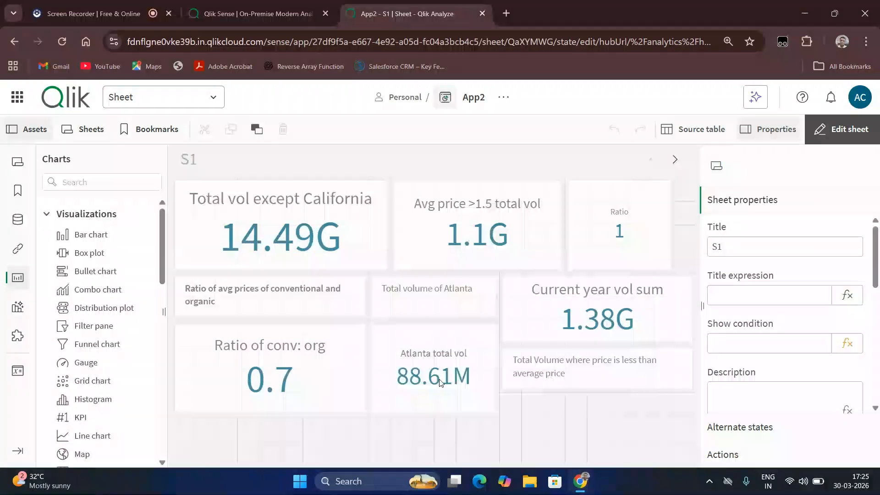
drag(80, 418, 616, 420)
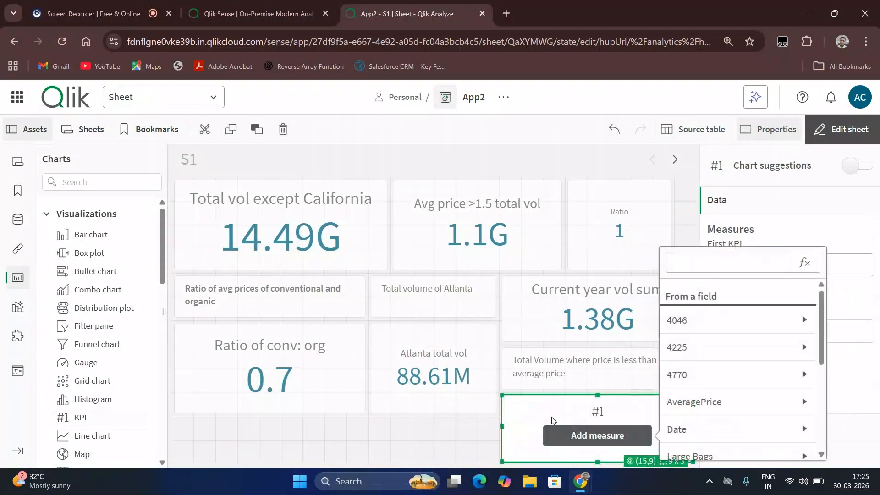
click(804, 265)
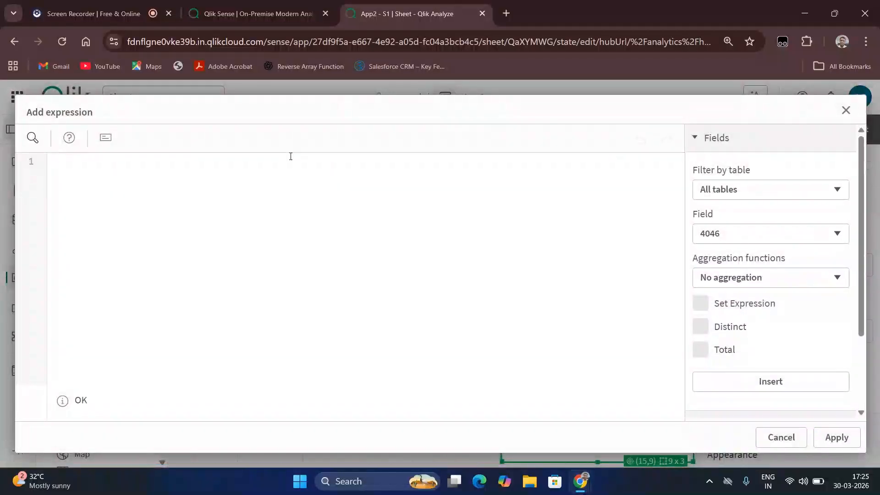
text(sum([)
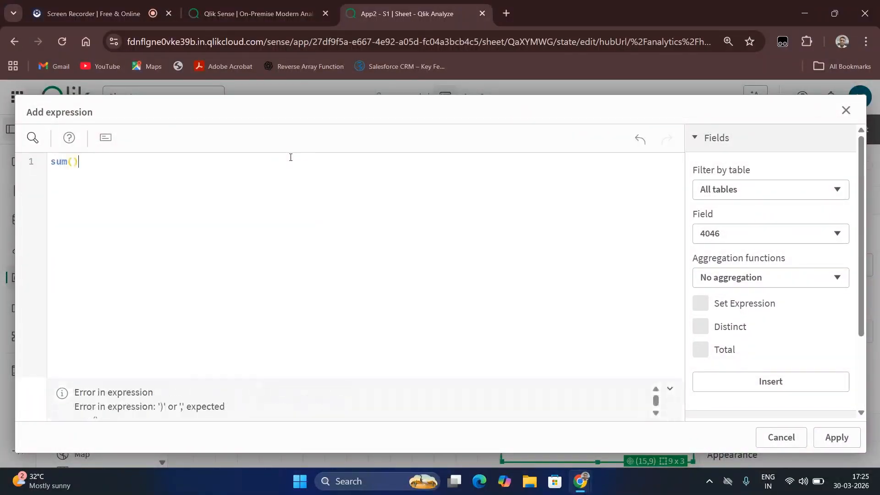
text(Tota)
text(l Volume)
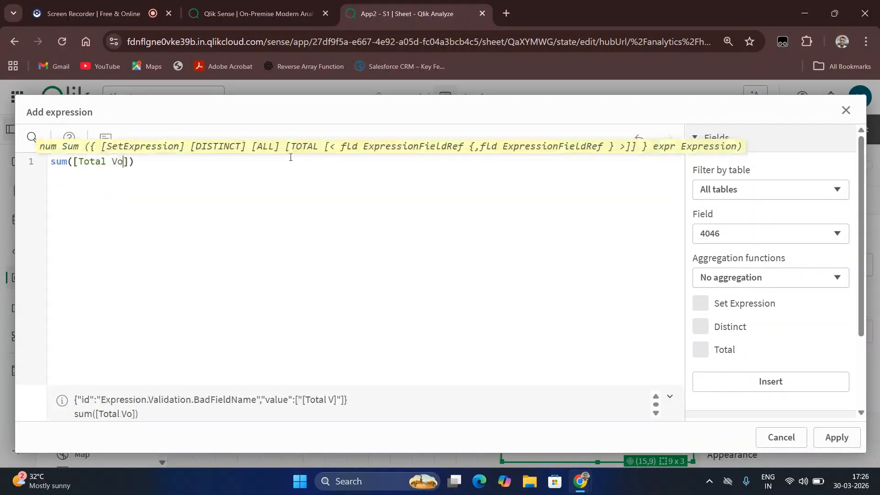
key(Left)
key(Left)
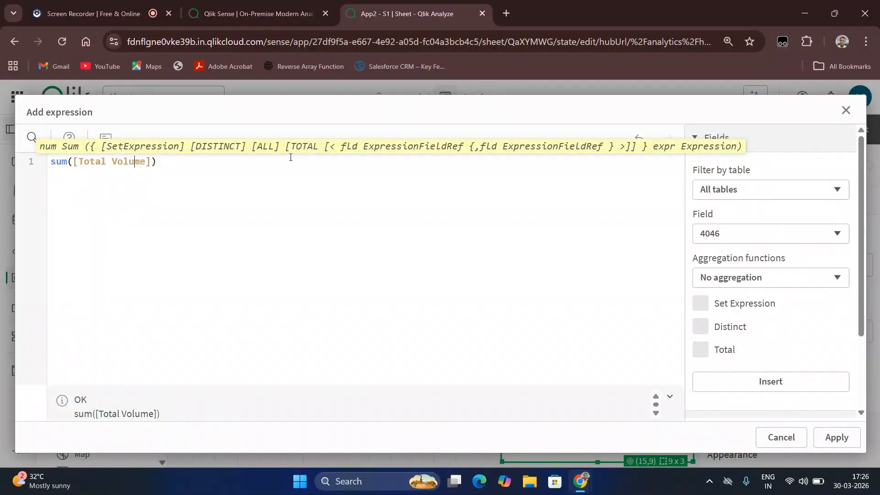
key(Left)
key(Left)
key(Left)
key(Left)
text({<>)
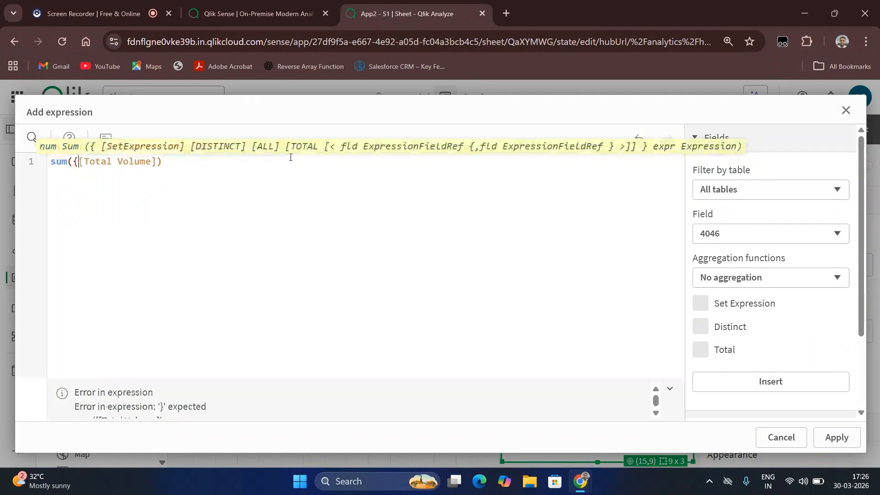
text(})
key(Left)
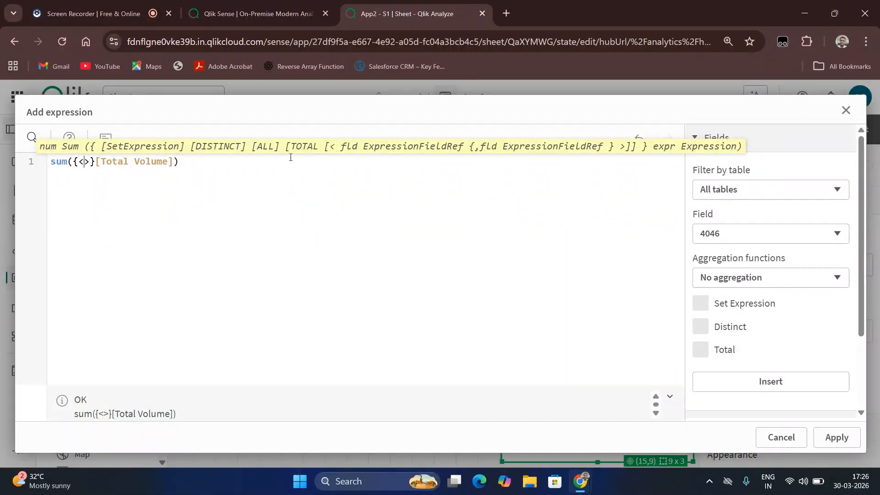
text(Averag)
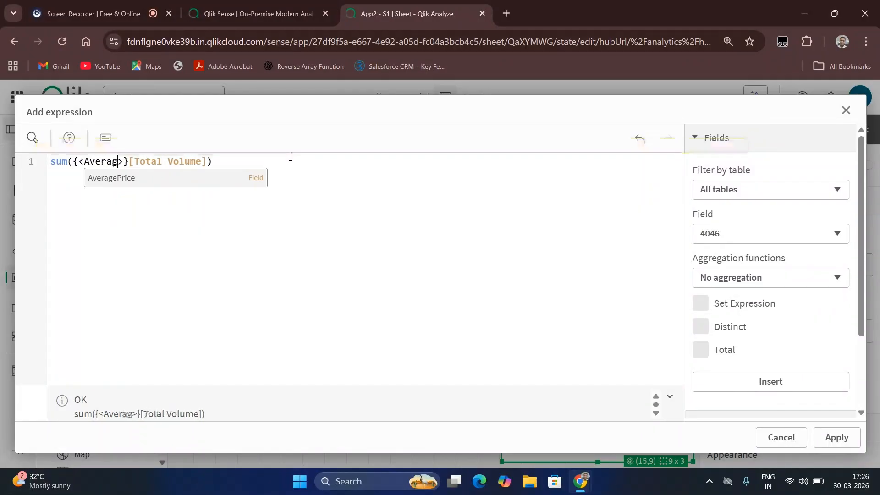
click(194, 178)
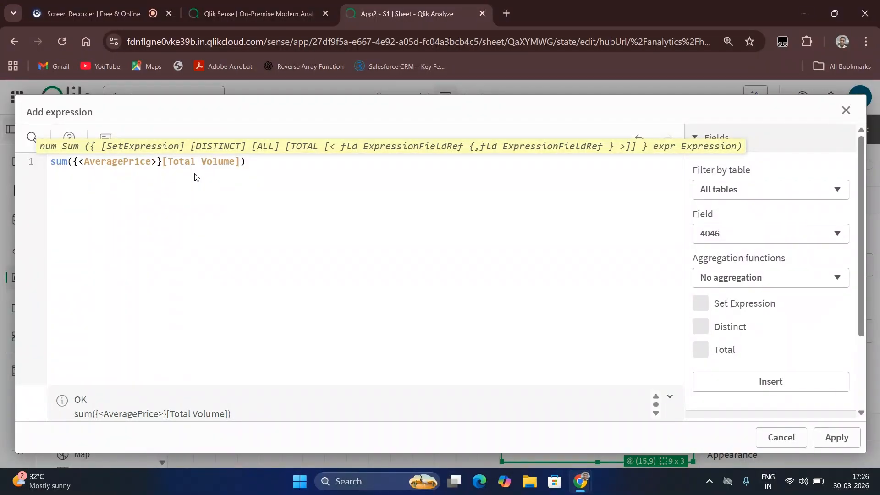
text(={)
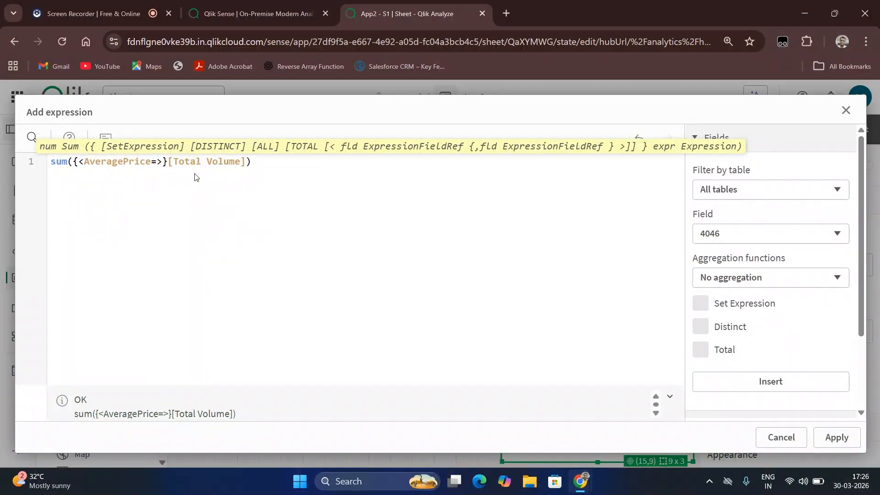
text(})
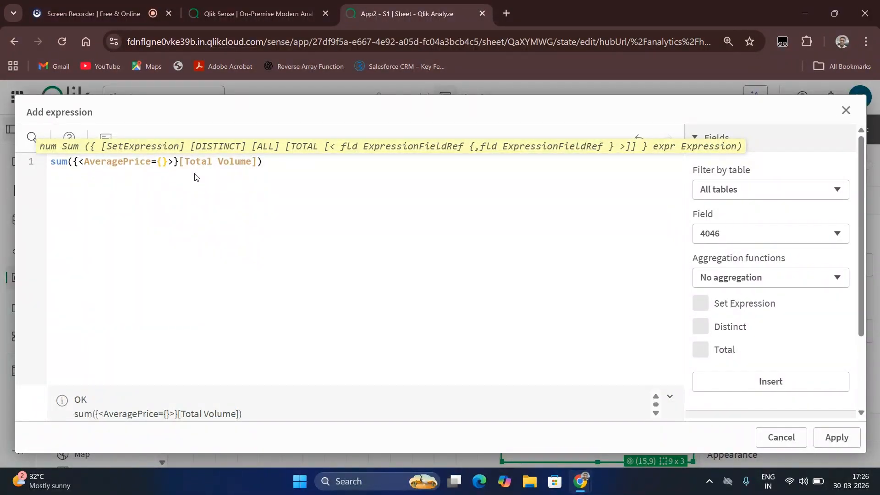
text("")
text(<)
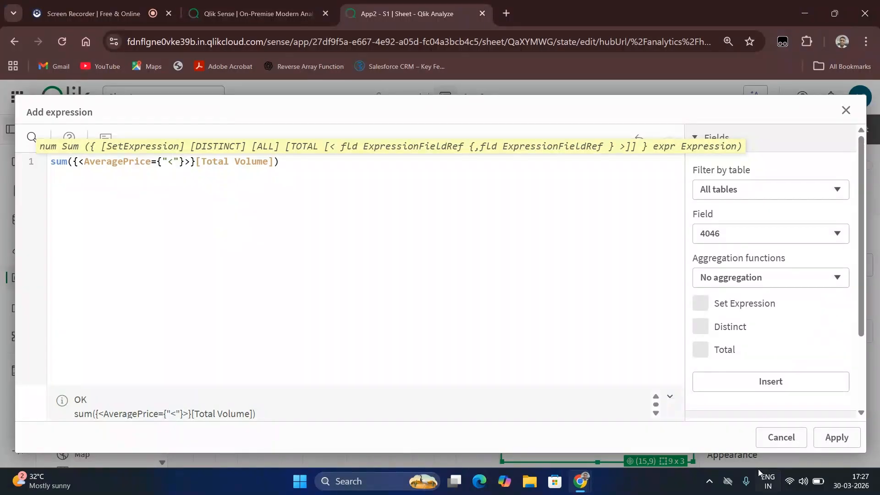
click(780, 437)
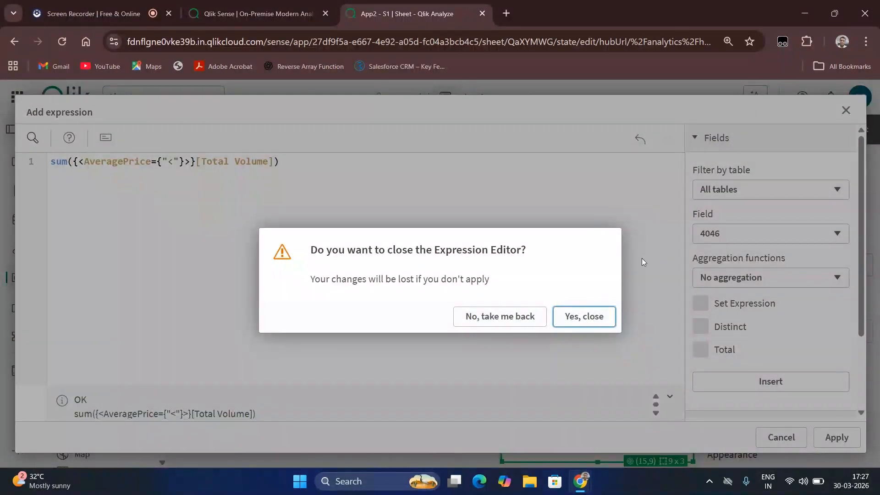
click(586, 318)
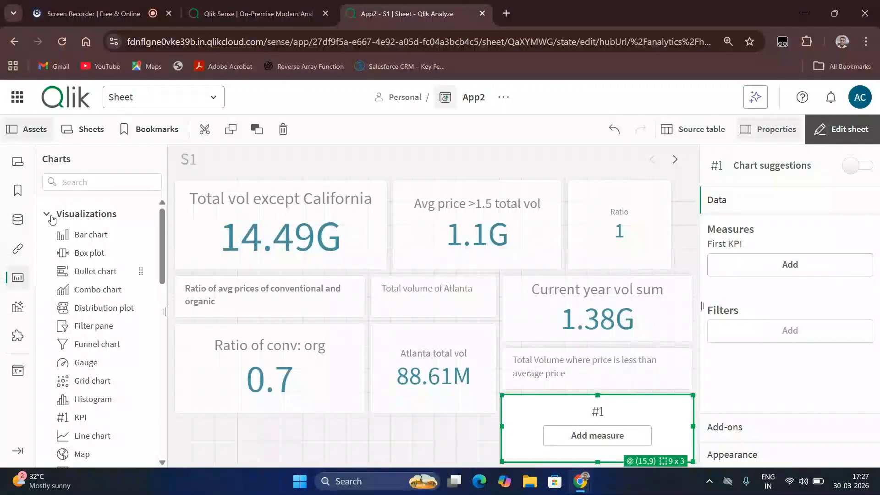
Start a new variable in the app and name it avgavg
click(17, 371)
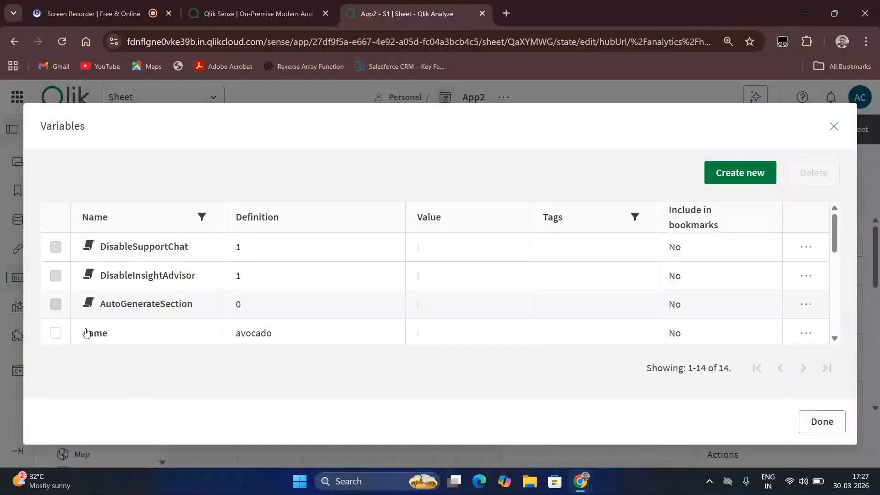
click(740, 172)
click(232, 203)
text(ave)
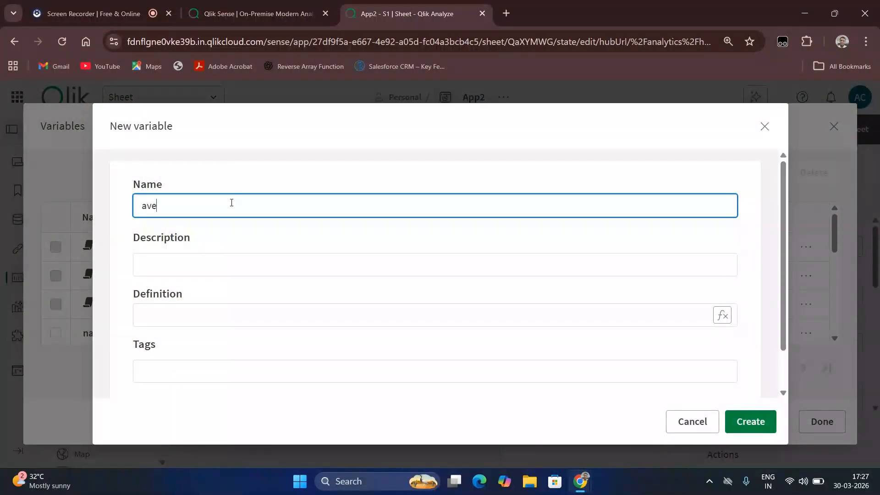
text(g]]g)
key(BackSpace)
key(BackSpace)
key(BackSpace)
key(BackSpace)
key(BackSpace)
text(gavg)
Define the avgavg variable as avg(AveragePrice), create it, and check its entry in the variables list before closing the list
click(175, 321)
text(avg)
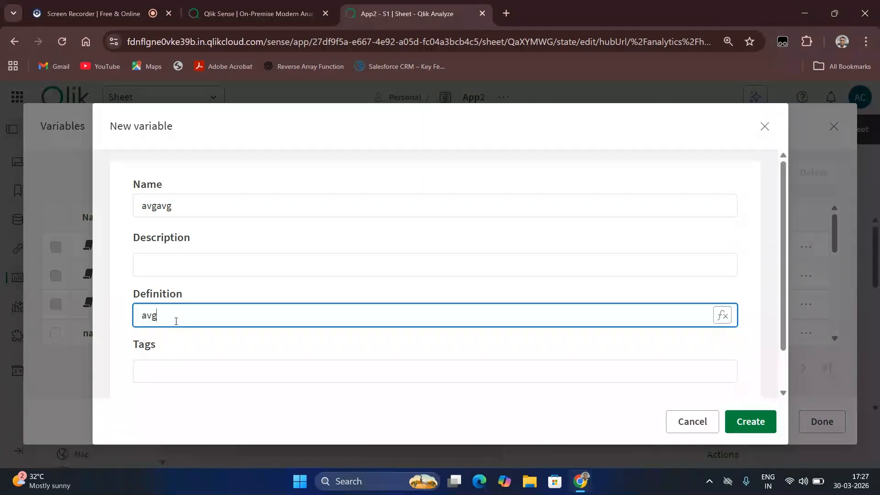
text((AveragePrice)
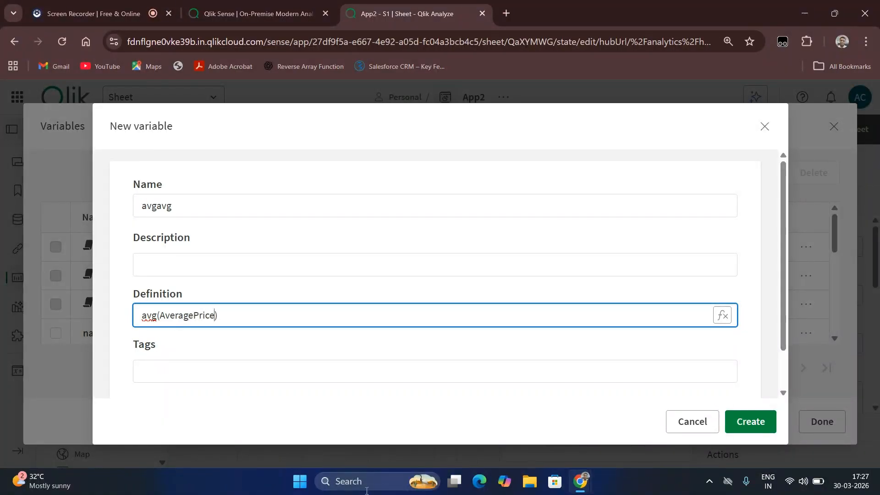
click(755, 421)
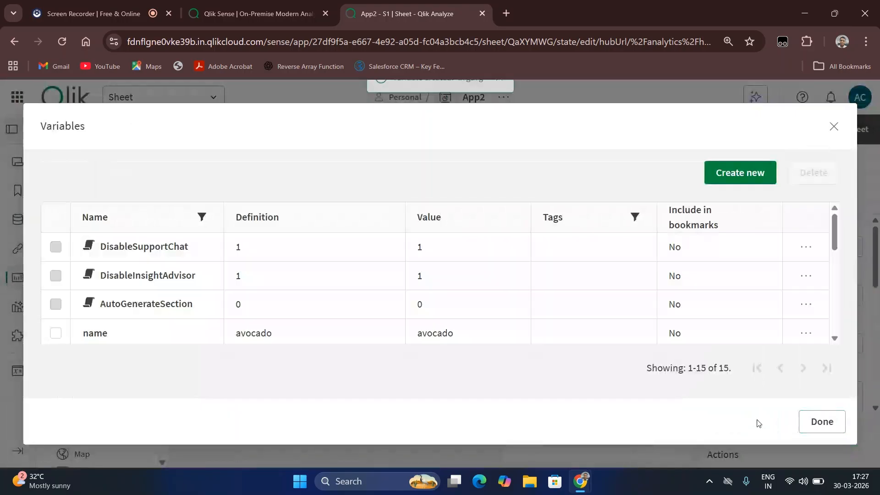
scroll(437, 297, down, 5)
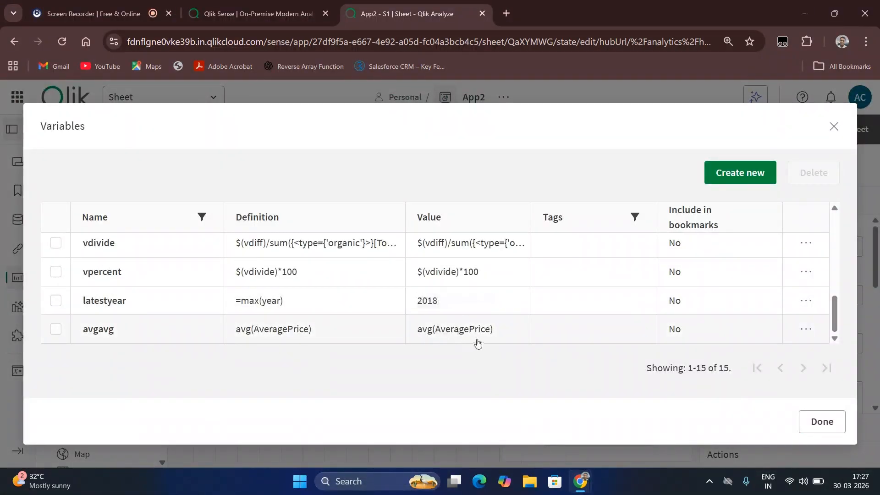
click(834, 127)
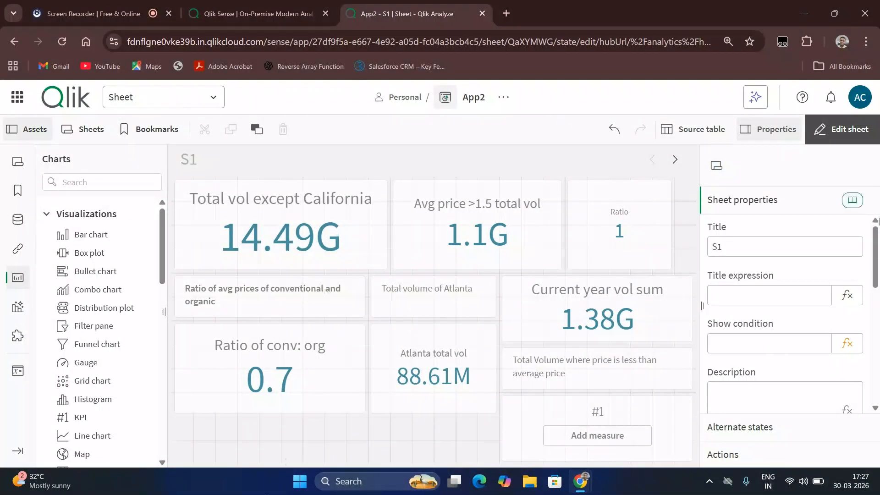
Give the empty KPI below the less-than-average-price heading a measure expression starting with sum([Total Volume])
click(580, 435)
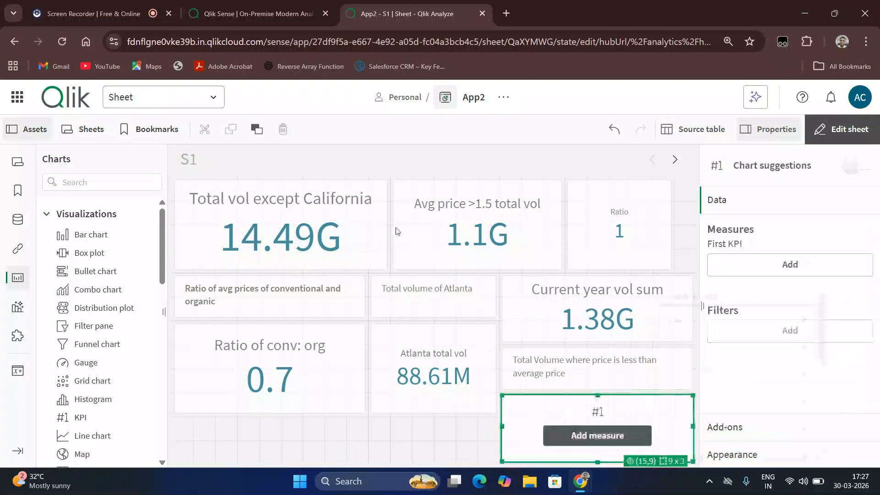
click(789, 264)
click(805, 260)
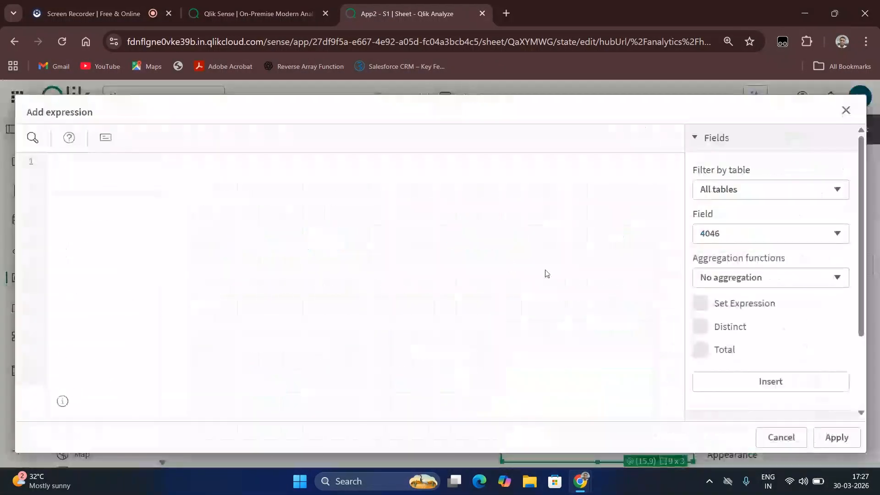
text(su)
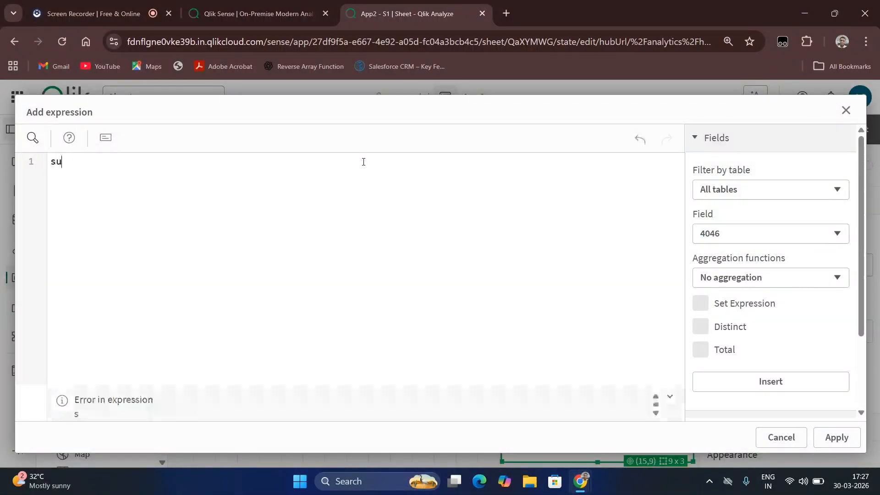
text(m([Total)
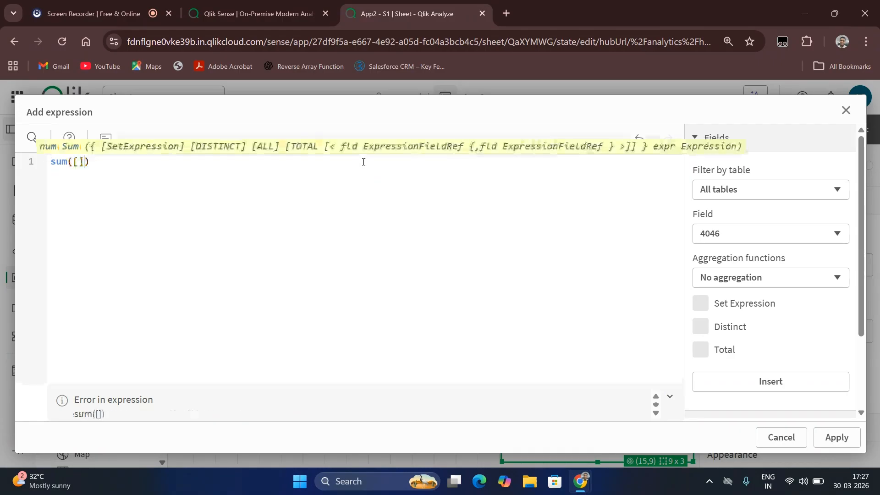
text( Volume)
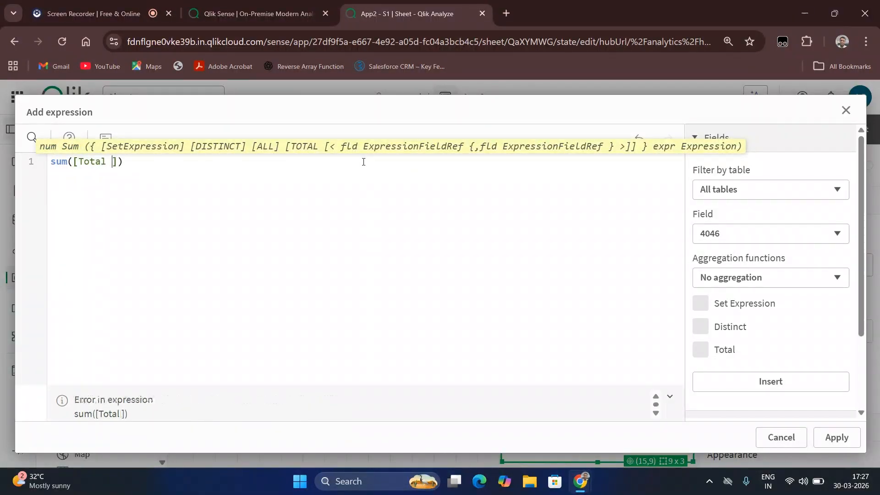
Insert an AveragePrice set modifier ahead of the field so the expression reads sum({<AveragePrice=>}[Total Volume])
key(Left)
key(Left)
key(Left)
key(Left)
key(Left)
key(Left)
key(Left)
key(Left)
key(Left)
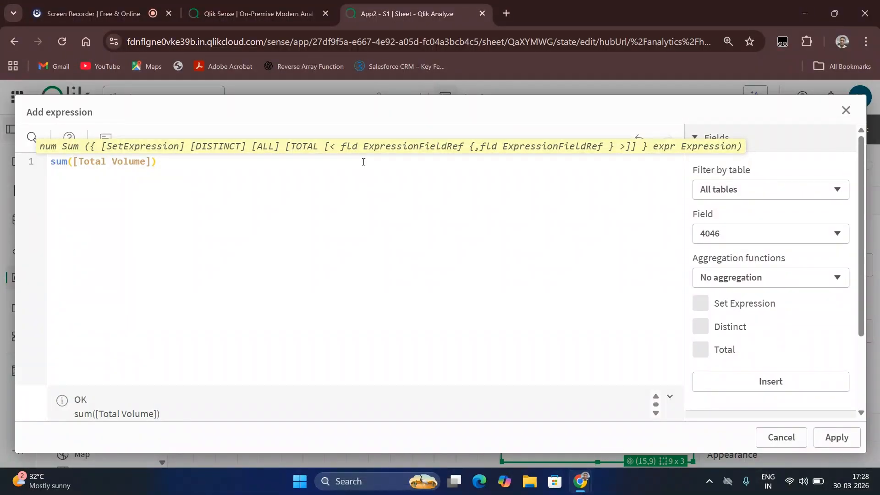
text(average)
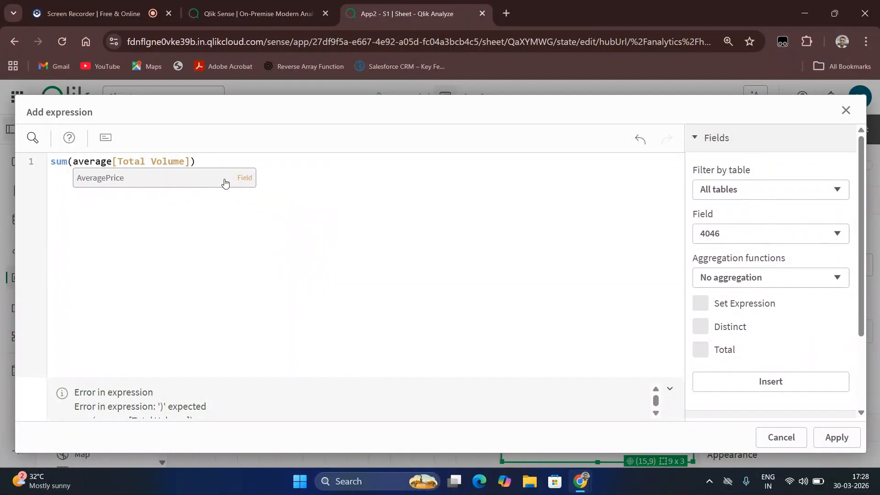
click(225, 183)
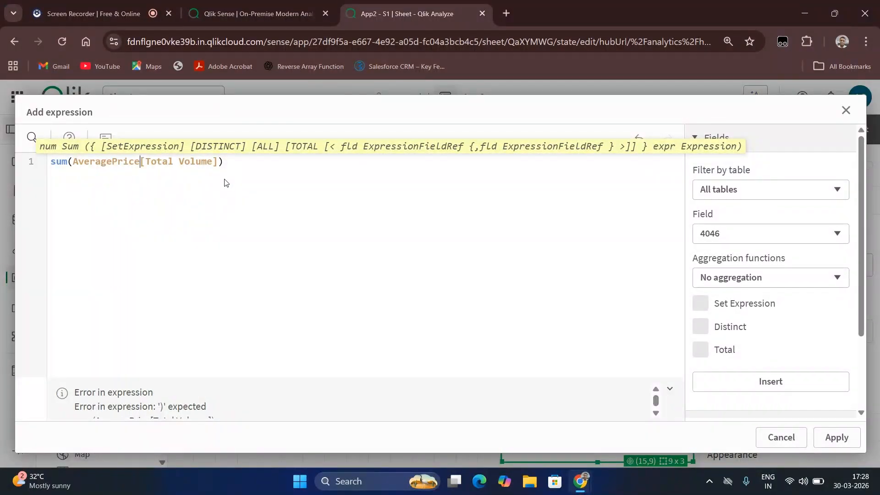
text(=)
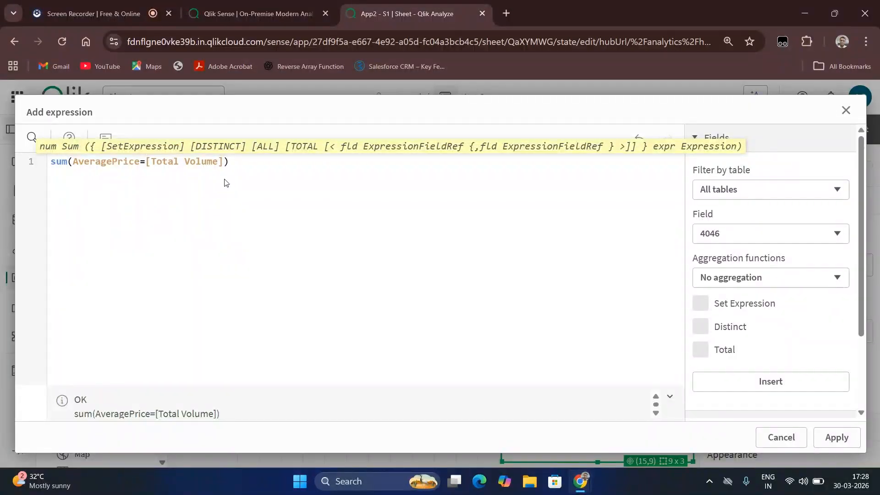
click(75, 161)
text({<)
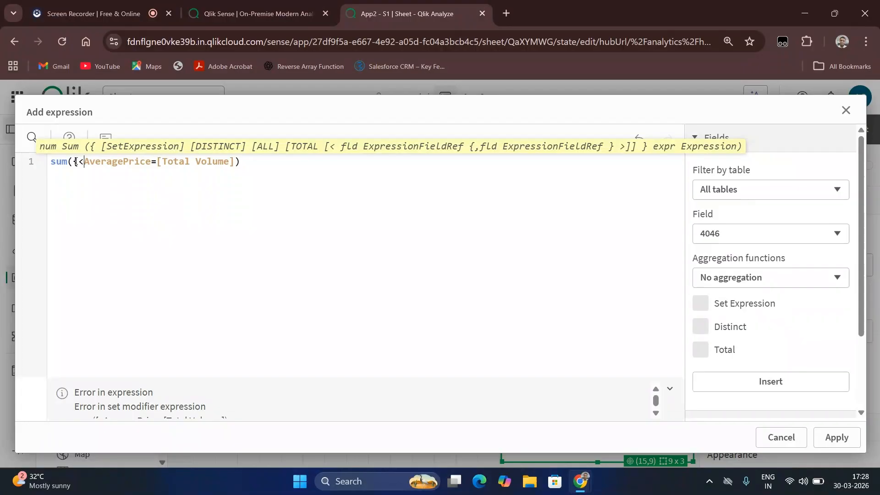
click(154, 162)
text(>})
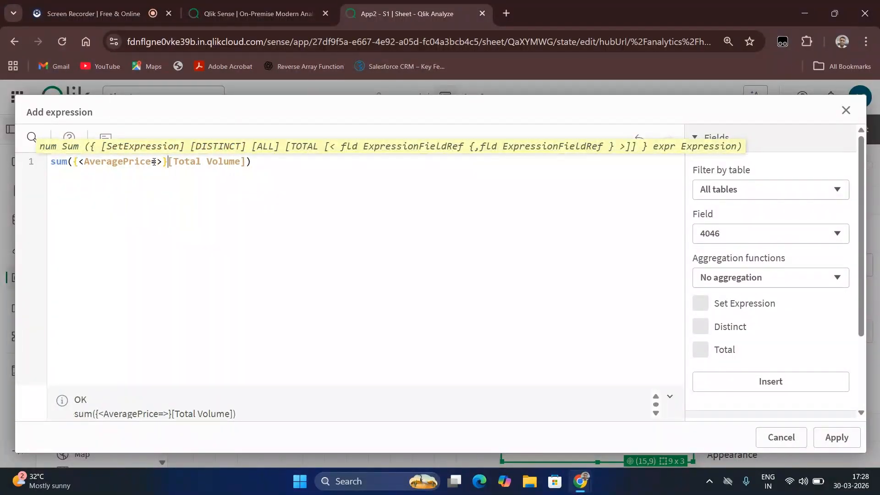
Complete the modifier with the avgavg variable as sum({<AveragePrice={"<$(avgavg)"}>}[Total Volume]) and apply the expression to the KPI
click(155, 161)
text({)
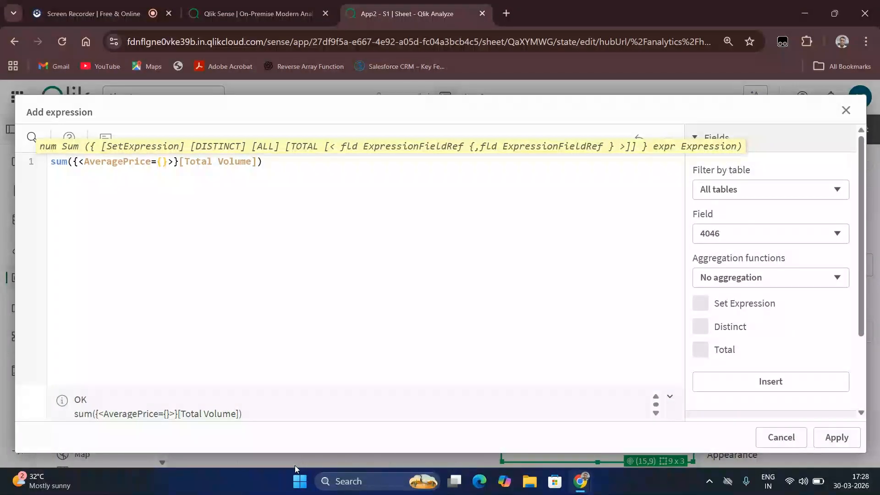
text(")
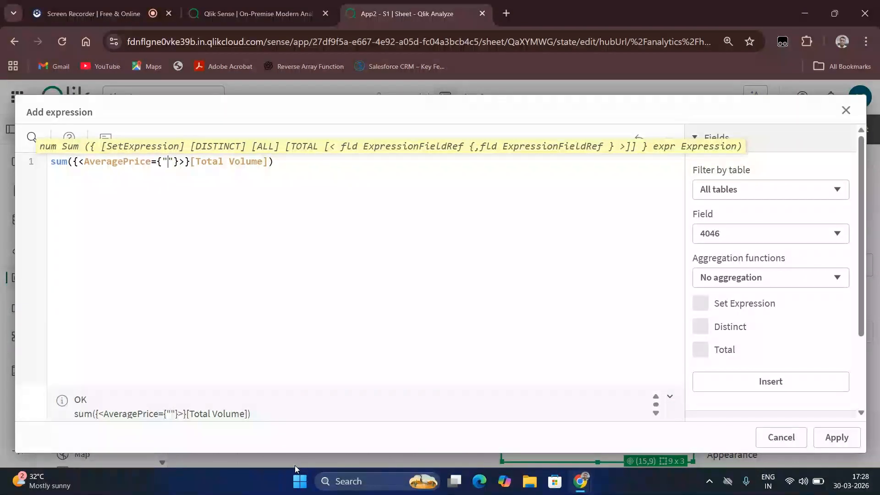
text(<)
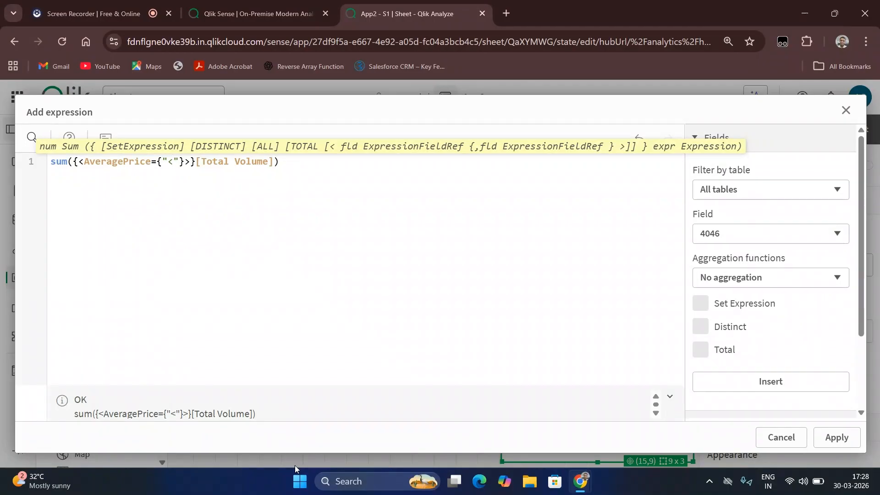
text($()
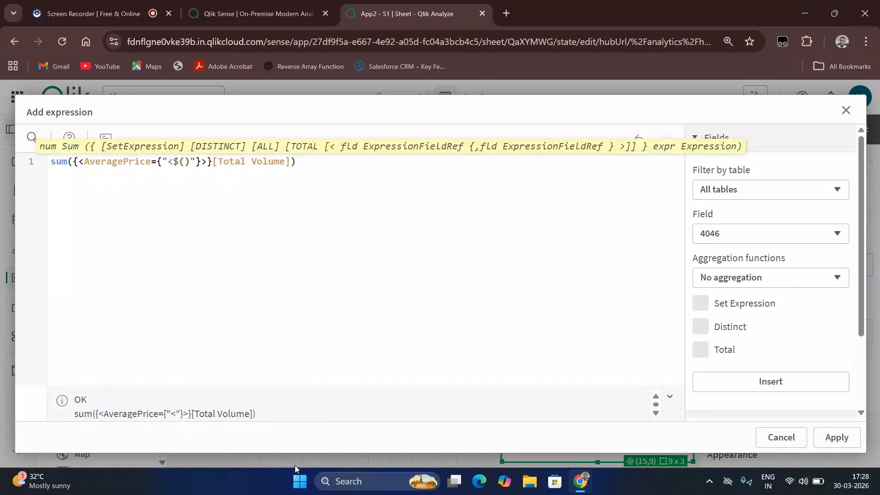
text(avgavg)
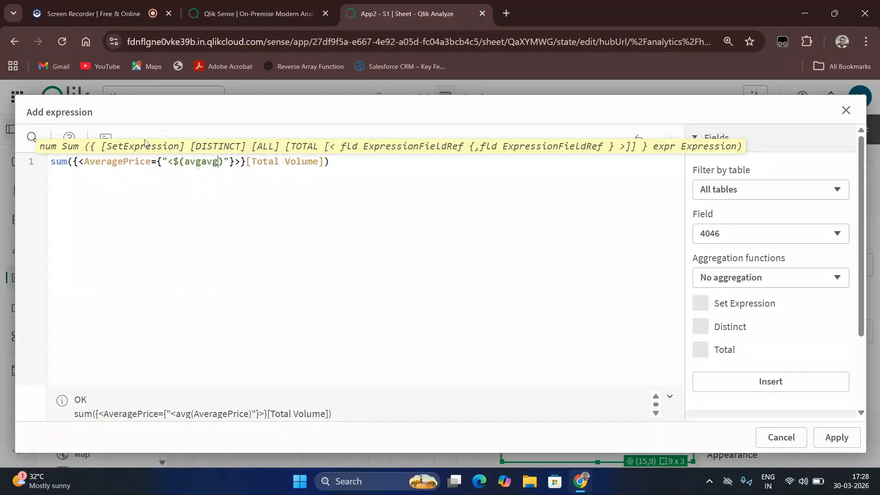
drag(179, 162, 174, 164)
click(185, 211)
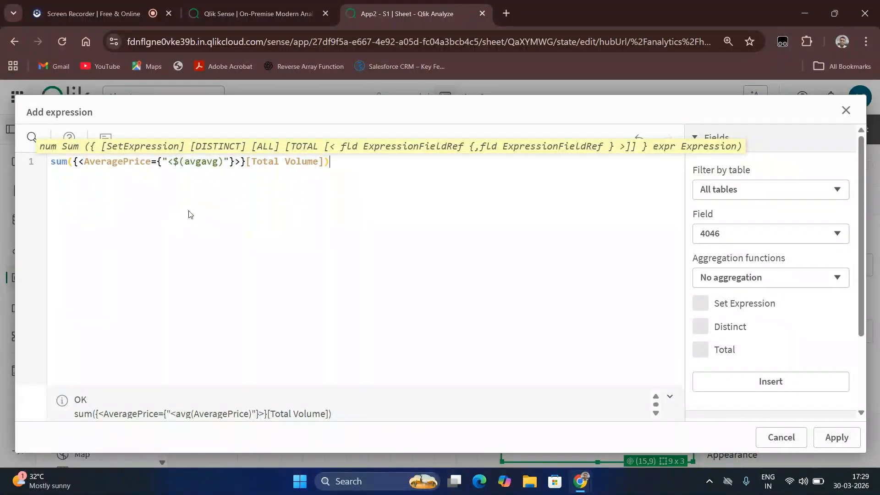
click(821, 439)
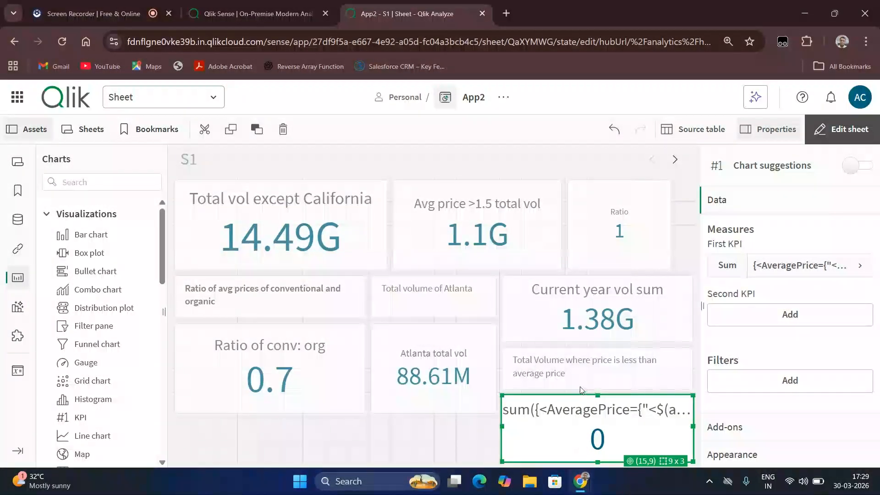
Inspect the avgavg variable's definition and value, and review how it expands in the below-average-price KPI's expression
click(17, 370)
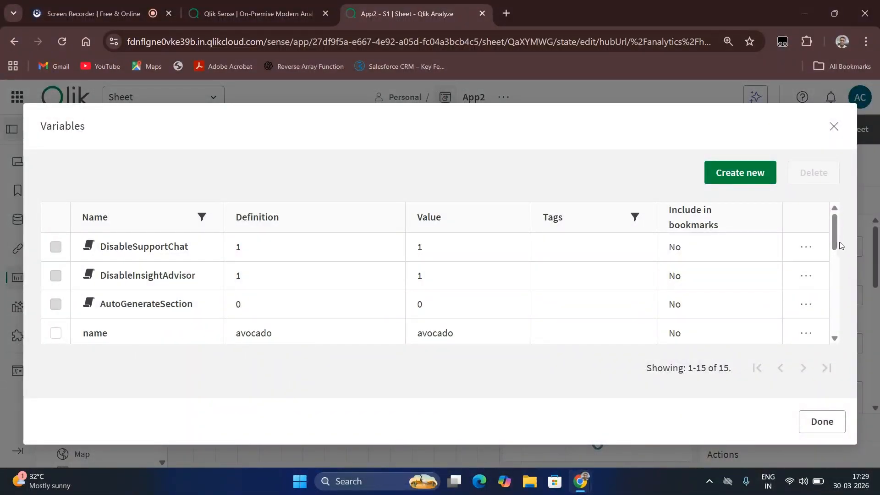
scroll(841, 246, down, 7)
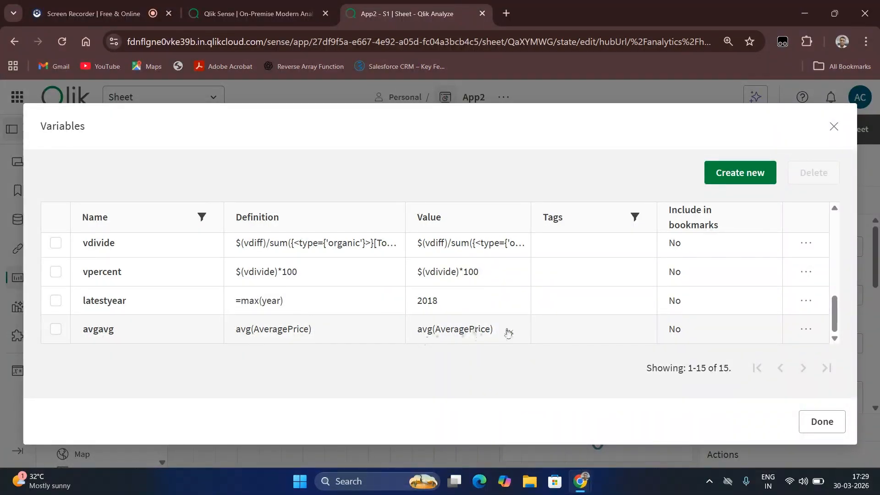
click(835, 129)
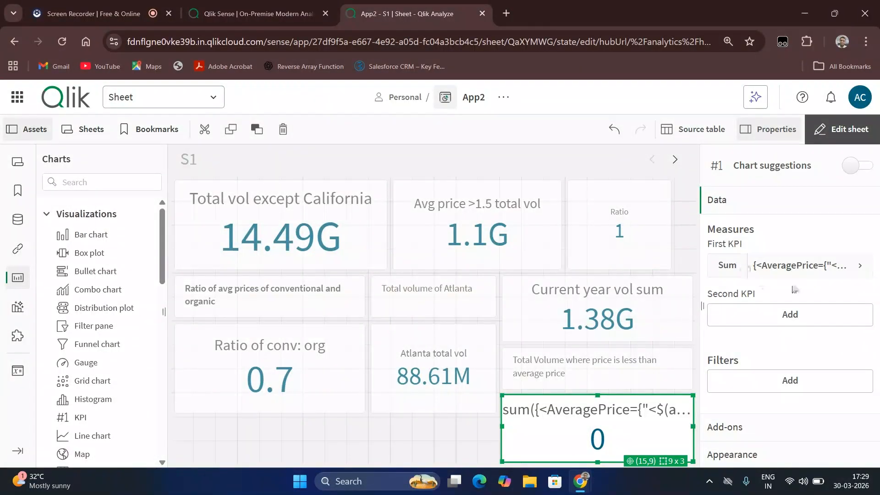
click(770, 268)
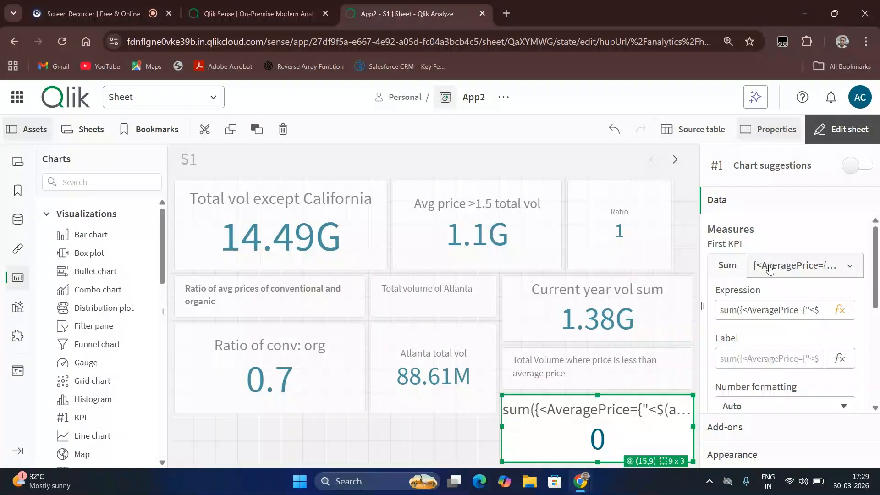
click(839, 311)
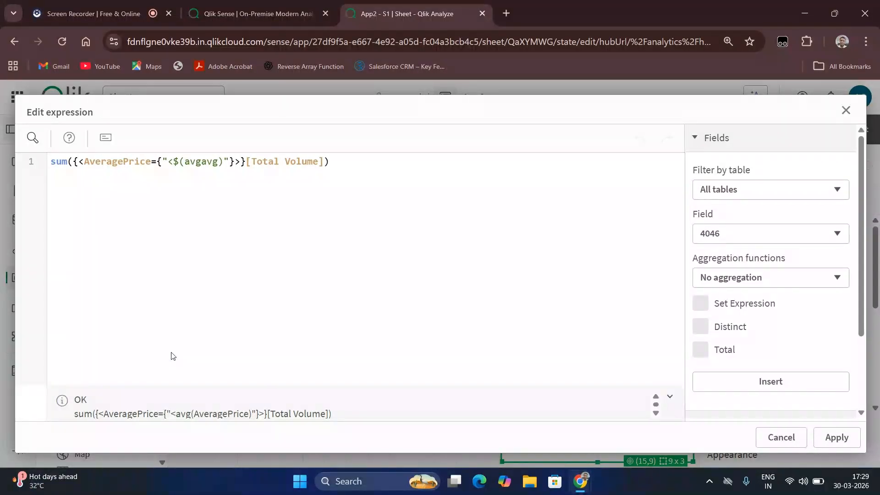
click(837, 437)
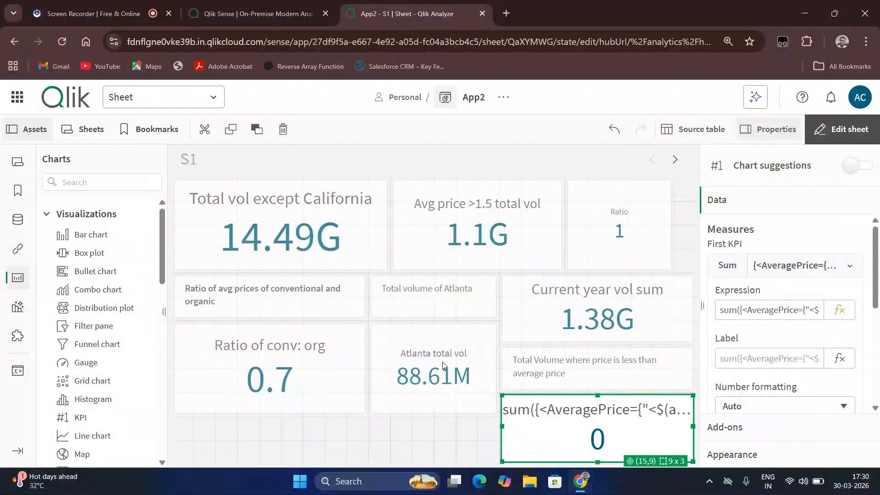
drag(875, 278, 875, 381)
Place an empty KPI directly below the Ratio of conv: org KPI and select that ratio KPI
click(327, 440)
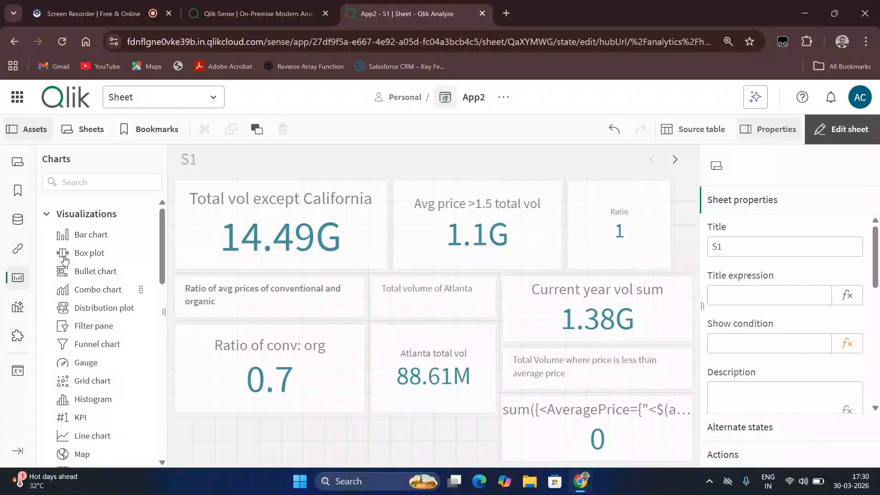
drag(163, 265, 162, 292)
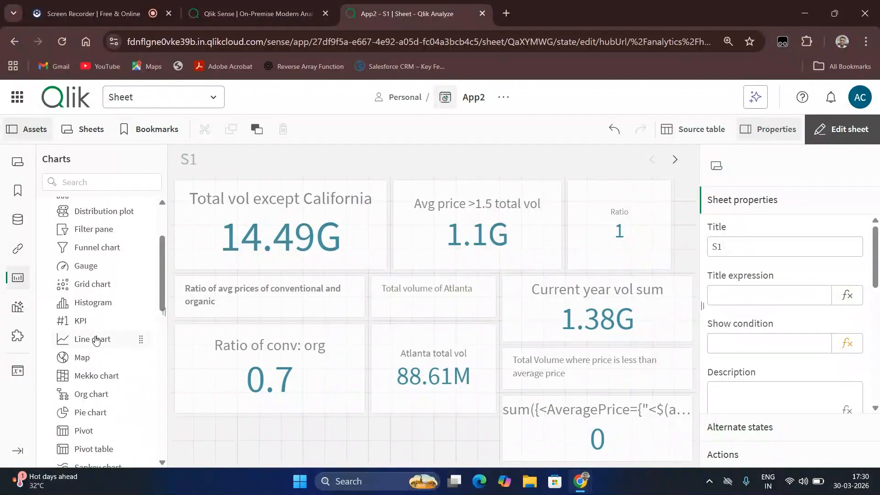
drag(88, 319, 275, 443)
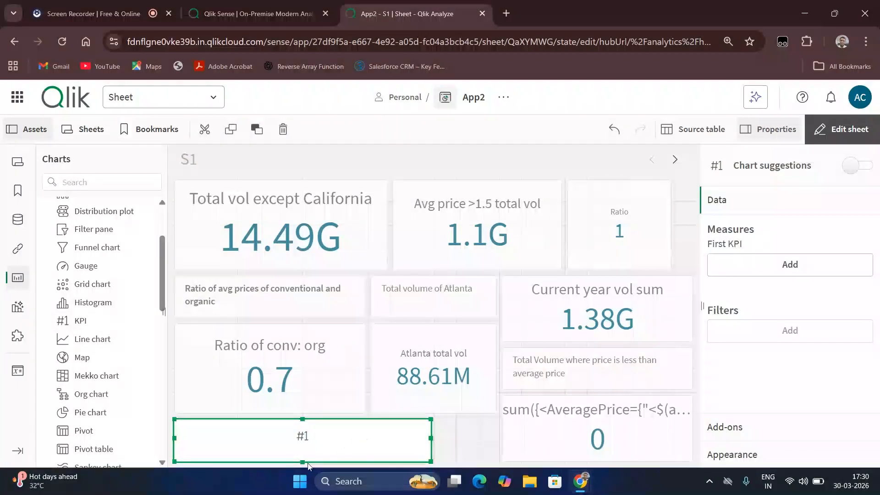
click(293, 381)
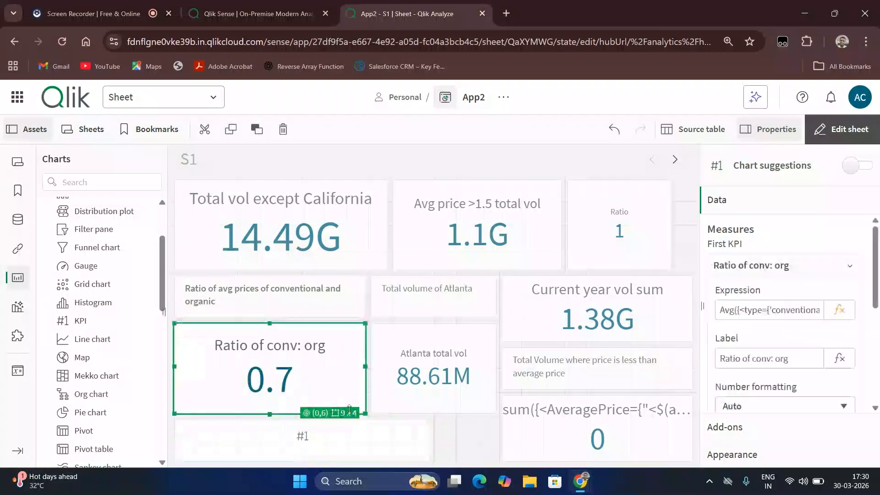
Shrink the Atlanta total vol and Ratio of conv: org KPIs, and extend the empty KPI upward to 12 x 4 cells
click(395, 406)
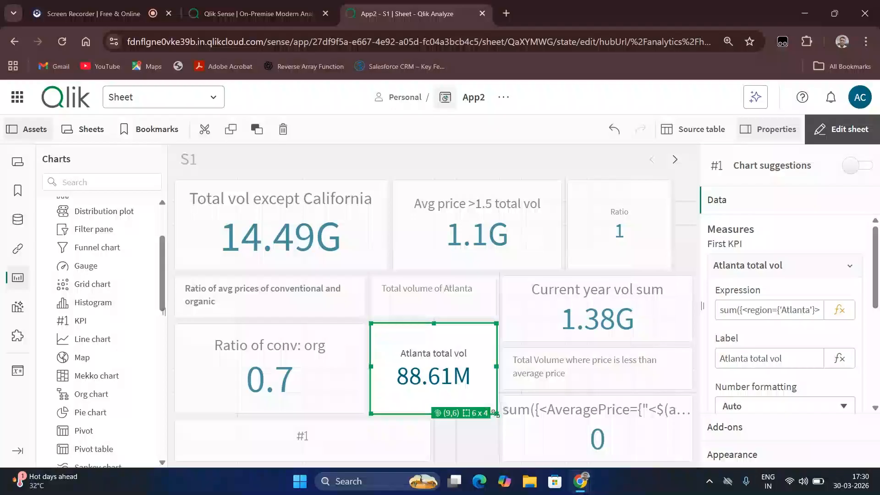
drag(495, 413, 475, 372)
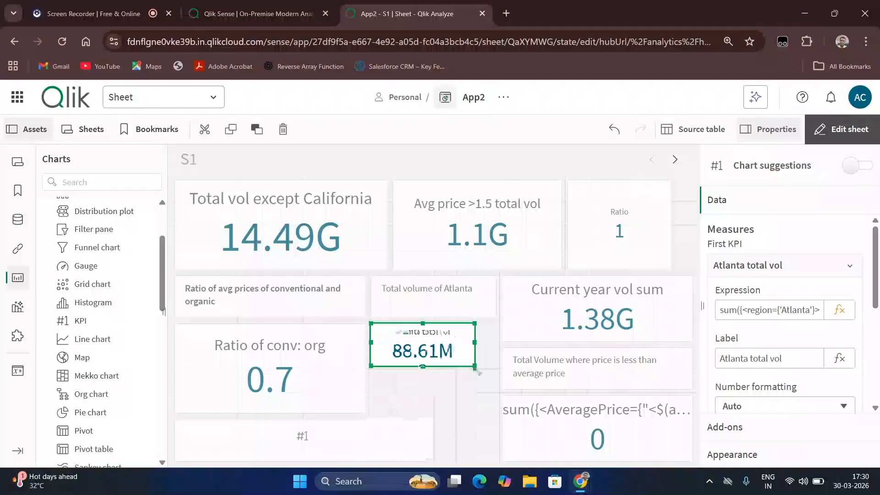
click(338, 378)
drag(366, 413, 350, 377)
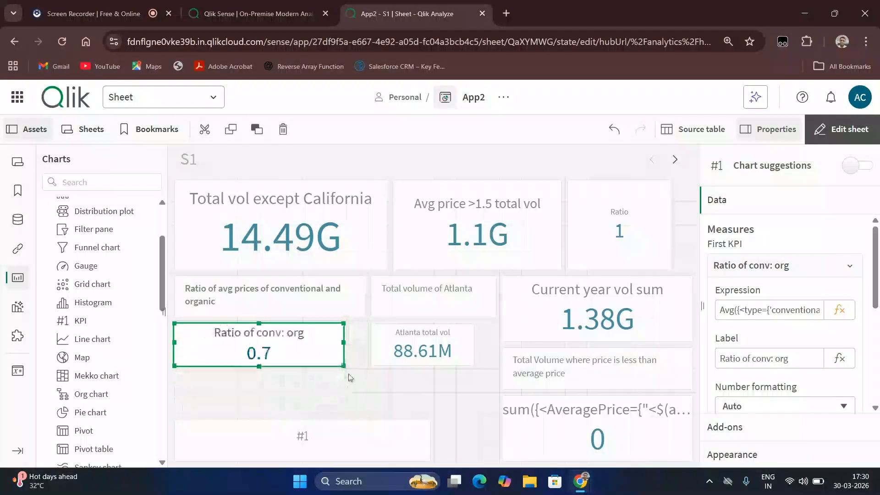
click(303, 438)
drag(302, 421, 303, 371)
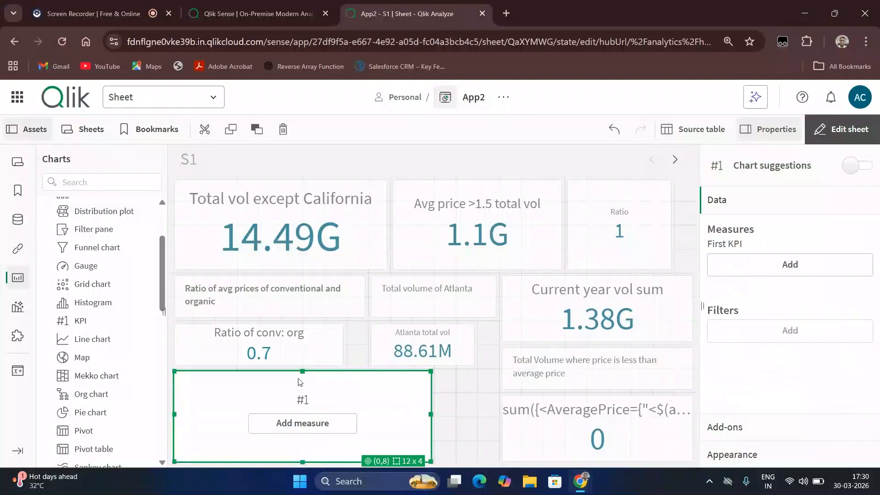
Give the empty KPI the measure avg([AveragePrice]) and apply the expression
click(294, 422)
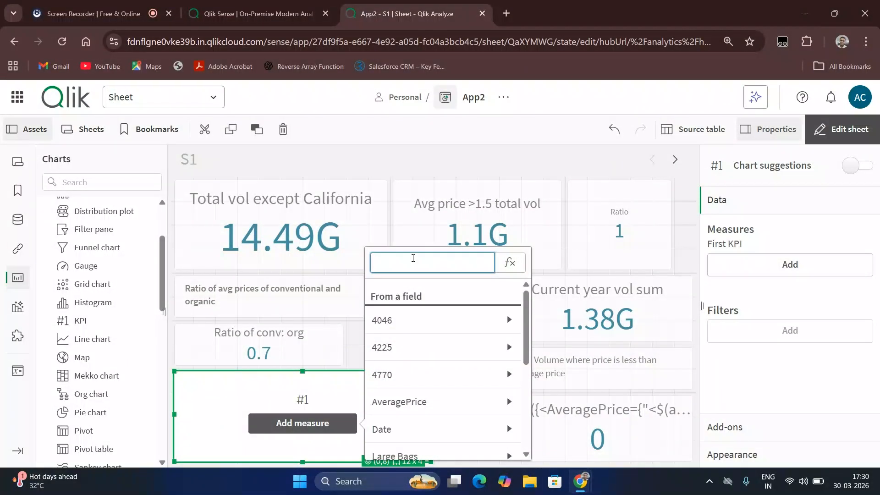
text(avg(AveragePrice])
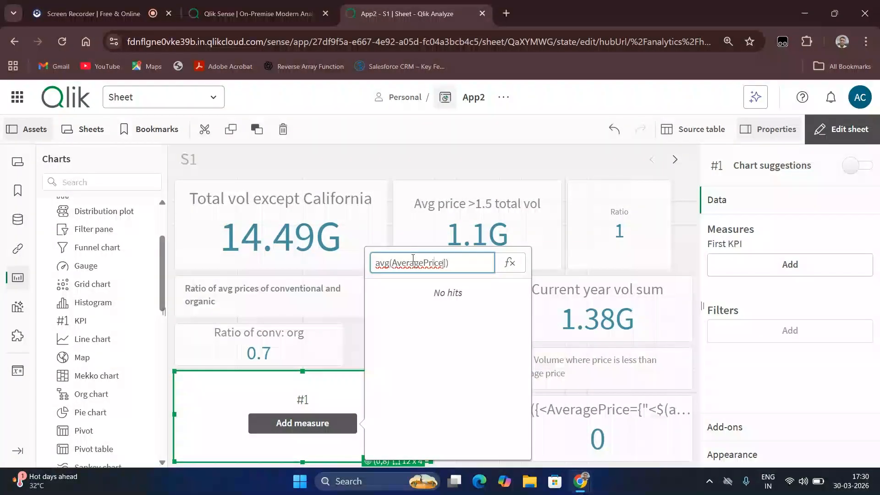
key(Left)
key(Left)
key(Left)
text([)
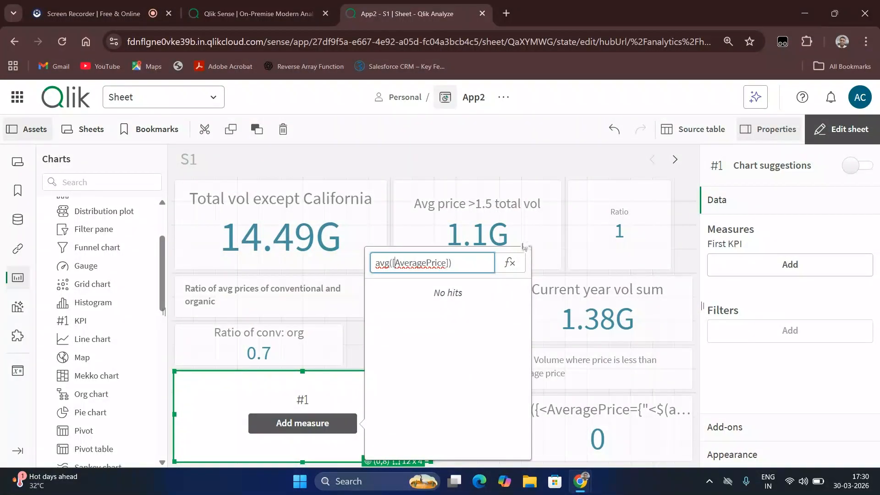
click(515, 264)
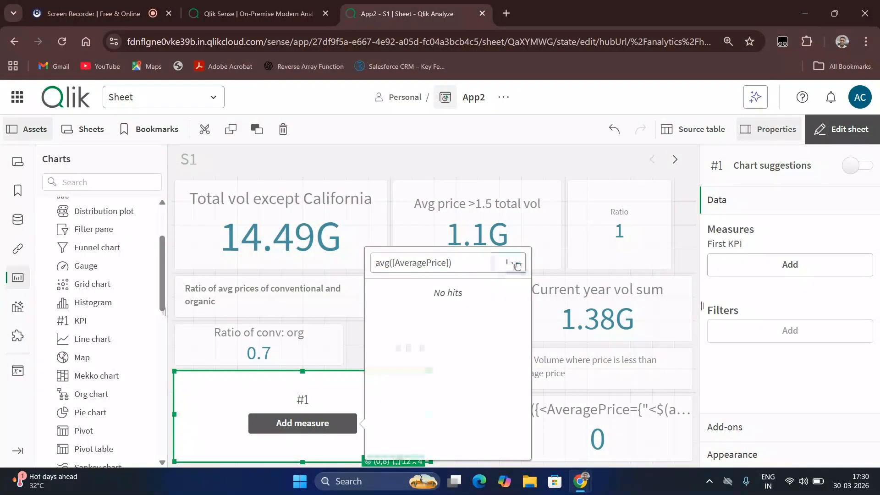
click(835, 437)
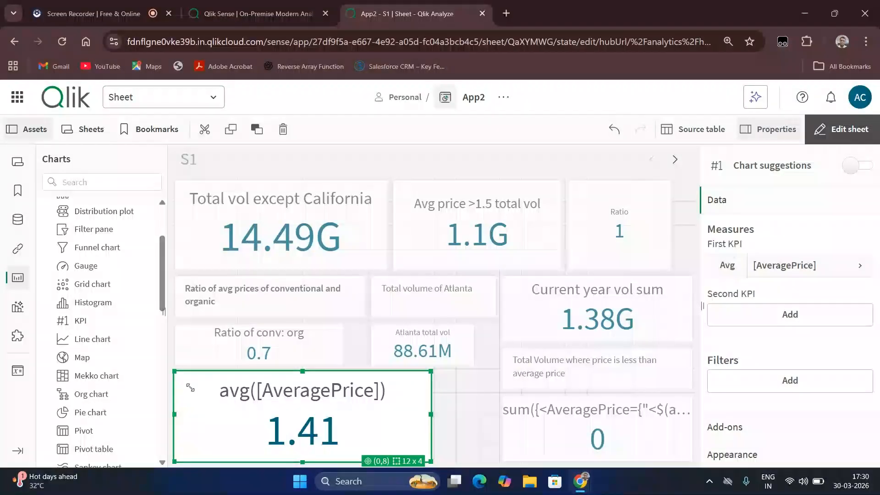
Delete the below-average-price sum KPI and the avg([AveragePrice]) KPI from the sheet
click(571, 414)
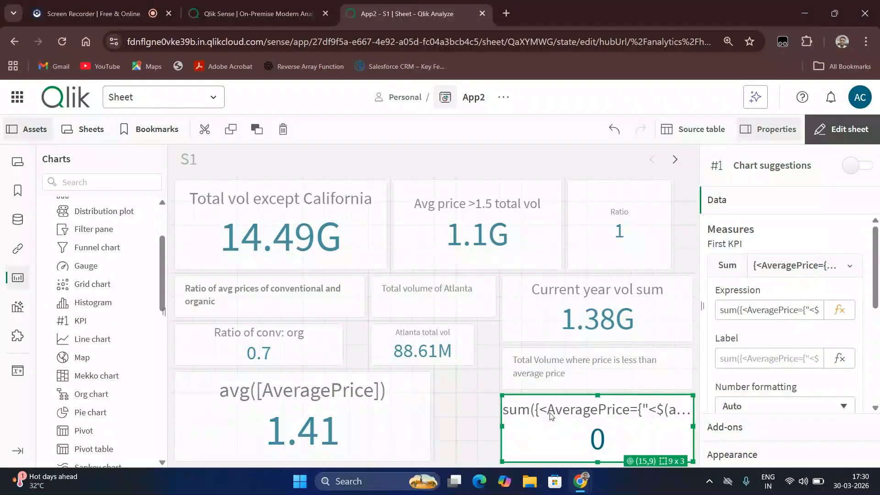
click(519, 391)
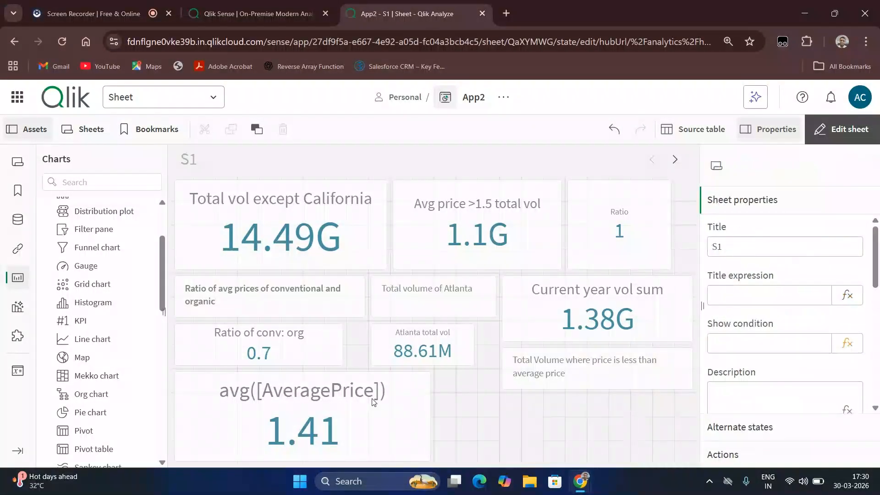
click(357, 396)
key(Delete)
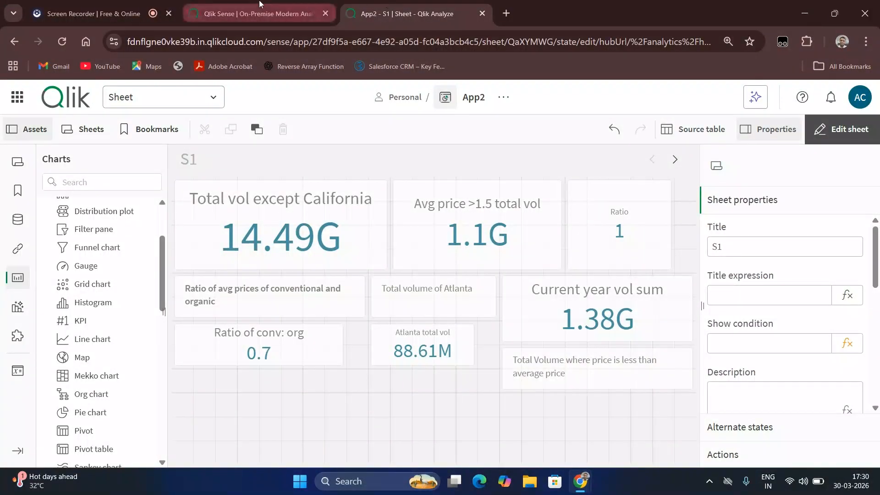
click(91, 14)
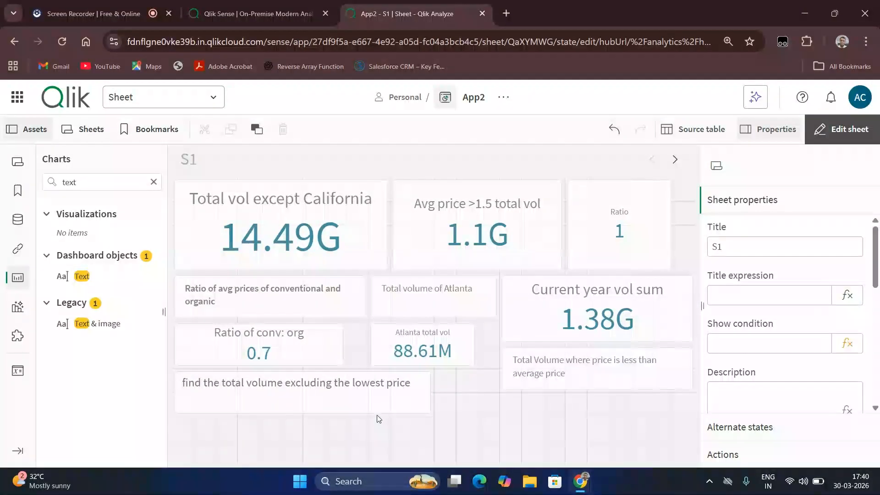
Open the app's data load editor, enlarge the script area and show the section that loads avocado.csv
click(201, 97)
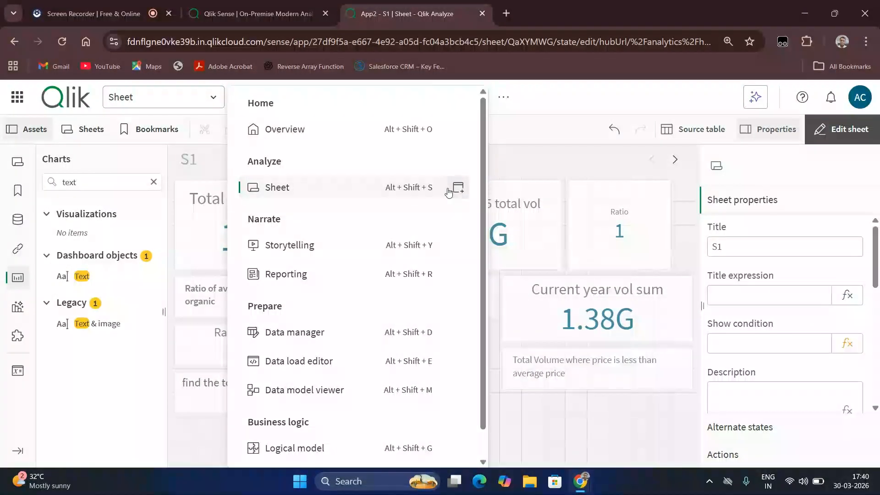
click(294, 367)
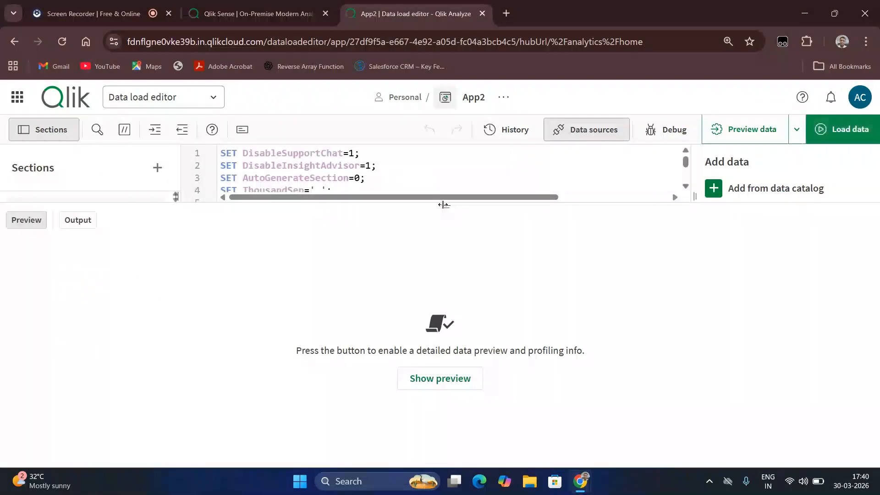
drag(445, 209, 414, 491)
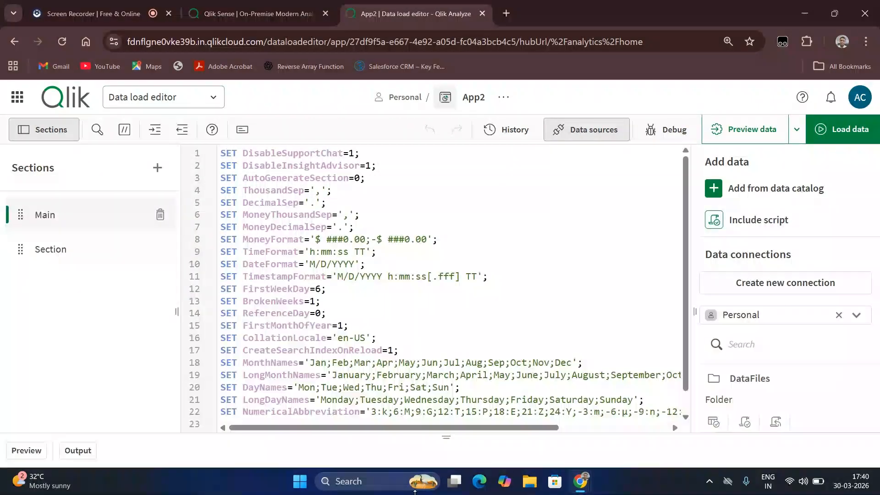
click(76, 251)
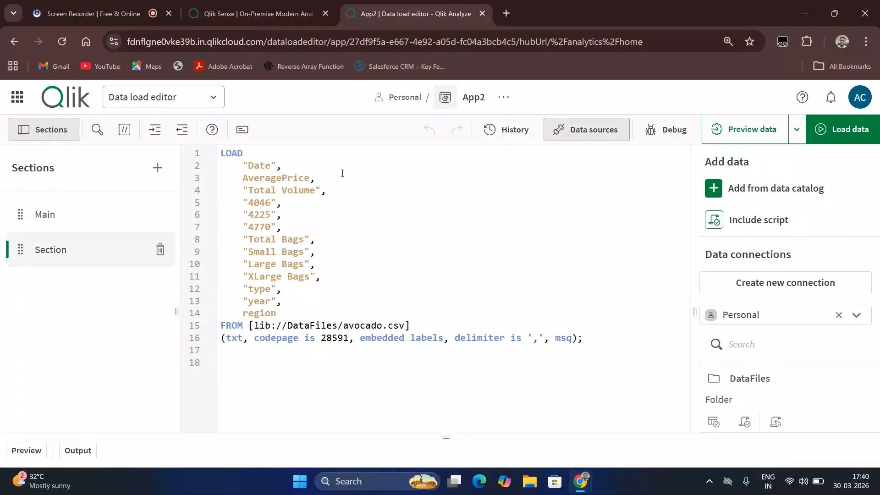
Alias the AveragePrice field as Price in the load script, reload the data and expand the table preview
text(as P)
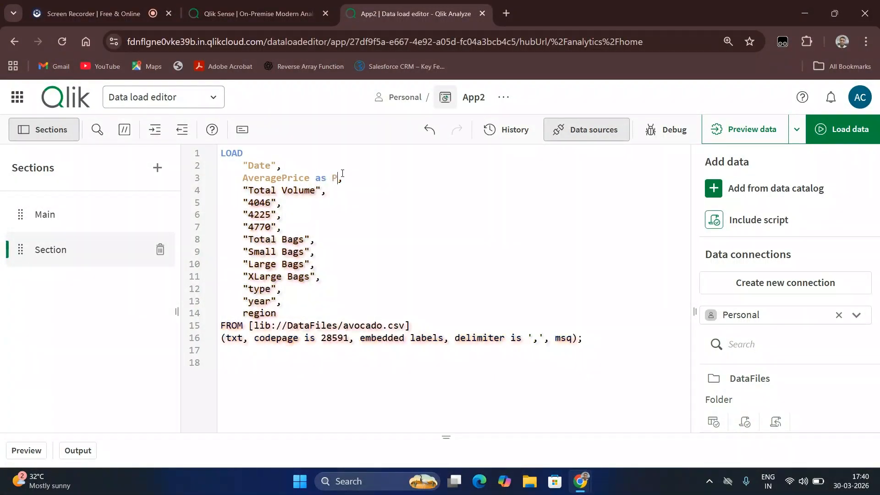
text(ricwe)
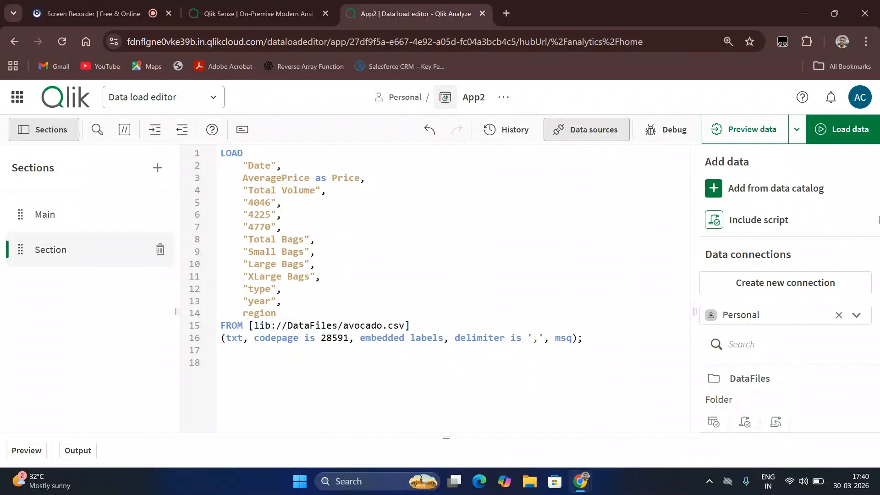
click(864, 127)
drag(445, 433, 448, 191)
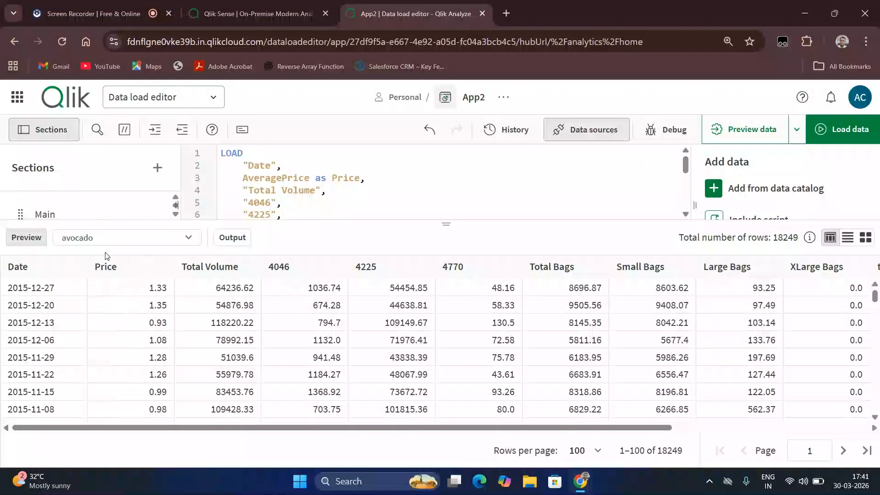
Return to sheet S1 and place an empty KPI below the text about total volume where price is less than average
click(202, 96)
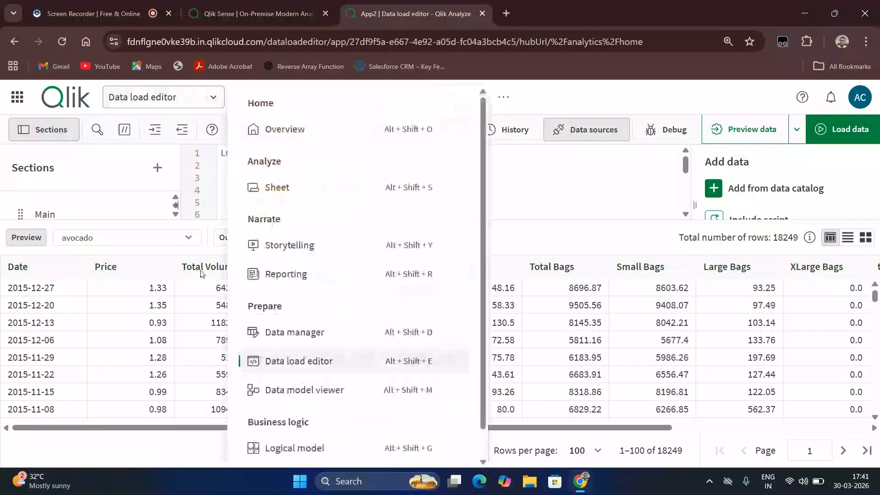
click(280, 187)
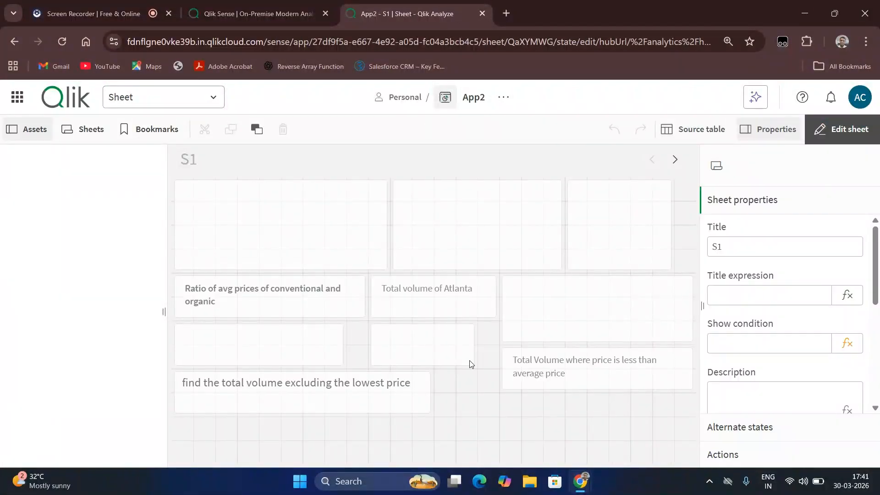
drag(78, 419, 572, 431)
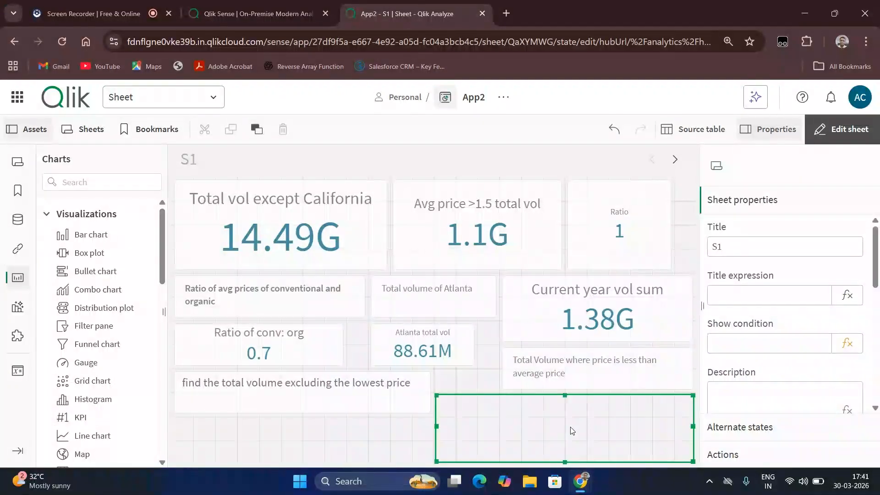
Create a variable named minprice with the definition =min(Price) and close the variables overview
click(18, 371)
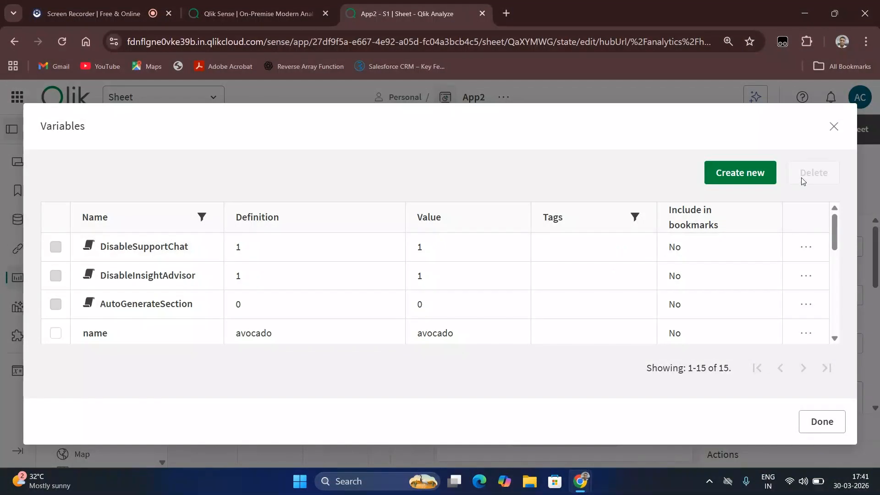
click(740, 172)
text(min)
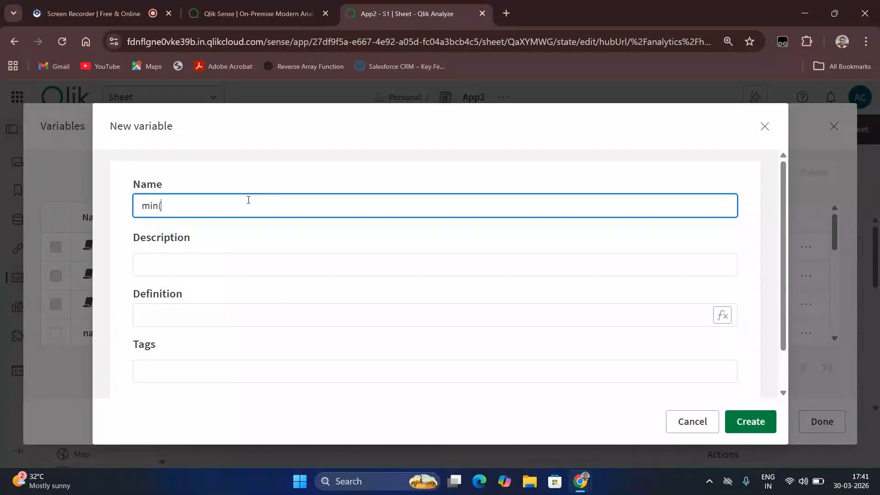
text(price)
click(153, 321)
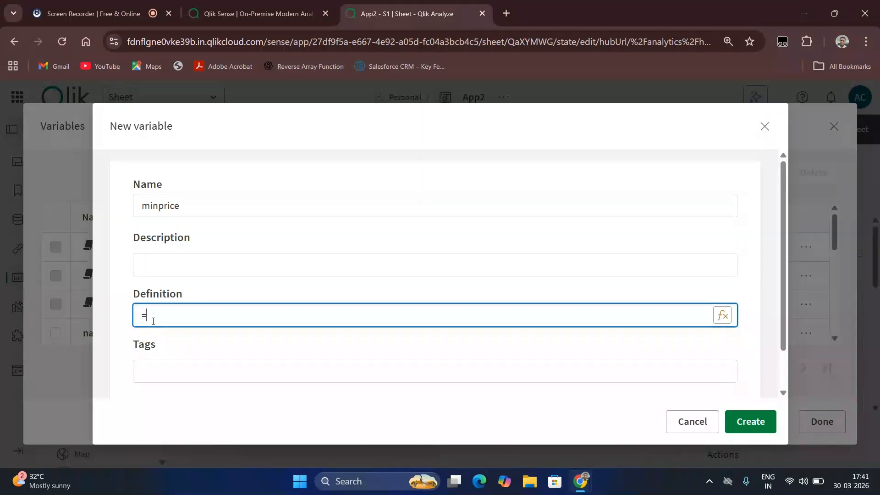
text(=min(Price)
click(763, 426)
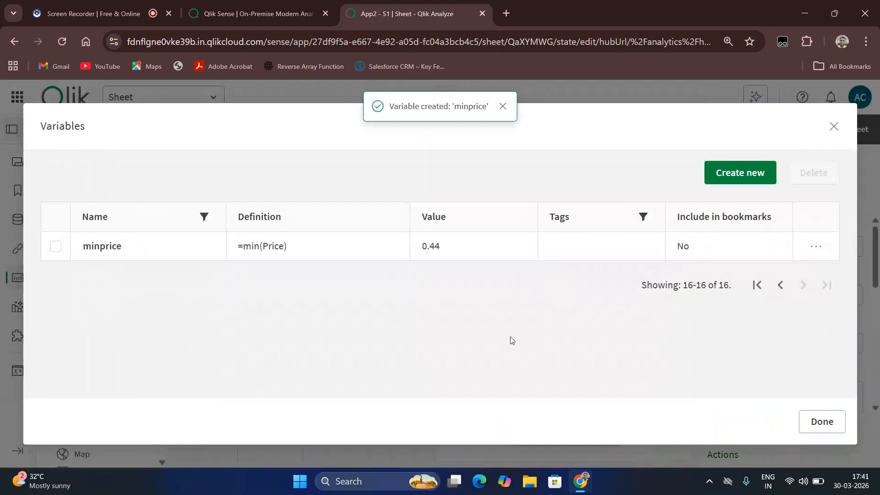
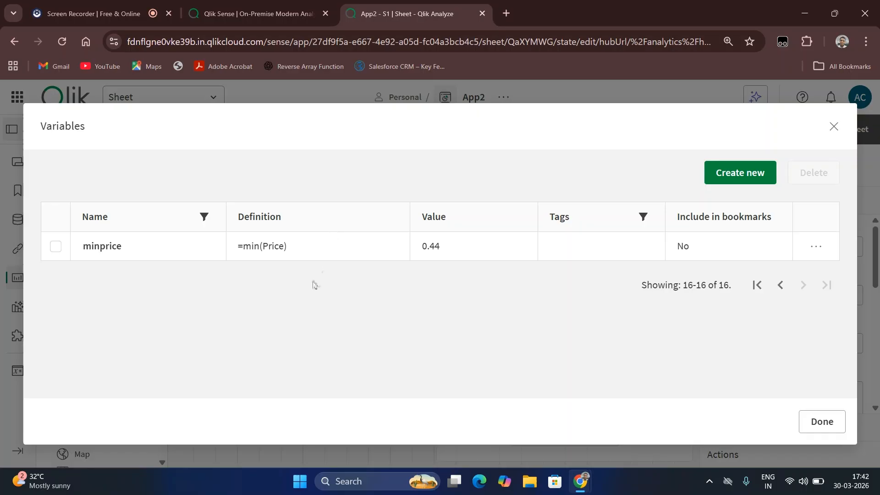
click(834, 129)
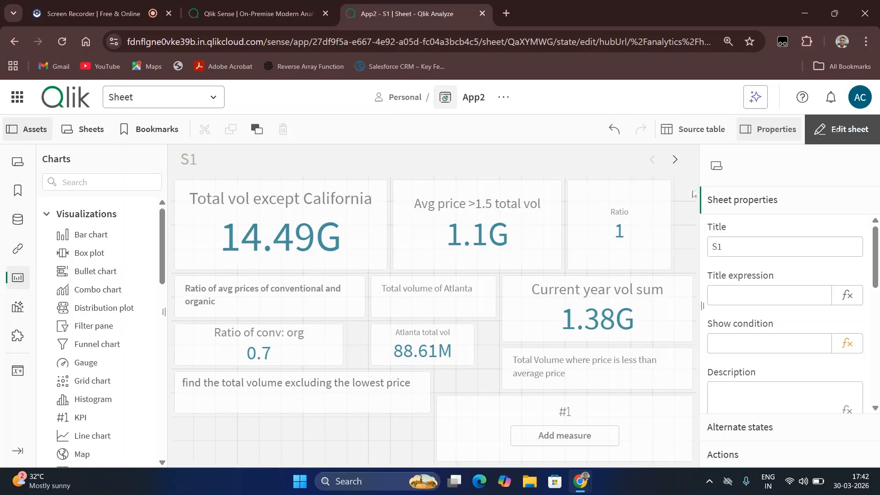
Add a measure to the empty KPI and start its expression with sum([Total Volume])
click(553, 434)
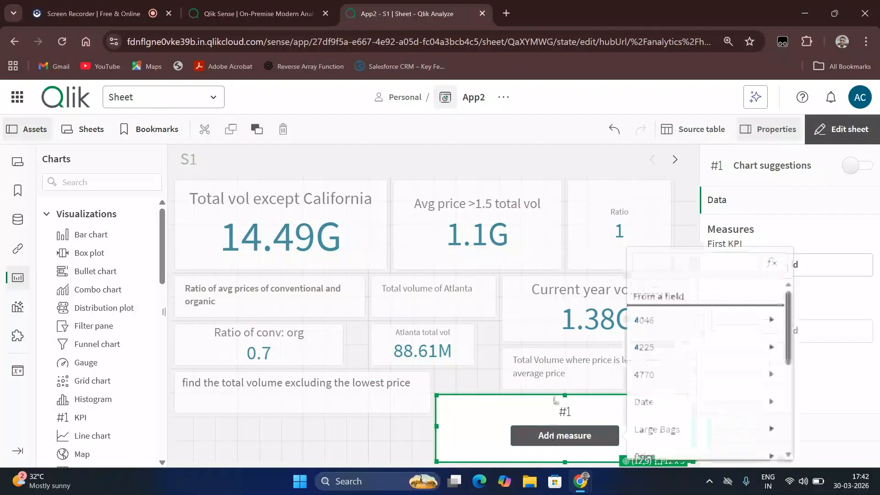
click(756, 262)
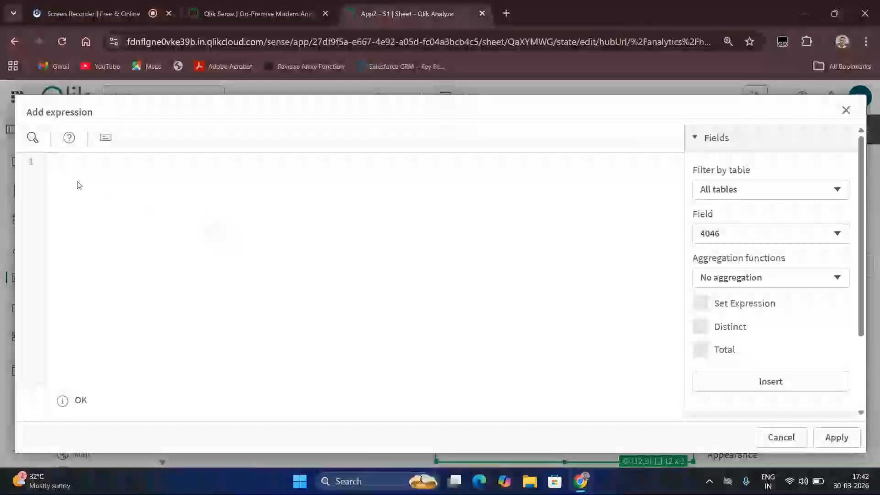
text(sum)
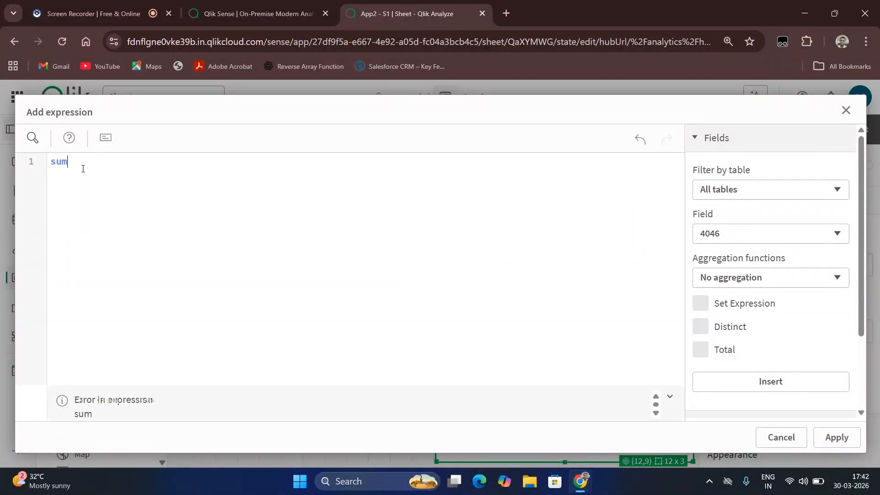
text(([Totak)
key(BackSpace)
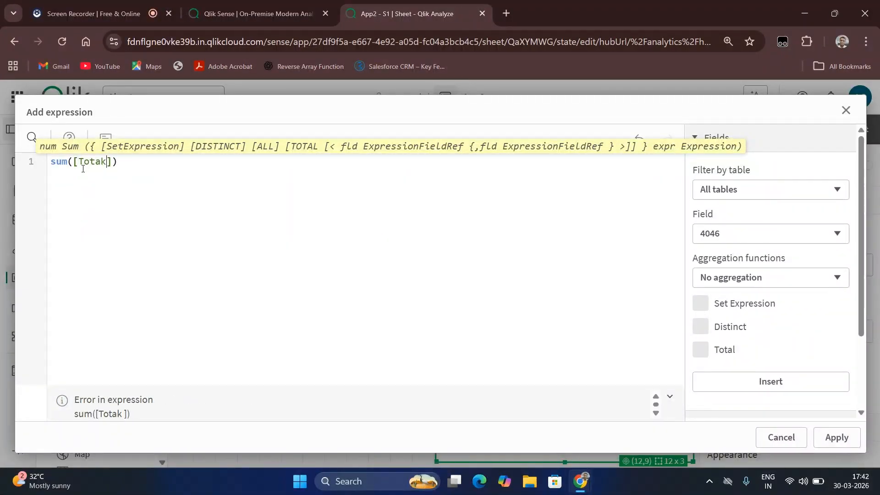
text(l Volume)
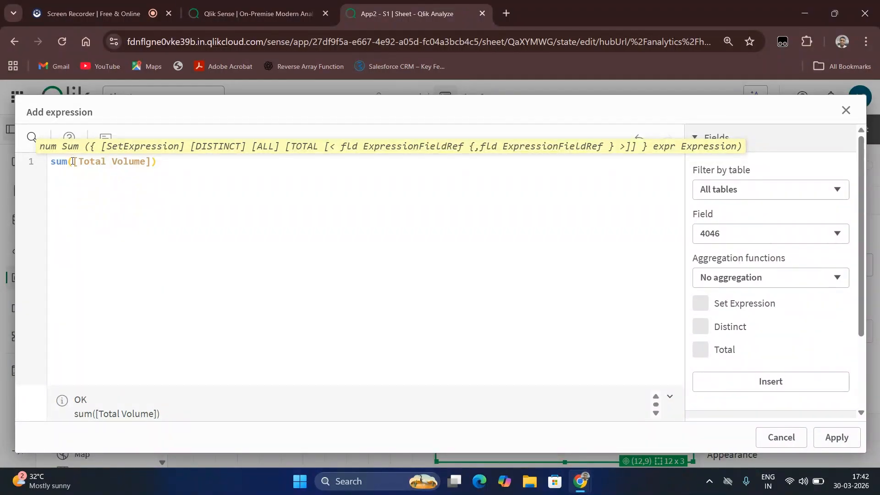
Insert the set modifier {<Price={""}>} before [Total Volume] in the expression, using the suggested Price field
click(72, 161)
text({<>})
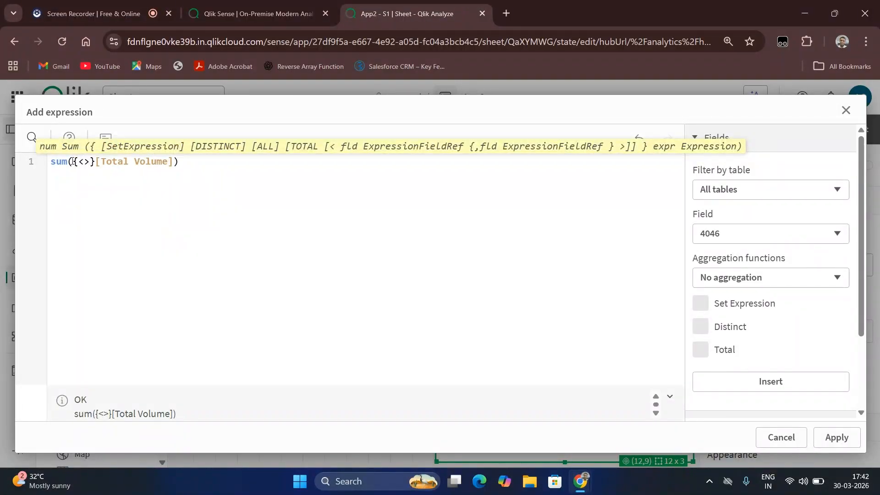
text(price)
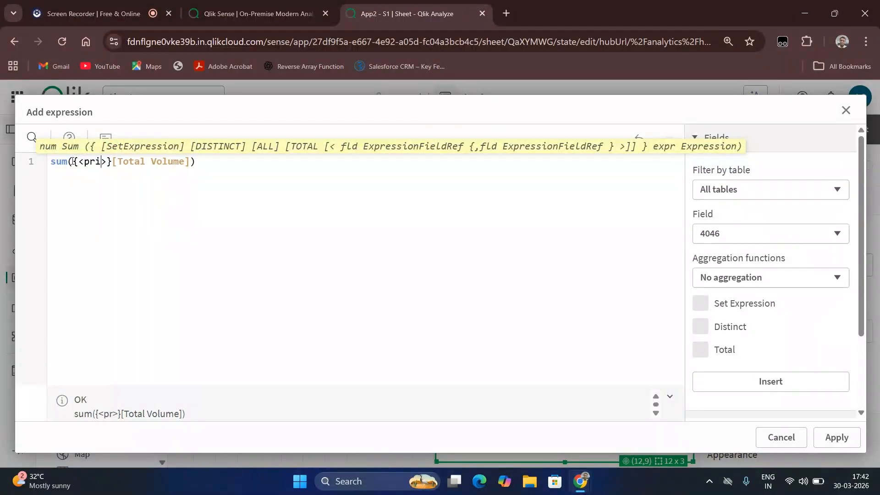
text(=)
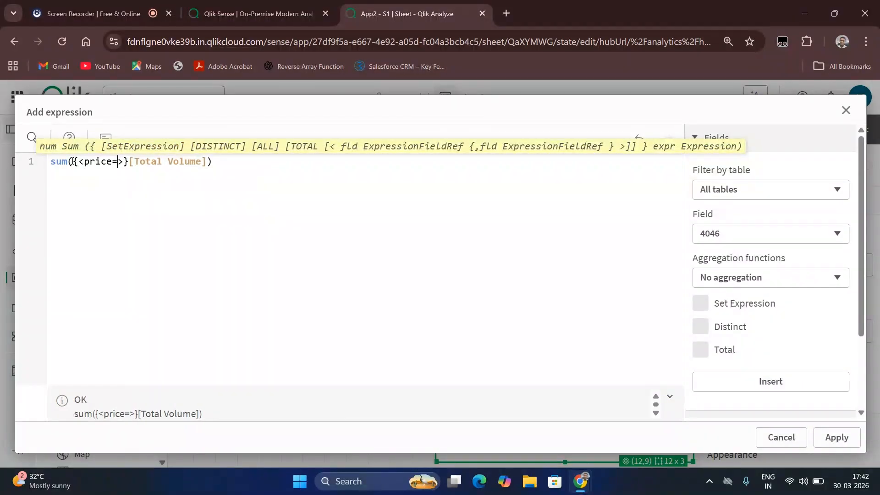
key(BackSpace)
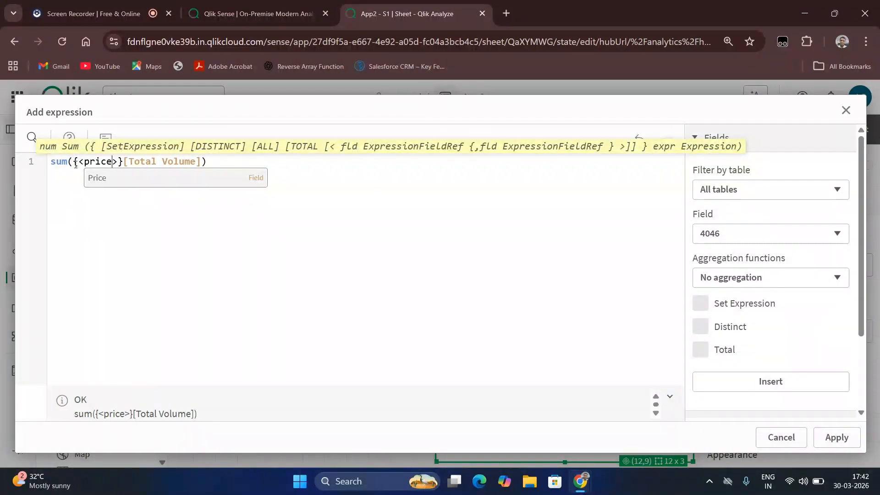
click(120, 178)
text(=)
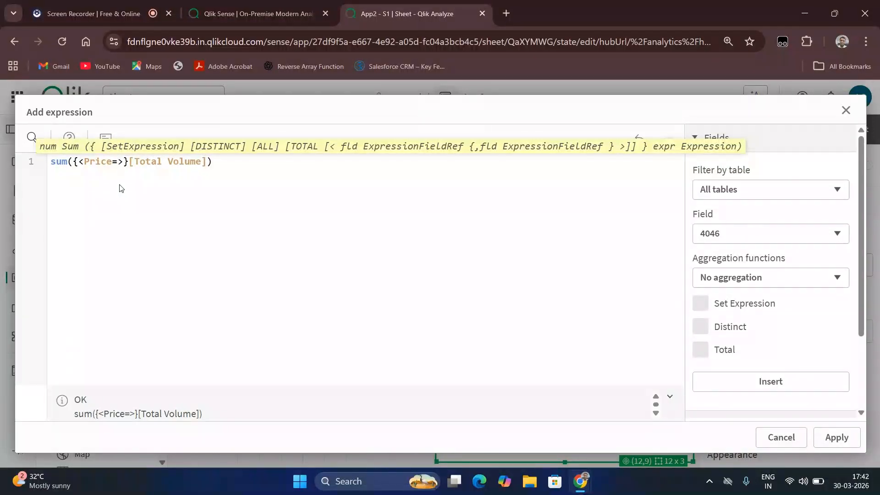
text({')
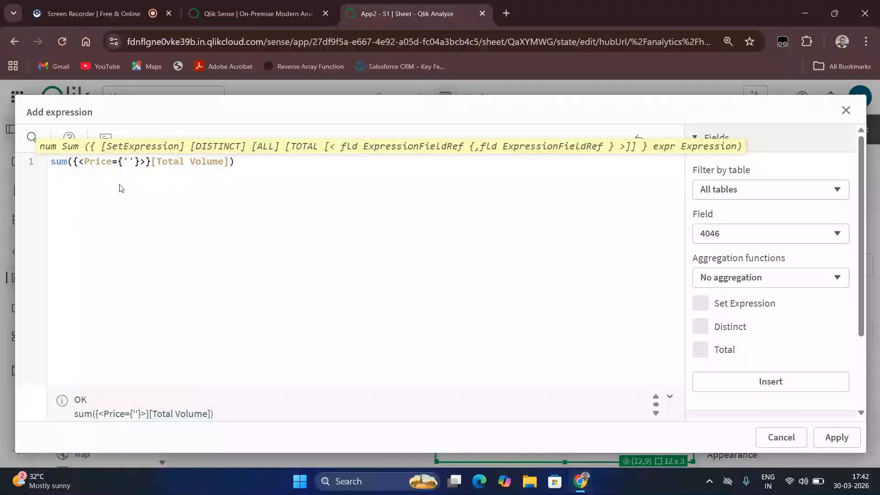
key(BackSpace)
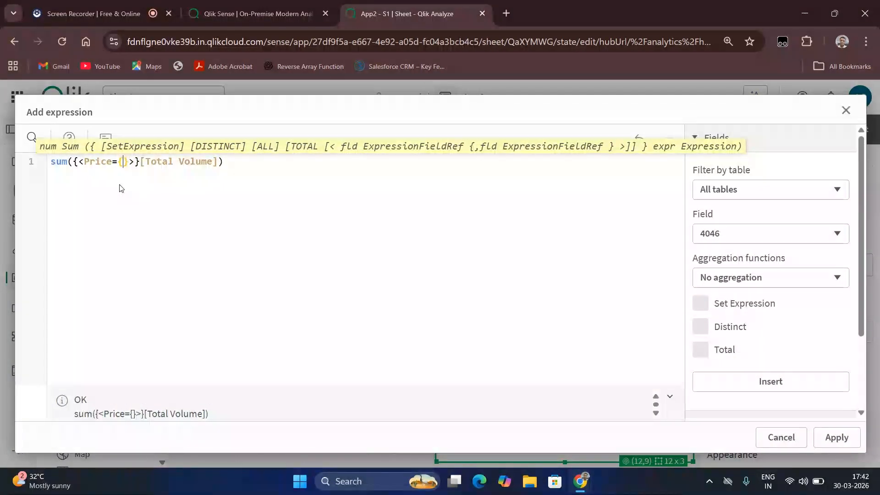
text(")
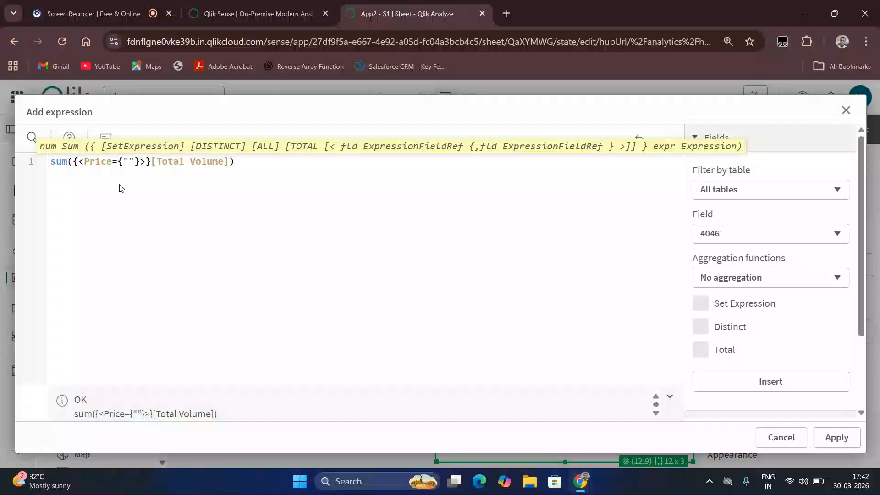
Fill the Price condition with >$(minprice) inside the double quotes and apply the expression to the KPI
text(>)
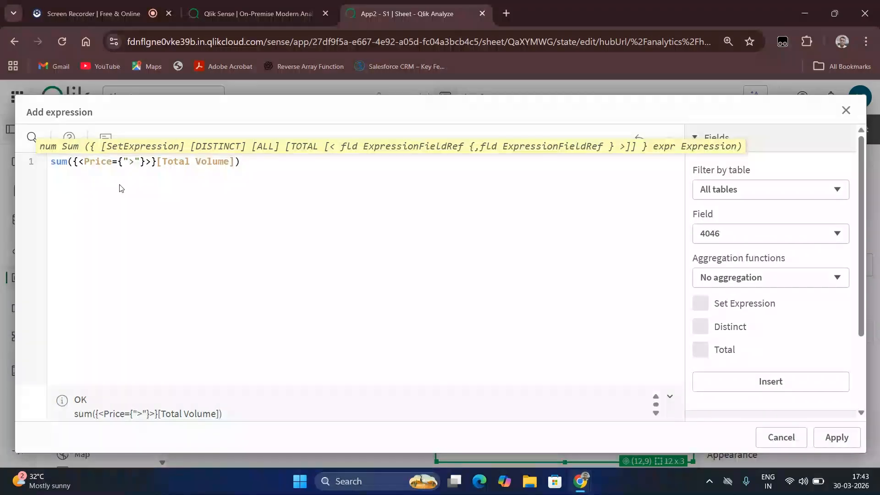
text($())
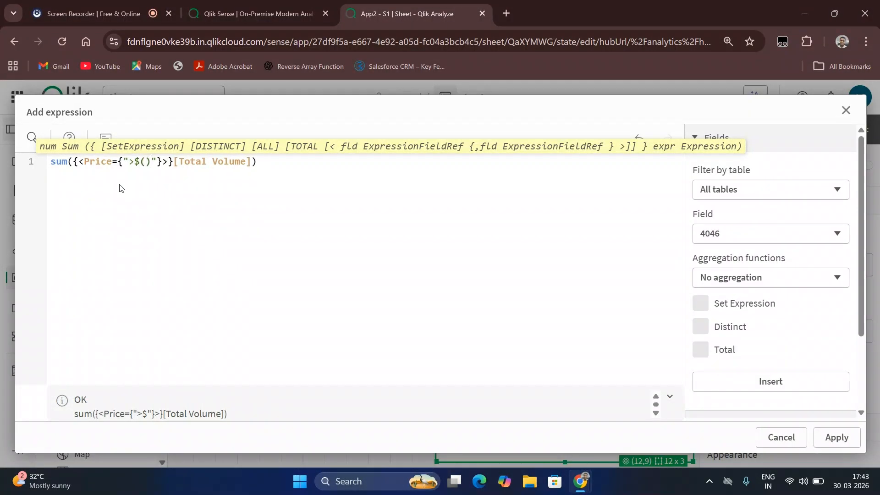
text(minPri)
key(BackSpace)
key(BackSpace)
key(BackSpace)
text(price)
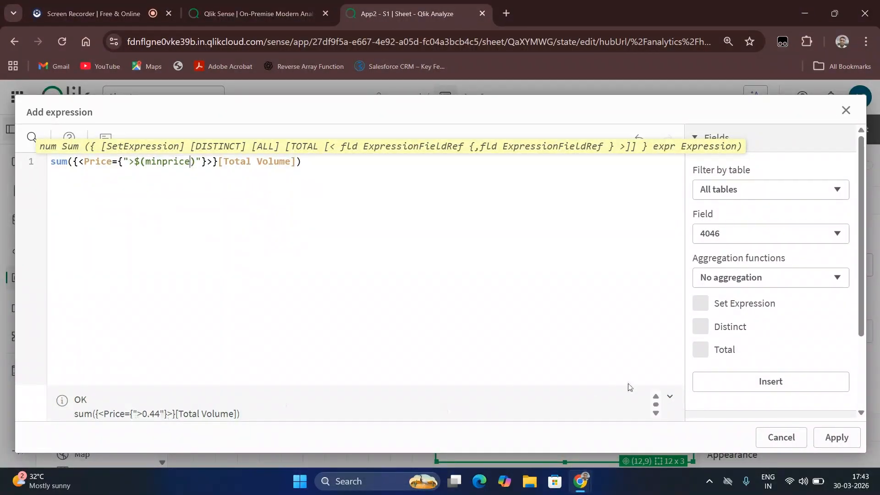
click(828, 438)
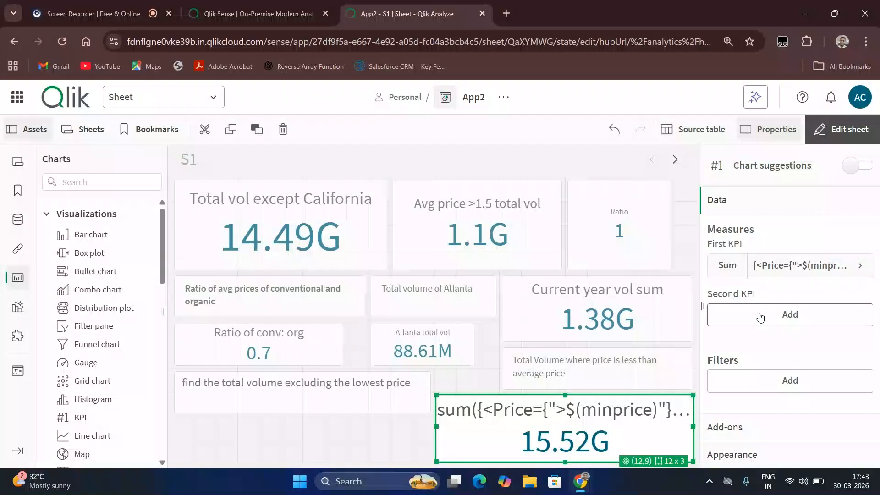
Label the KPI's measure "Total vol except min price region"
click(790, 269)
click(752, 357)
text(Total vol except min pri)
key(alt)
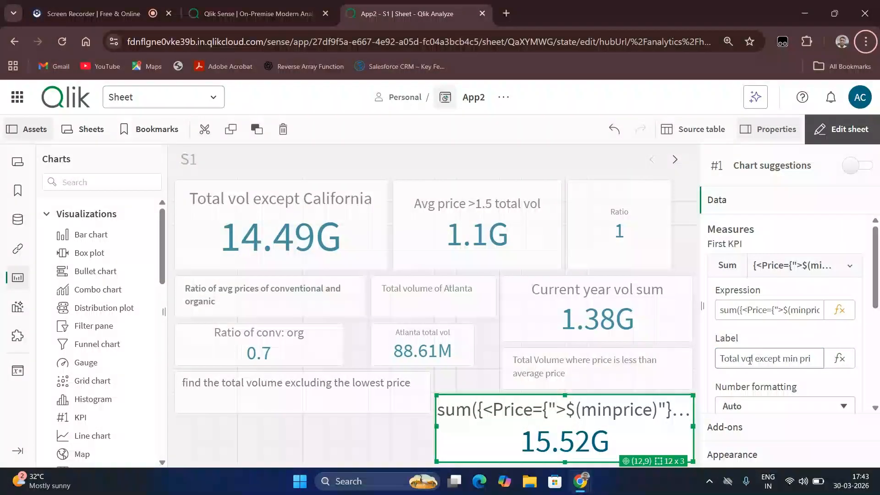
click(815, 363)
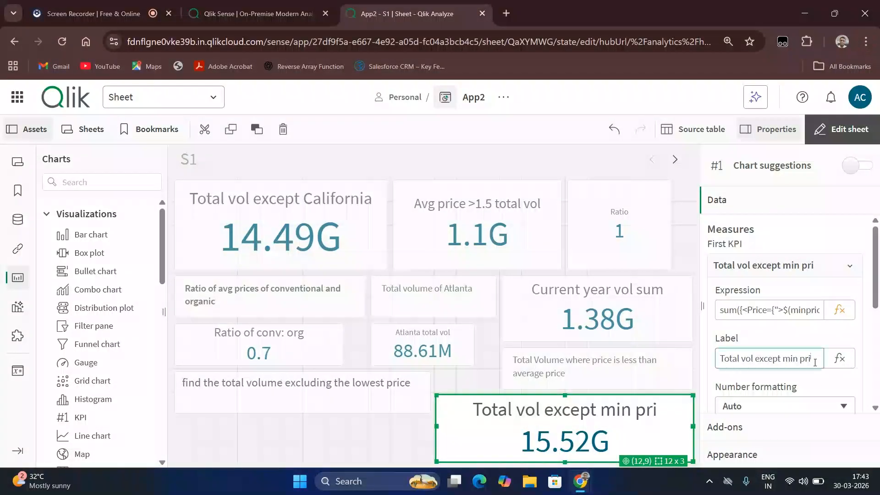
text(ce region)
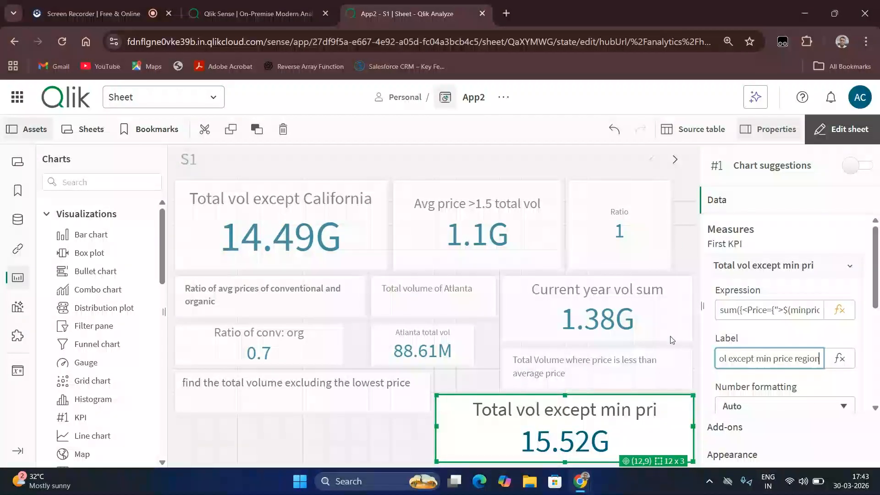
click(772, 340)
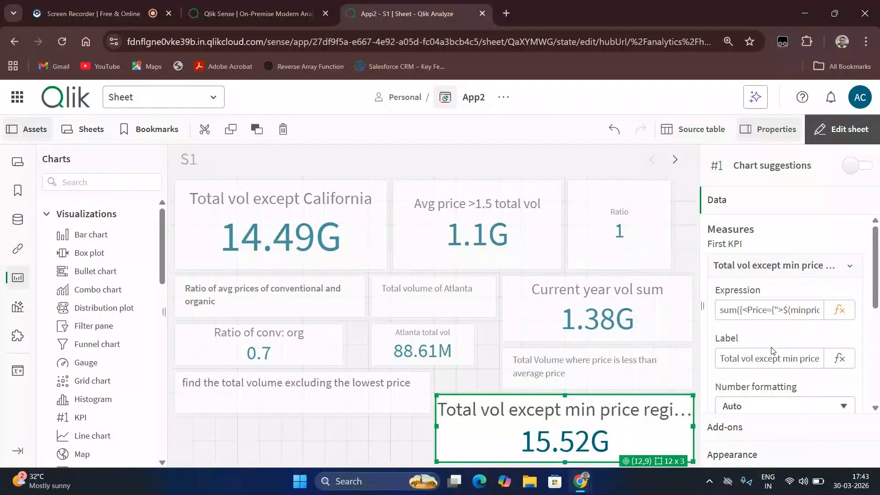
click(256, 5)
click(64, 16)
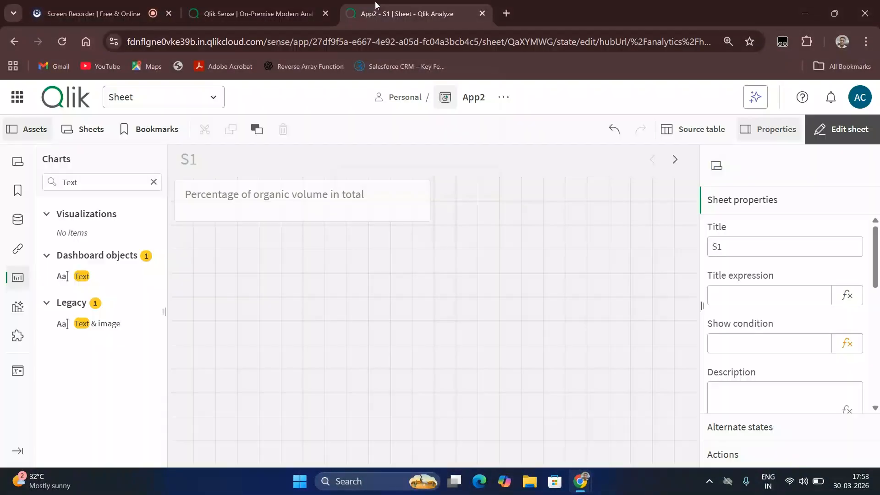
click(406, 202)
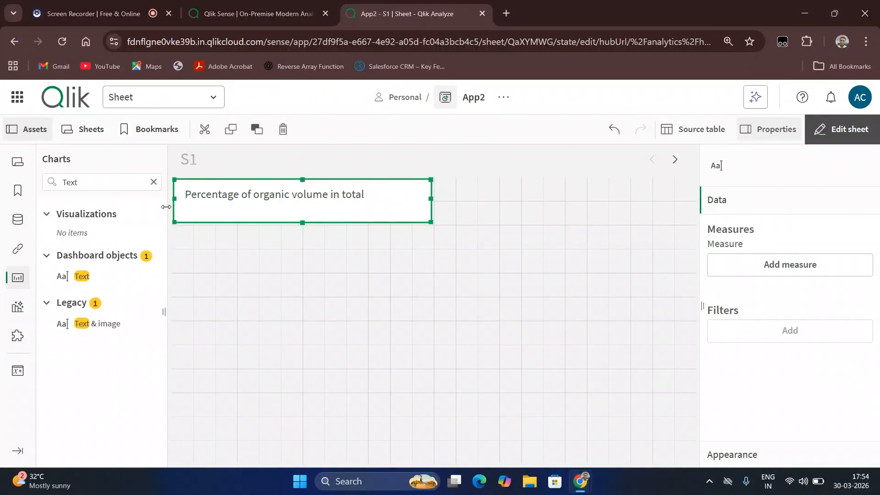
click(265, 302)
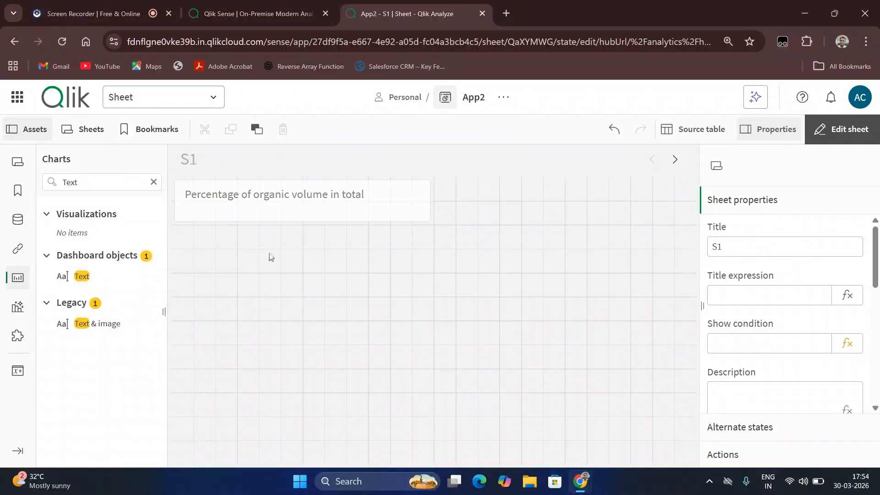
click(284, 219)
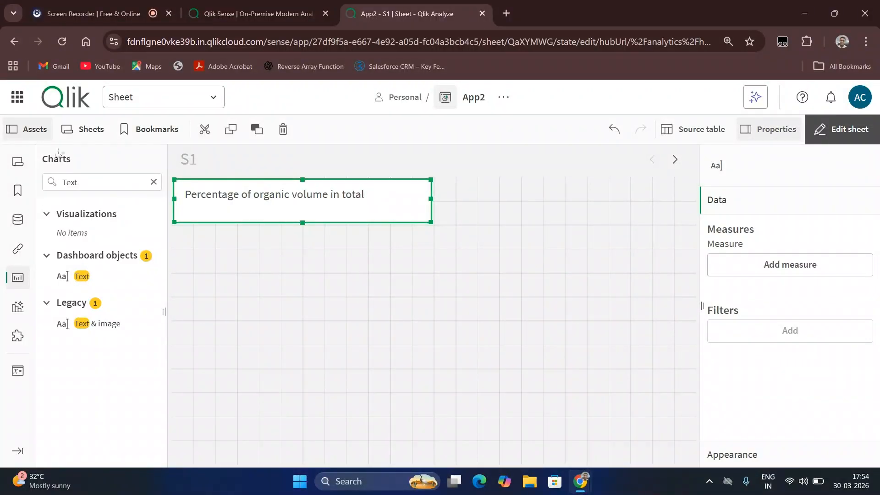
Open the app's variables overview and start a new variable named TotalVol
click(17, 307)
click(19, 372)
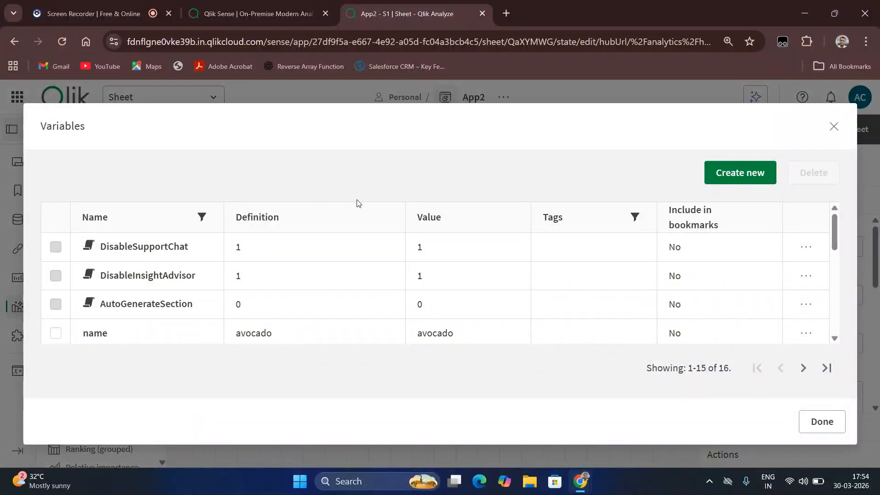
click(737, 182)
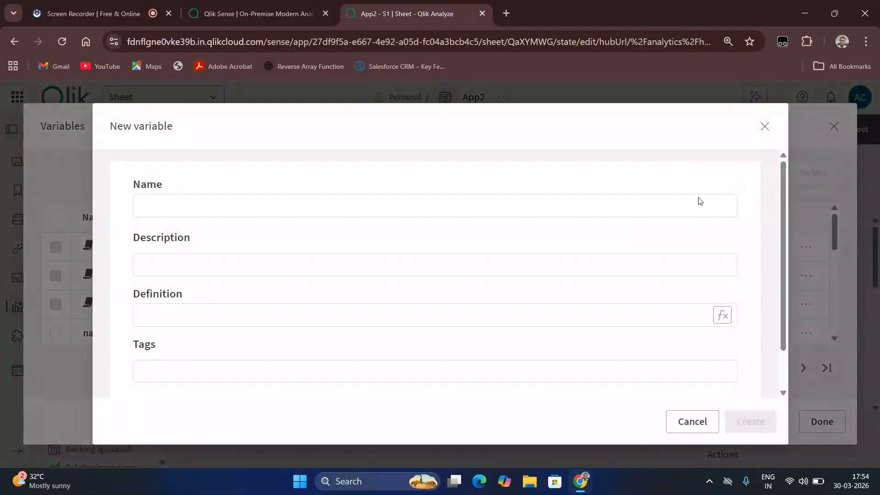
click(200, 205)
text(Total)
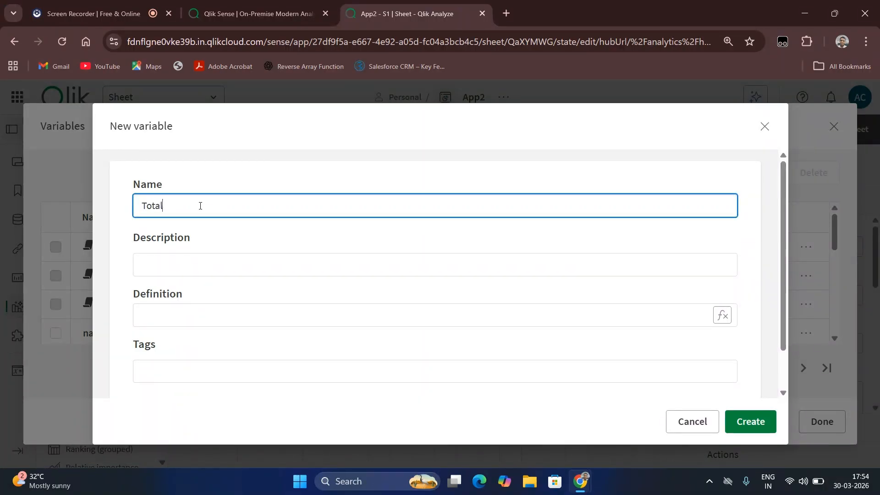
text( volume)
key(BackSpace)
key(BackSpace)
key(BackSpace)
key(BackSpace)
key(BackSpace)
text(vol)
click(167, 205)
key(BackSpace)
text(V)
Enter =sum([Total Volume]) as the definition of the new variable
click(178, 320)
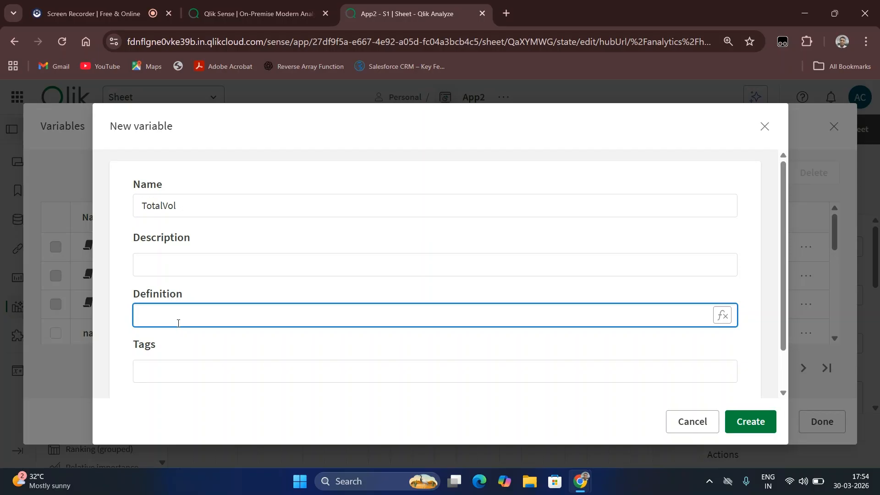
text(=sum)
text(())
text([Tort)
key(BackSpace)
key(BackSpace)
text(tal Volume)
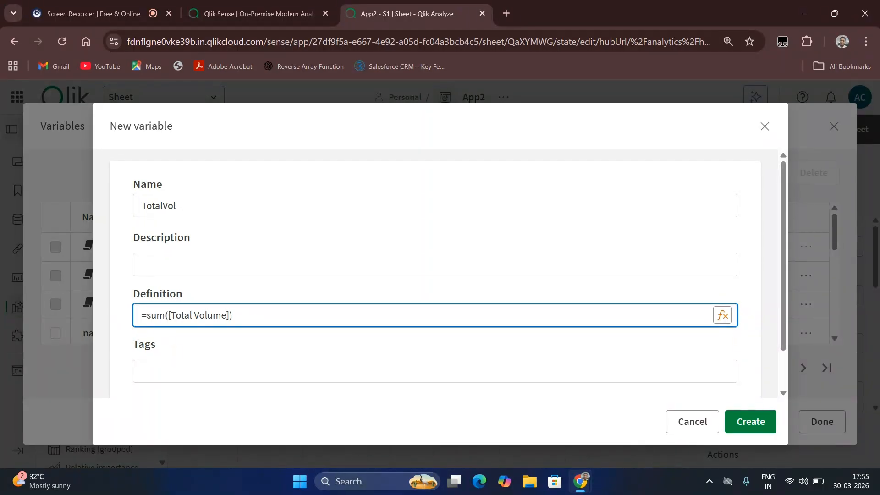
Restrict the sum in the definition to organic by inserting the set modifier {<type={'organic'}>} before [Total Volume]
click(168, 316)
text({<>})
key(Left)
key(Left)
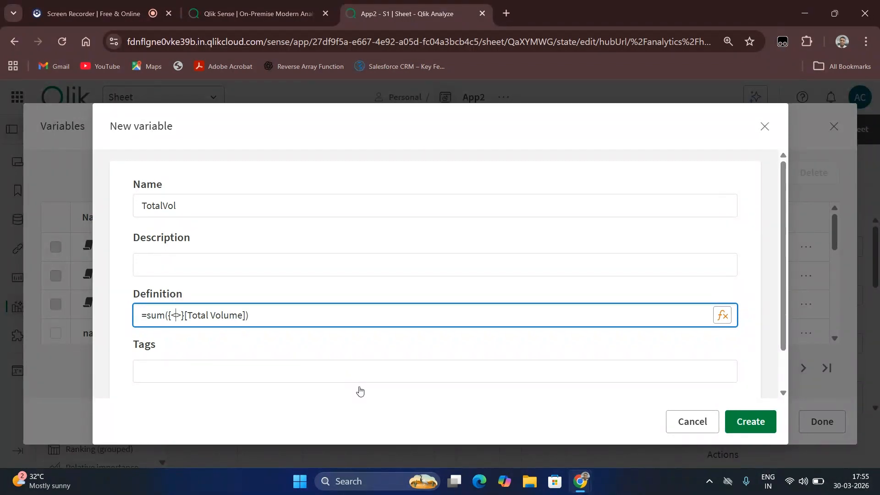
text(type=)
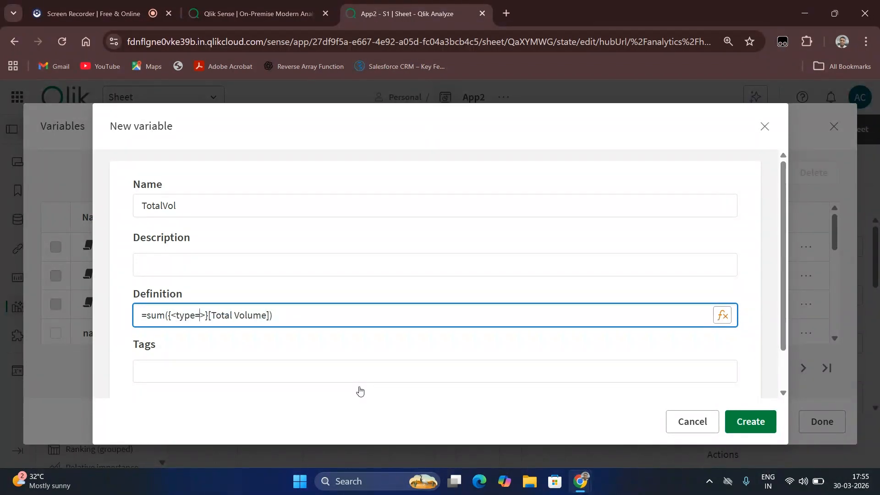
text({})
text('')
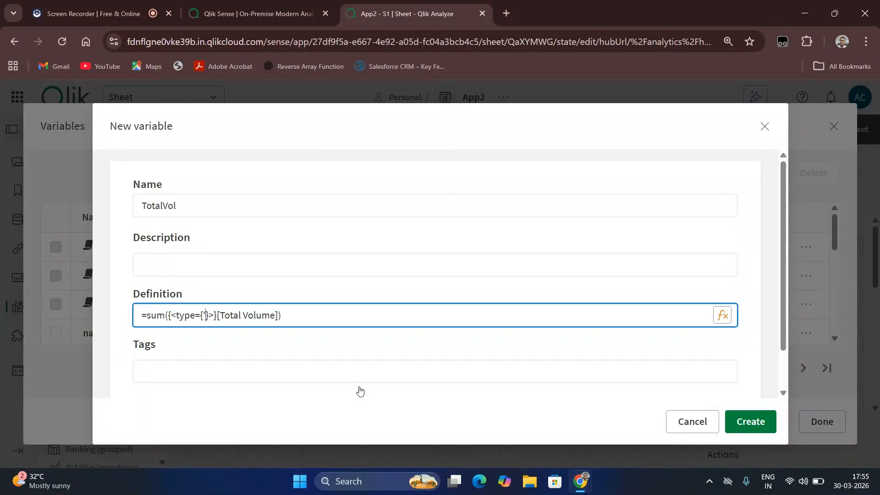
text(organic)
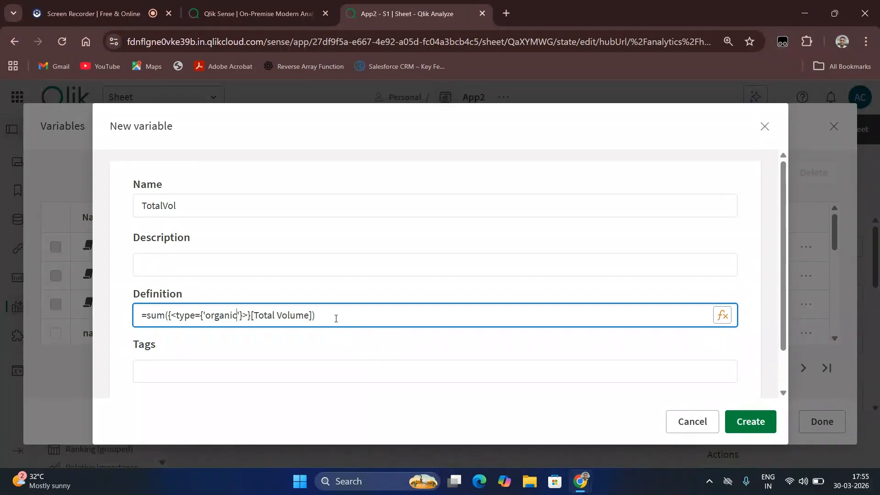
Append a second term, +sum([Total Volume]), to the end of the variable's definition
text(+sum()[Total)
key(BackSpace)
text(l Volume)
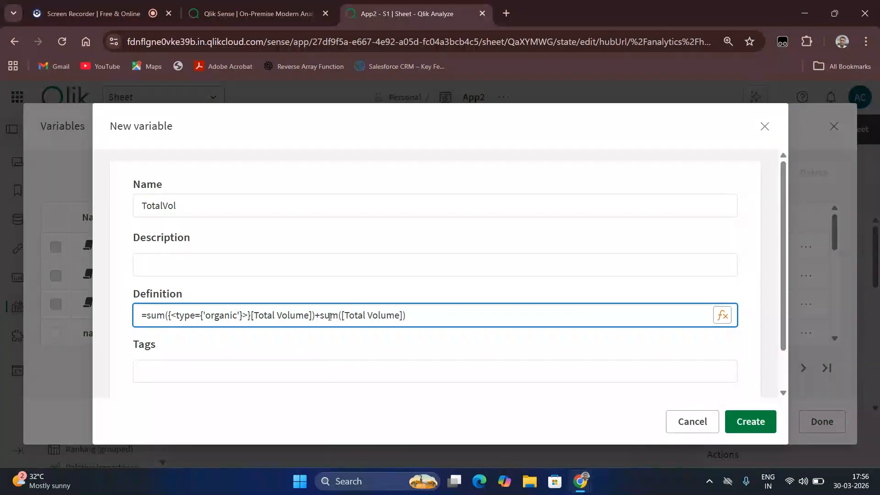
Insert an empty set modifier {<>} before [Total Volume] in the second sum of the TotalVol definition
click(341, 316)
text(type={)
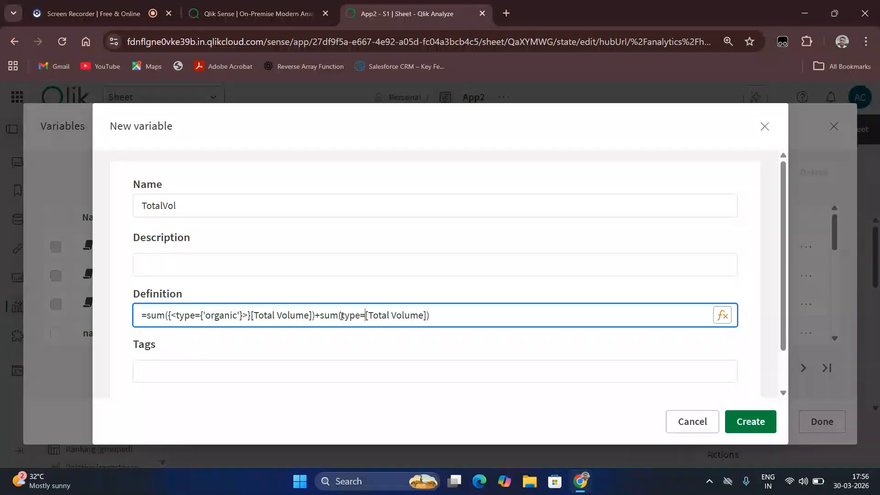
text(<>})
key(Left)
key(Left)
key(BackSpace)
key(BackSpace)
key(BackSpace)
key(BackSpace)
key(BackSpace)
key(BackSpace)
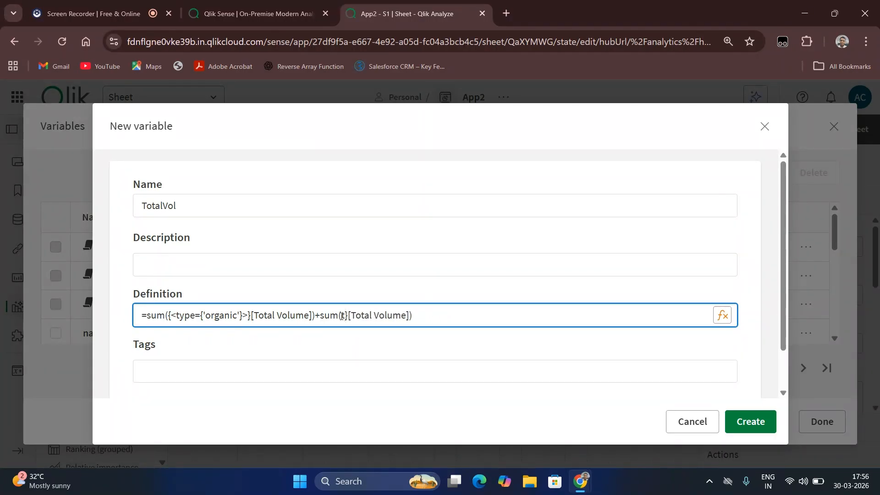
key(BackSpace)
text({<>)
key(Left)
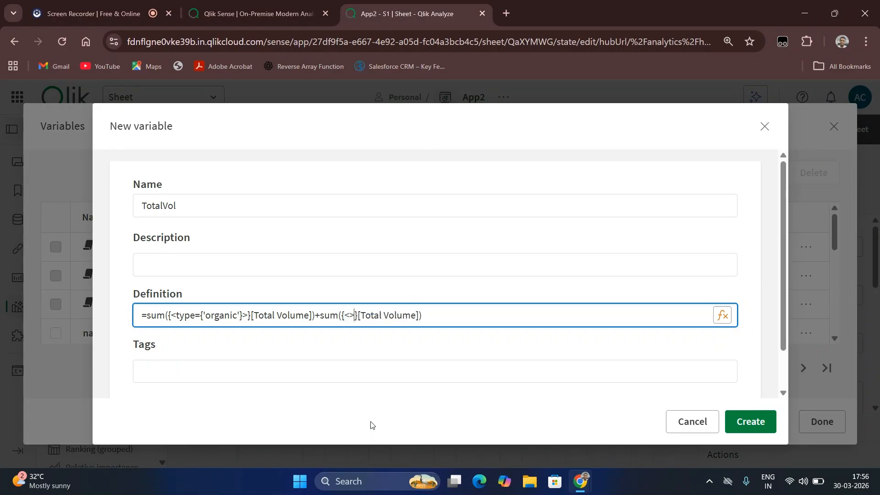
Fill the second sum's set modifier with type={'conventional'}, then create the variable and close the variables overview
text(type=)
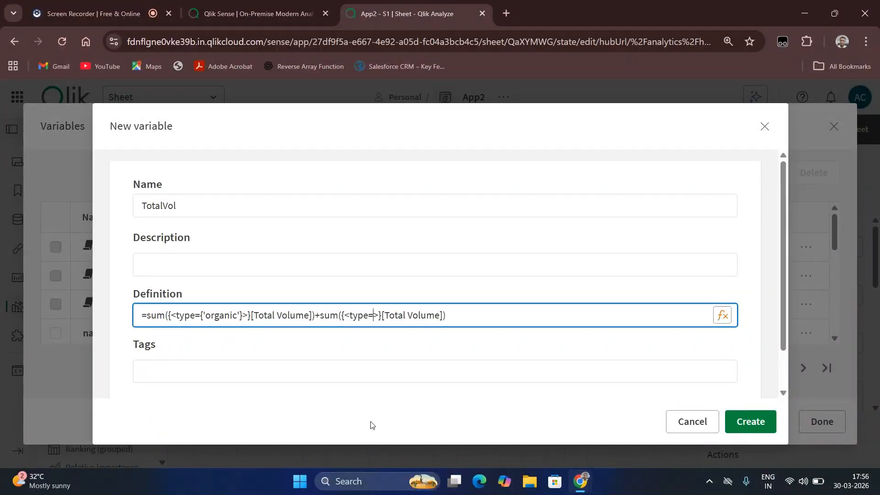
text({})
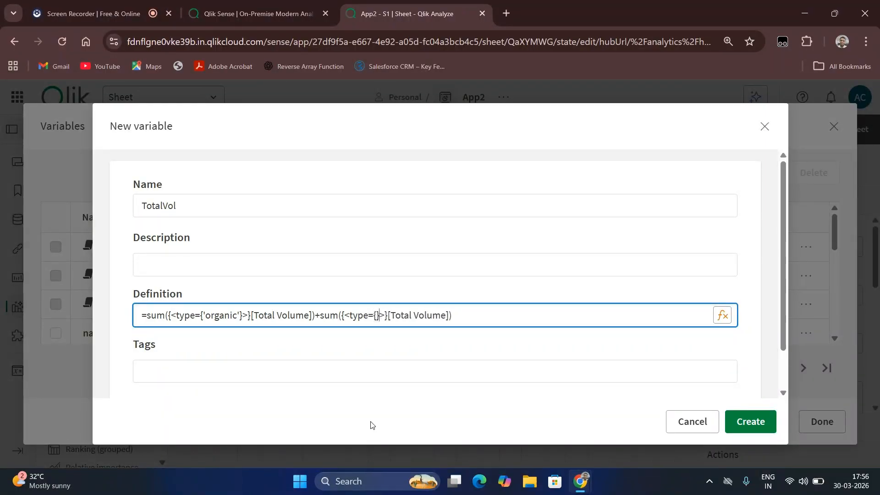
text('con)
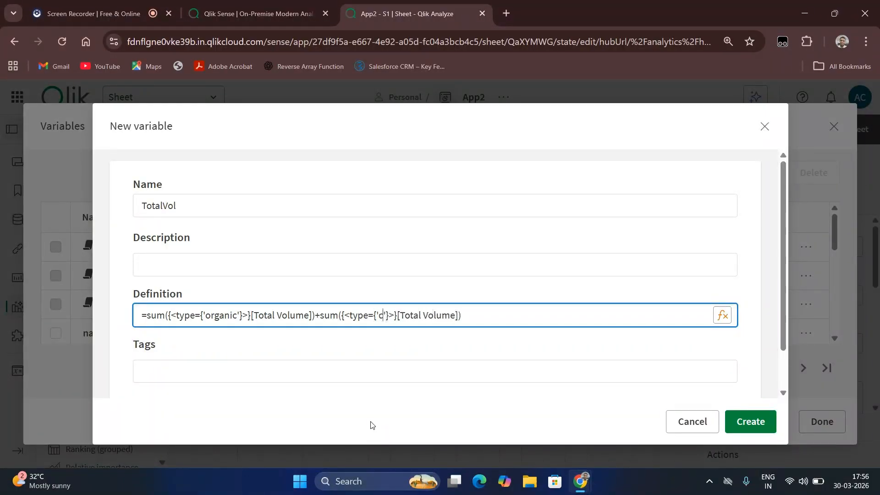
text(ventio)
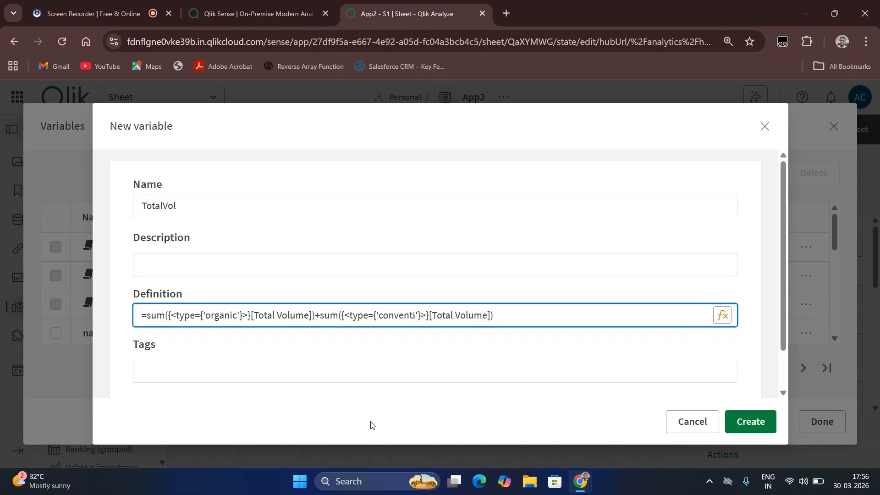
text(nal)
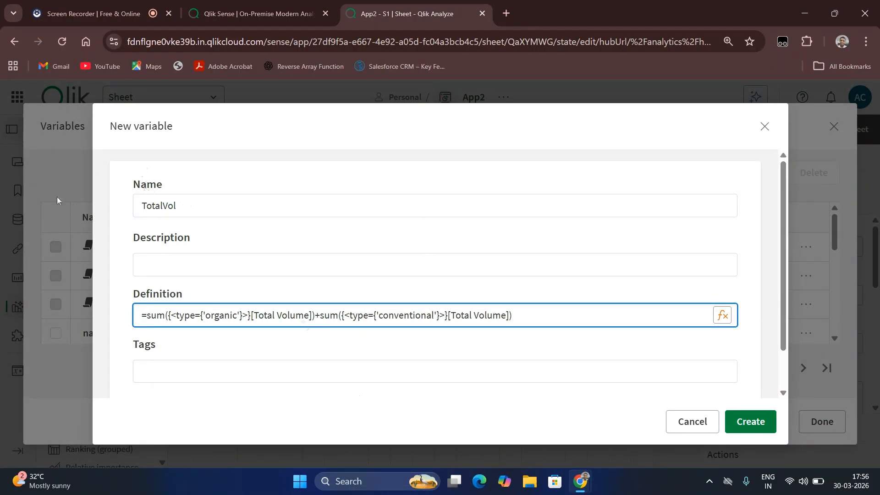
click(750, 422)
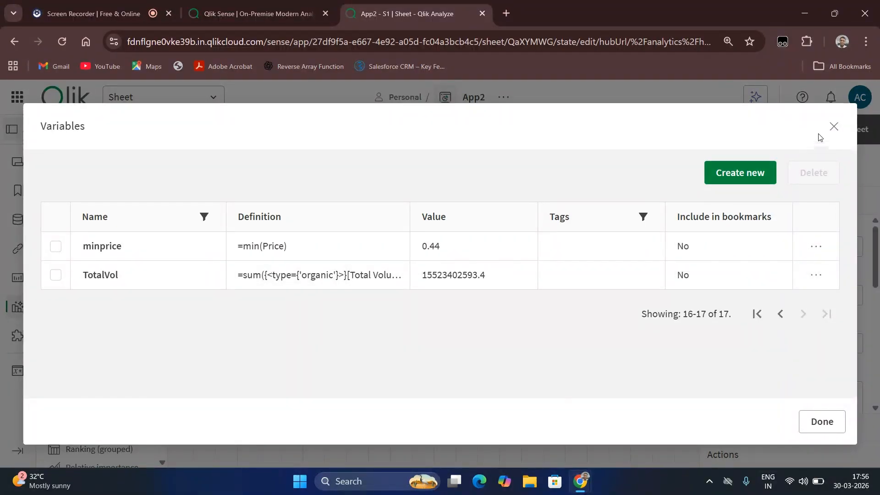
click(832, 127)
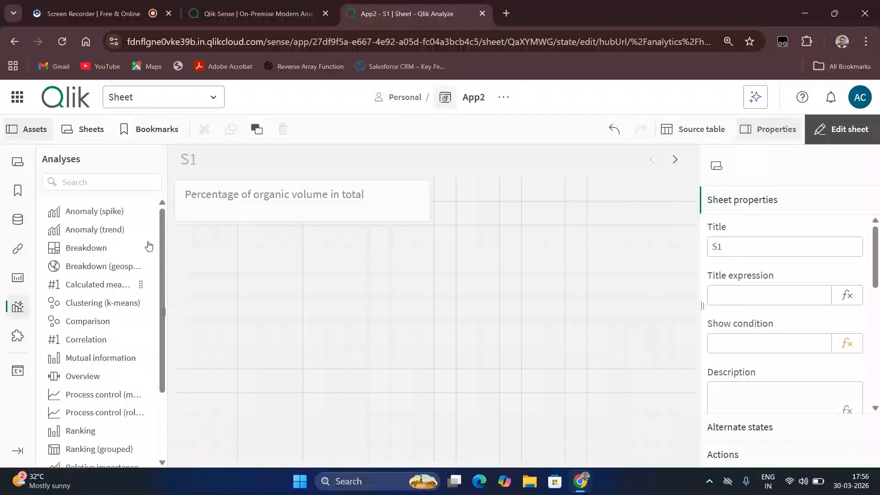
Place a KPI chart of about 12 x 4 grid cells directly below the "Percentage of organic volume in total" text
click(17, 277)
click(222, 5)
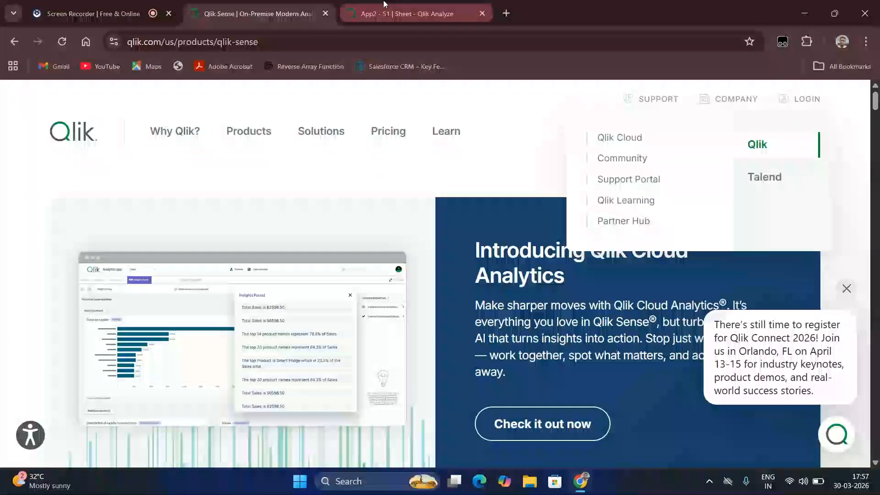
click(404, 14)
click(122, 4)
click(404, 13)
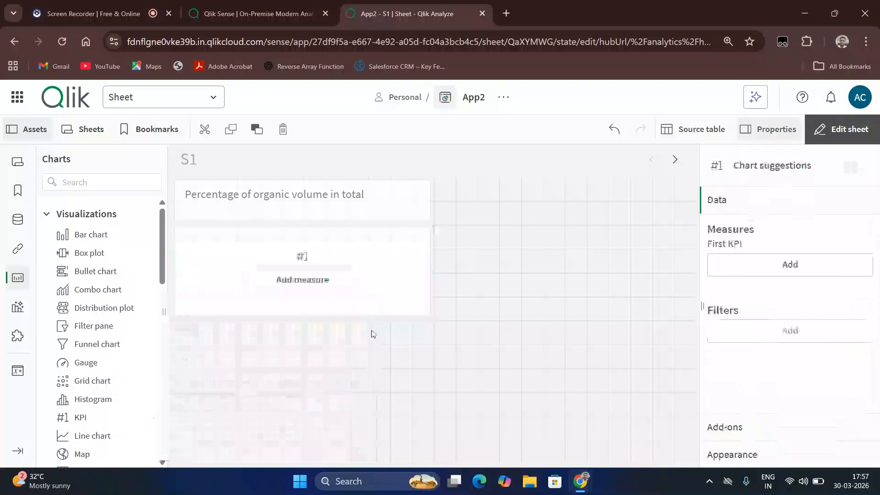
Start the new KPI's measure as an expression and enter sum([Total Volume])
click(302, 280)
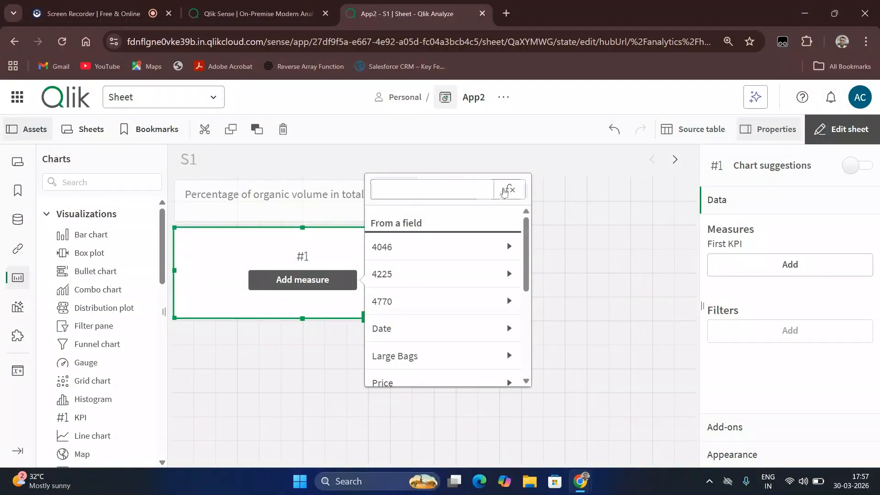
click(508, 188)
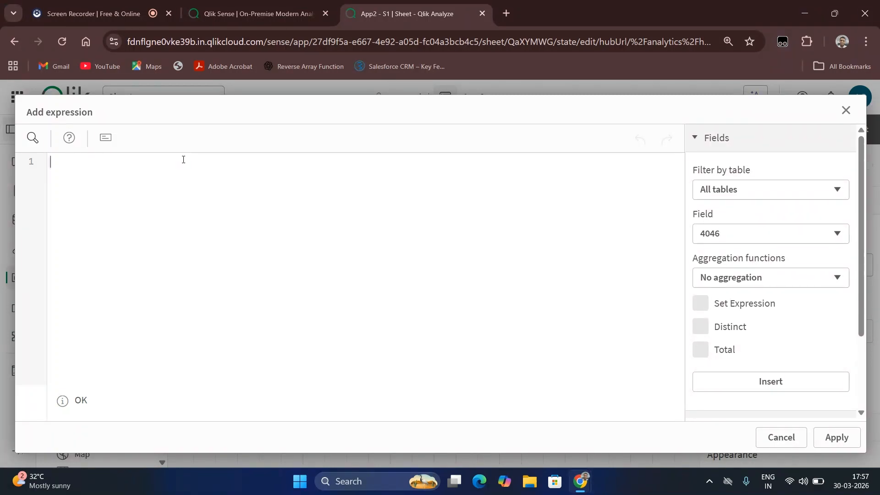
text(sum)
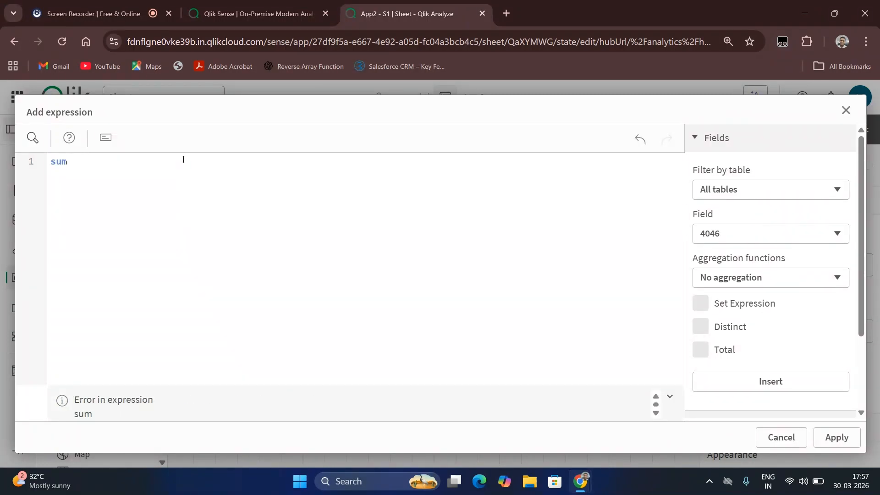
text(([   )
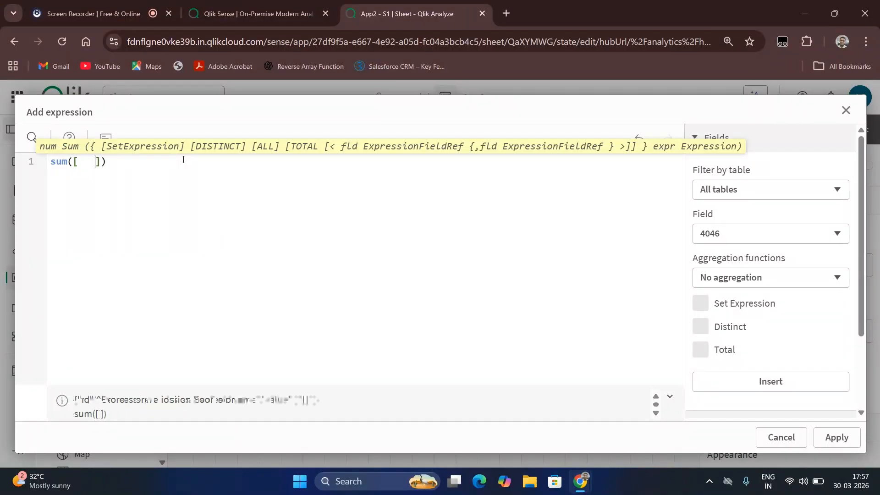
text(Total )
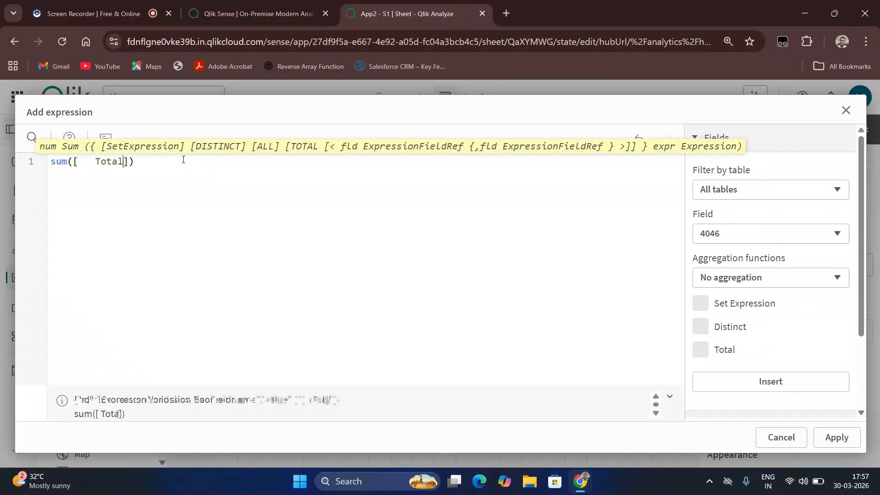
text(Volume)
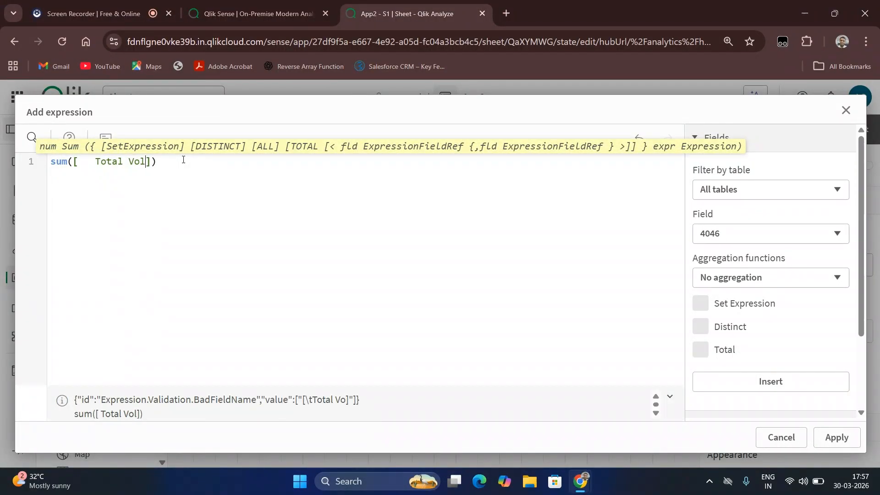
key(Left)
key(Left)
key(Left)
key(Left)
key(Left)
key(Left)
key(Left)
key(Left)
key(Left)
key(Left)
key(BackSpace)
key(BackSpace)
key(BackSpace)
key(Left)
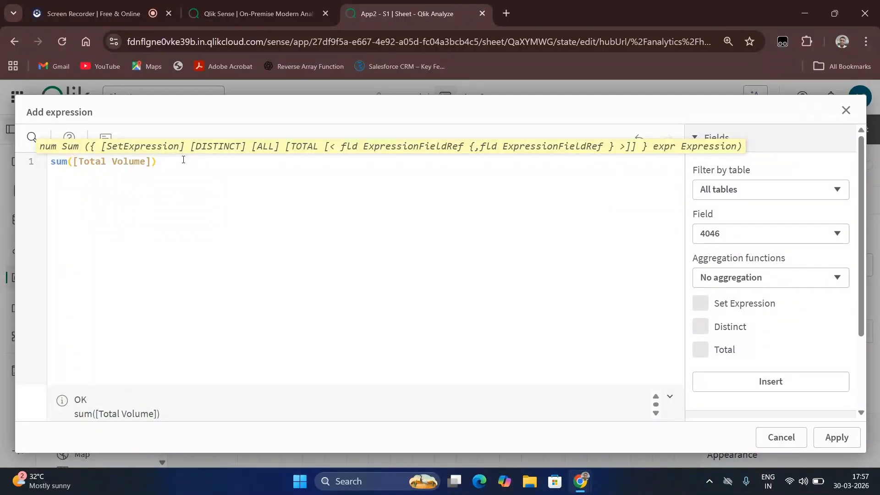
Insert the set modifier {<type="organic">} before [Total Volume] in the measure expression
text({<)
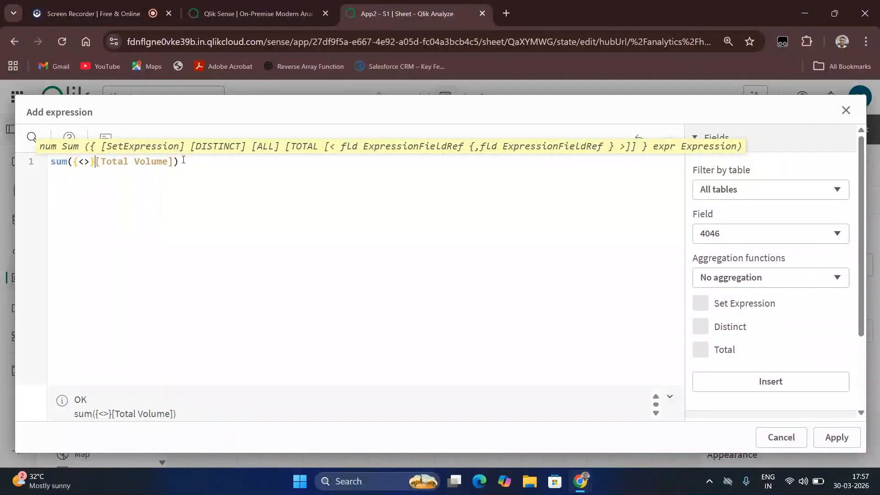
text(type=)
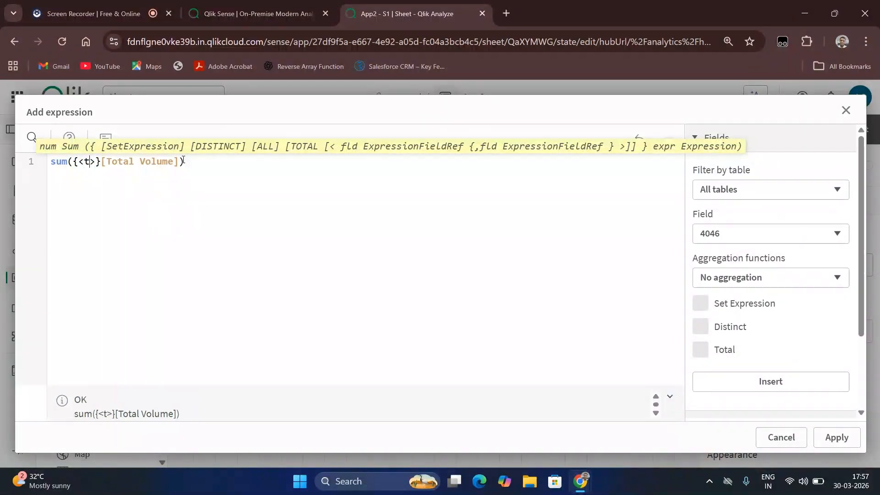
text("")
key(Left)
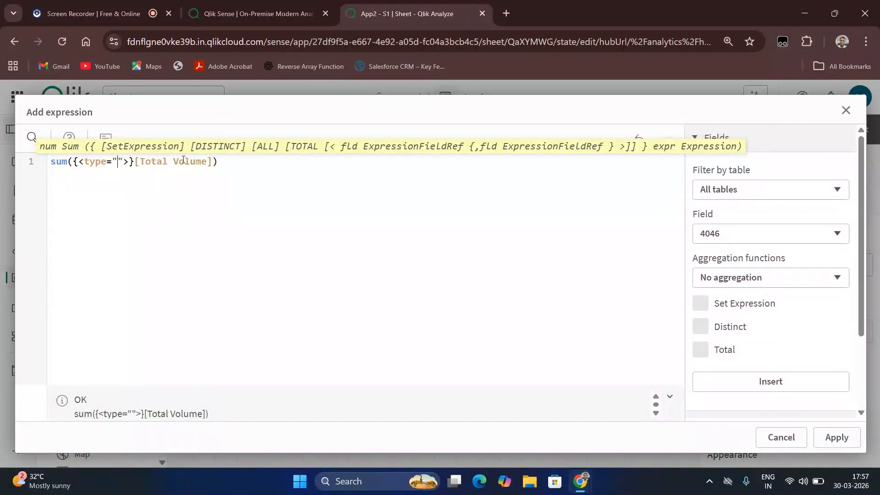
text(organic)
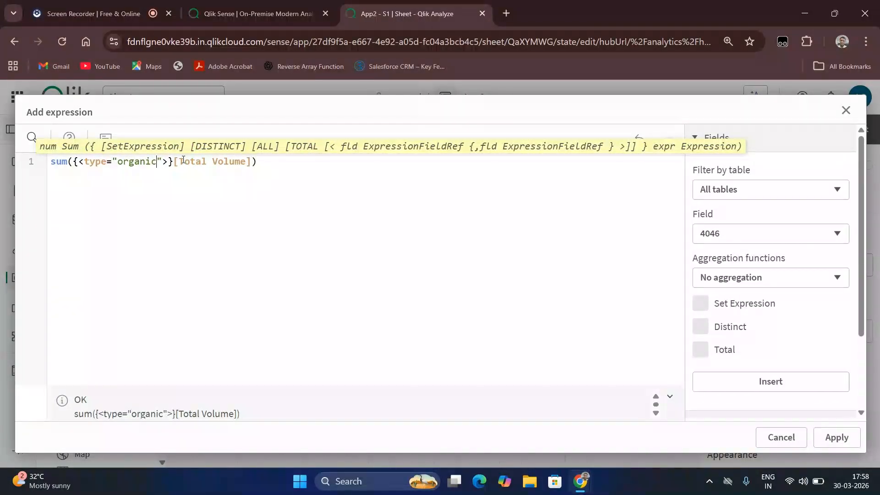
Divide the organic sum by the variable with /$(TotalVol) and apply the measure expression
key(End)
text(/)
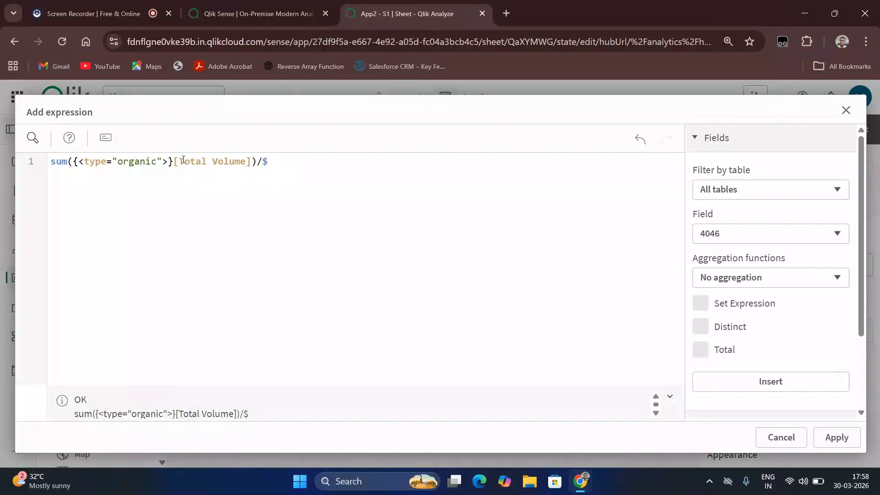
text(())
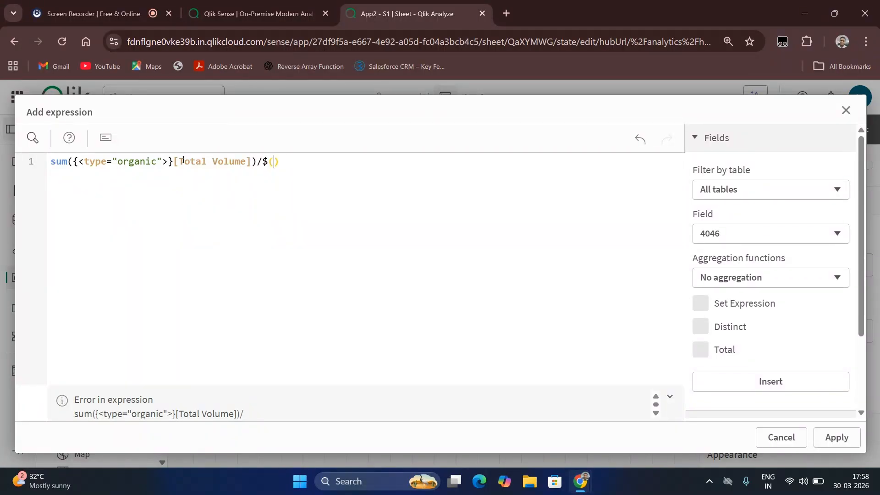
text(TotalVol)
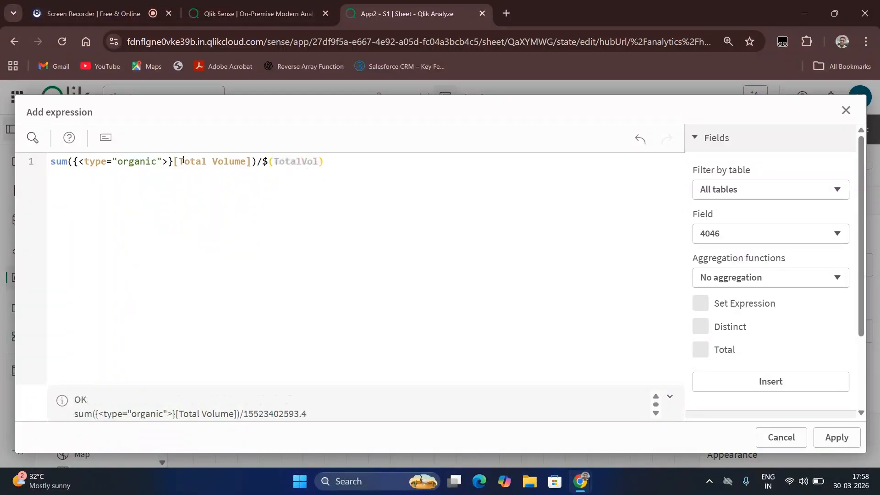
click(837, 437)
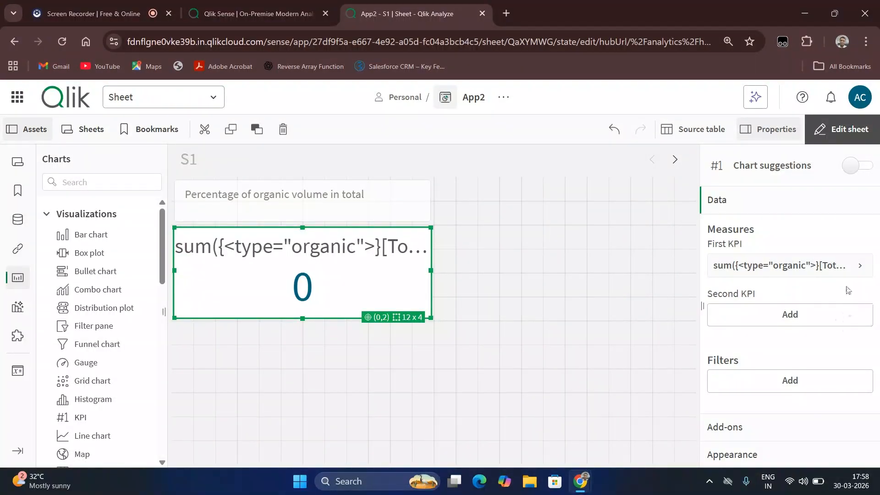
Correct the KPI's measure by enclosing "organic" in curly braces, so the modifier reads {<type={"organic"}>}, and apply it
click(807, 263)
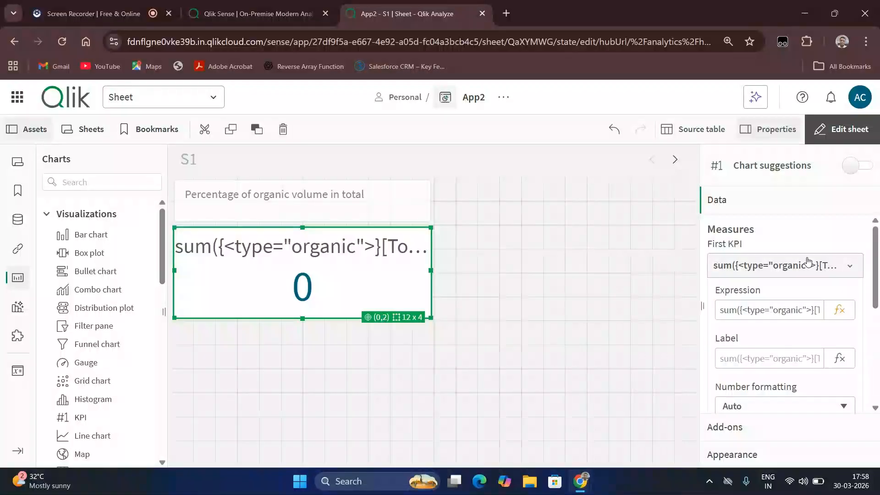
click(839, 310)
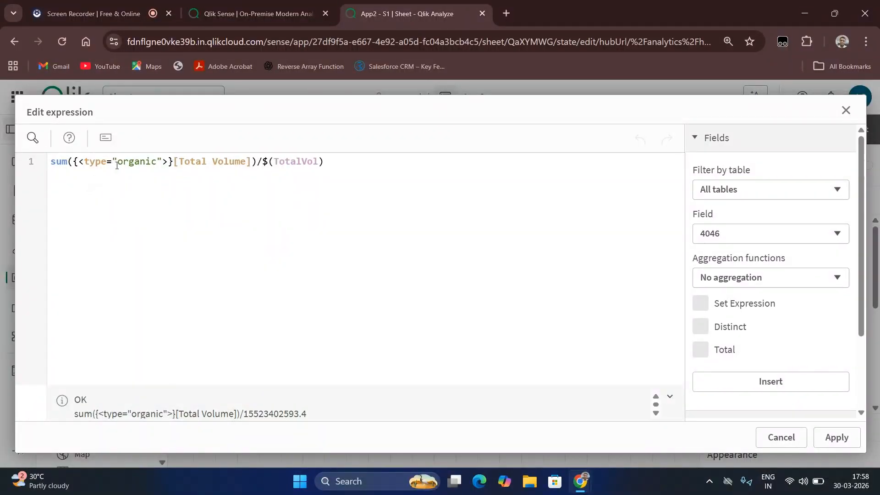
click(125, 158)
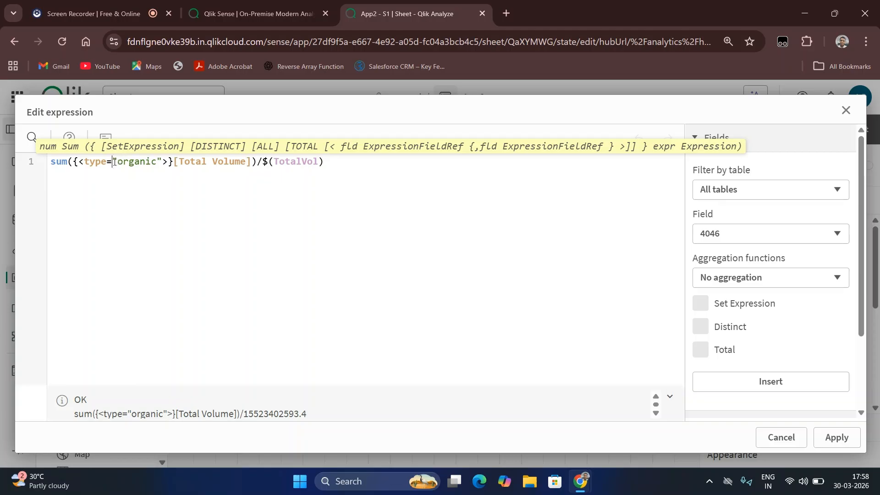
text({)
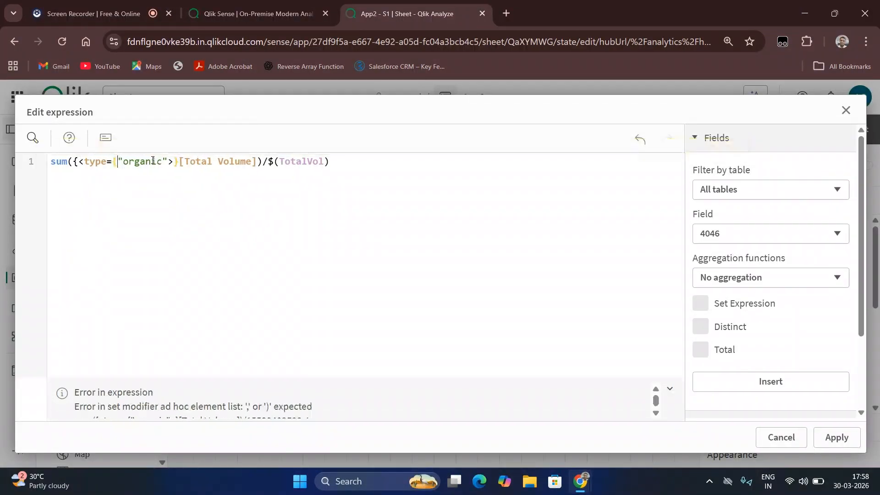
click(168, 163)
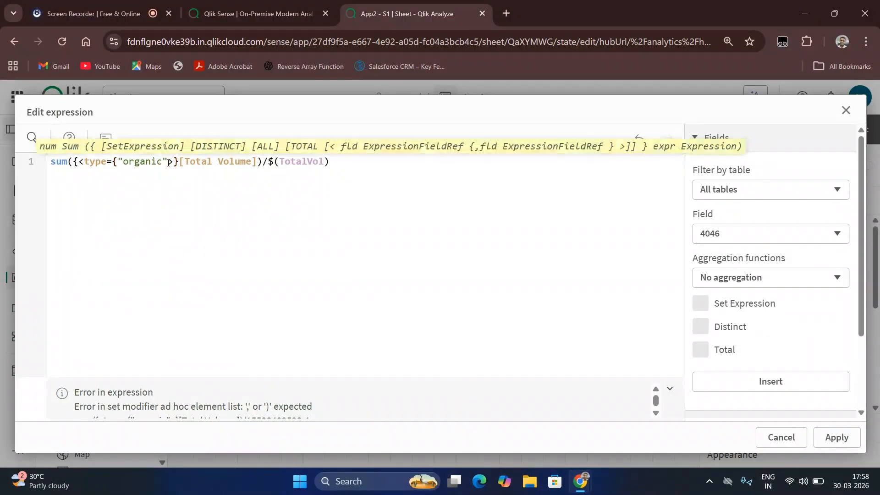
text(})
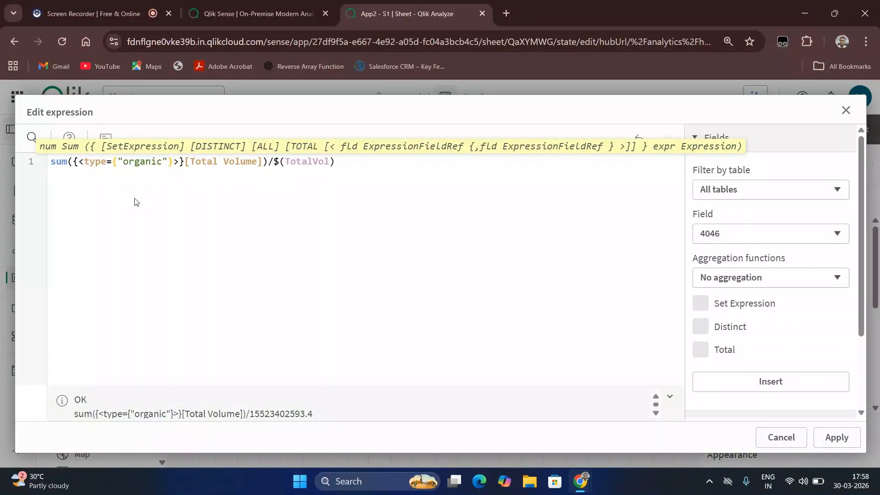
click(848, 444)
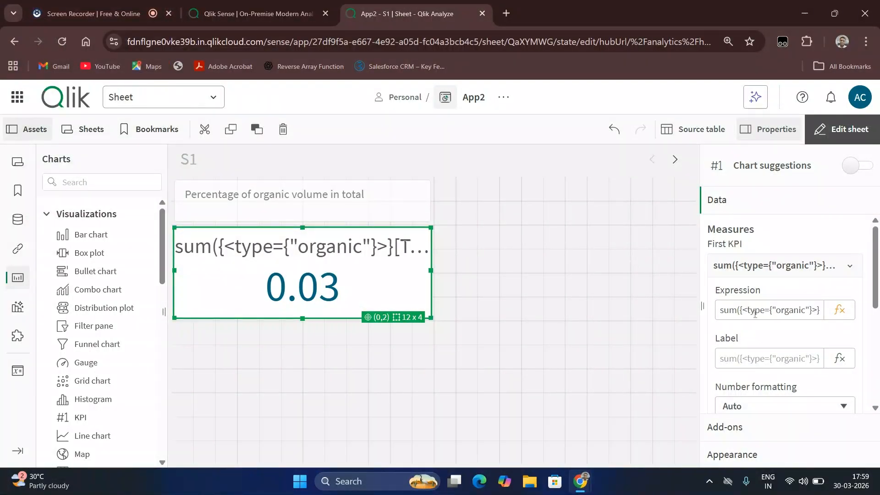
Label the organic-share KPI's measure "Organic %"
click(787, 362)
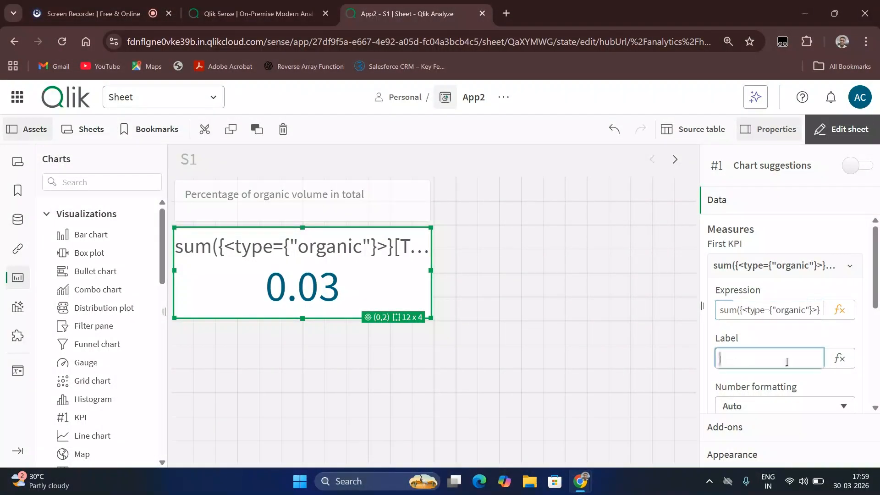
text(Organic %)
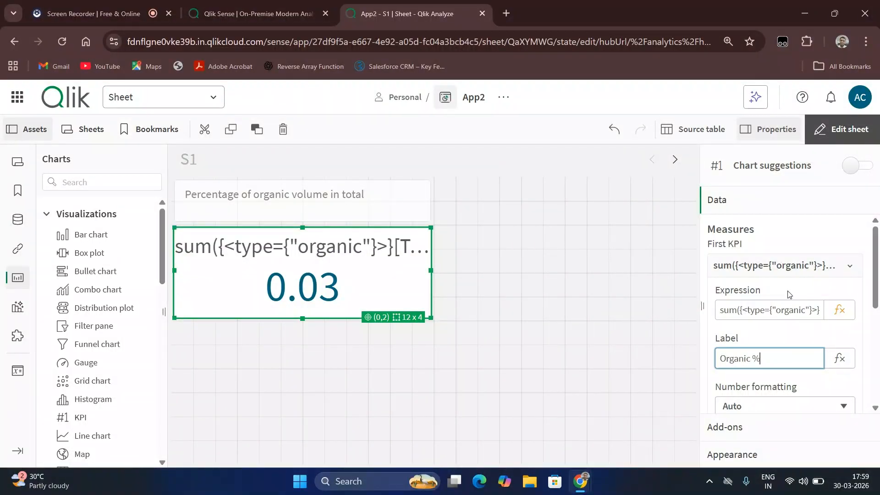
click(565, 326)
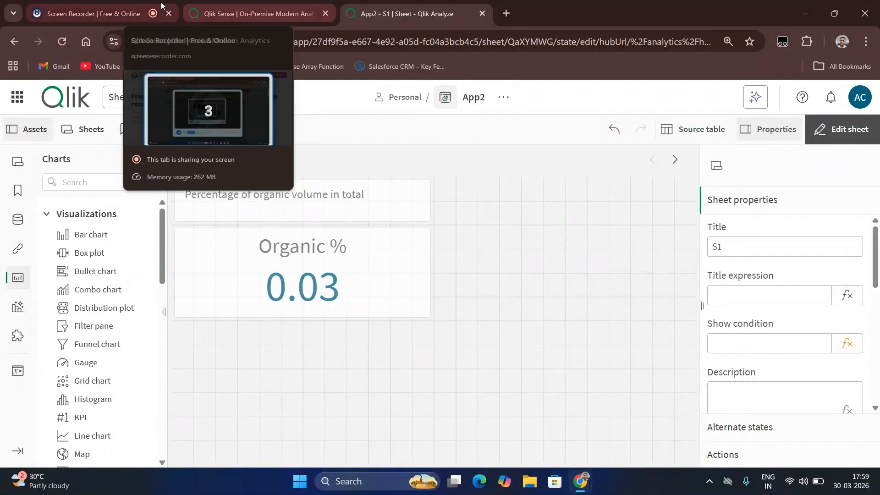
click(98, 15)
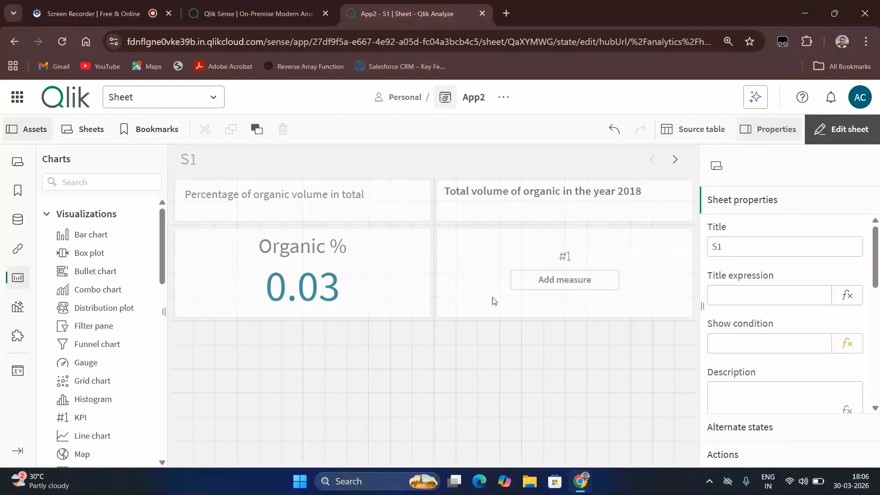
click(636, 185)
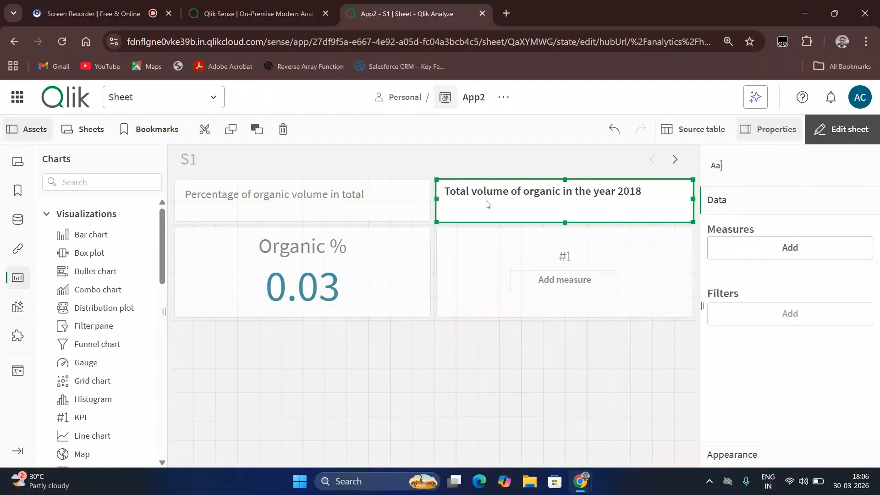
Add a measure to the empty KPI below the 2018 organic volume heading, entering the expression sum([Total Volume])
click(574, 278)
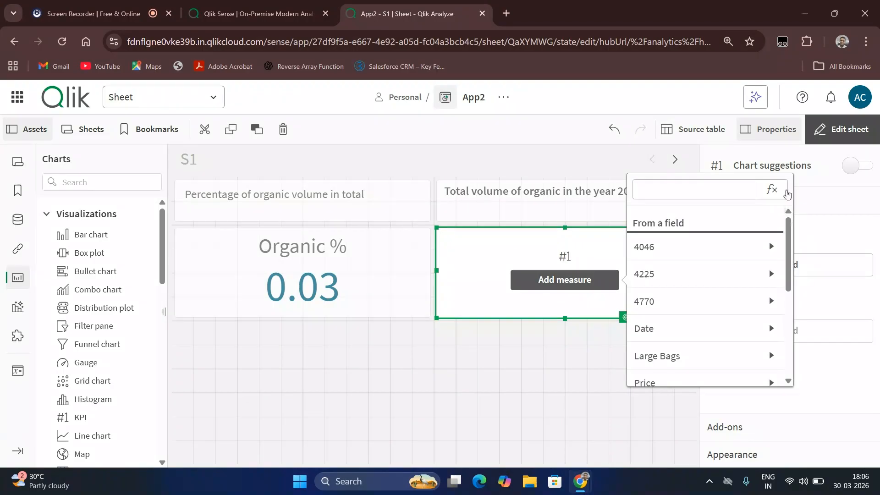
click(785, 193)
text(sum())
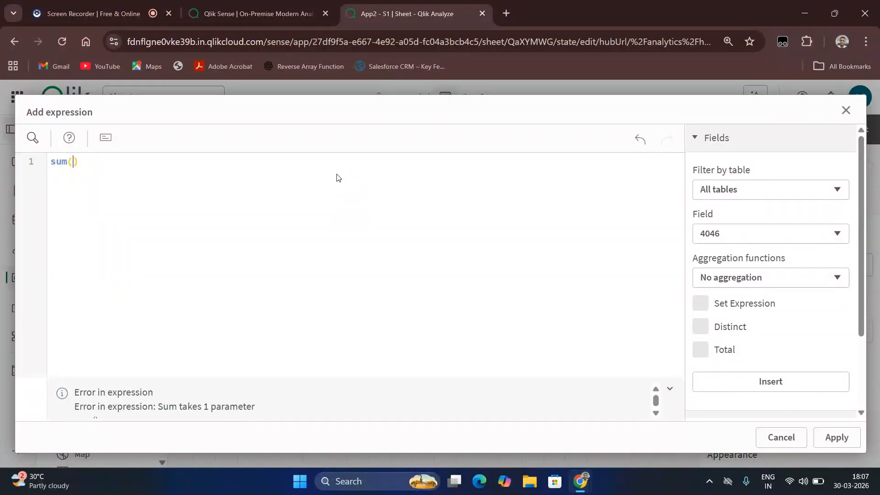
text([)
text(Total Va)
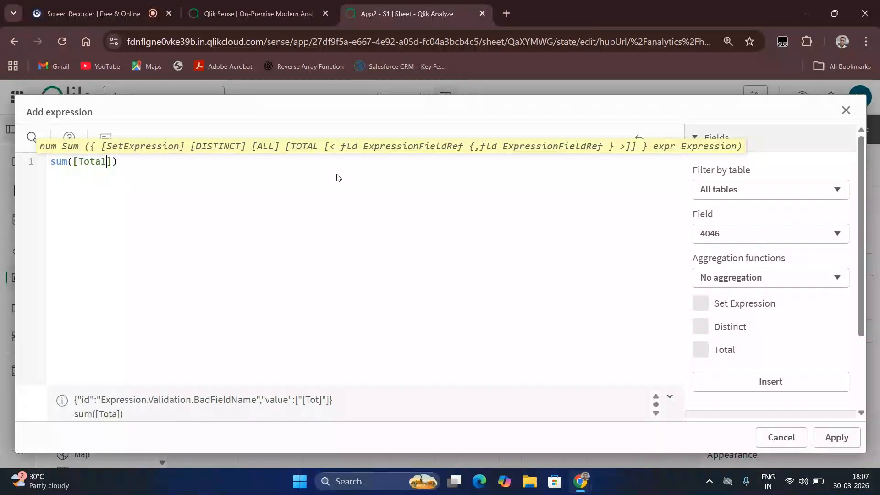
text(lume)
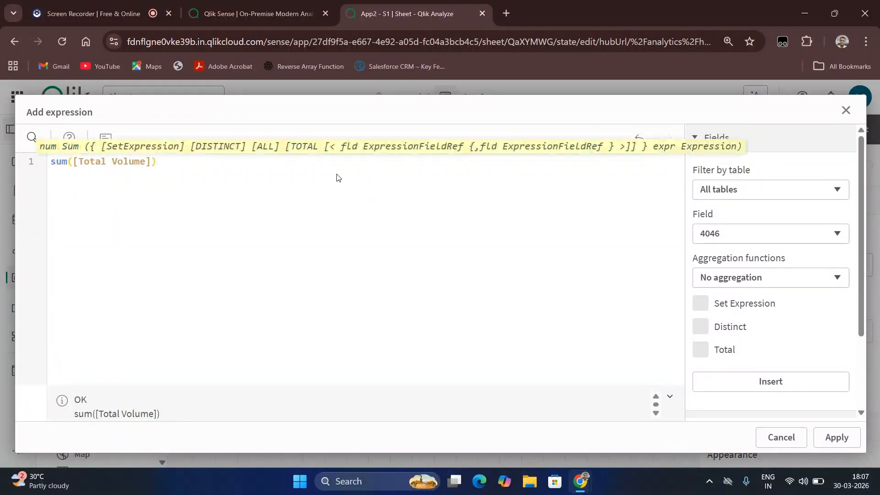
Insert the set modifier {<type={'organic'}>} before [Total Volume] in the measure expression
text({<>})
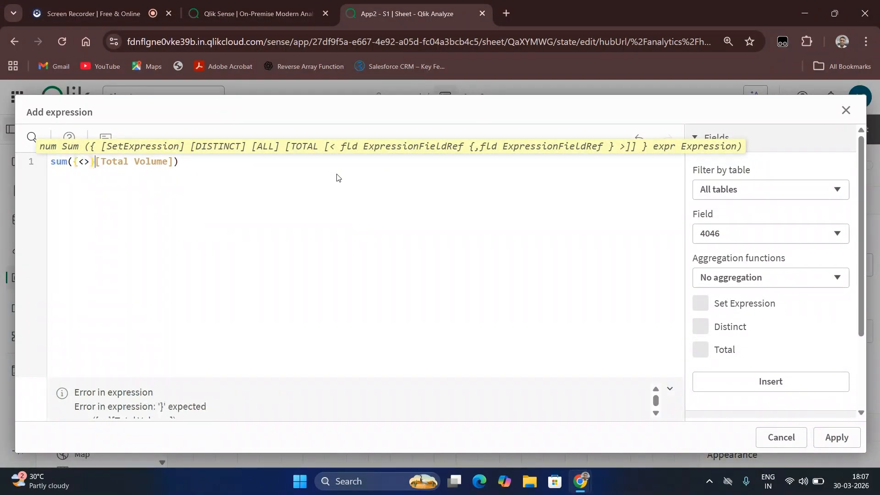
key(Left)
key(Left)
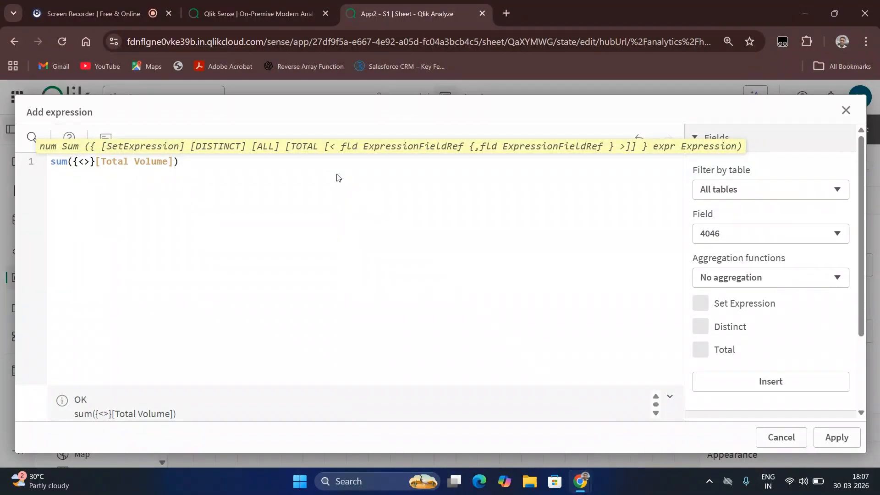
text(type)
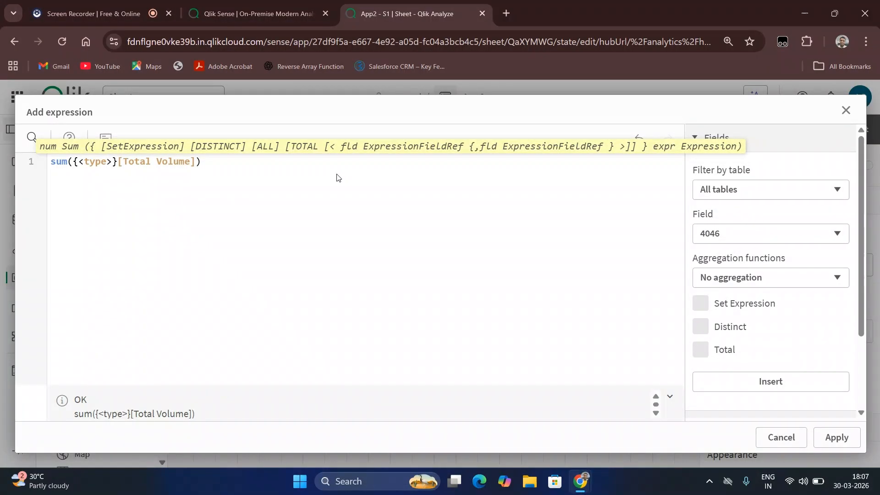
text(={)
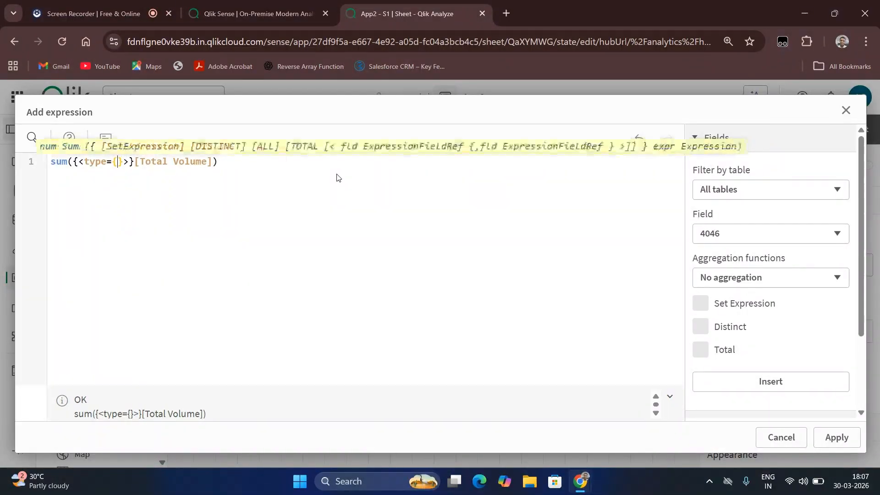
text(')
text(organic)
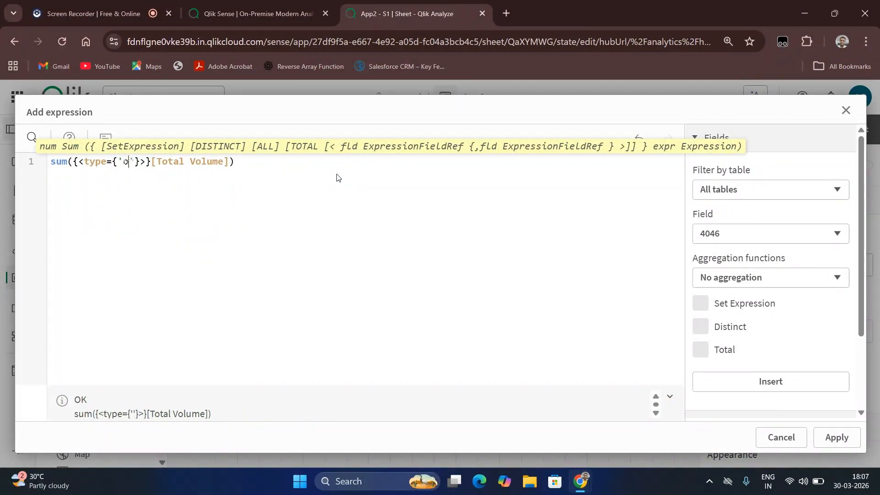
Extend the set modifier with the condition year={2018} after the type condition and apply the expression
key(Right)
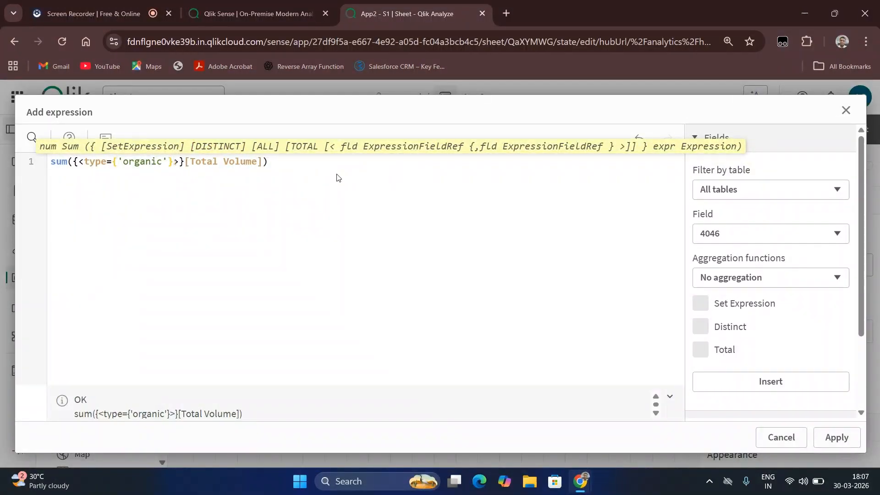
text(,year)
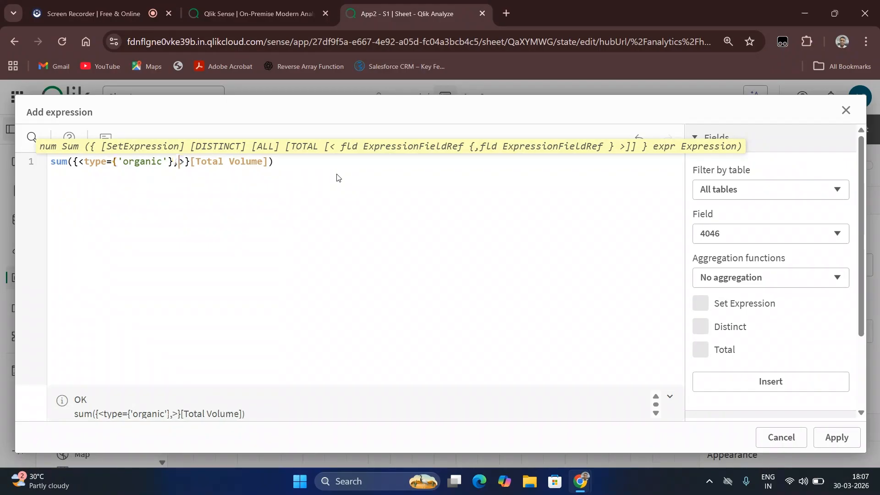
text(={})
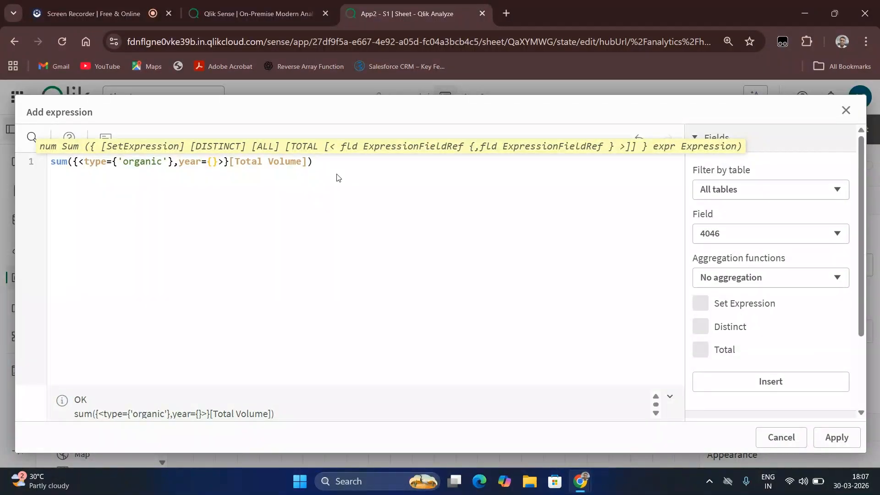
text(2018)
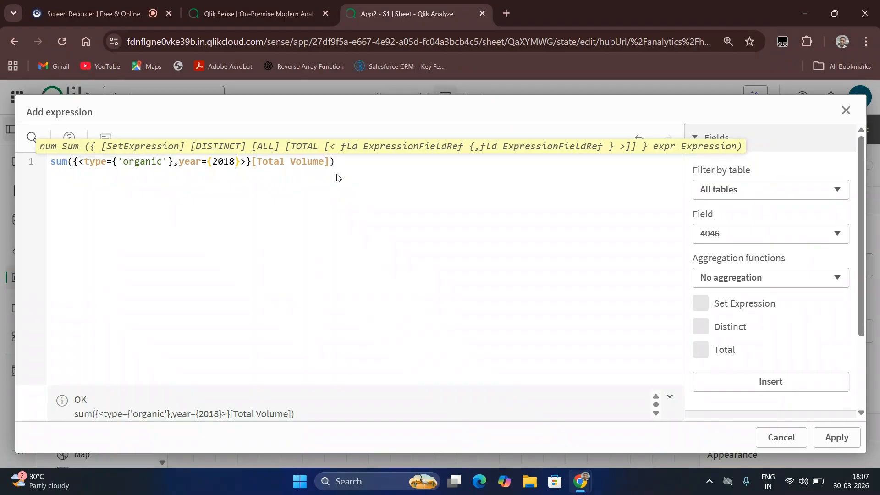
click(338, 178)
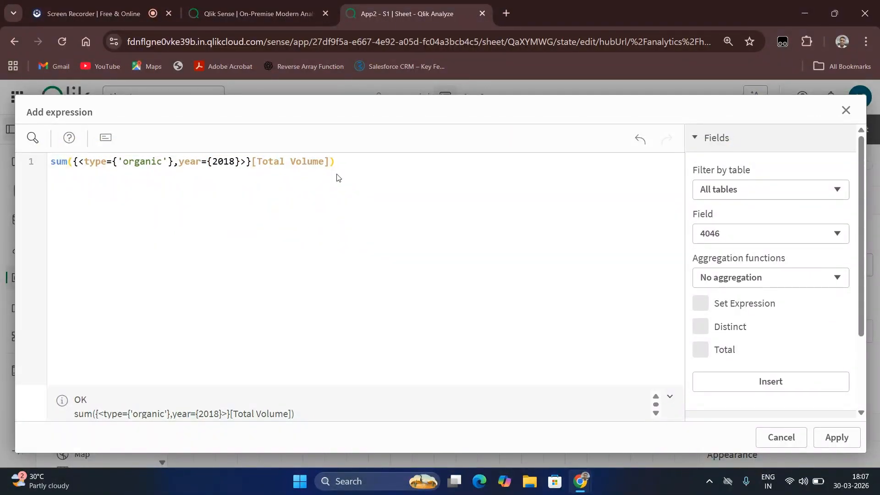
click(842, 440)
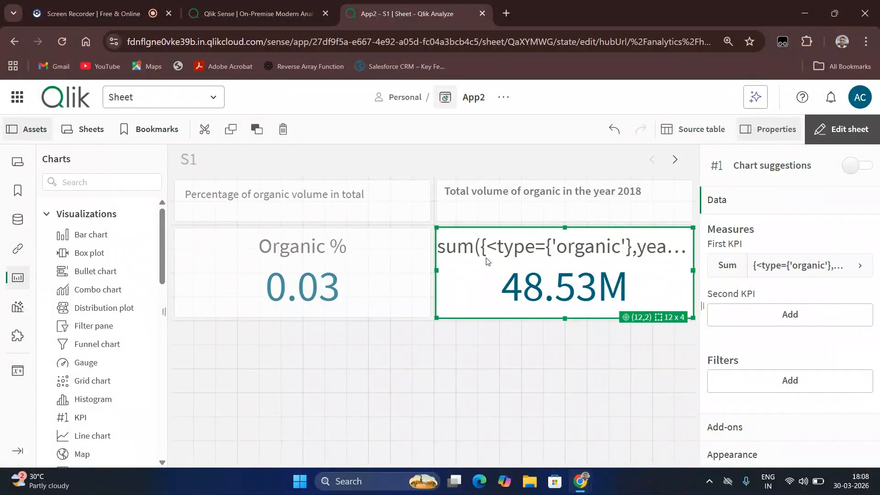
Label the 2018 organic volume KPI's measure "total Organic volume in 2018"
click(787, 274)
click(736, 361)
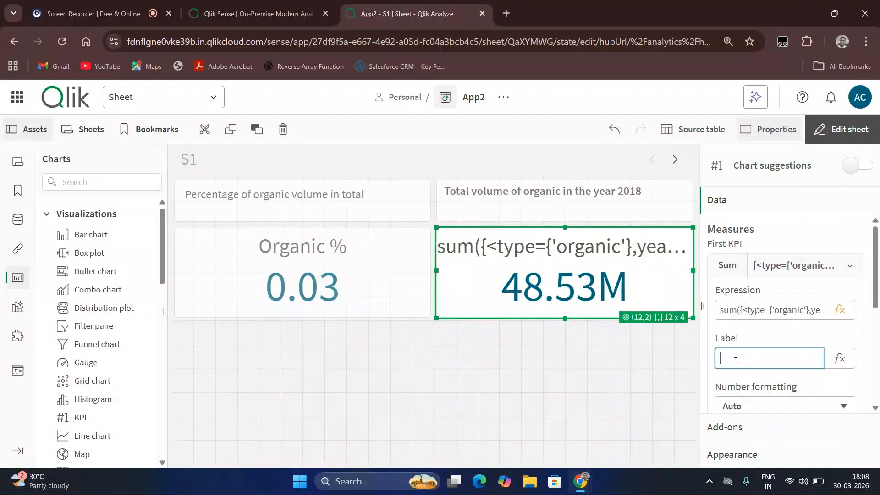
text(Organi)
text(c volume)
text(total)
key(End)
text(in 2018)
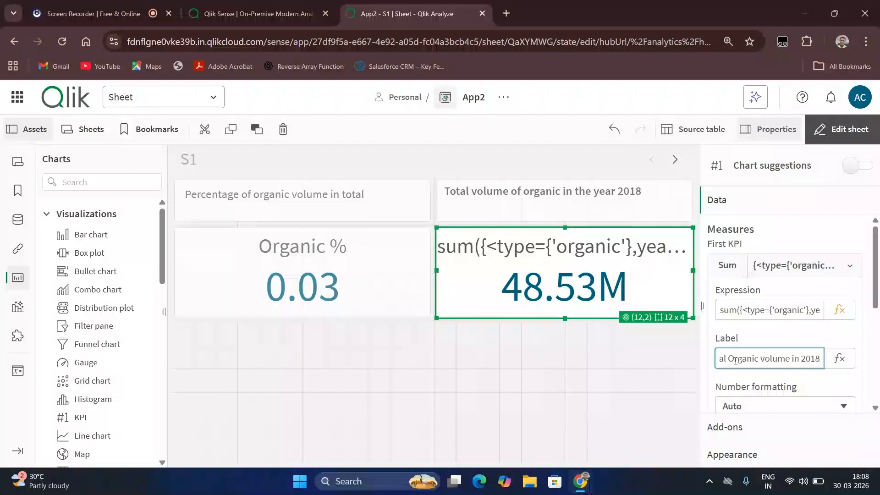
click(678, 392)
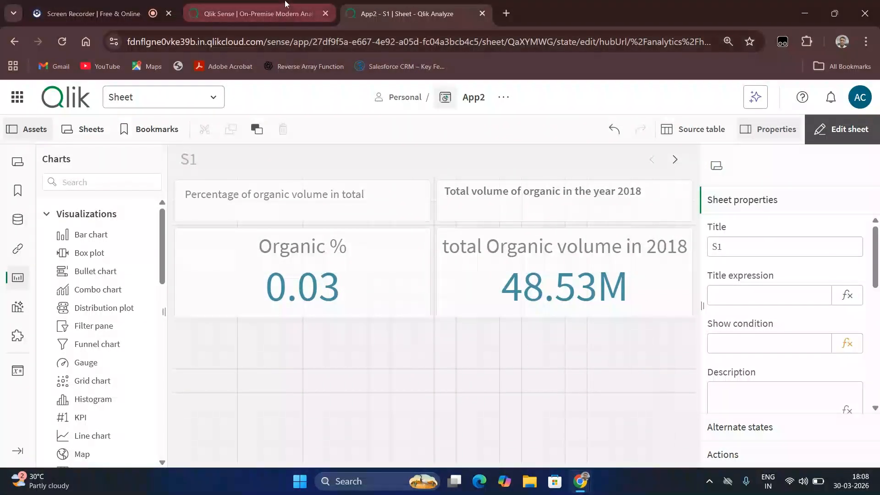
click(118, 4)
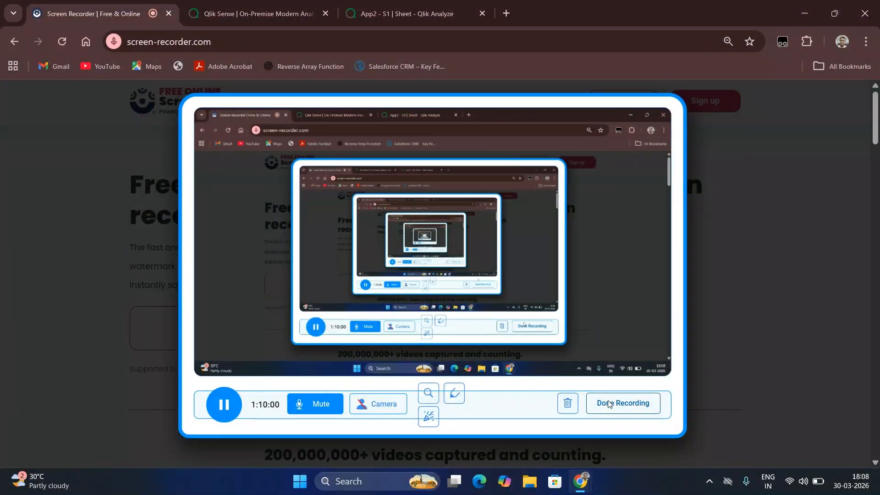
click(403, 13)
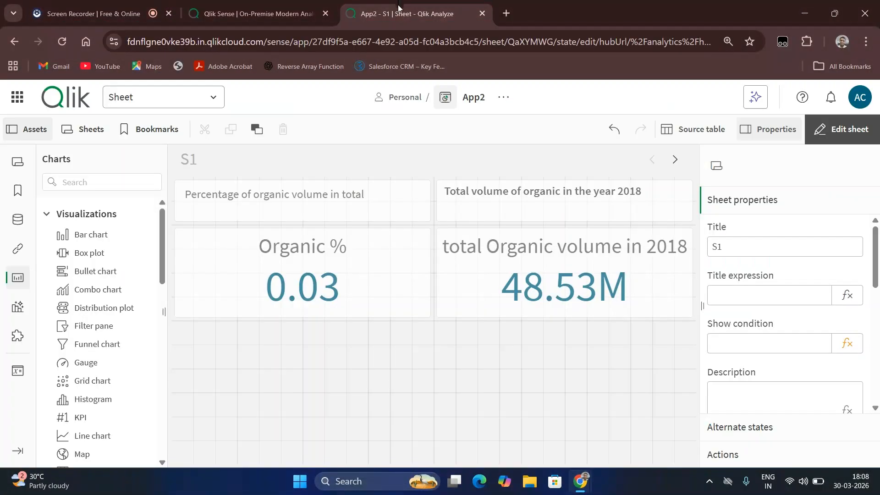